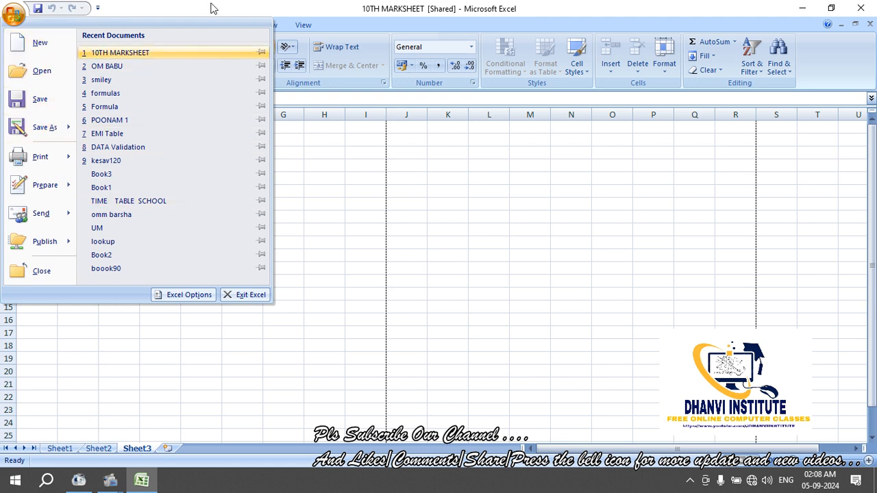
# Close the file menu and click through cells G8, E13, D7 and C5 on Sheet3
pyautogui.click(340, 206)
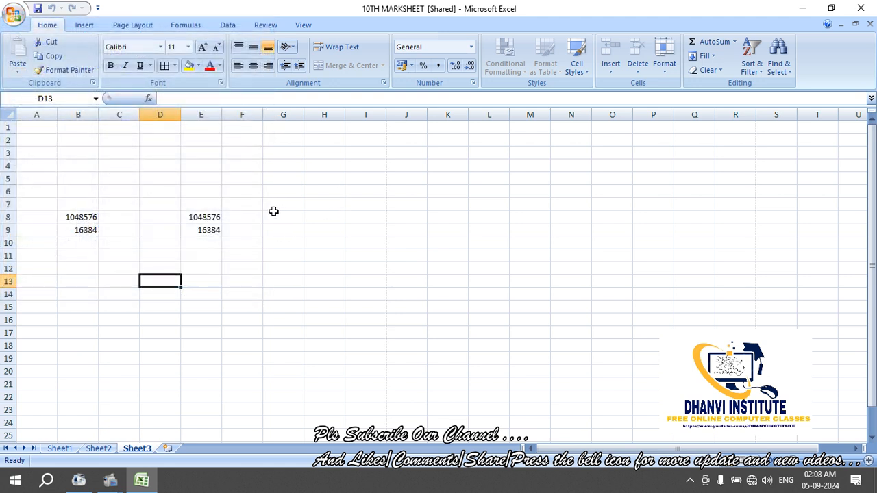
pyautogui.click(273, 214)
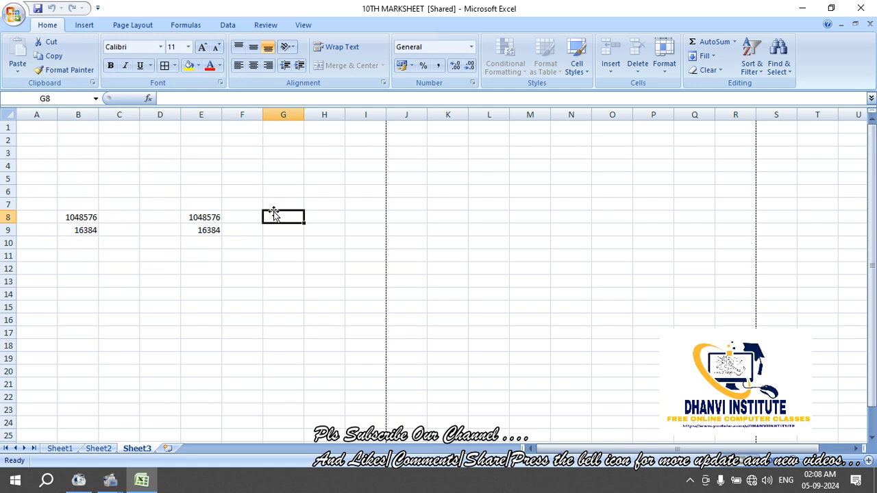
pyautogui.click(183, 285)
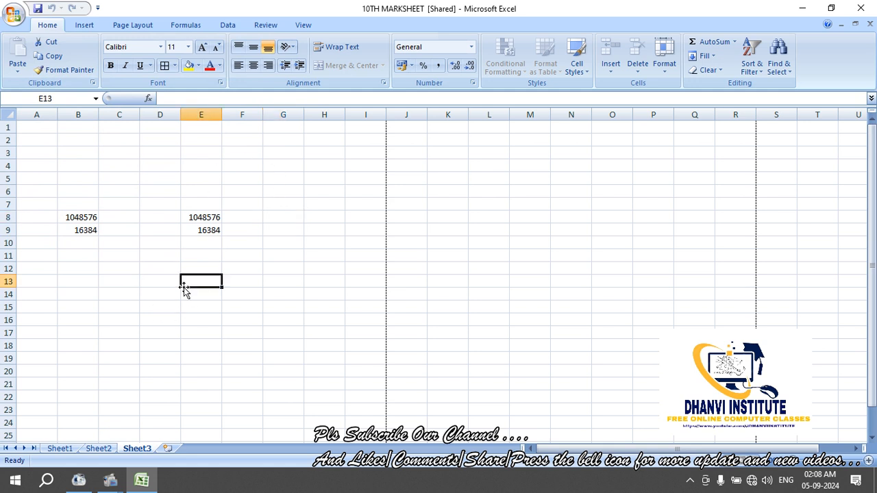
pyautogui.click(157, 203)
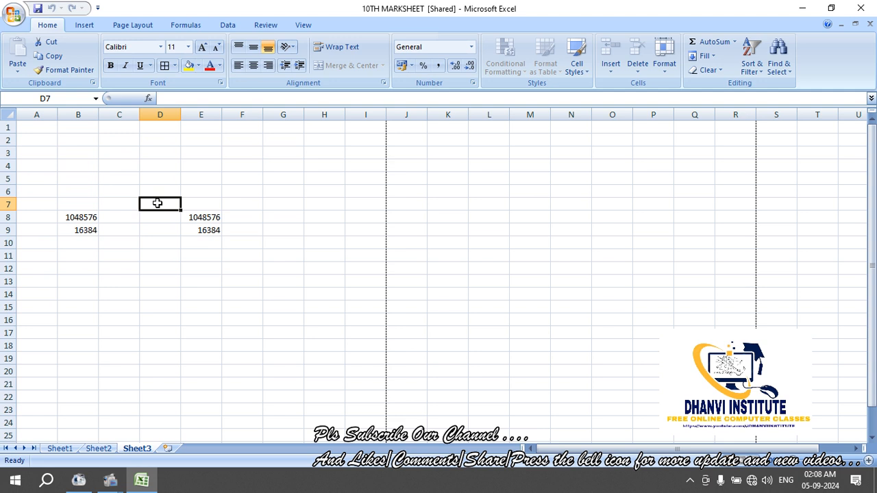
pyautogui.click(129, 182)
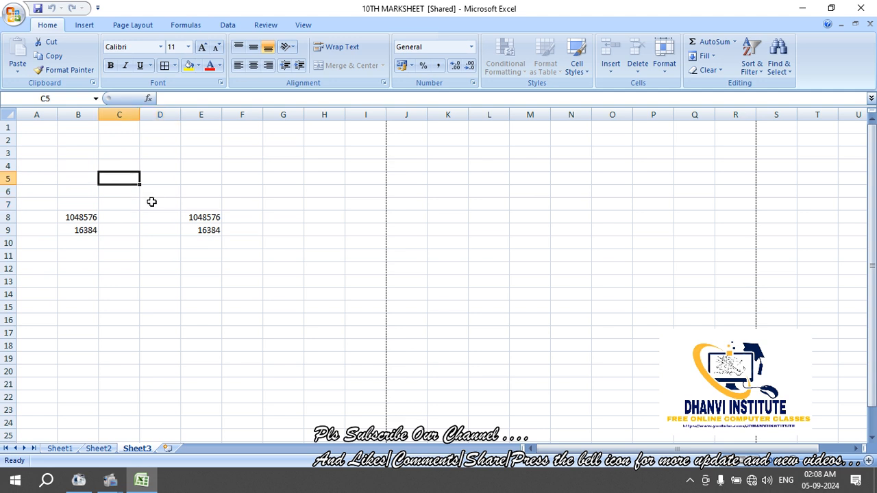
pyautogui.click(151, 202)
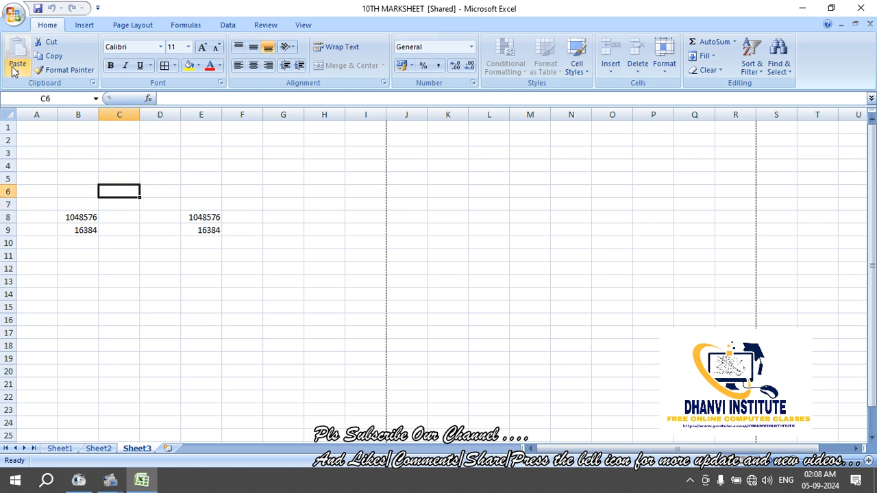
# Print-preview Sheet3, which shows only the unbordered 1048576 and 16384, then close the preview
pyautogui.click(13, 15)
pyautogui.moveTo(55, 159)
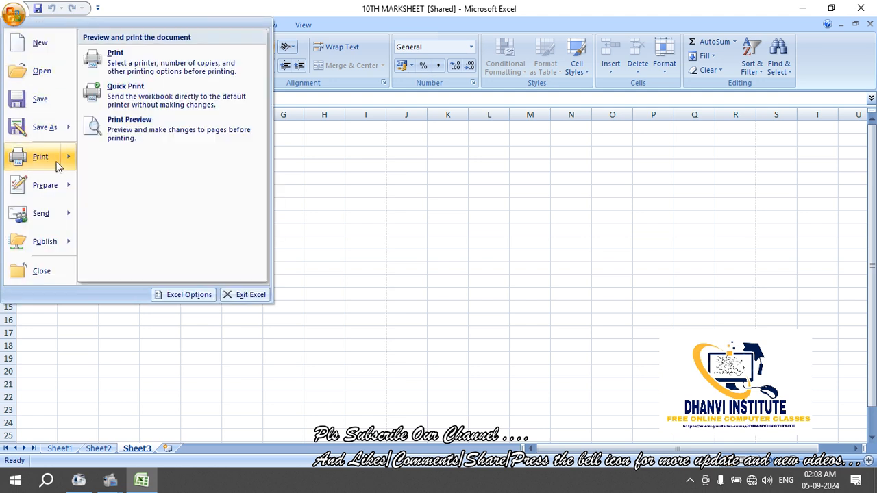
pyautogui.click(131, 143)
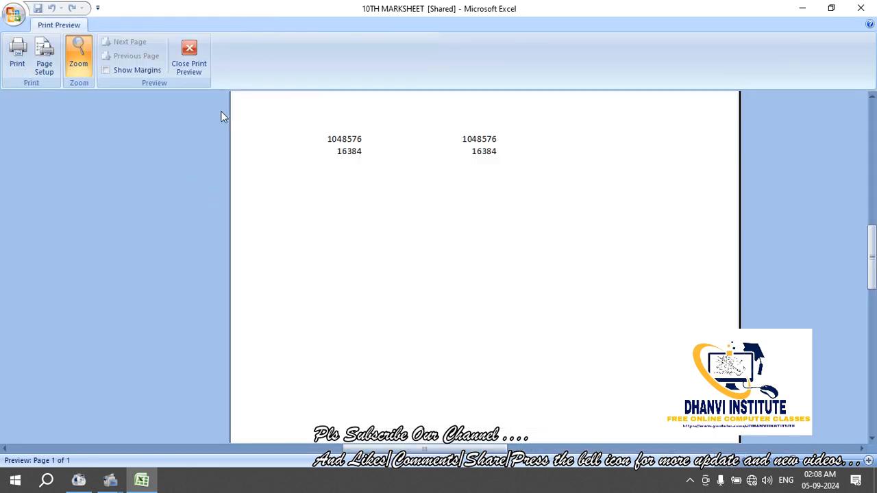
pyautogui.click(196, 67)
# Apply All Borders to every cell in B6:F15
pyautogui.moveTo(179, 172); pyautogui.dragTo(177, 197)
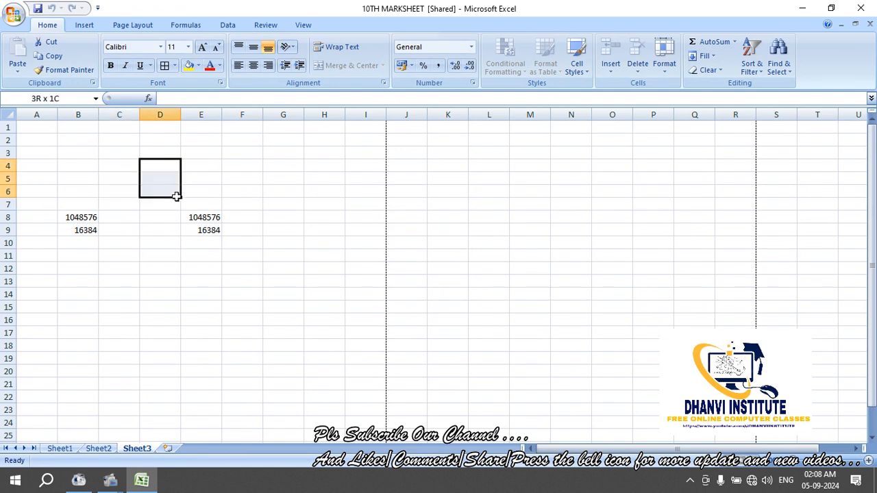
pyautogui.click(267, 193)
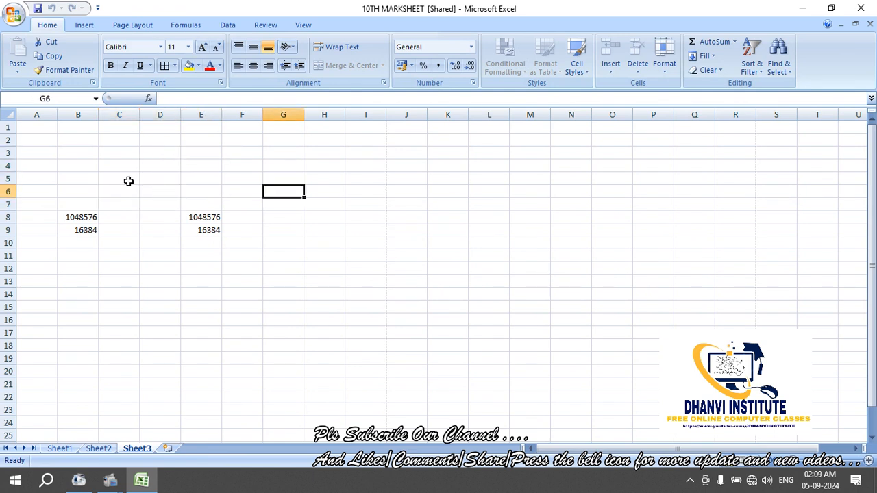
pyautogui.moveTo(87, 186); pyautogui.dragTo(227, 304)
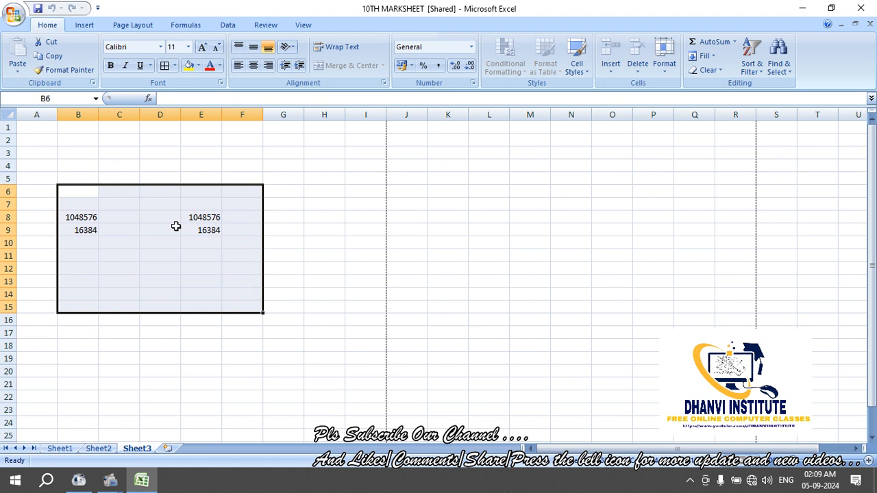
pyautogui.click(165, 67)
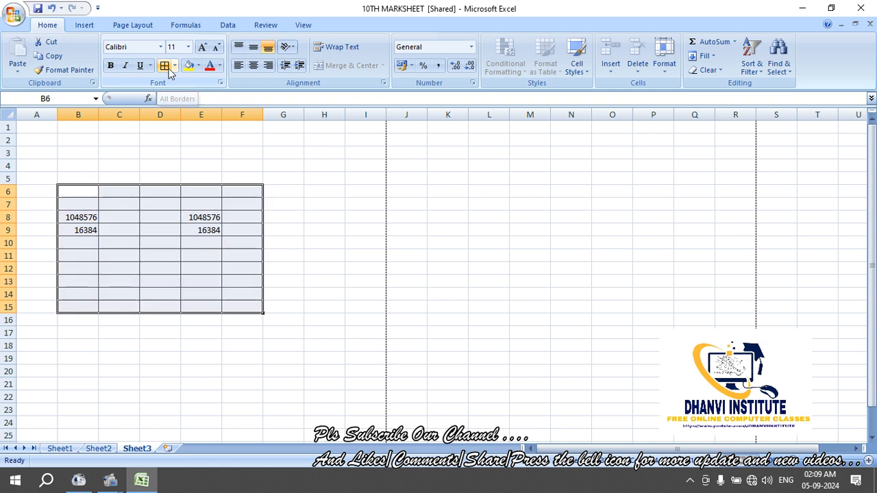
pyautogui.click(171, 178)
# Check the bordered B6:F15 grid in Print Preview, then close the preview
pyautogui.click(14, 14)
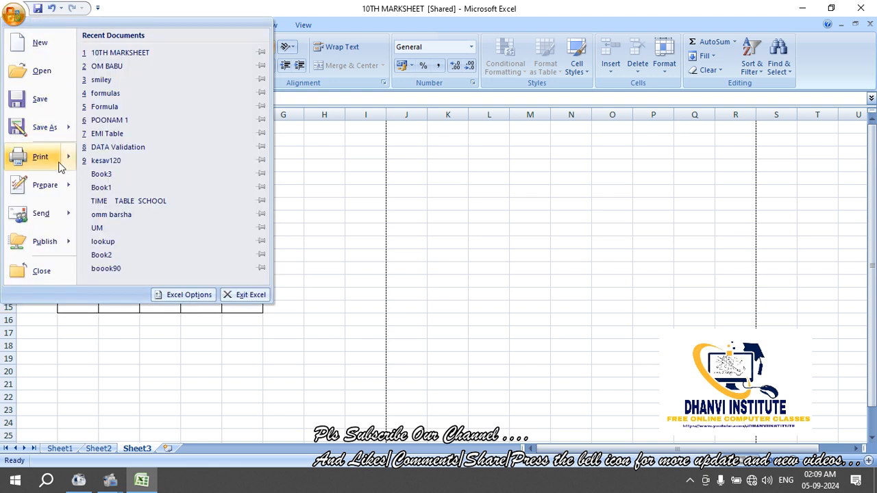
pyautogui.moveTo(67, 157)
pyautogui.click(115, 135)
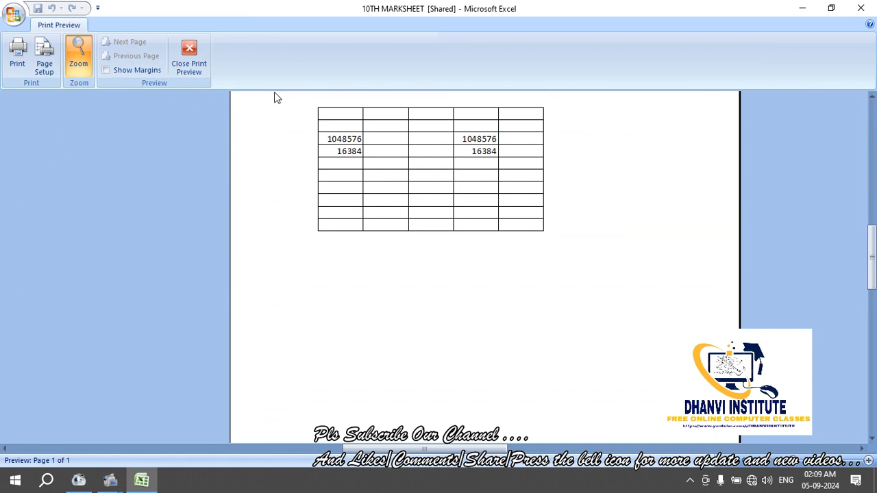
pyautogui.click(203, 74)
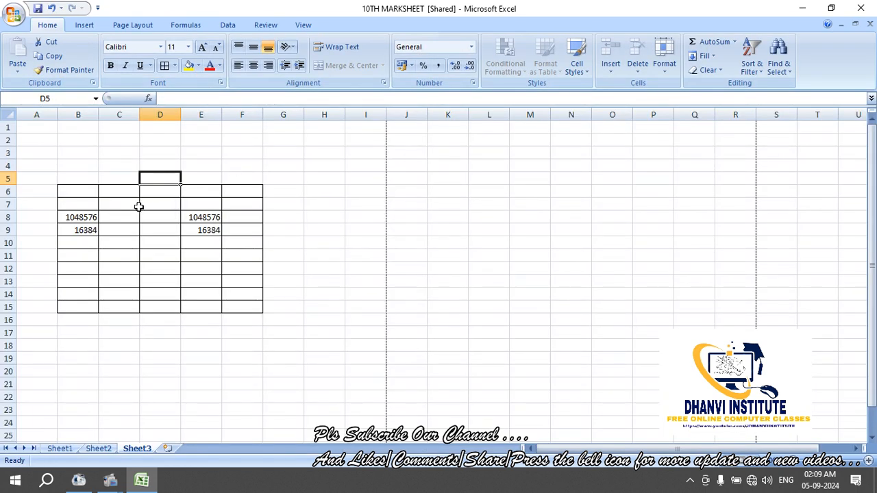
# Apply All Borders from the Borders dropdown to the range B5:F16
pyautogui.moveTo(69, 179); pyautogui.dragTo(251, 318)
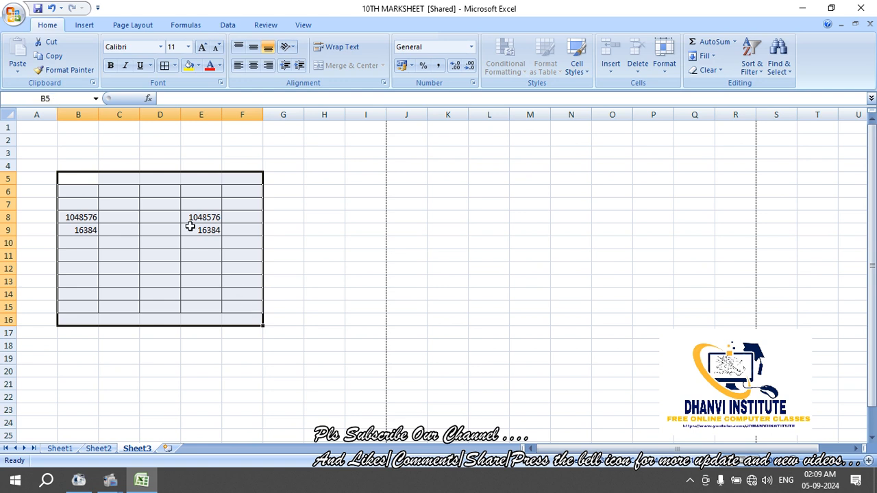
pyautogui.click(175, 66)
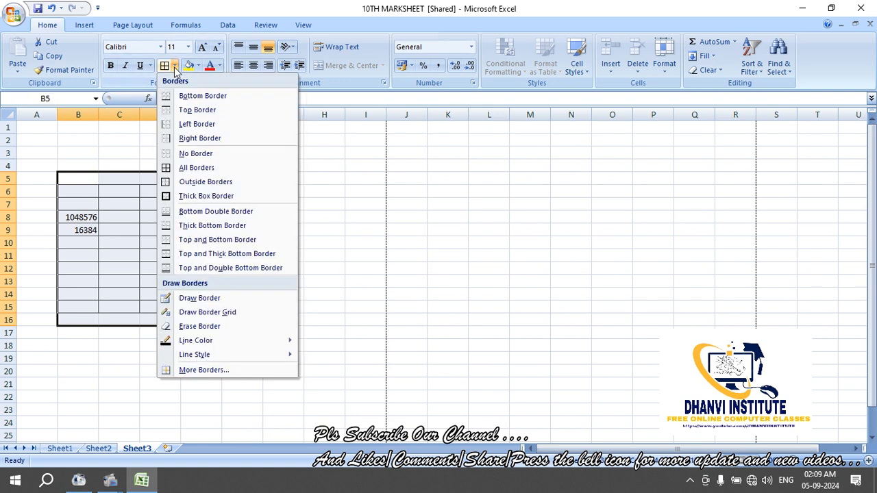
pyautogui.click(196, 171)
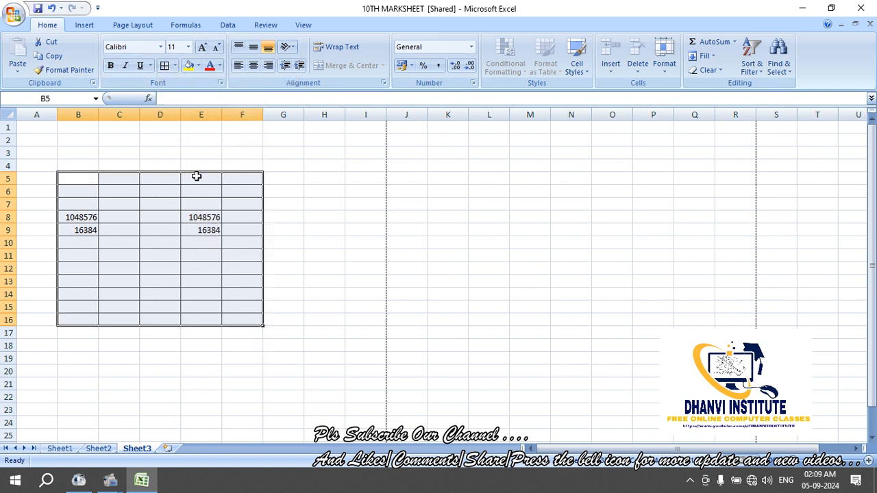
pyautogui.click(206, 245)
pyautogui.click(182, 205)
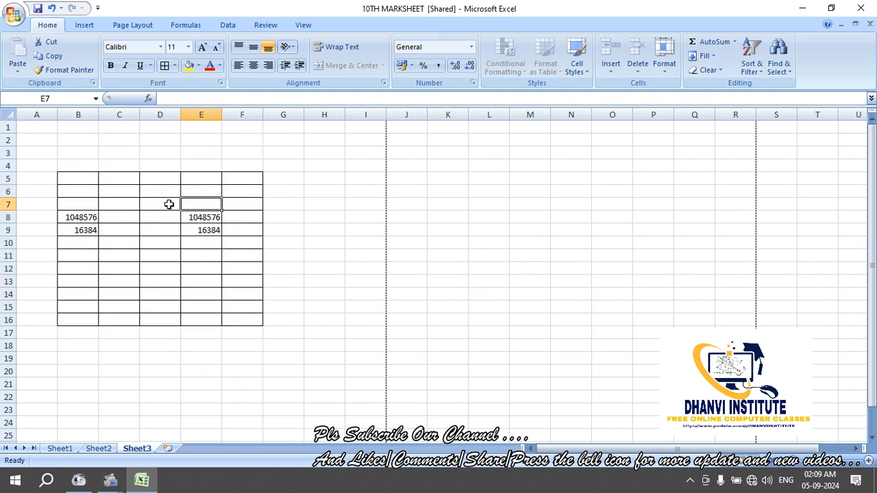
# Check the B5:F16 grid in Print Preview, zooming in and out, then close the preview
pyautogui.click(15, 15)
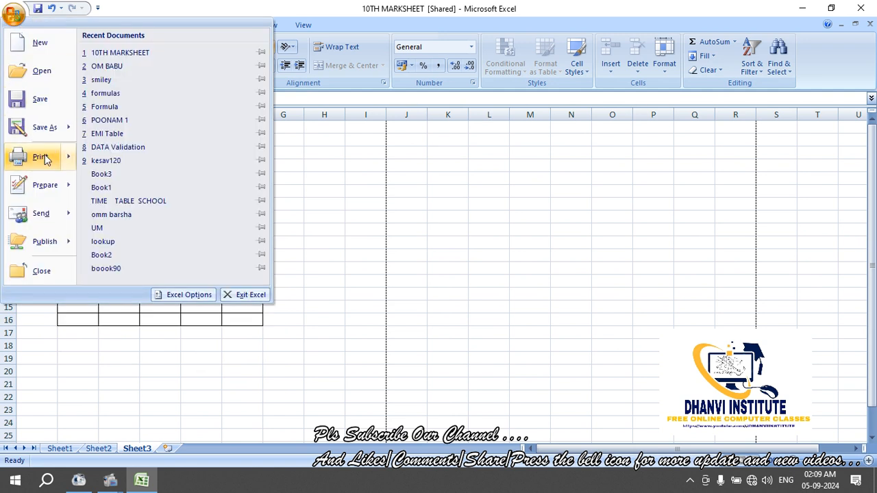
pyautogui.moveTo(43, 159)
pyautogui.click(109, 143)
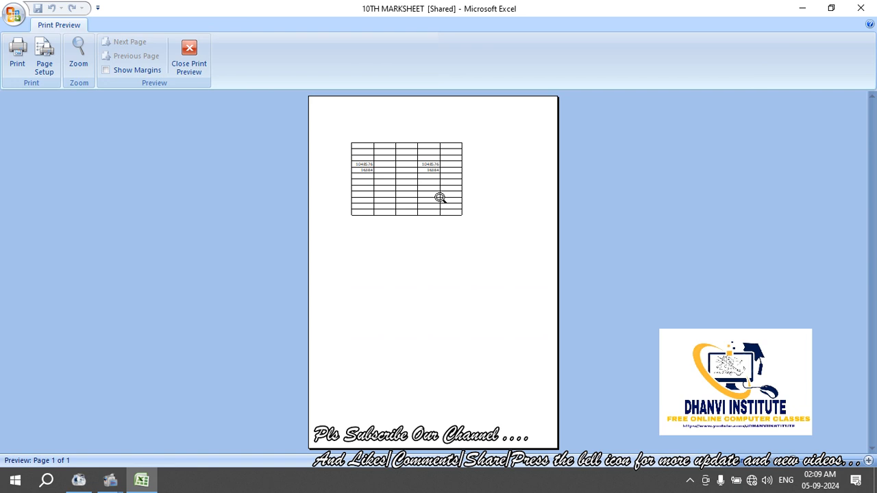
pyautogui.click(403, 199)
pyautogui.click(362, 176)
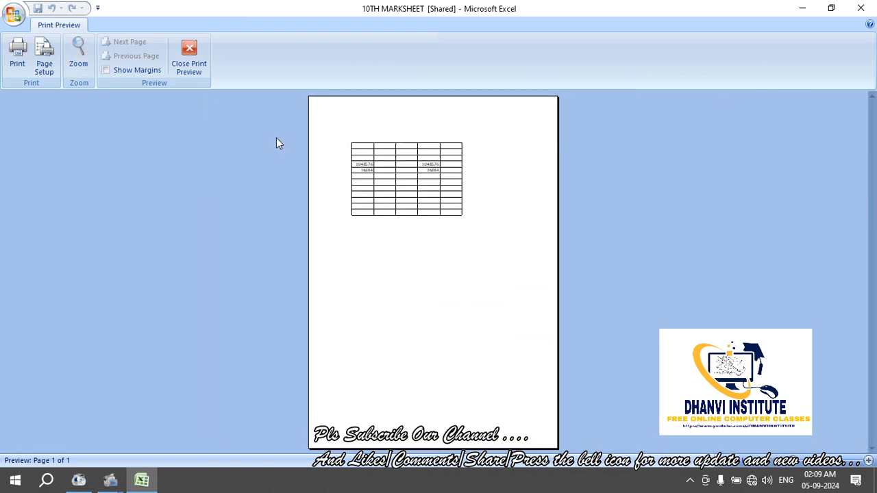
pyautogui.click(185, 64)
pyautogui.click(266, 239)
pyautogui.click(167, 229)
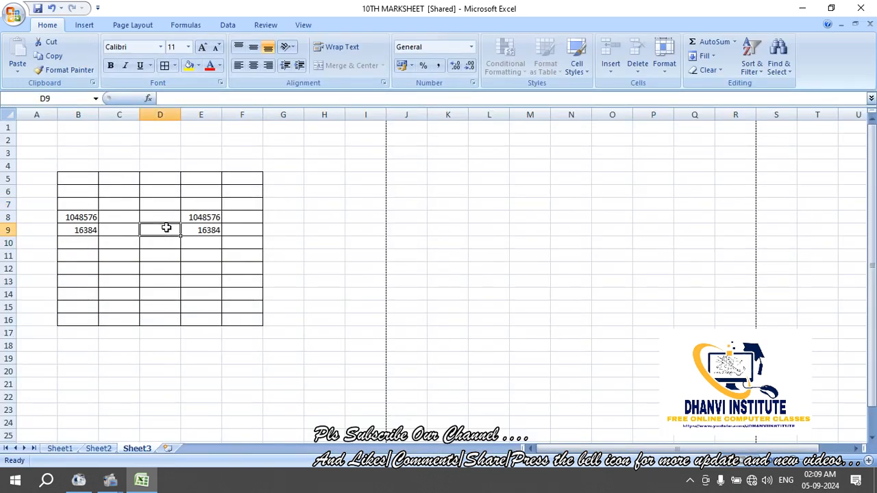
pyautogui.moveTo(79, 178); pyautogui.dragTo(253, 326)
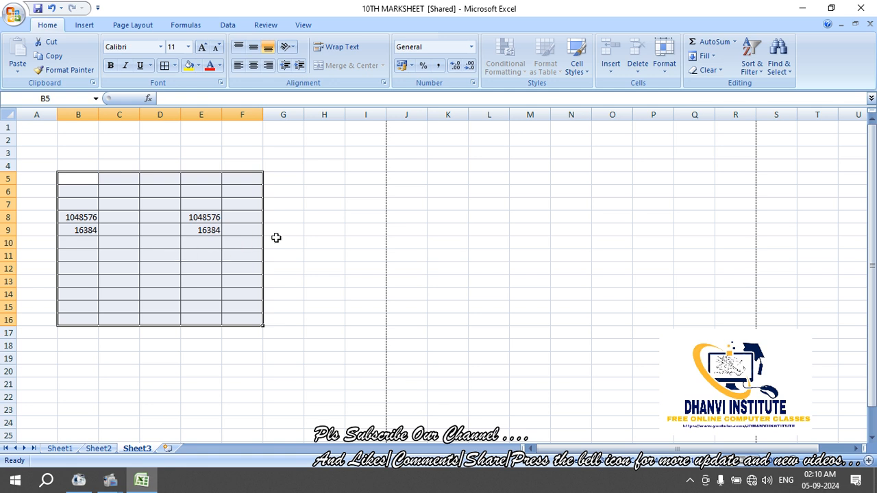
pyautogui.click(277, 240)
pyautogui.moveTo(86, 180); pyautogui.dragTo(231, 320)
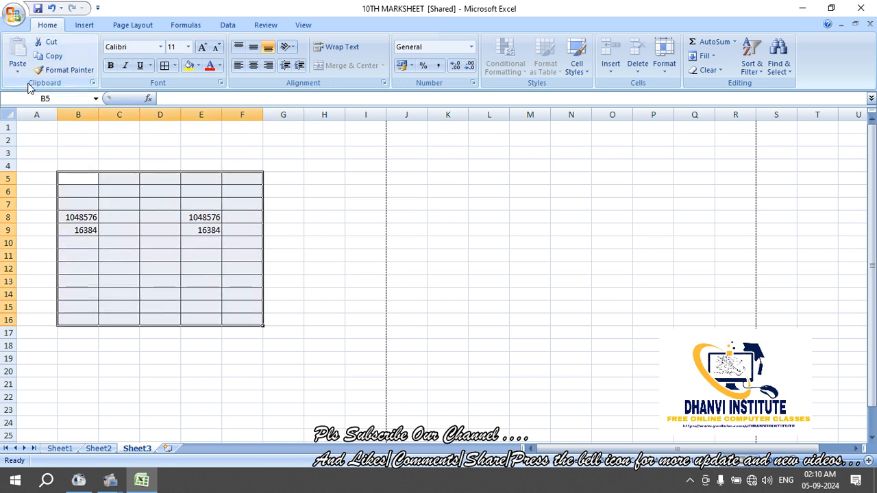
# Copy the bordered table and paste a copy at D19
pyautogui.click(51, 56)
pyautogui.click(170, 359)
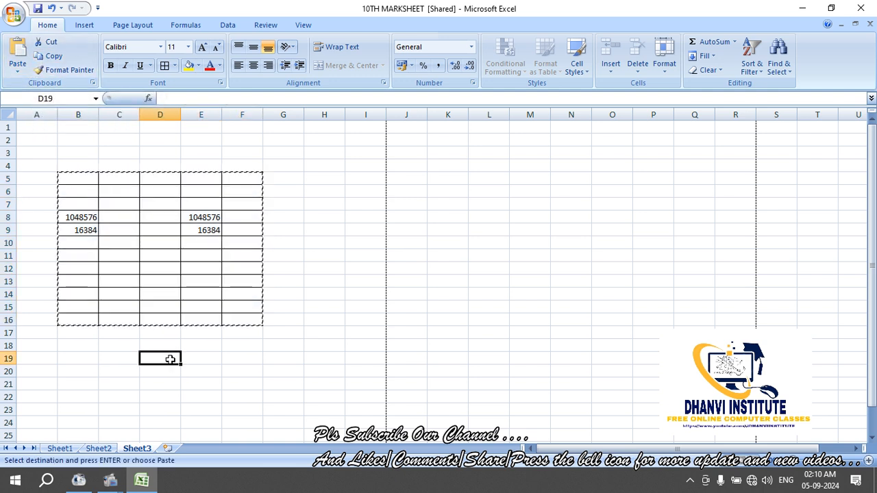
pyautogui.press('Return')
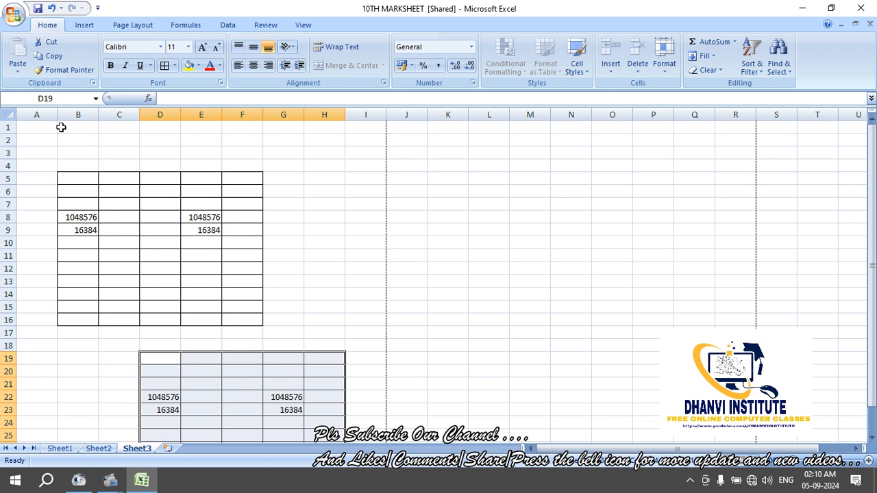
# Use Format Painter to copy B5:F16's bordered formatting onto M10:Q21
pyautogui.click(335, 192)
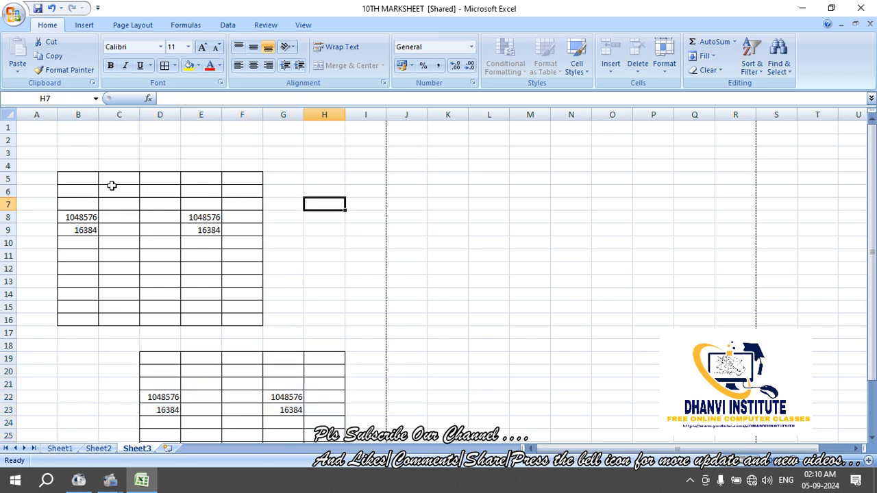
pyautogui.click(72, 179)
pyautogui.moveTo(72, 178)
pyautogui.mouseDown()
pyautogui.moveTo(204, 306)
pyautogui.moveTo(237, 317)
pyautogui.mouseUp()
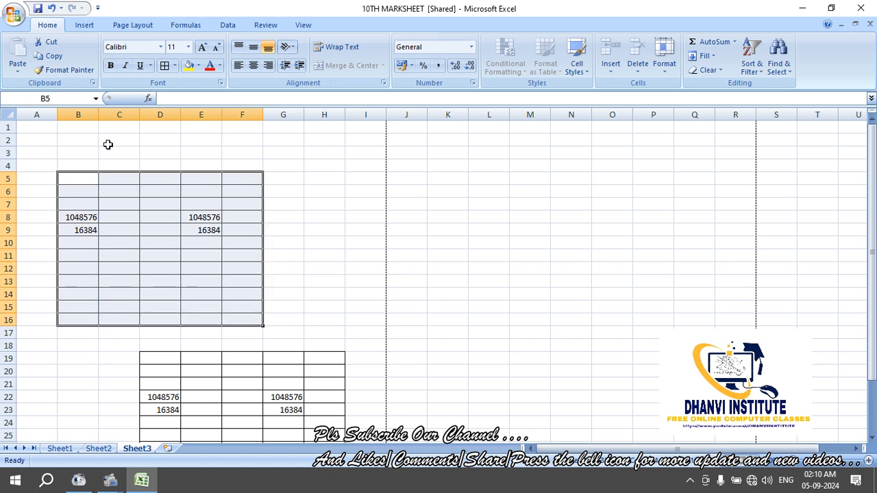
pyautogui.click(70, 72)
pyautogui.click(523, 247)
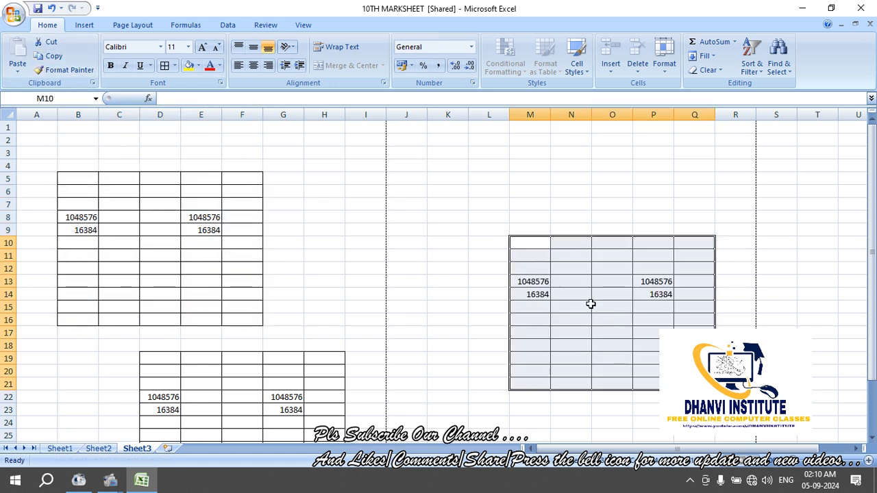
pyautogui.click(334, 270)
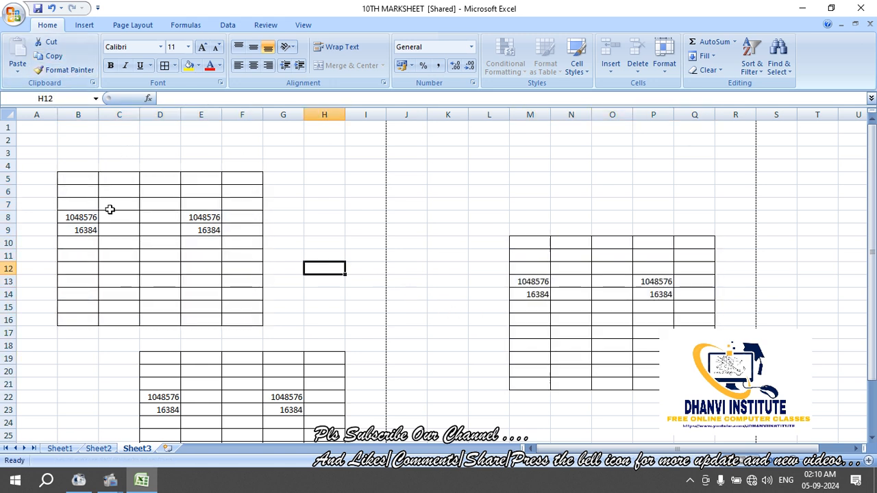
# Reselect parts of the left table, then all of B5:F16, and deselect it
pyautogui.moveTo(72, 172); pyautogui.dragTo(92, 207)
pyautogui.click(157, 192)
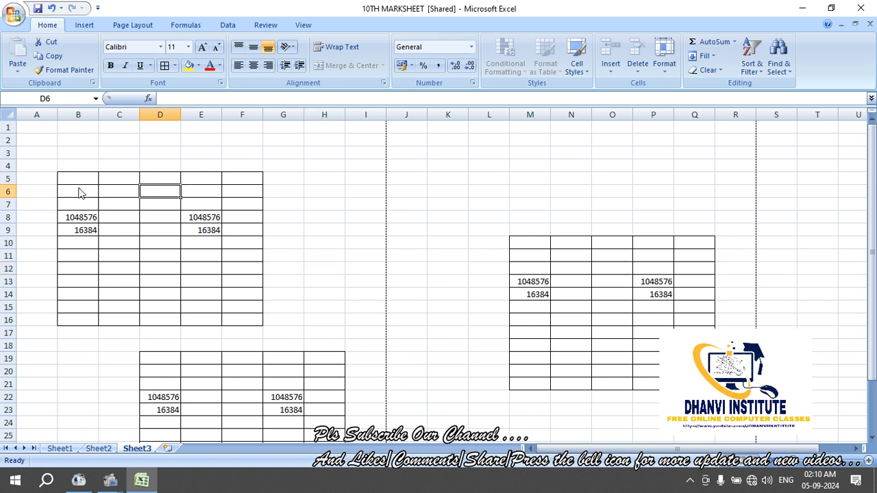
pyautogui.moveTo(79, 179); pyautogui.dragTo(227, 316)
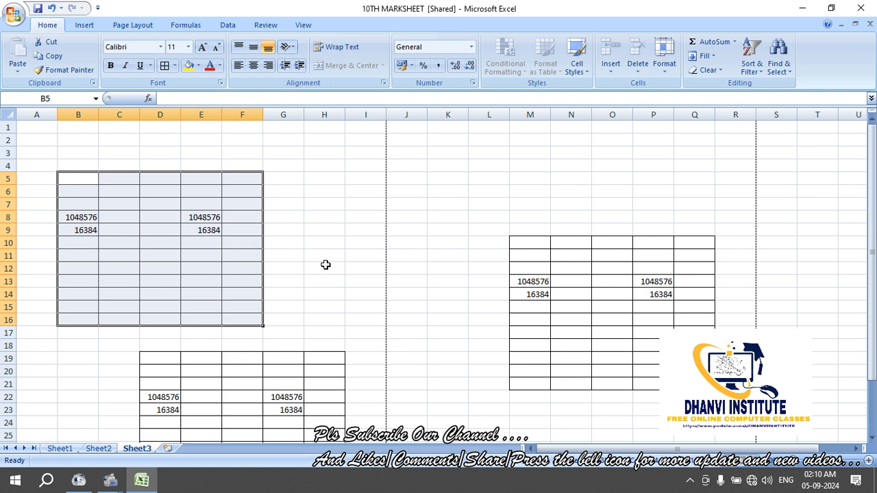
pyautogui.click(307, 232)
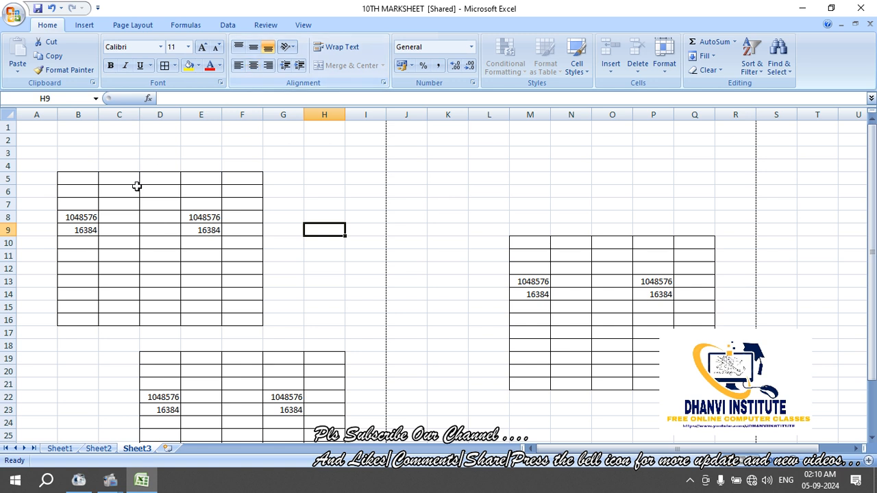
pyautogui.moveTo(65, 178); pyautogui.dragTo(253, 316)
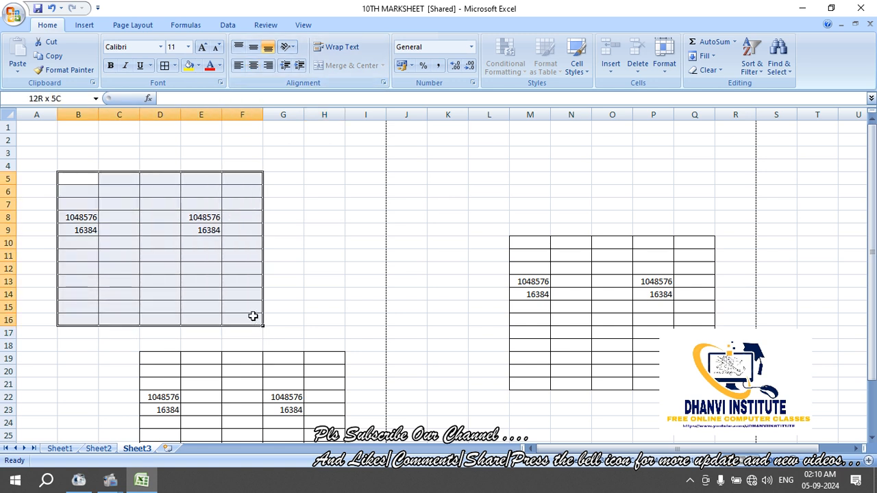
pyautogui.click(253, 65)
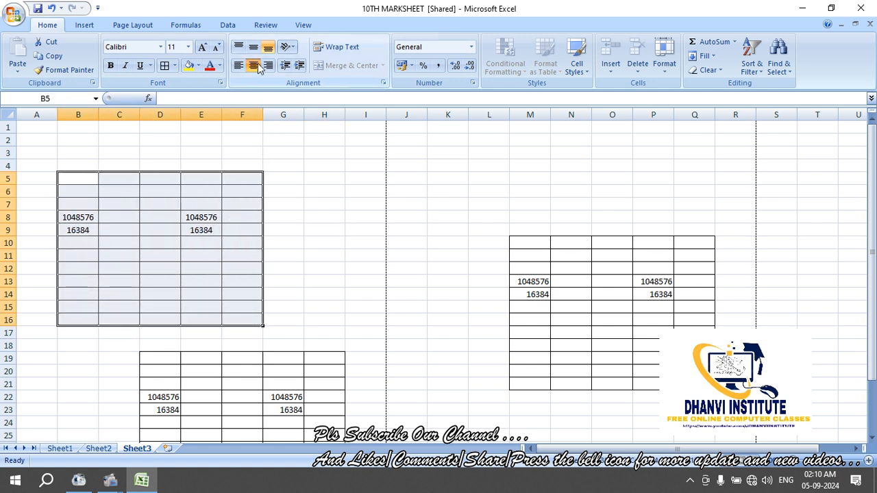
pyautogui.click(237, 66)
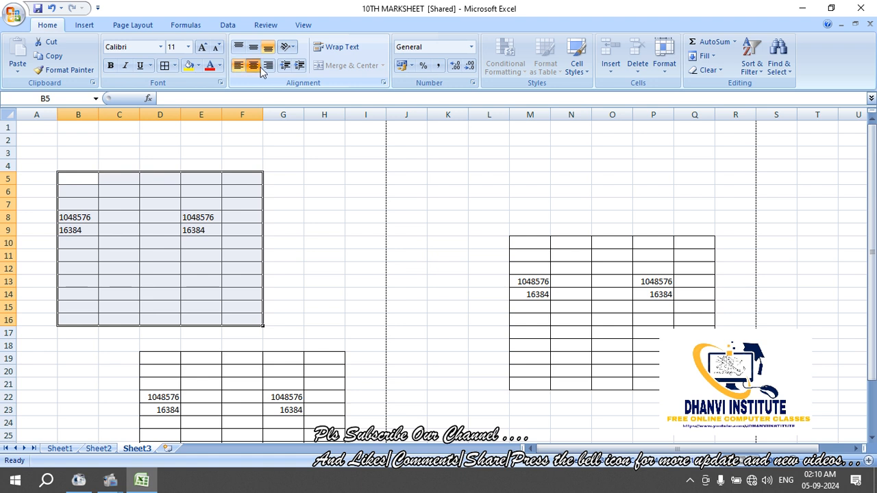
pyautogui.click(260, 66)
pyautogui.click(264, 66)
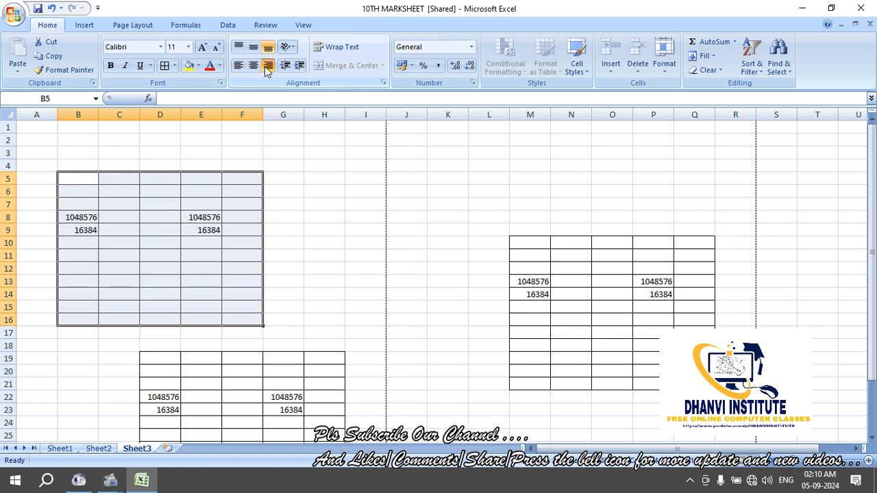
pyautogui.click(287, 230)
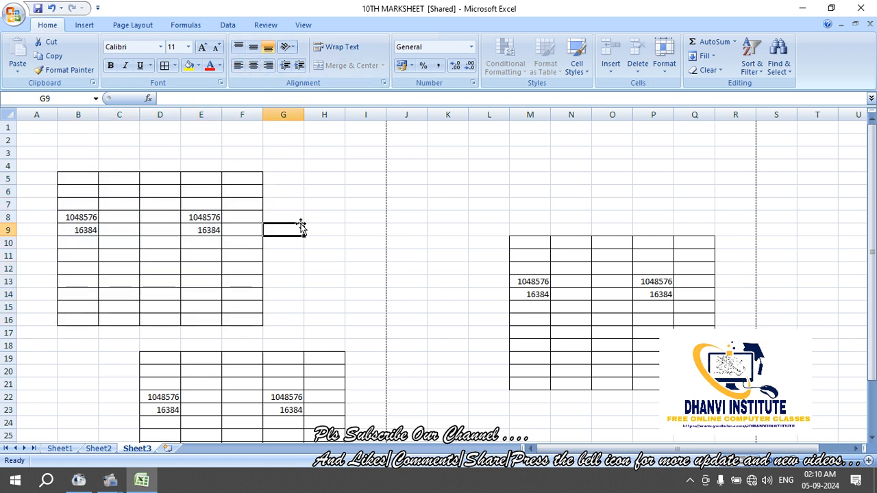
# On Sheet1, turn off Center for C5:O13, try Align Left, then restore default alignment
pyautogui.click(60, 449)
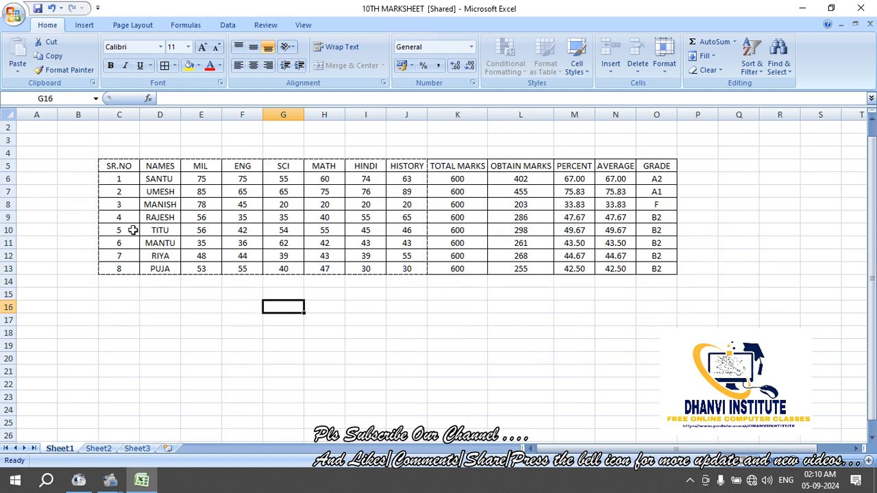
pyautogui.moveTo(131, 165); pyautogui.dragTo(658, 266)
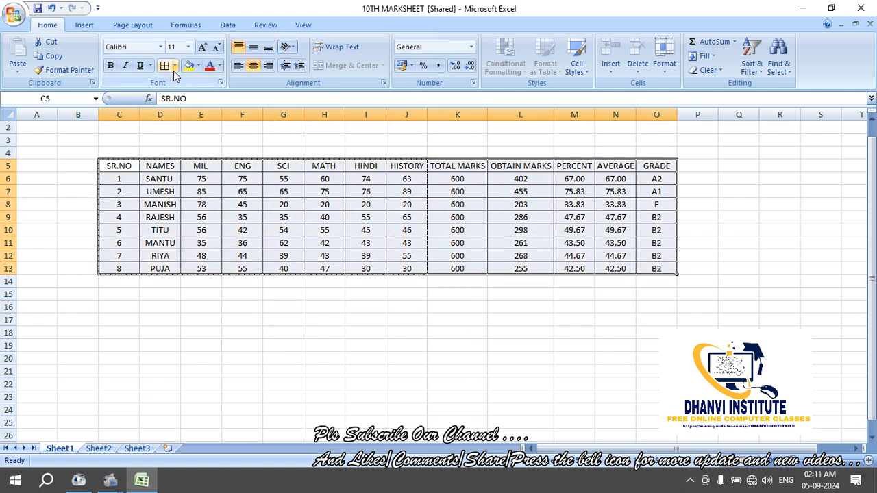
pyautogui.click(253, 67)
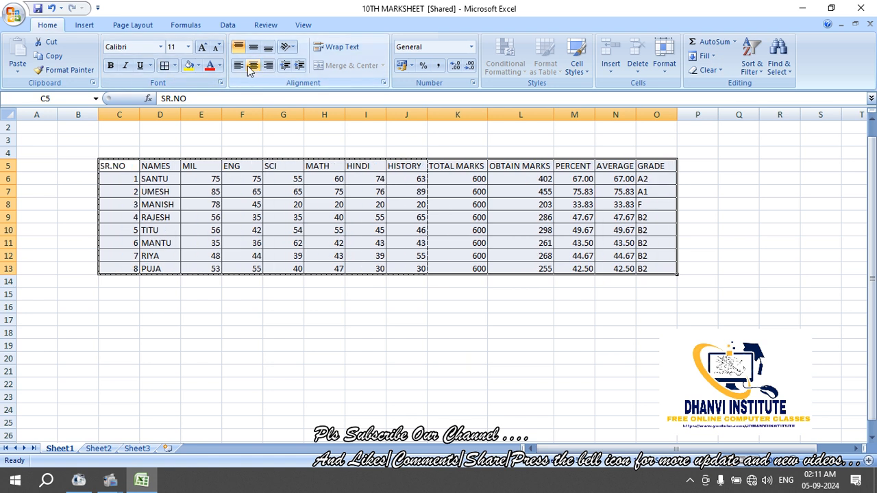
pyautogui.click(238, 66)
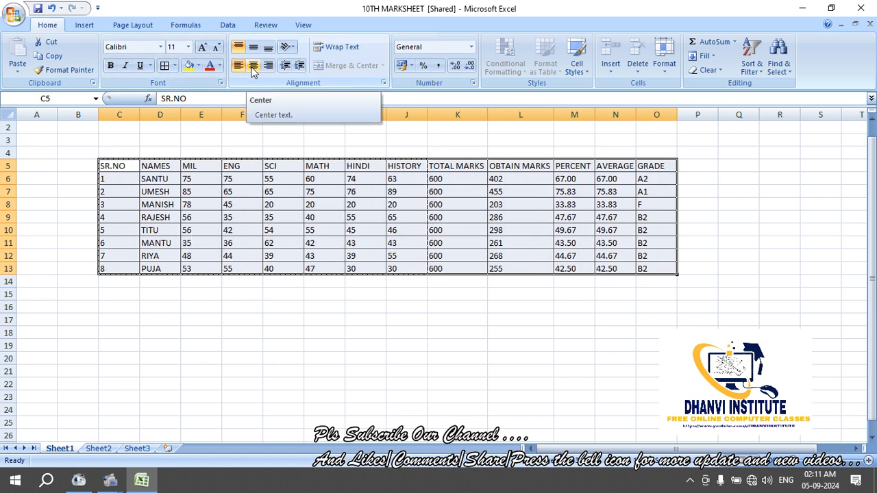
pyautogui.click(253, 67)
pyautogui.click(259, 68)
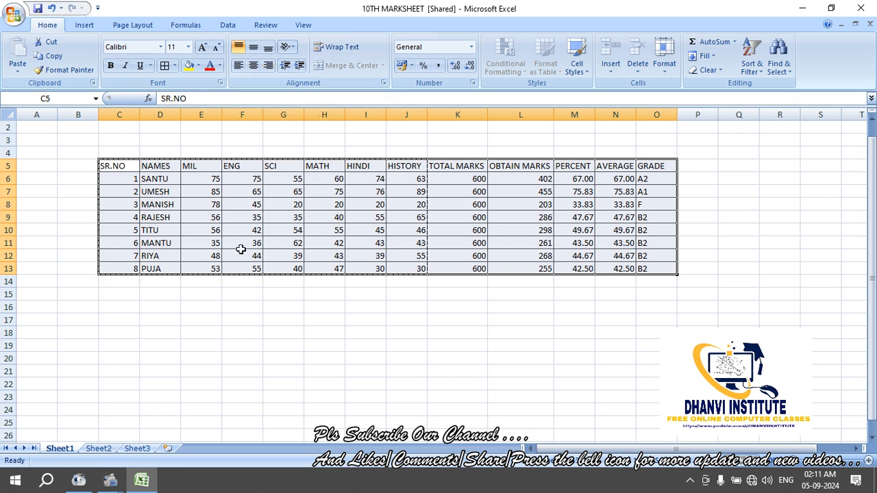
# Deselect the marksheet and click a few empty cells below it
pyautogui.click(246, 320)
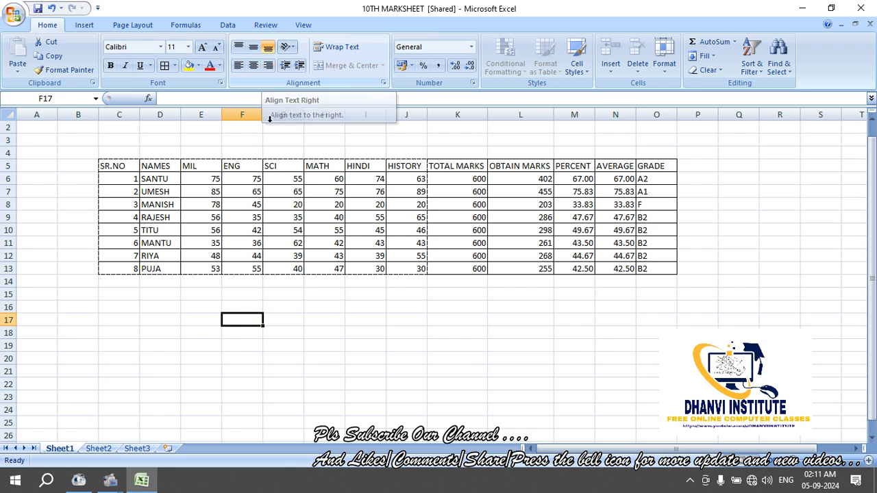
pyautogui.press('Right')
pyautogui.press('Right')
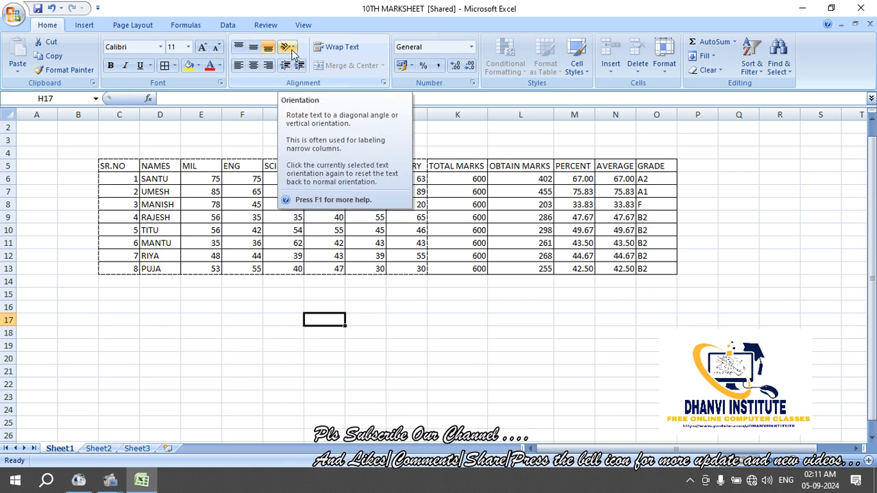
pyautogui.click(292, 333)
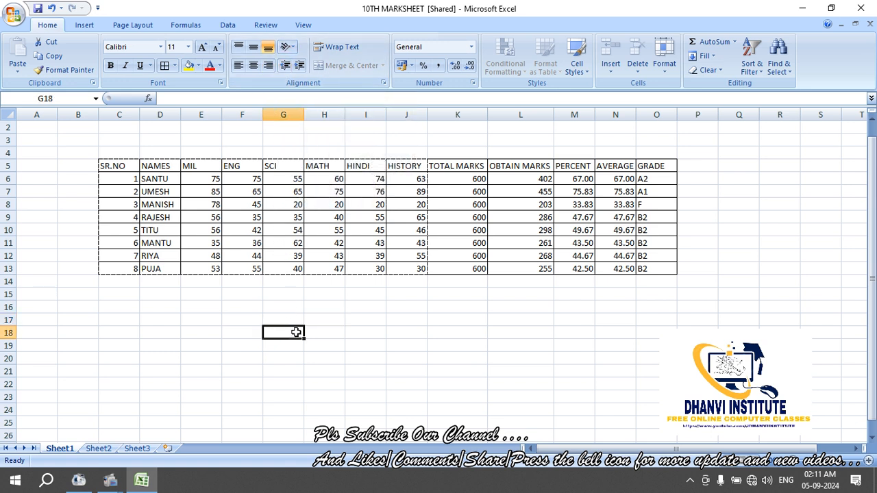
pyautogui.click(312, 328)
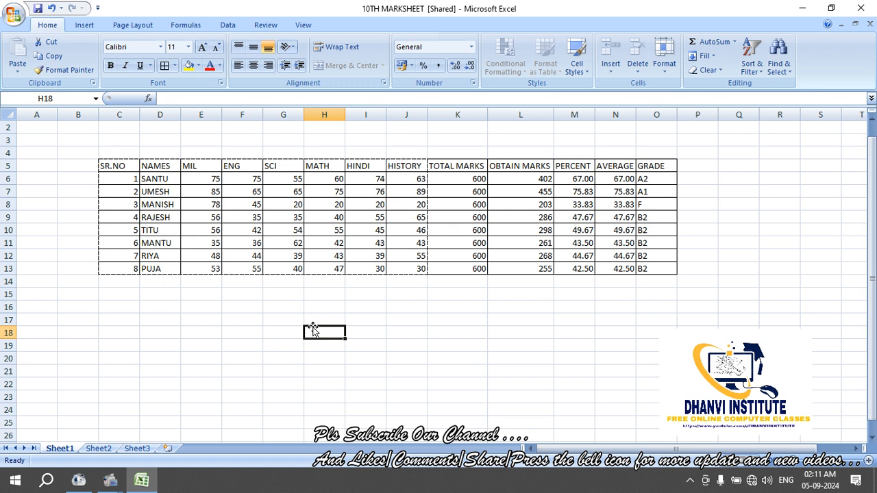
pyautogui.click(278, 330)
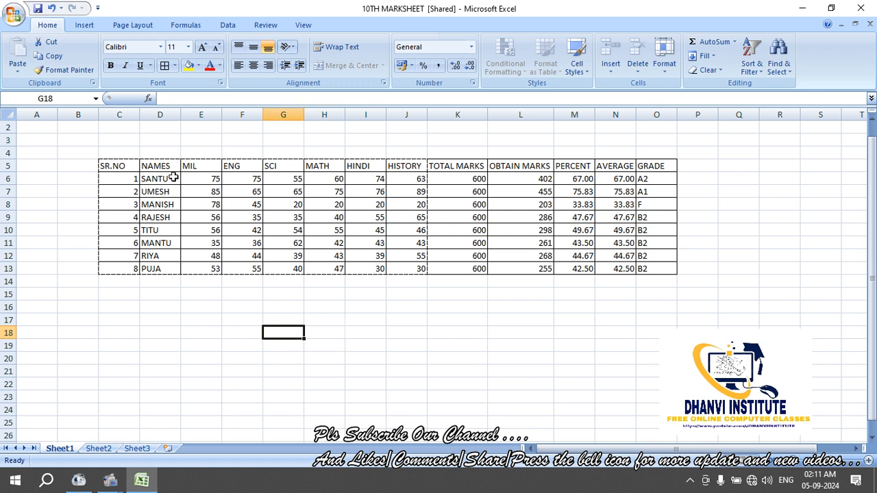
pyautogui.moveTo(173, 178); pyautogui.dragTo(176, 270)
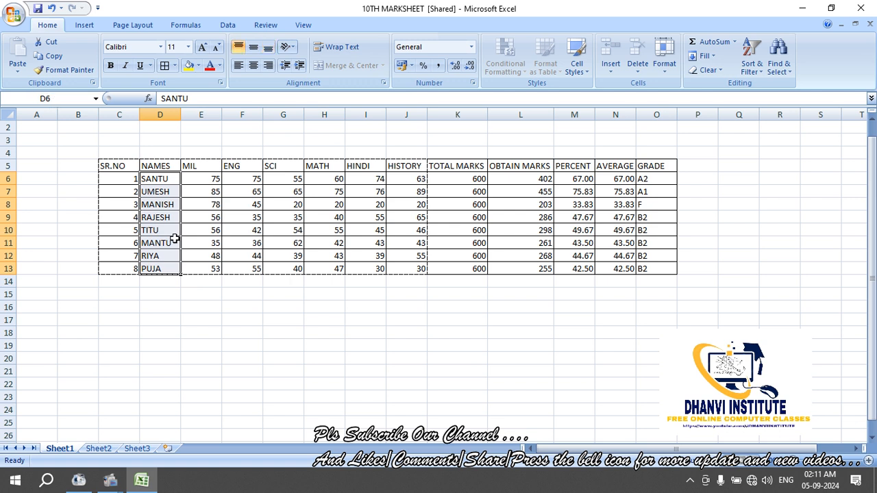
pyautogui.click(291, 47)
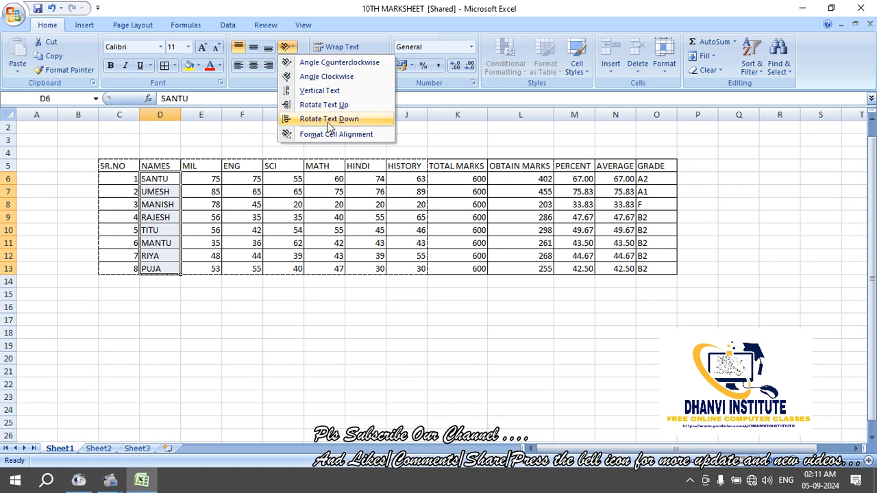
pyautogui.click(324, 66)
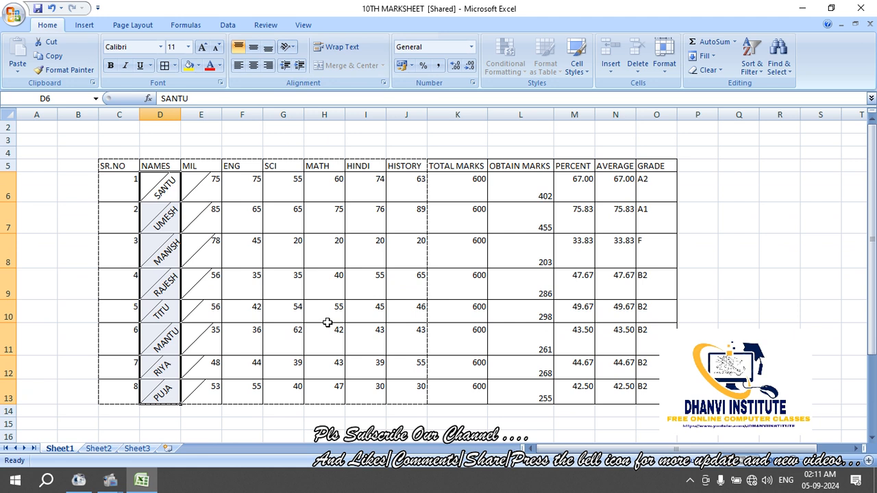
pyautogui.hotkey('ctrl', 'z')
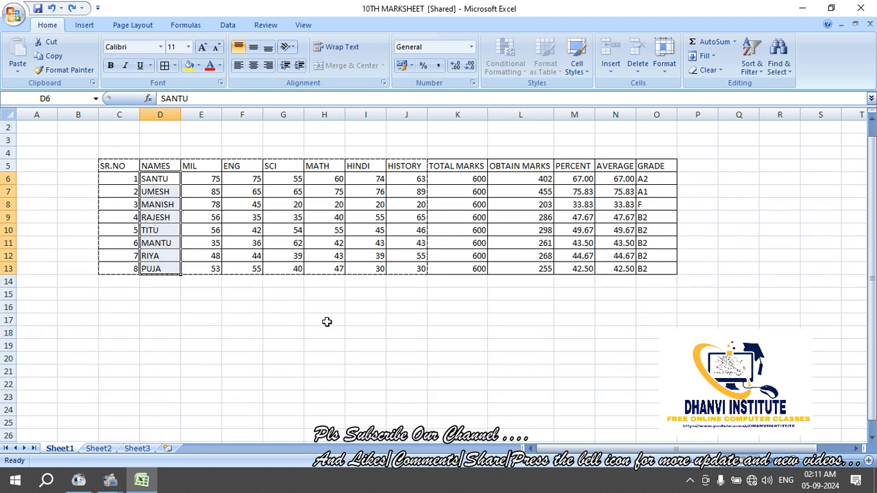
pyautogui.click(277, 269)
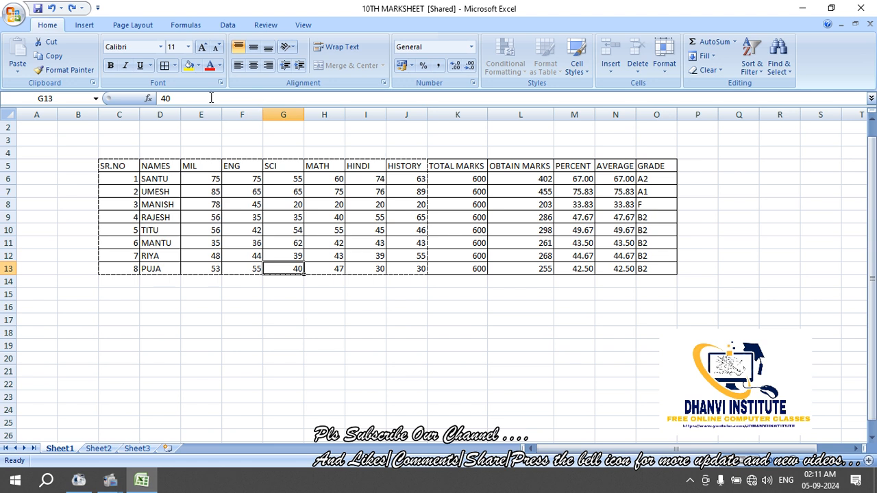
# On Sheet1, select empty cells above the marksheet heading, then deselect them
pyautogui.click(308, 357)
pyautogui.moveTo(256, 127); pyautogui.dragTo(446, 148)
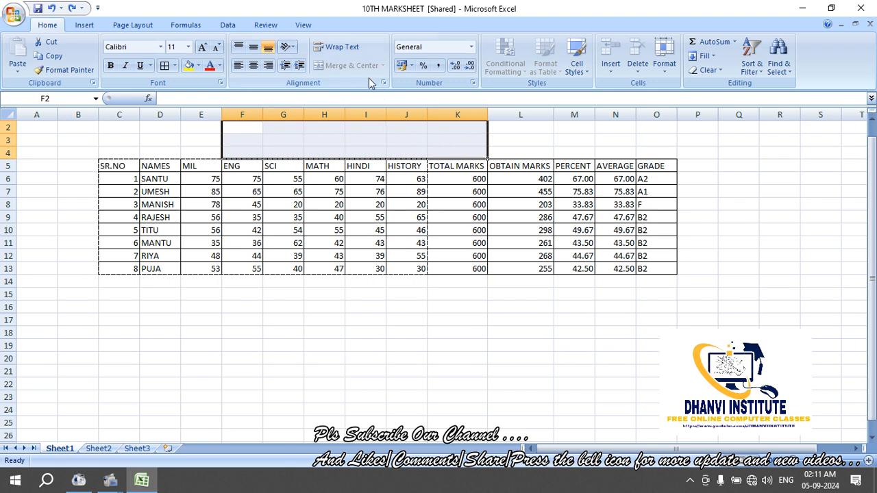
pyautogui.click(356, 311)
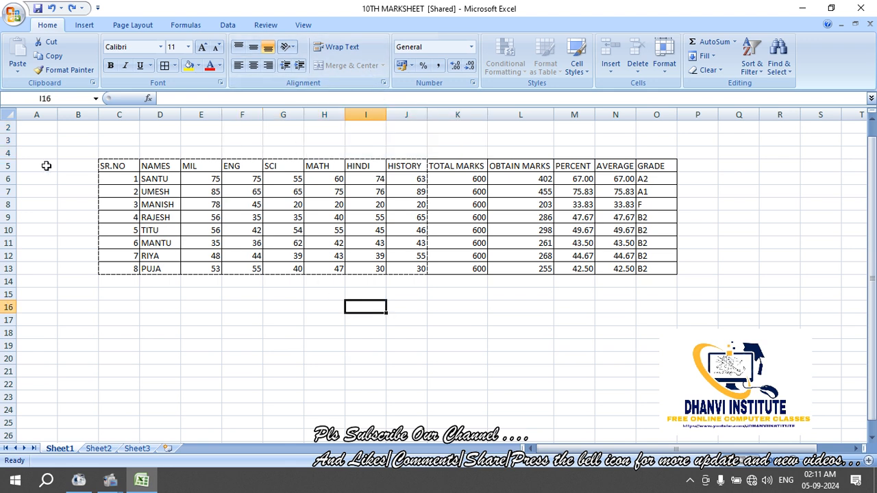
pyautogui.click(174, 149)
pyautogui.hotkey('ctrl', 'Up')
pyautogui.click(242, 152)
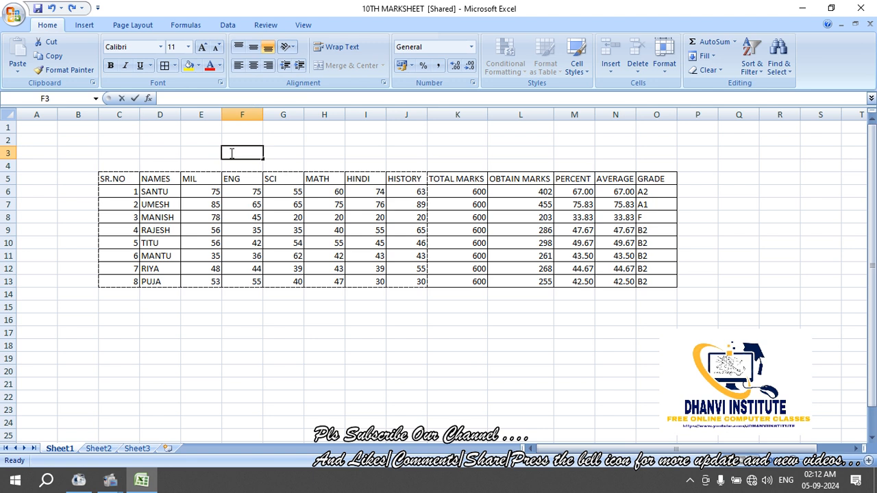
pyautogui.click(324, 152)
pyautogui.moveTo(283, 128); pyautogui.dragTo(397, 160)
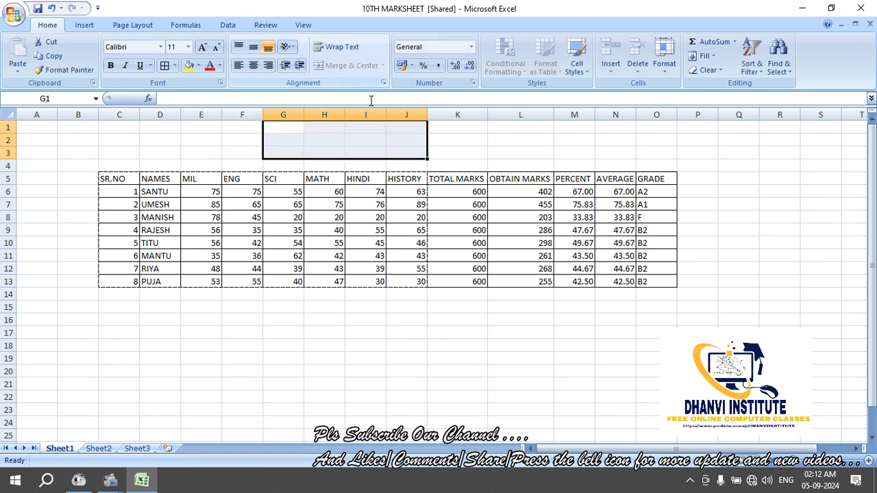
pyautogui.click(329, 347)
# Switch back to Sheet3, select J1:M5, then clear the selection at I7
pyautogui.click(138, 448)
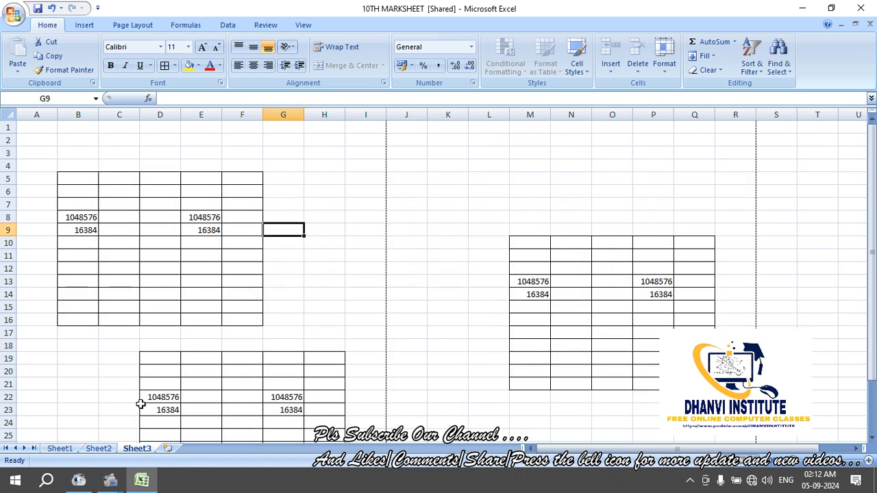
pyautogui.click(315, 254)
pyautogui.moveTo(411, 126); pyautogui.dragTo(525, 172)
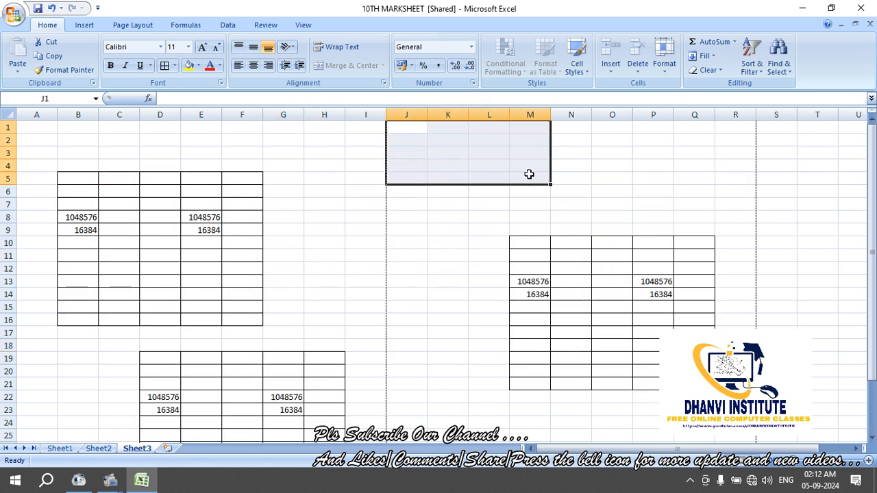
pyautogui.click(382, 203)
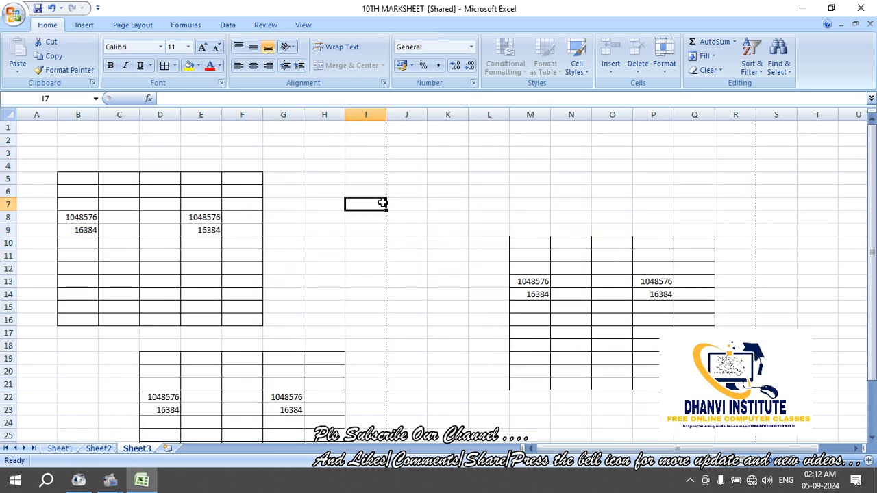
pyautogui.click(14, 14)
# Create a new blank workbook and merge and center D4:K8
pyautogui.press('Escape')
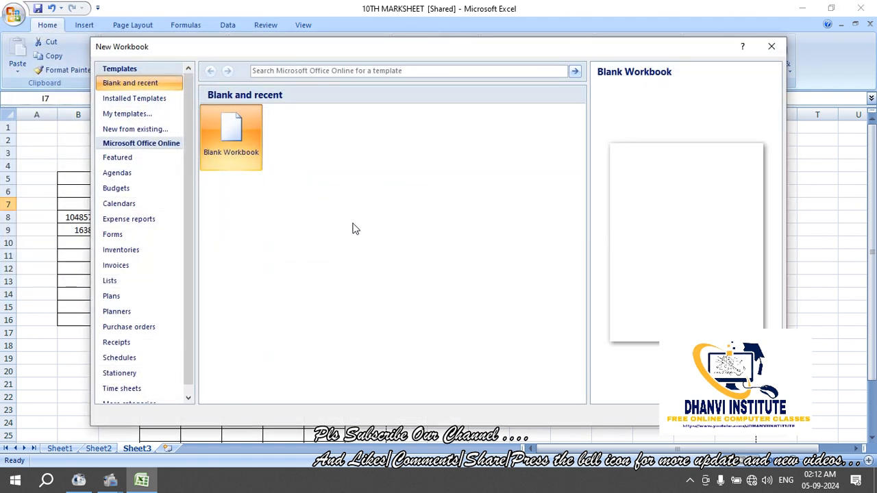
pyautogui.doubleClick(251, 129)
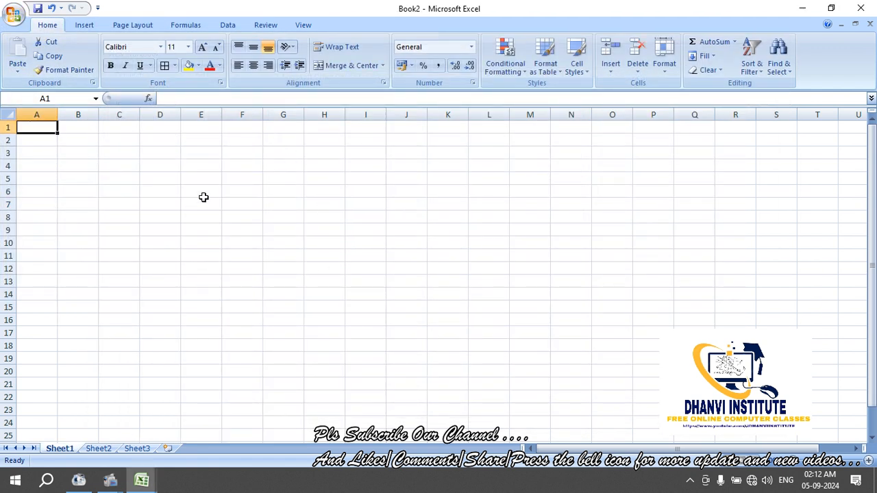
pyautogui.moveTo(155, 168); pyautogui.dragTo(432, 219)
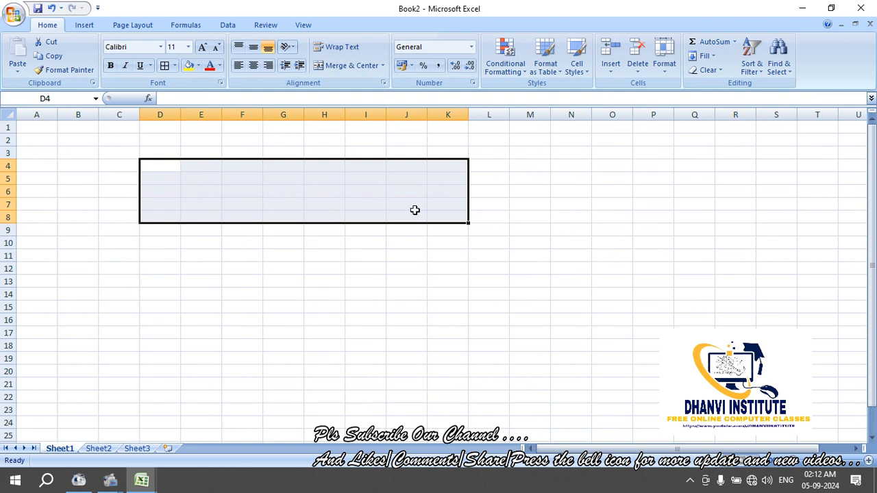
pyautogui.click(364, 72)
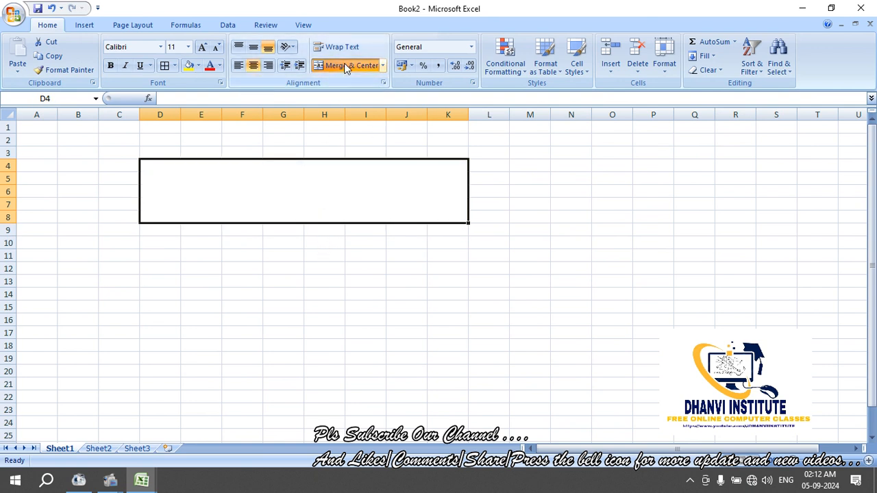
pyautogui.click(346, 69)
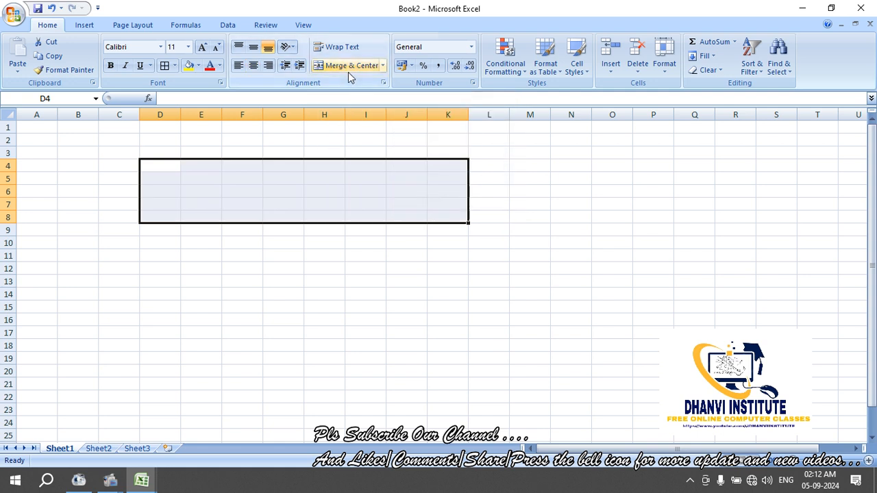
pyautogui.click(348, 71)
# Enter two lines, 'sdfdsgfsdgfsgfsgfsgfggsfgsfgg' and 'dfghdfhgfh', in the merged D4 cell
pyautogui.write('sdfds')
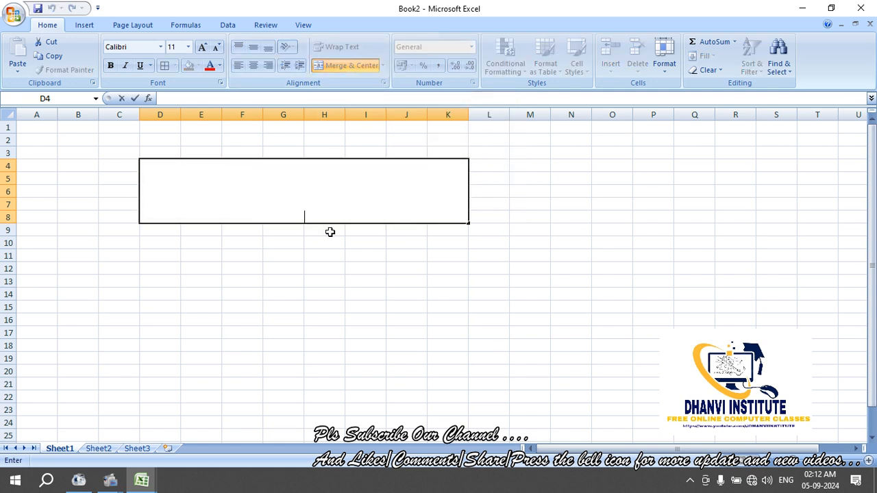
pyautogui.write('gfsdgfsgfsgfsgfg')
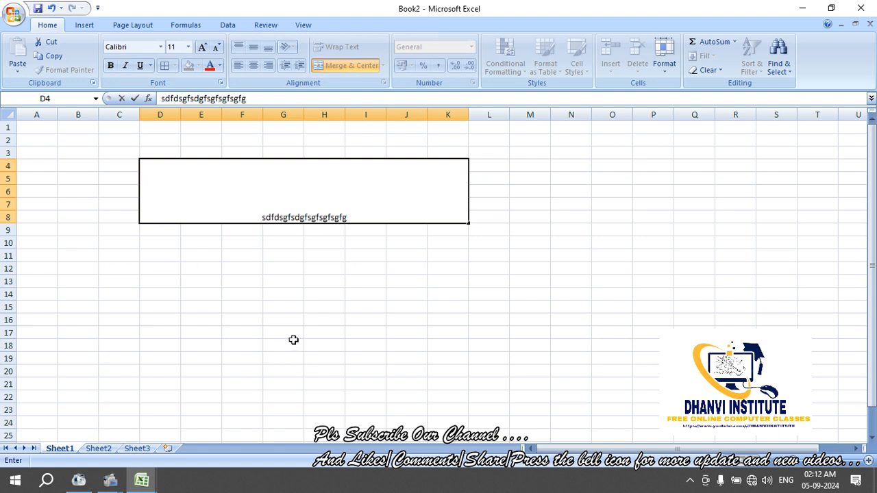
pyautogui.press('BackSpace')
pyautogui.press('BackSpace')
pyautogui.press('BackSpace')
pyautogui.press('BackSpace')
pyautogui.write('ggsfgsfgg')
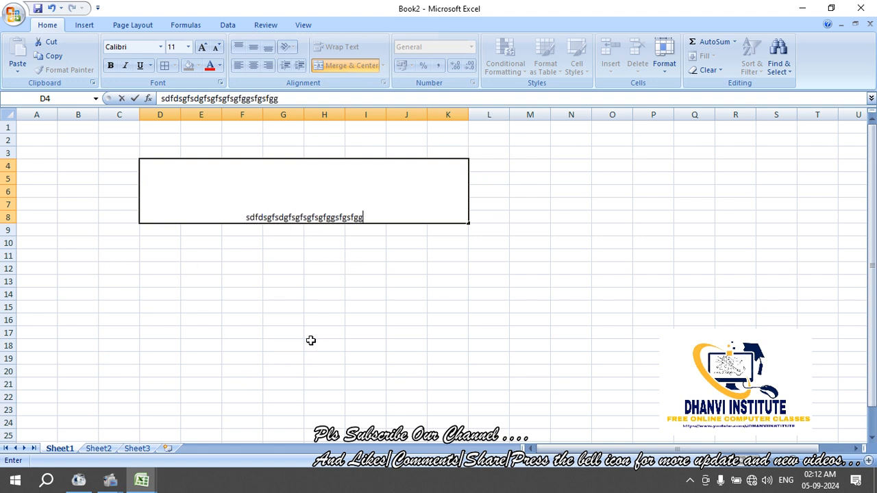
pyautogui.hotkey('alt', 'Return')
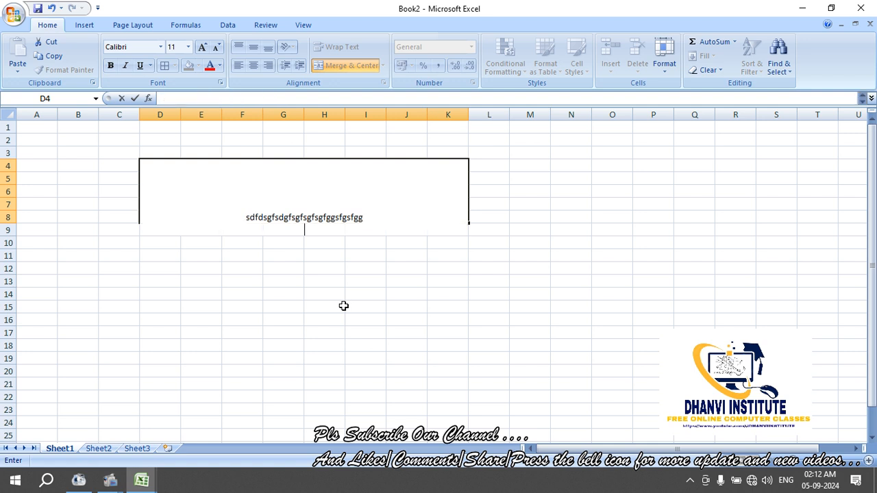
pyautogui.write('dfghdfhgfh')
pyautogui.press('Return')
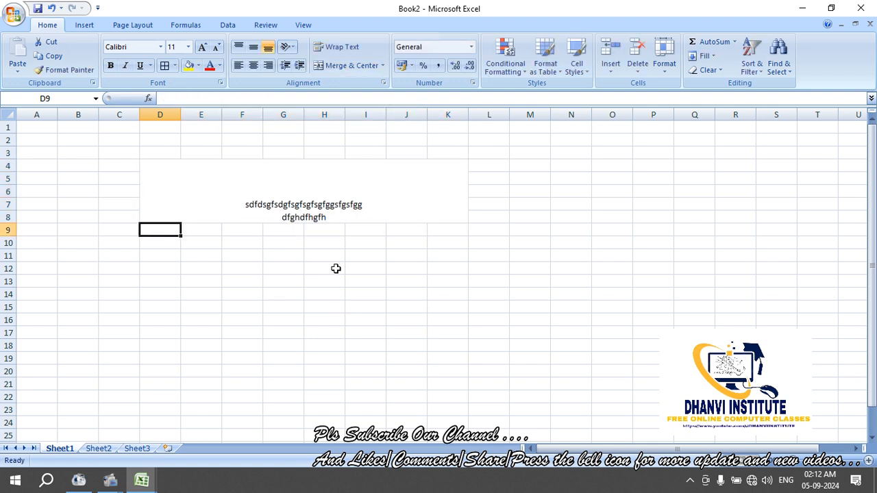
pyautogui.click(386, 95)
pyautogui.click(327, 238)
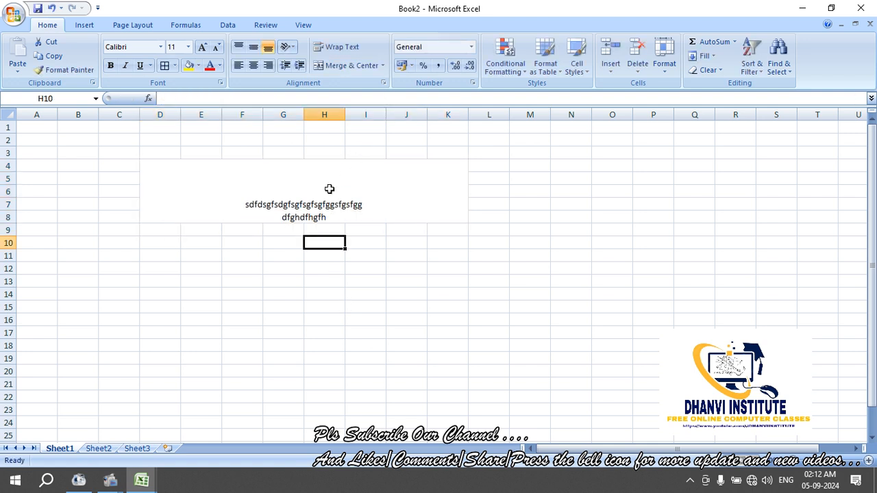
pyautogui.click(329, 188)
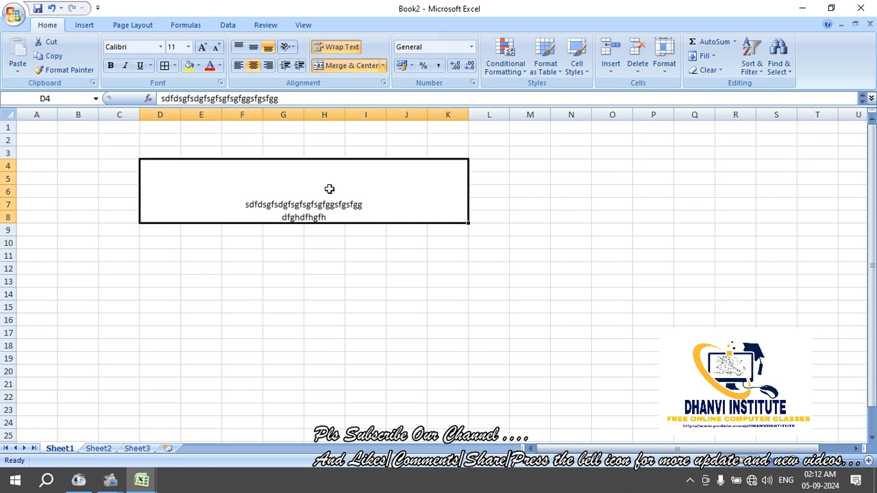
# Enter 'sdfdsfdsfds' in H10 and turn on Wrap Text for it
pyautogui.click(333, 242)
pyautogui.write('sdfdsfdsfdsfdf')
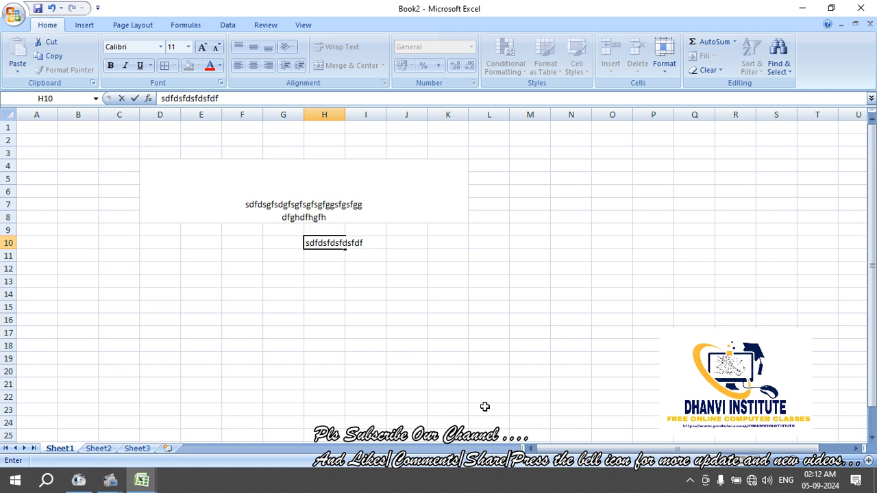
pyautogui.press('Return')
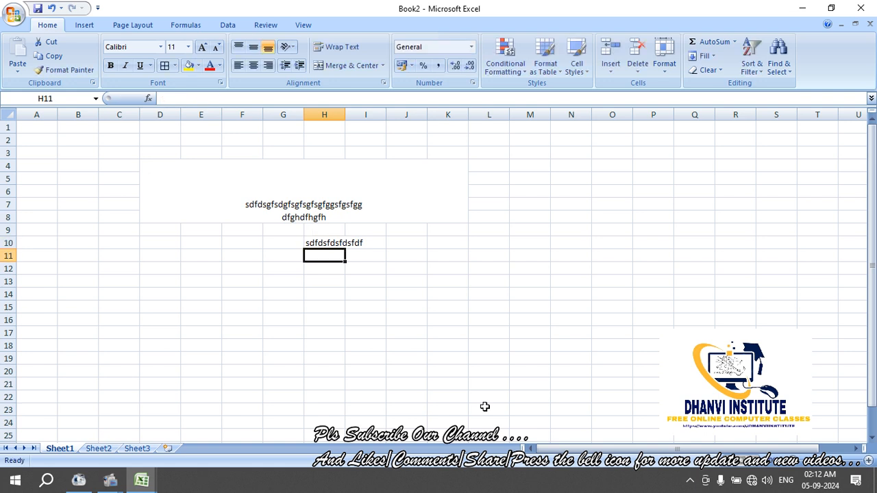
pyautogui.press('Up')
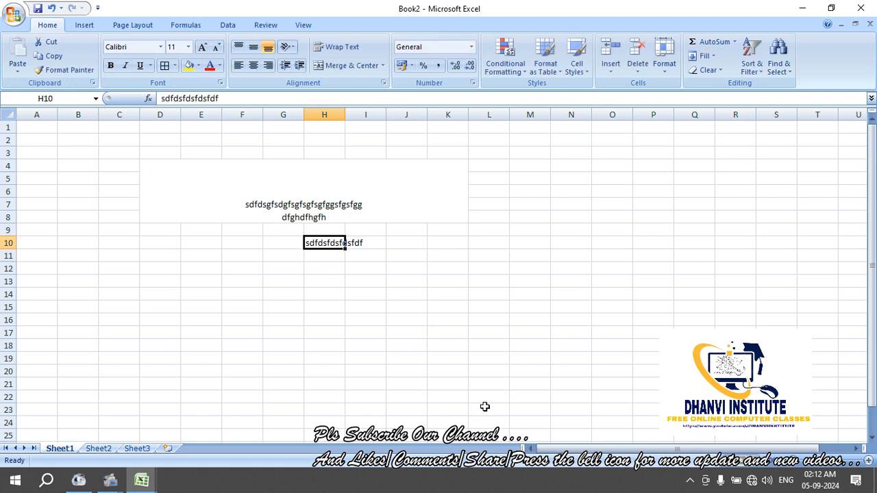
pyautogui.click(319, 47)
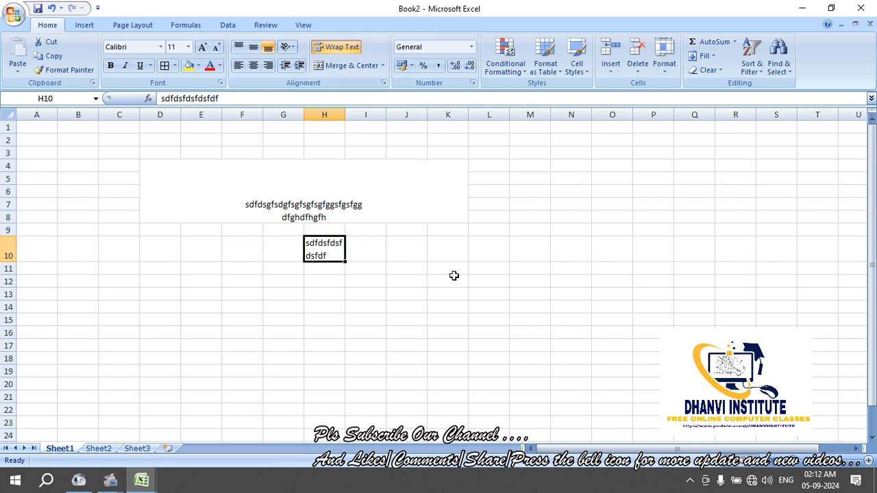
# Turn on Wrap Text for H11 and enter 'dfdsfdfdsfdsfdsf'
pyautogui.press('Down')
pyautogui.press('Up')
pyautogui.press('Down')
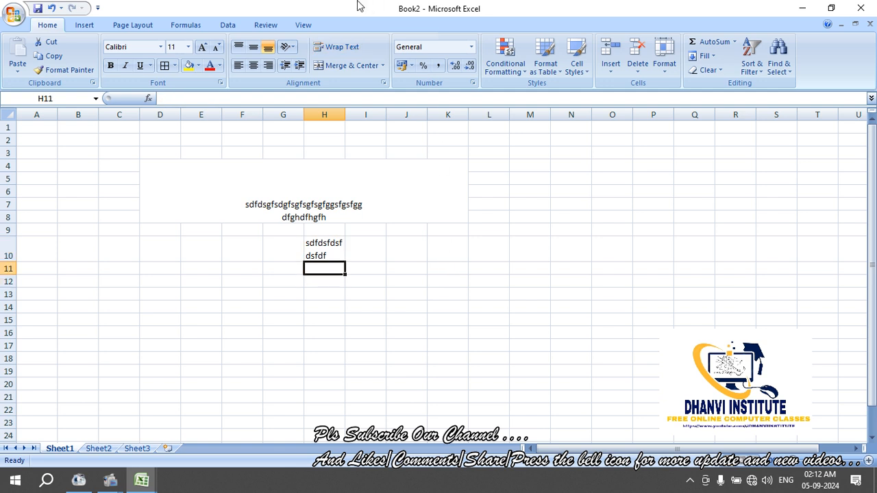
pyautogui.click(336, 47)
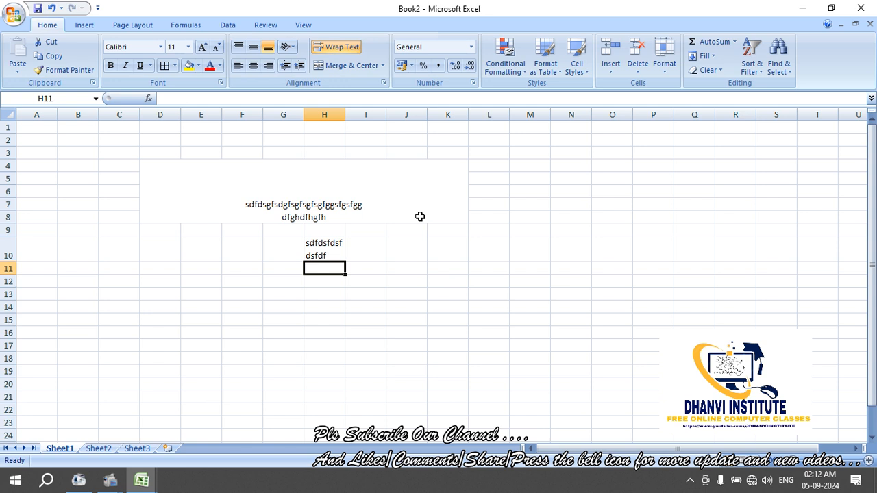
pyautogui.write('dfdsfdfds')
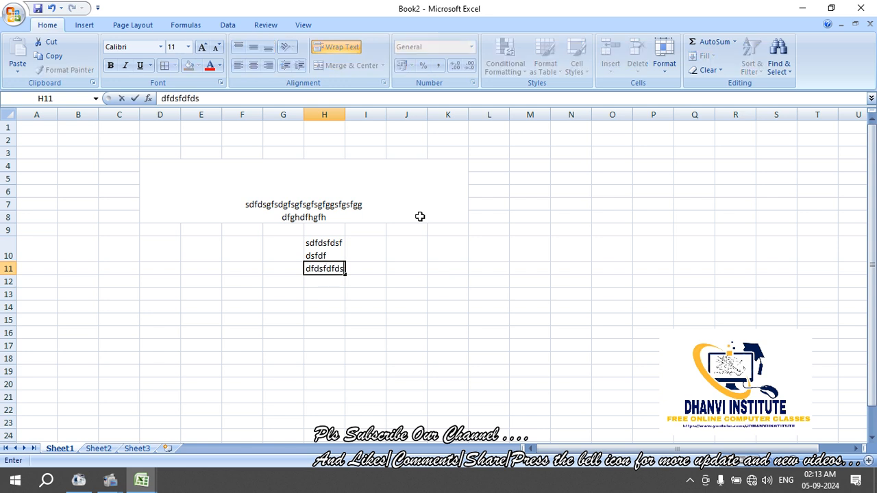
pyautogui.write('fdsfdsf')
pyautogui.press('Return')
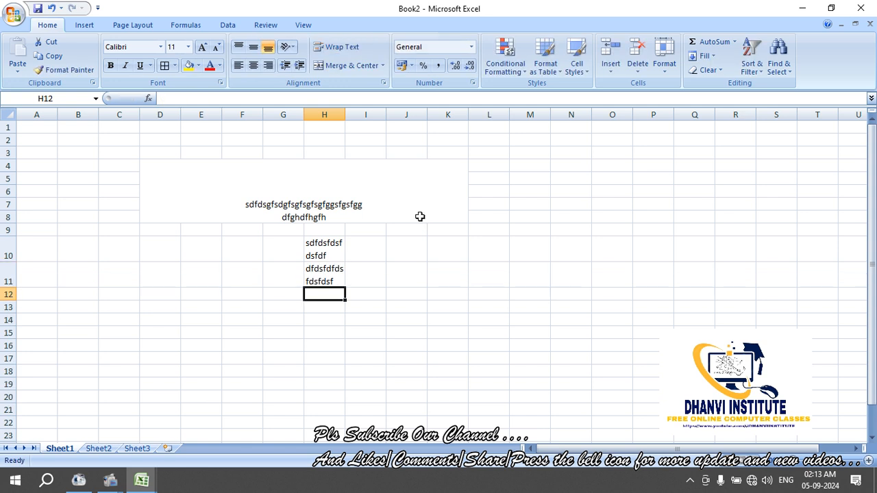
# Enter two lines, 'afasdffaf' and 'deetertre', in cell M5
pyautogui.press('Right')
pyautogui.press('Right')
pyautogui.press('Up')
pyautogui.press('Up')
pyautogui.press('Right')
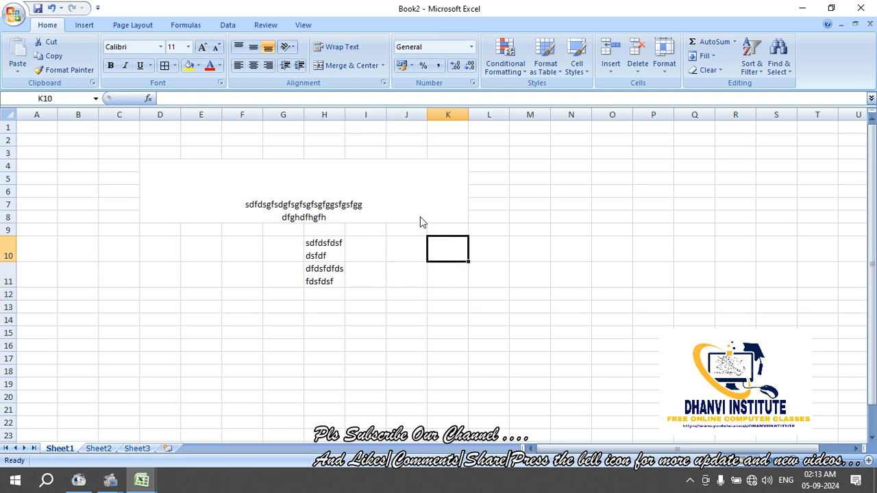
pyautogui.press('Up')
pyautogui.press('Up')
pyautogui.press('Up')
pyautogui.press('Up')
pyautogui.press('Up')
pyautogui.press('Up')
pyautogui.press('Up')
pyautogui.press('Right')
pyautogui.press('Right')
pyautogui.press('Down')
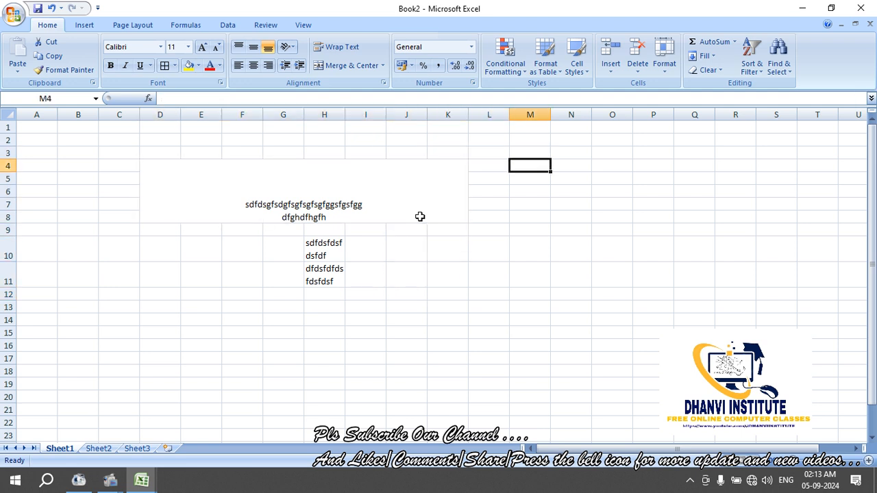
pyautogui.press('Down')
pyautogui.write('afasdffa')
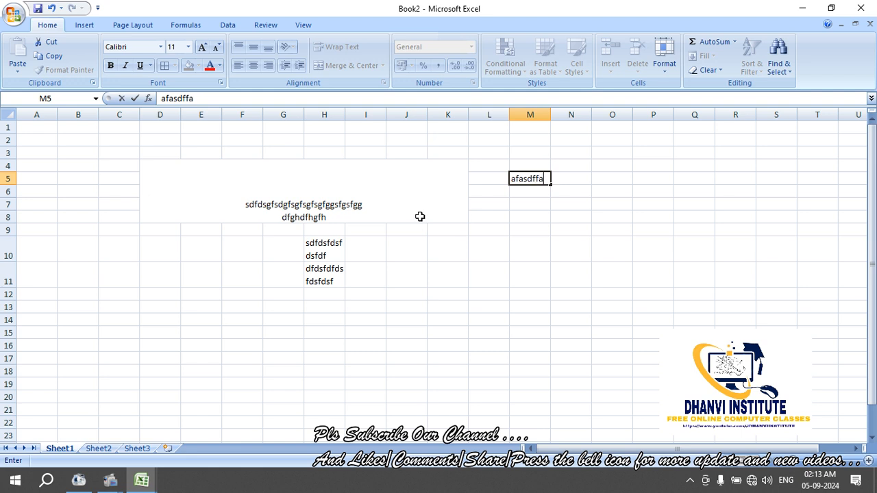
pyautogui.write('f')
pyautogui.hotkey('alt', 'Return')
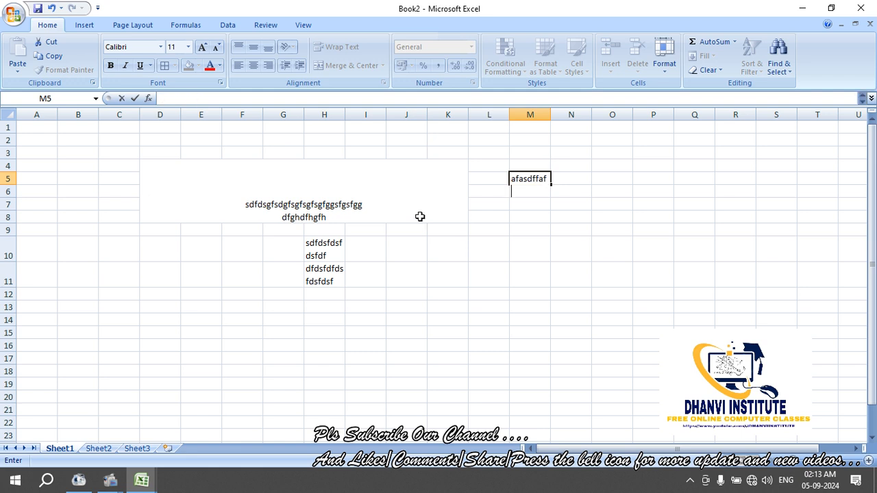
pyautogui.write('deetertret')
pyautogui.press('Return')
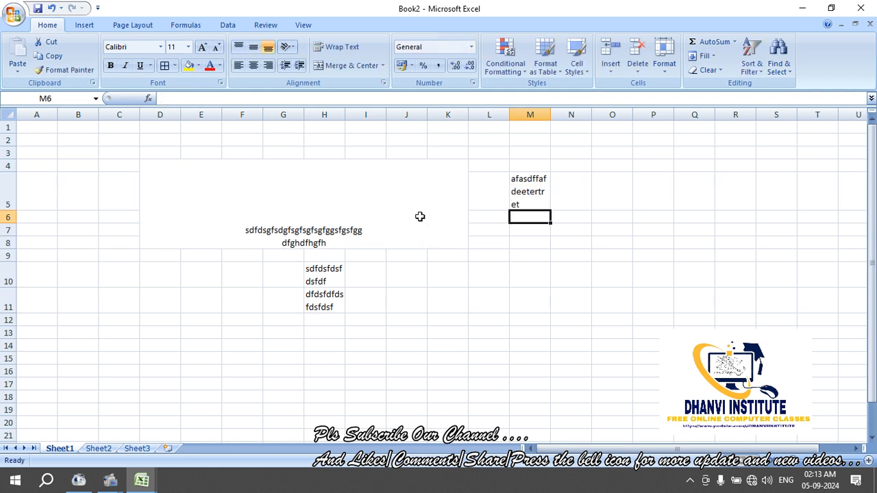
# Check the wrapping in H10 and the merged D4 cell, then select J11
pyautogui.click(333, 273)
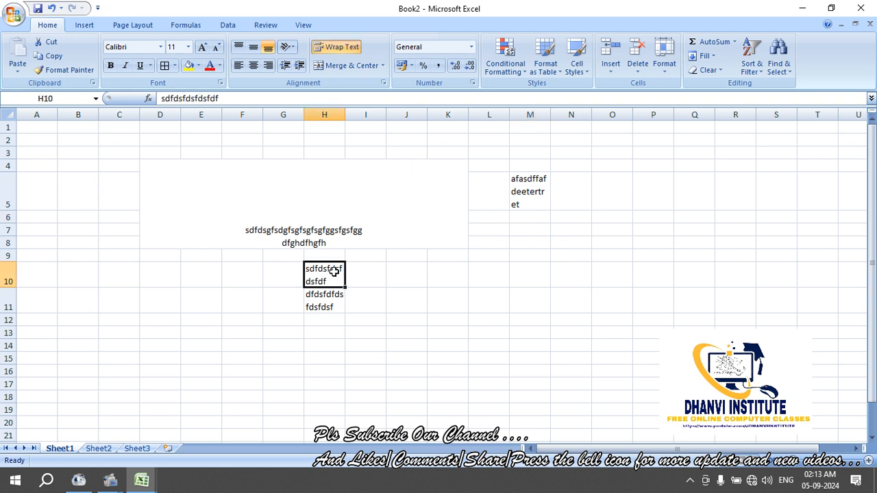
pyautogui.click(248, 181)
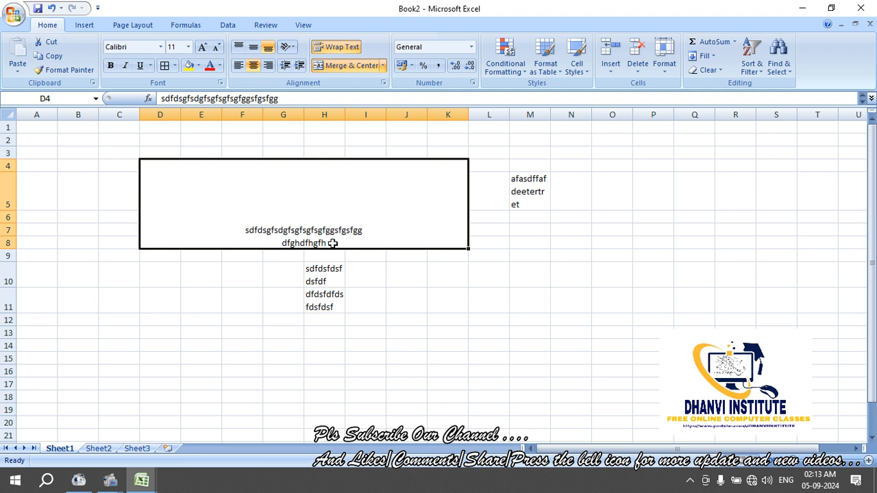
pyautogui.click(391, 299)
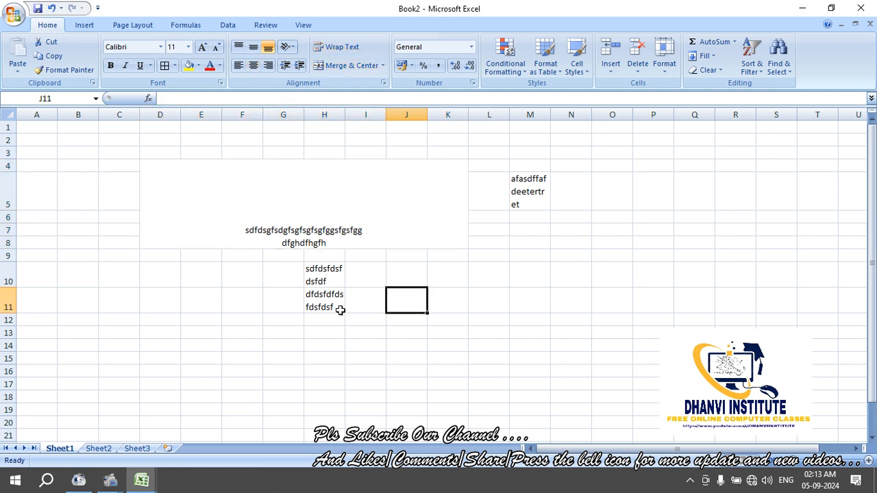
# Return to the 10TH MARKSHEET workbook and show its Sheet1 marks table
pyautogui.click(108, 449)
pyautogui.click(69, 450)
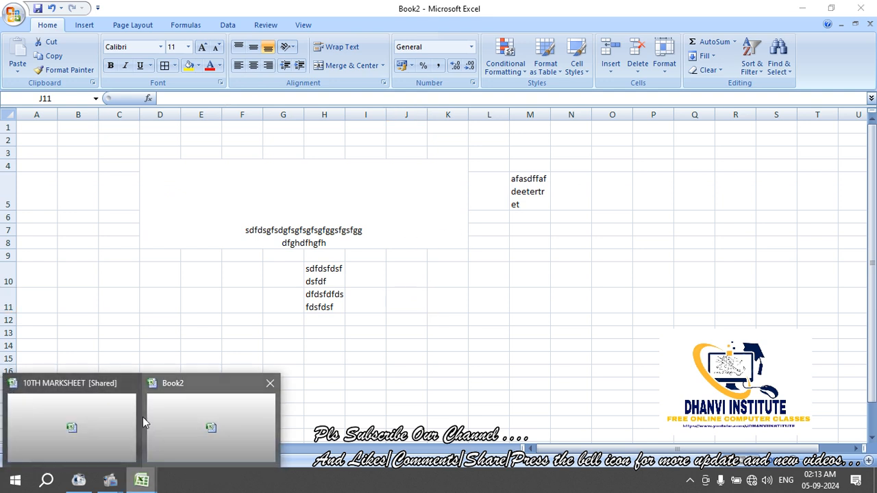
pyautogui.click(75, 411)
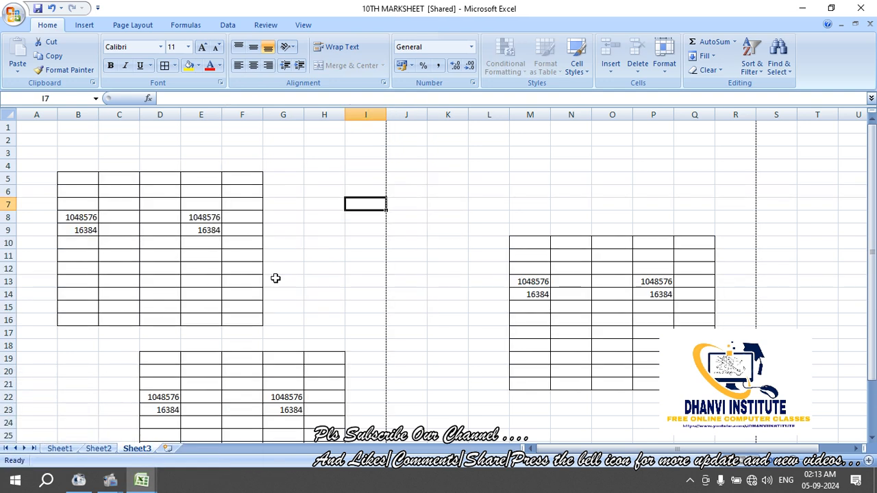
pyautogui.click(68, 452)
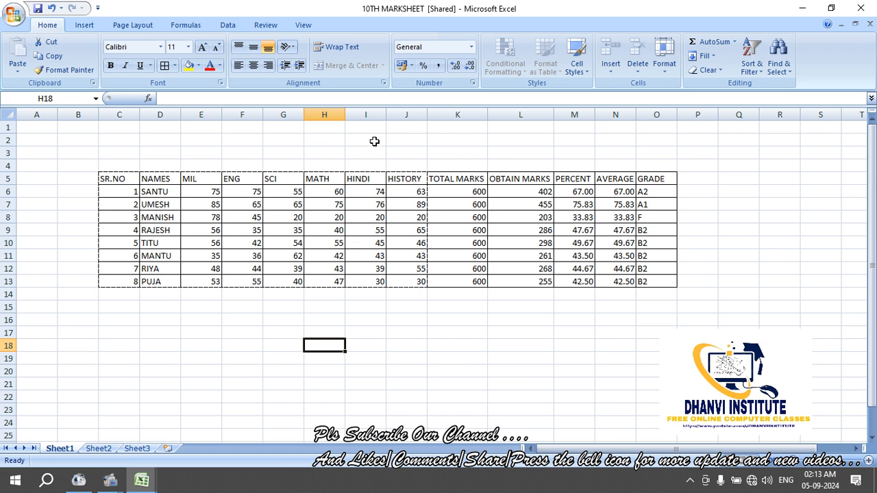
# Click through cells I15, I3, H14, D3, I14 and K6 around the marks table
pyautogui.click(375, 304)
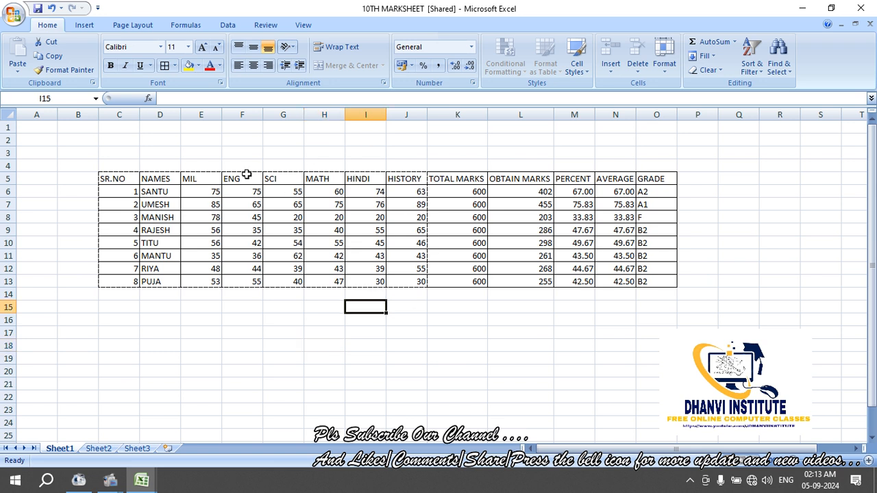
pyautogui.click(359, 156)
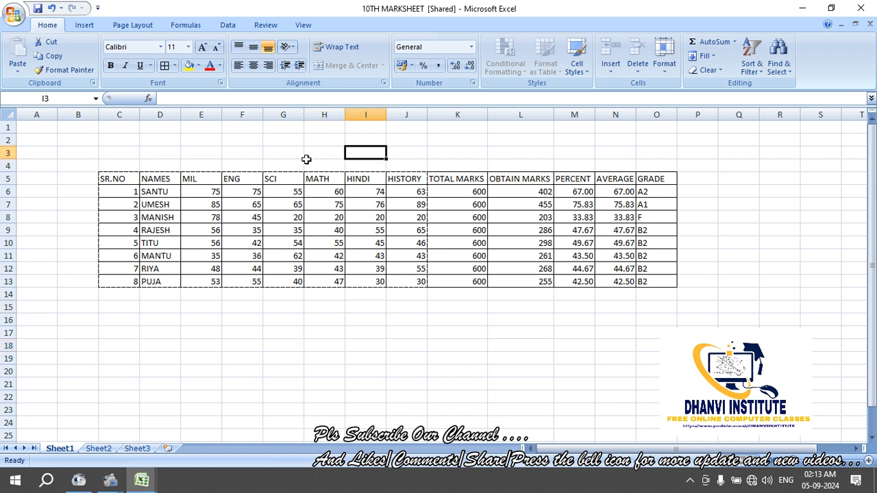
pyautogui.click(319, 295)
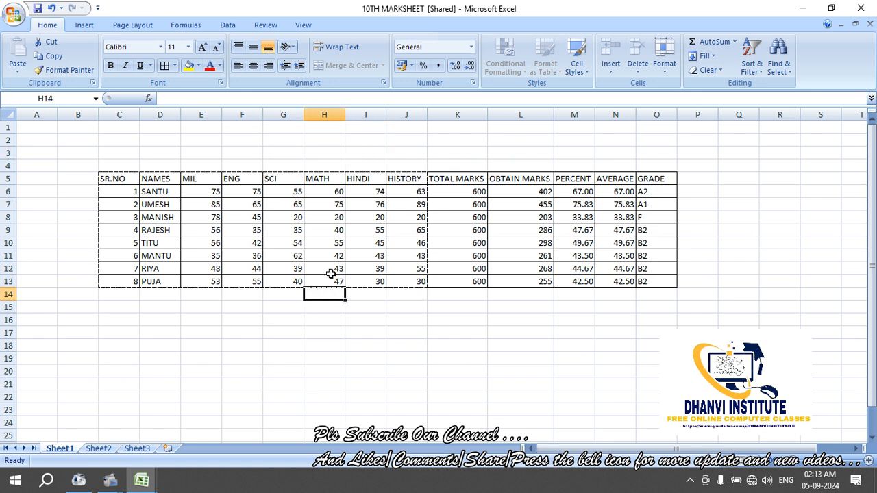
pyautogui.click(177, 154)
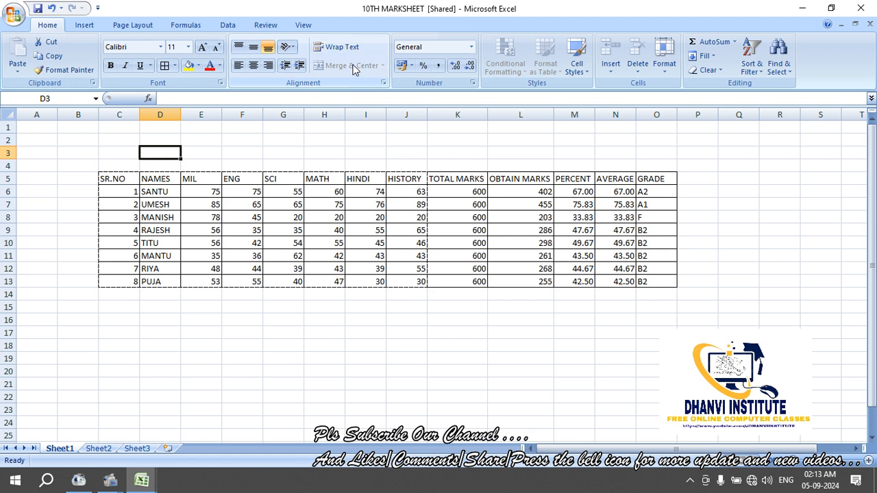
pyautogui.click(360, 295)
pyautogui.click(445, 190)
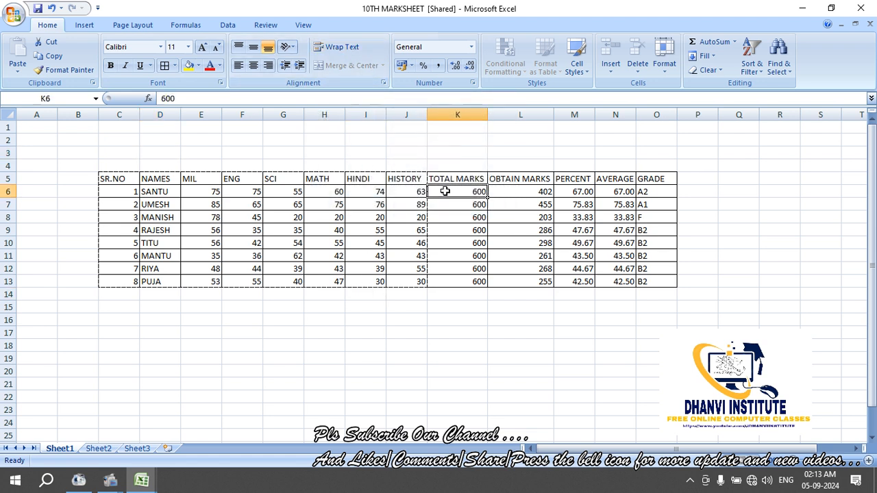
pyautogui.click(322, 303)
pyautogui.click(334, 324)
pyautogui.write('hgfjhgf')
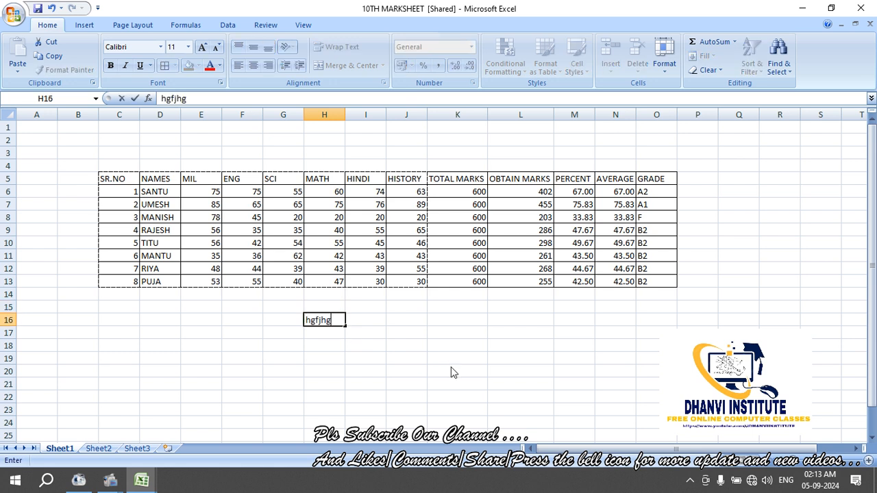
pyautogui.press('BackSpace')
pyautogui.press('BackSpace')
pyautogui.press('BackSpace')
pyautogui.press('BackSpace')
pyautogui.press('BackSpace')
pyautogui.press('BackSpace')
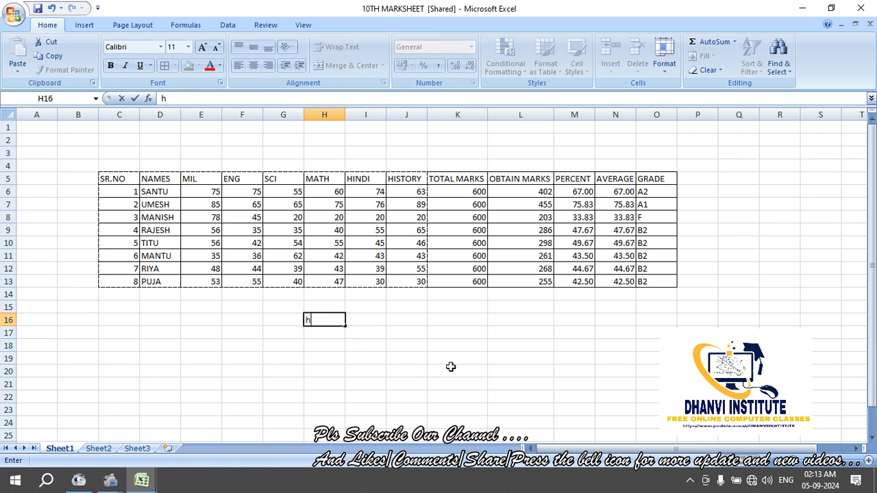
pyautogui.write('56546546546546')
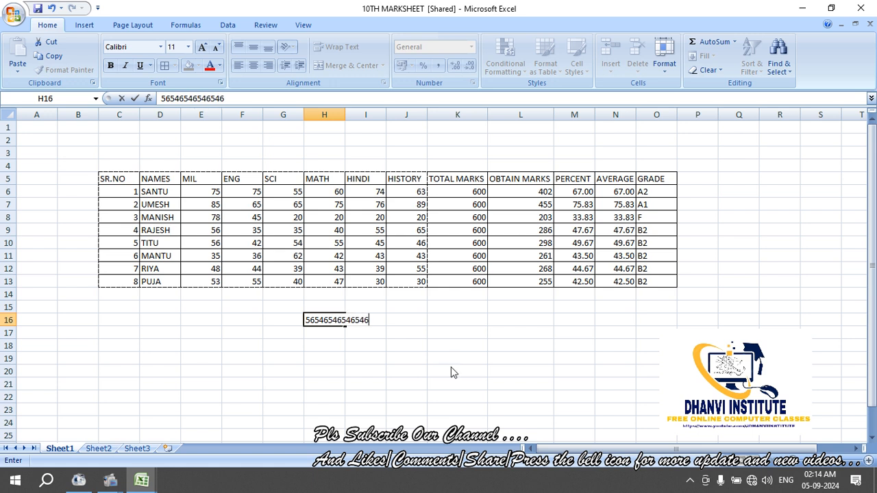
pyautogui.hotkey('ctrl', 'Return')
pyautogui.press('Return')
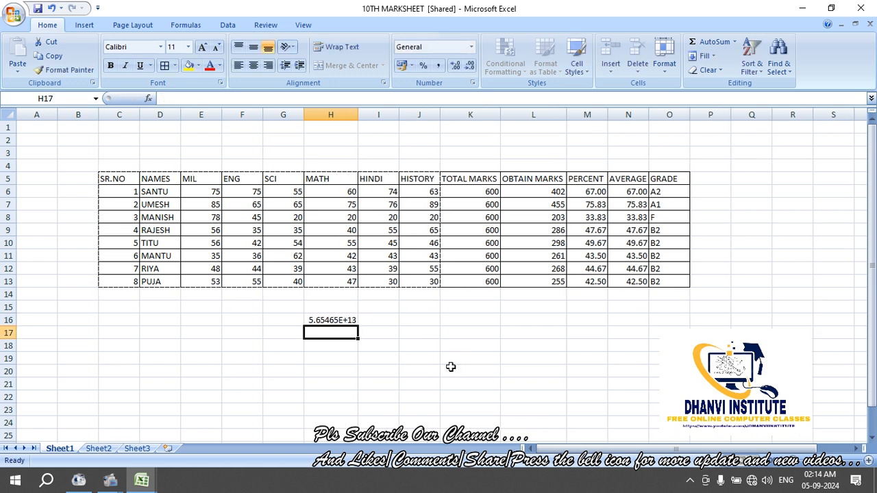
pyautogui.press('Up')
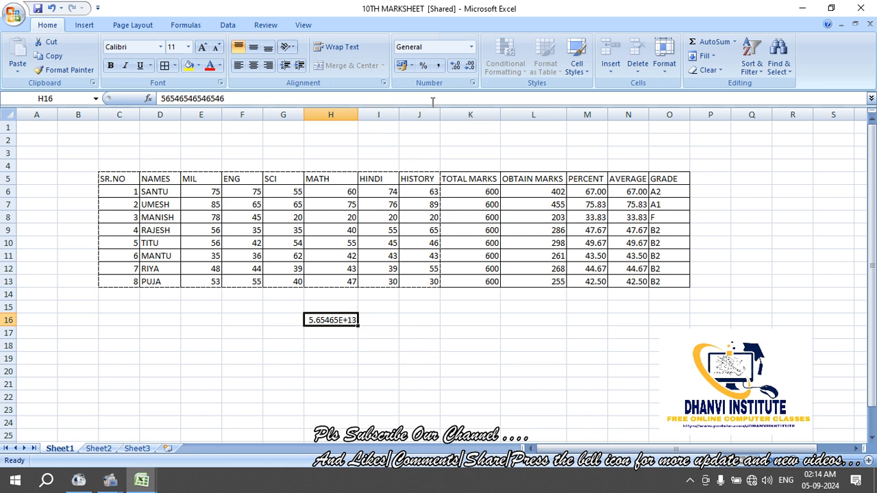
# Apply the Number format so H16 shows 56546546546546.00 in full
pyautogui.click(471, 46)
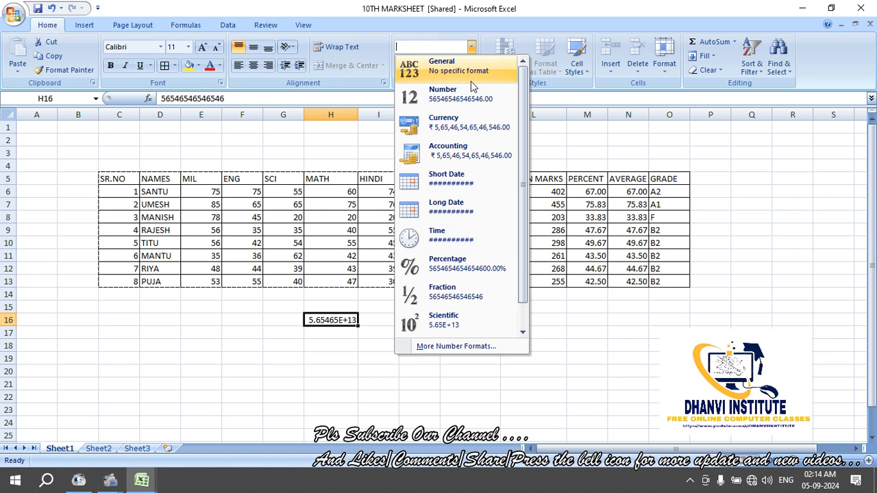
pyautogui.click(471, 94)
pyautogui.click(428, 389)
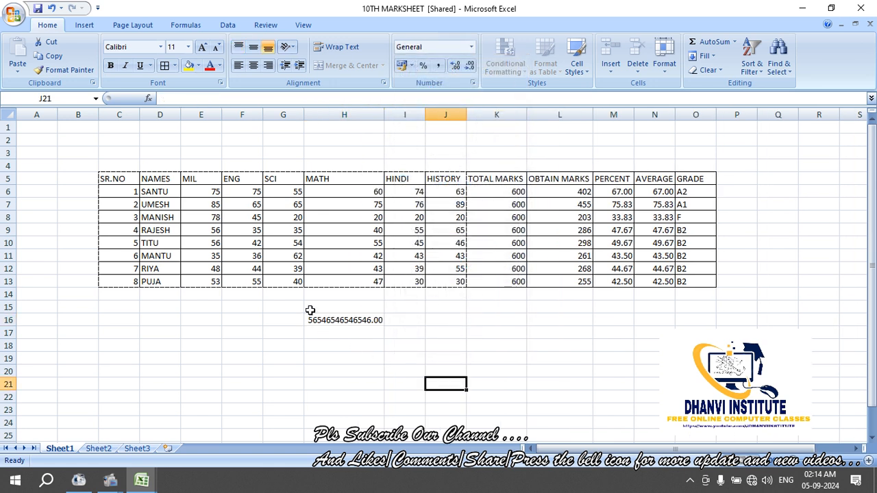
pyautogui.click(337, 321)
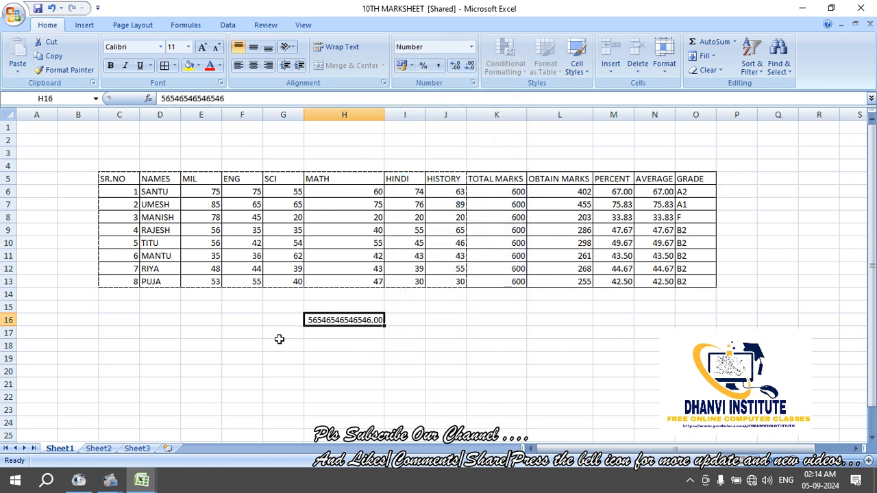
pyautogui.click(230, 335)
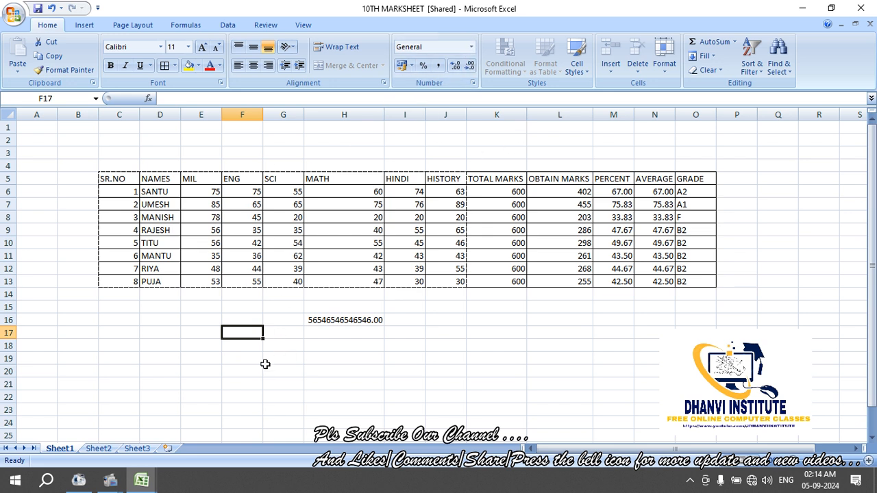
pyautogui.click(203, 334)
pyautogui.click(211, 312)
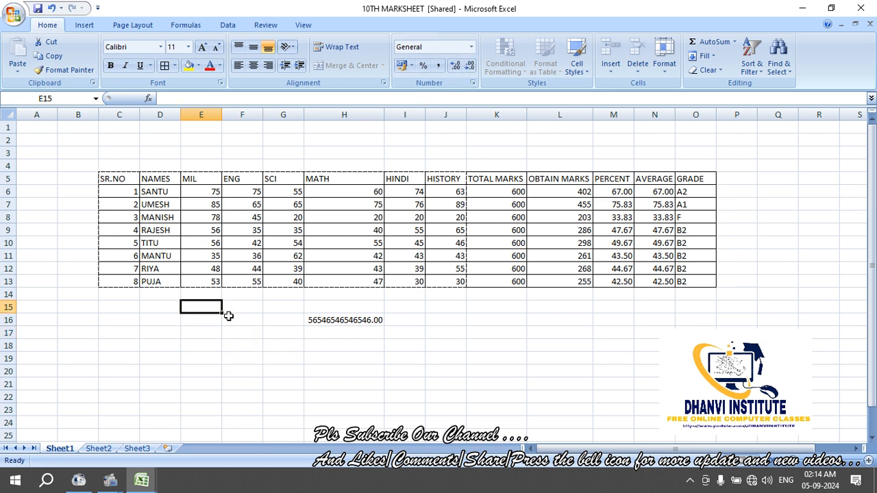
pyautogui.click(228, 316)
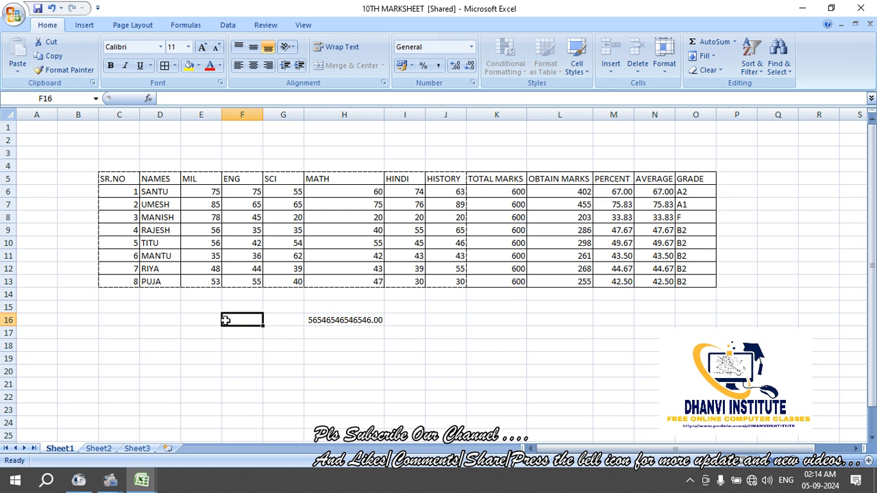
pyautogui.click(198, 331)
pyautogui.click(250, 331)
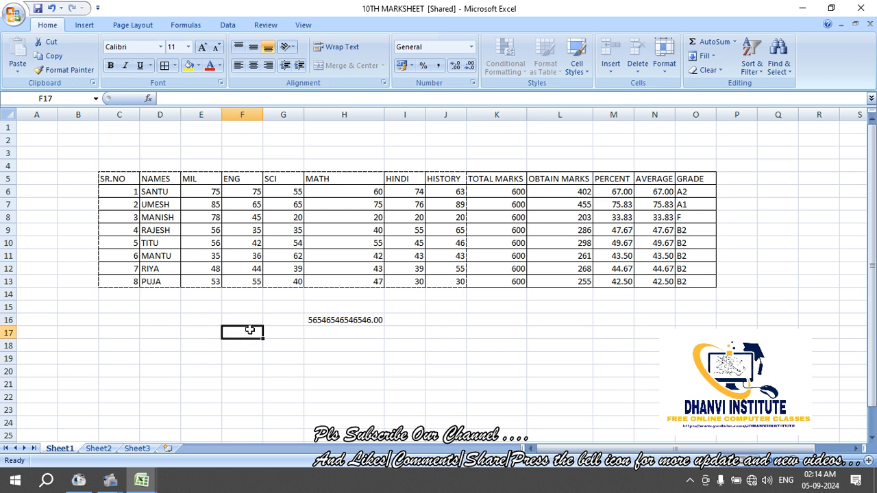
pyautogui.click(242, 115)
pyautogui.click(200, 115)
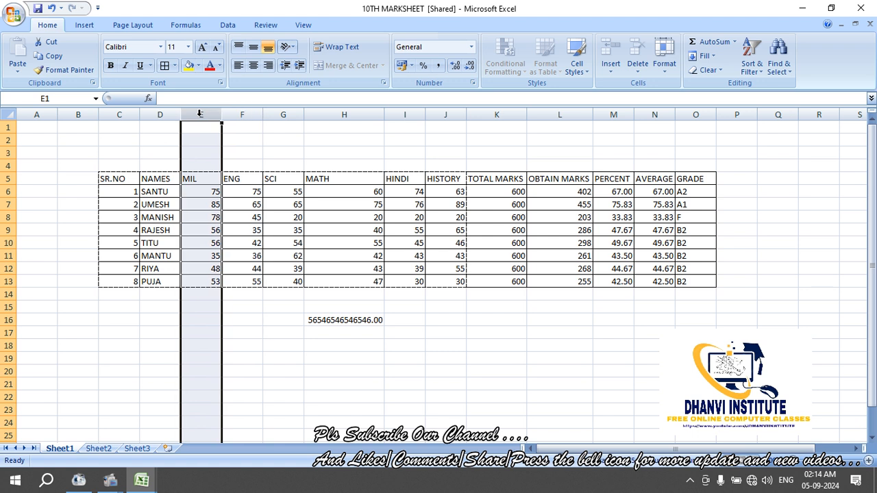
pyautogui.click(161, 115)
pyautogui.click(199, 114)
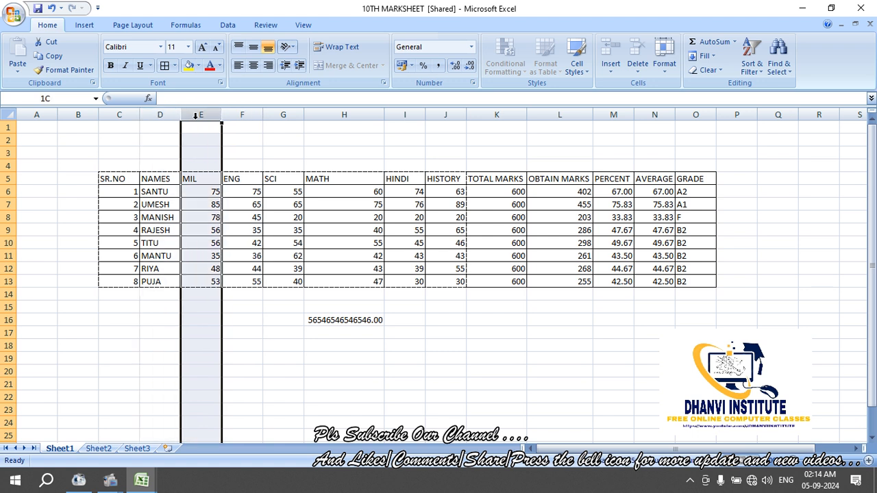
pyautogui.click(243, 115)
pyautogui.click(294, 115)
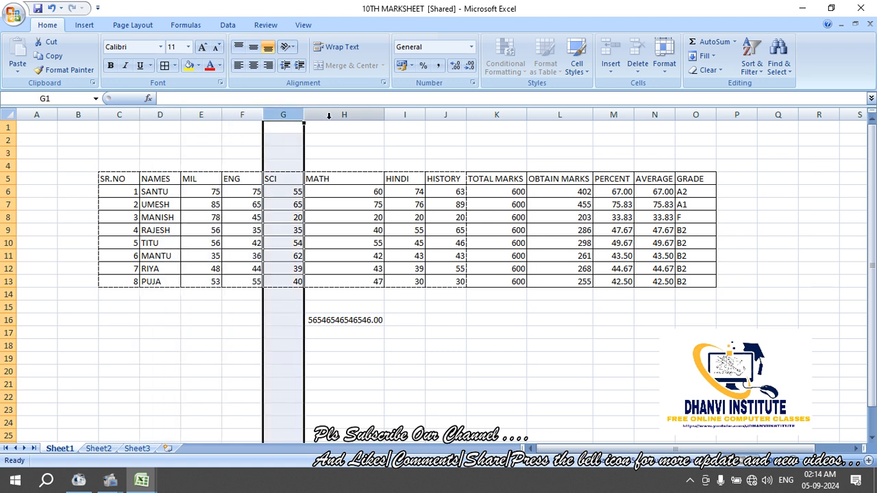
pyautogui.click(329, 115)
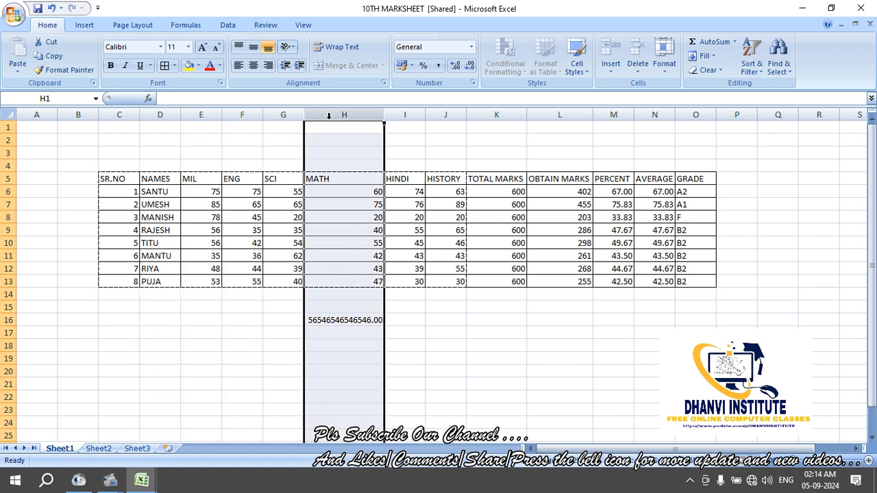
pyautogui.click(169, 116)
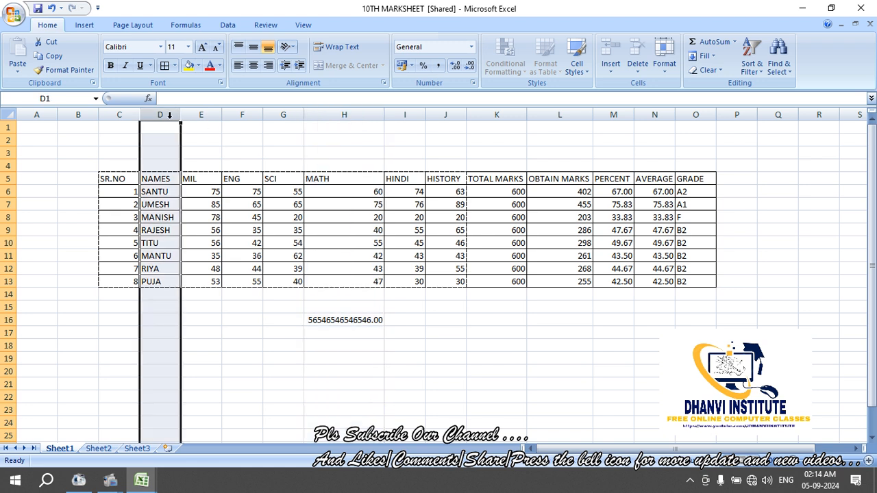
pyautogui.click(10, 153)
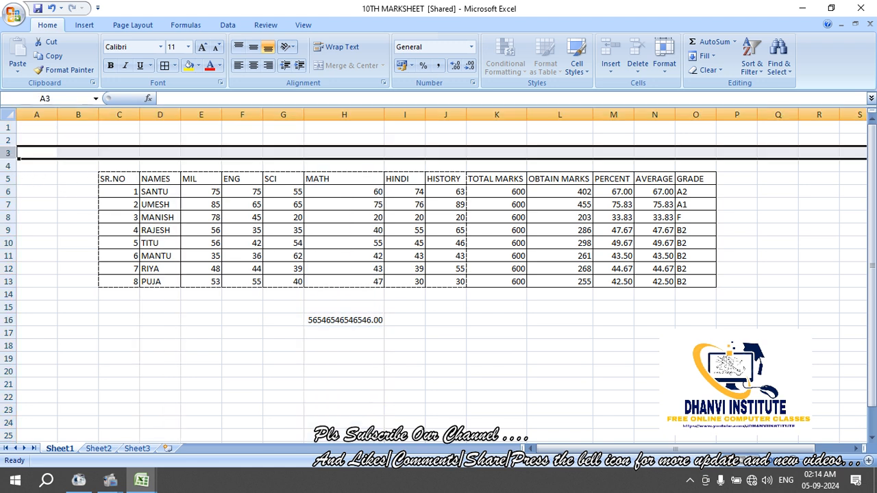
pyautogui.click(7, 148)
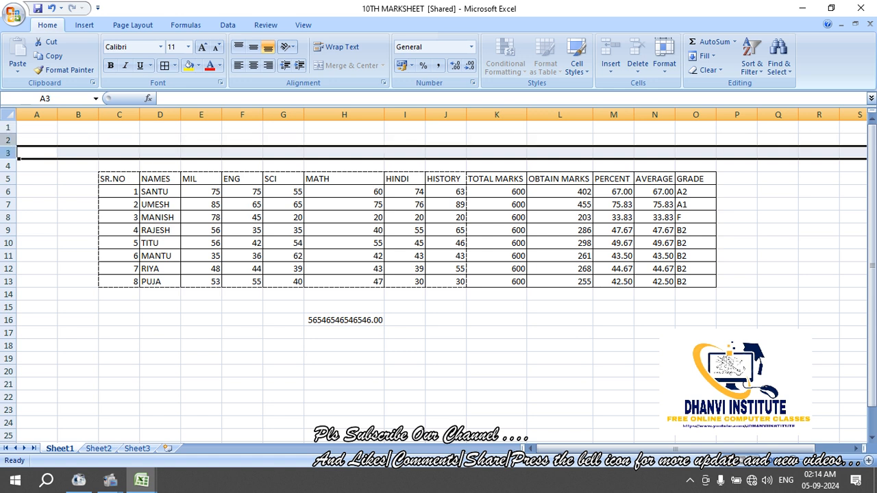
pyautogui.click(8, 133)
pyautogui.click(7, 133)
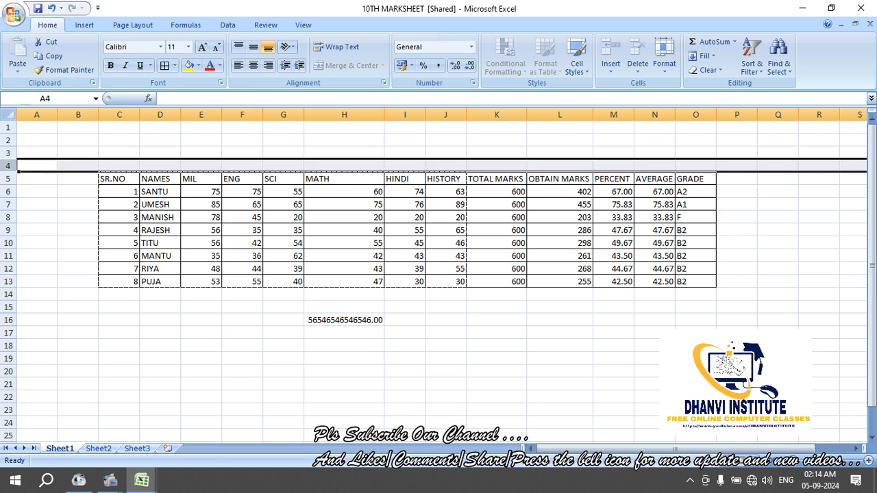
pyautogui.click(44, 229)
pyautogui.click(8, 179)
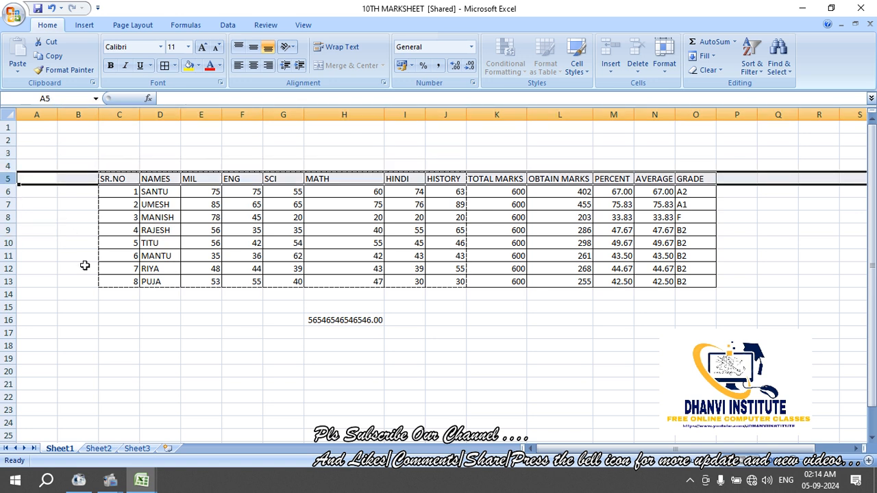
pyautogui.click(105, 297)
pyautogui.click(177, 374)
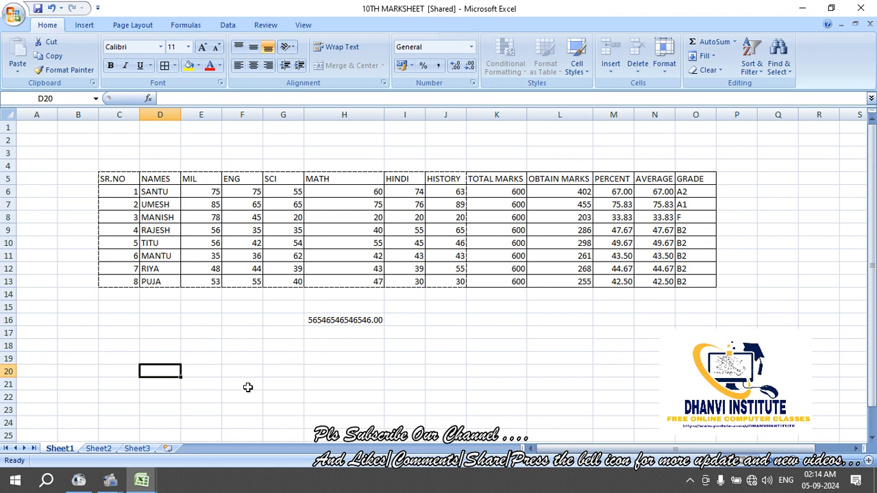
# Enter =ROWS(D:D) in D20 to show the sheet's row count, 1048576
pyautogui.write('=rows')
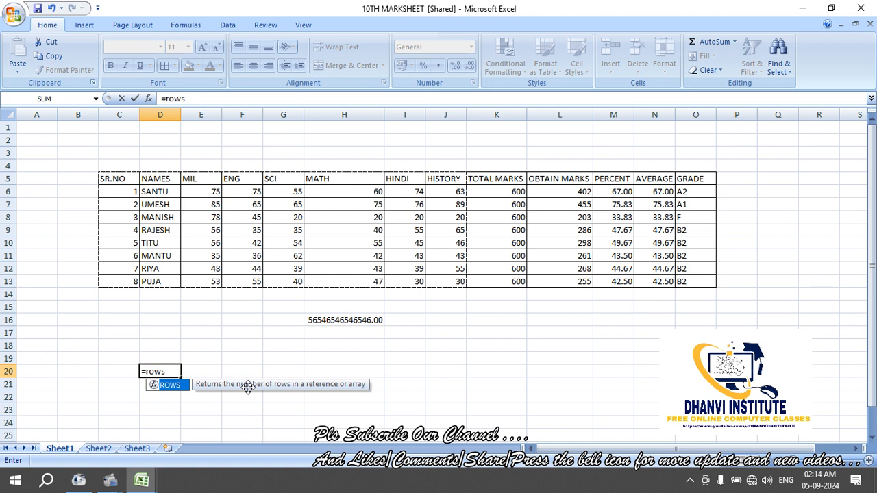
pyautogui.write('(')
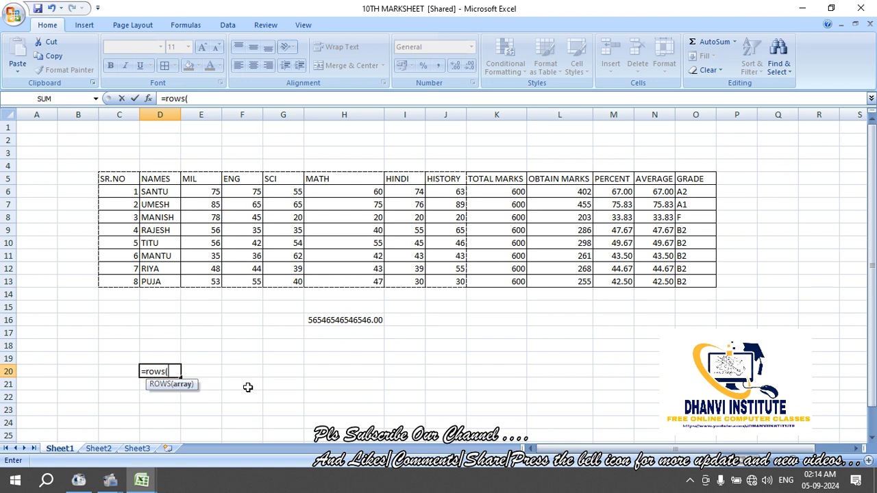
pyautogui.write('d:d')
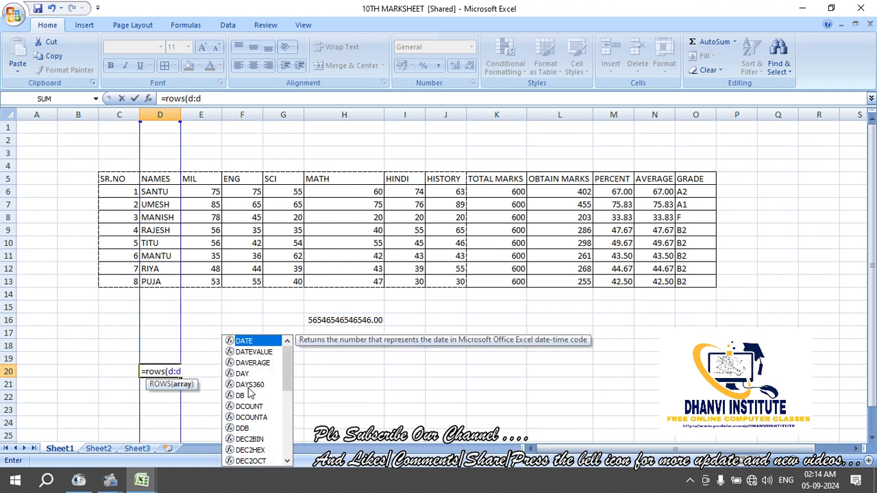
pyautogui.write(')')
pyautogui.press('Return')
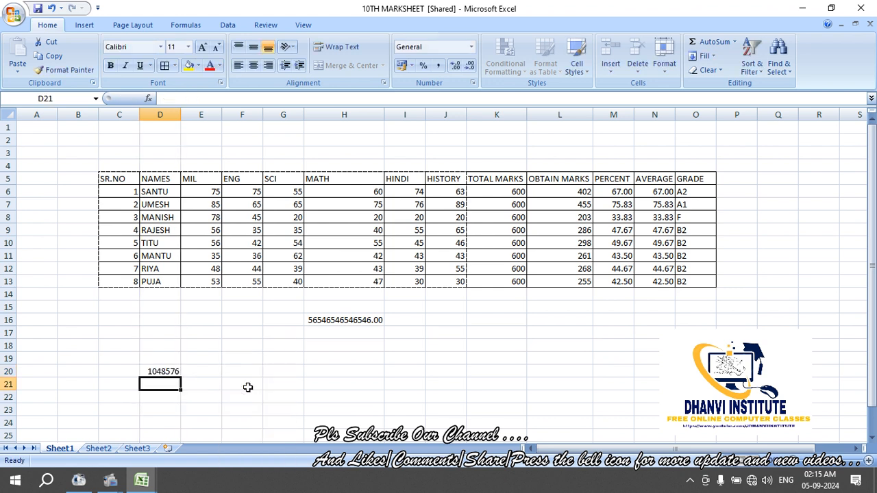
pyautogui.press('Up')
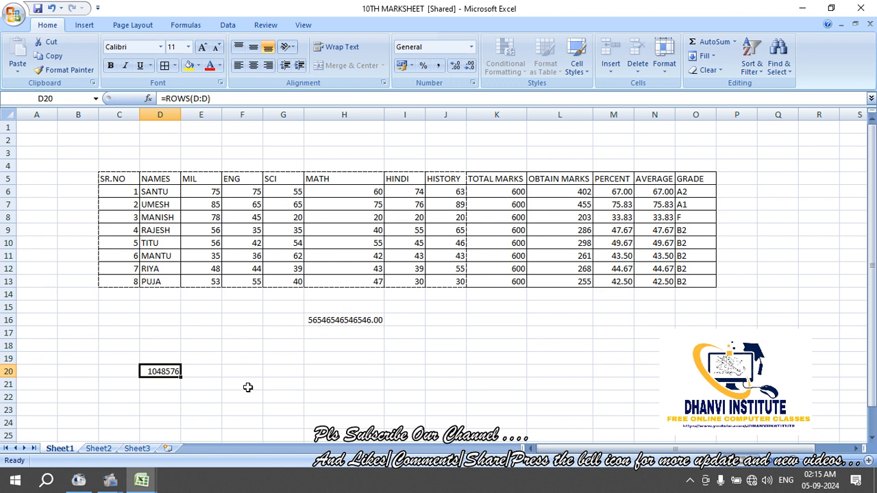
# Enter =COLUMNS(1:1) in D21 to show the sheet's column count, 16384
pyautogui.press('Down')
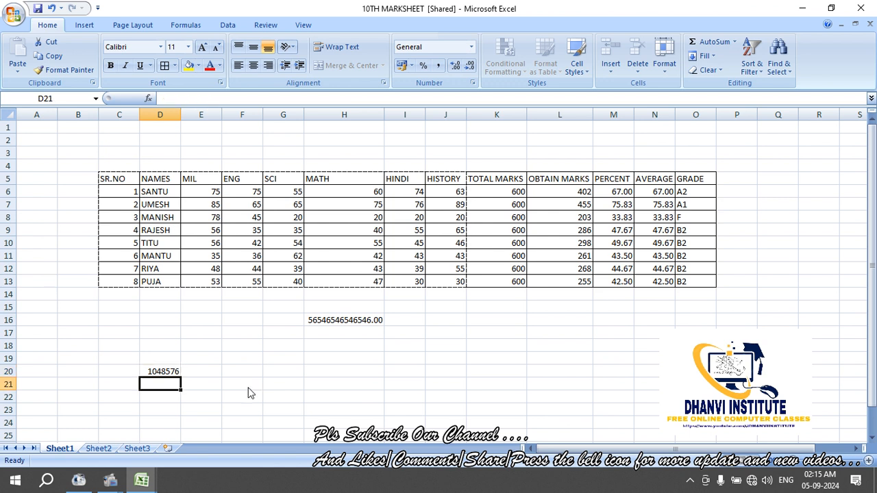
pyautogui.write('=')
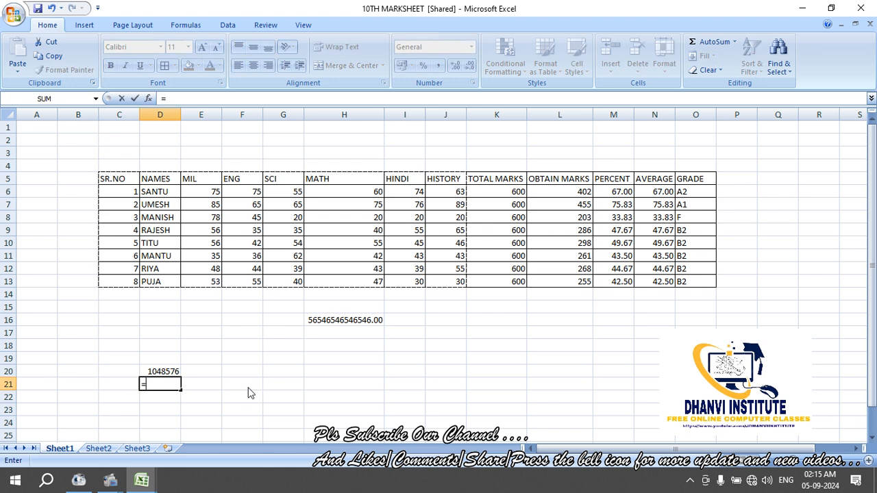
pyautogui.write('column')
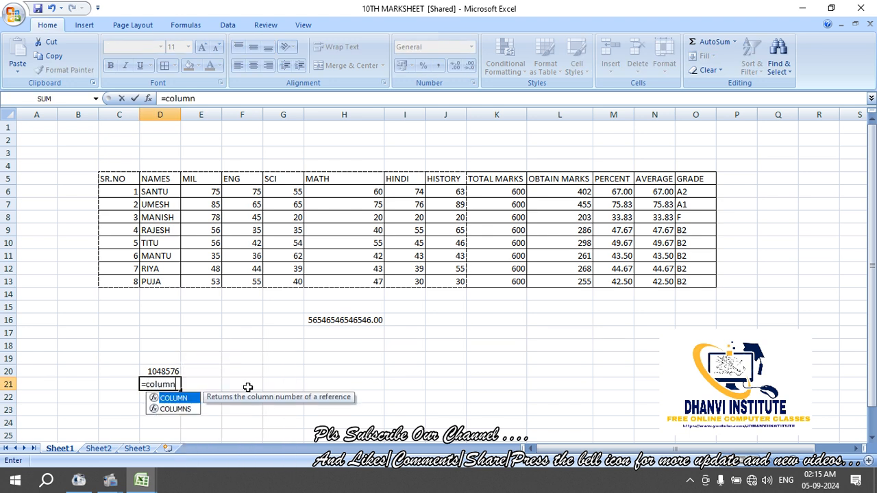
pyautogui.write('s')
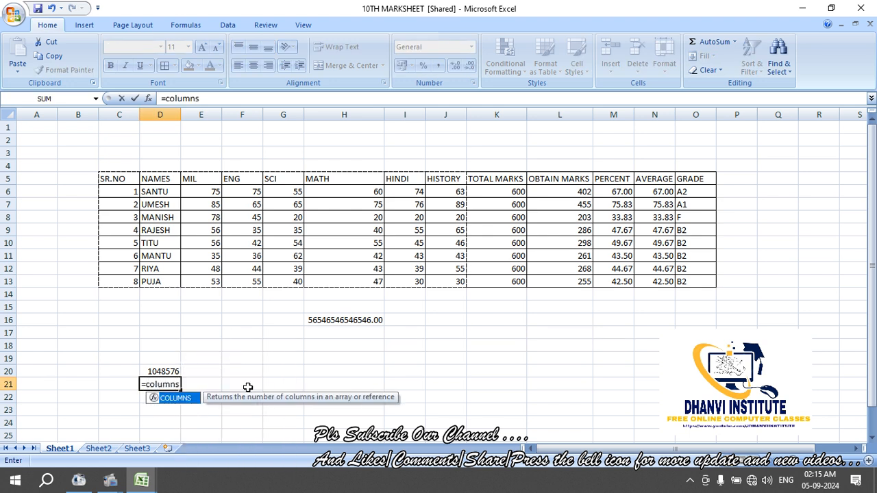
pyautogui.write('(')
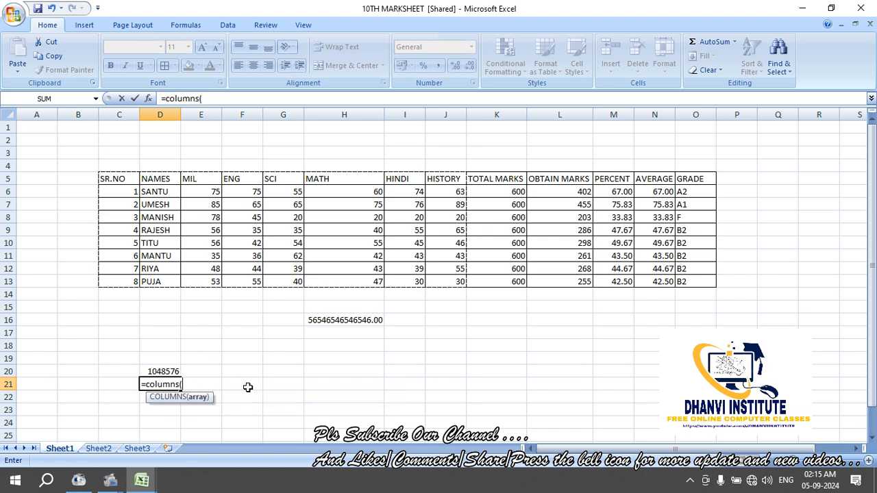
pyautogui.write('1:1')
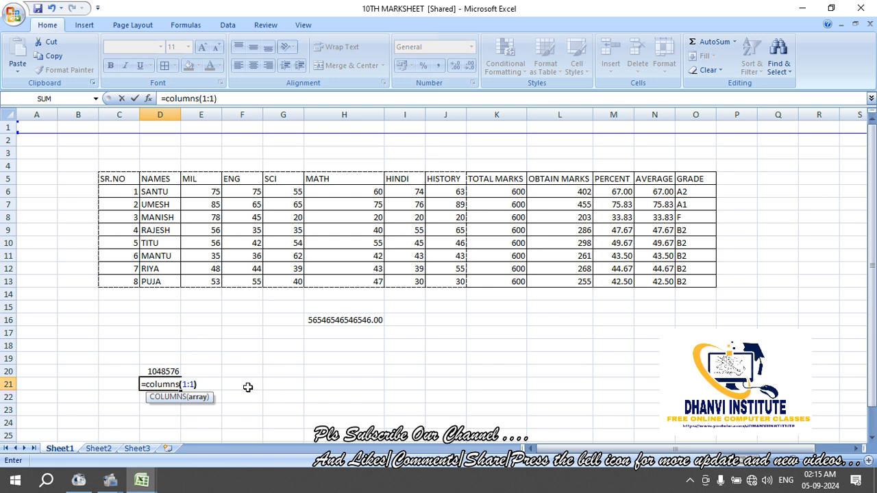
pyautogui.write(')')
pyautogui.press('Return')
pyautogui.press('Up')
pyautogui.press('Up')
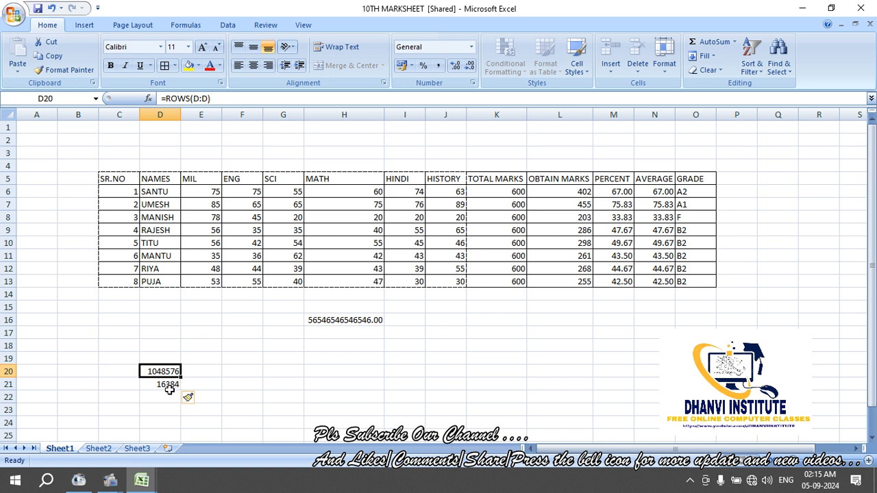
# From column B, jump to last row 1048576, back to the top, then to column XFD
pyautogui.click(85, 359)
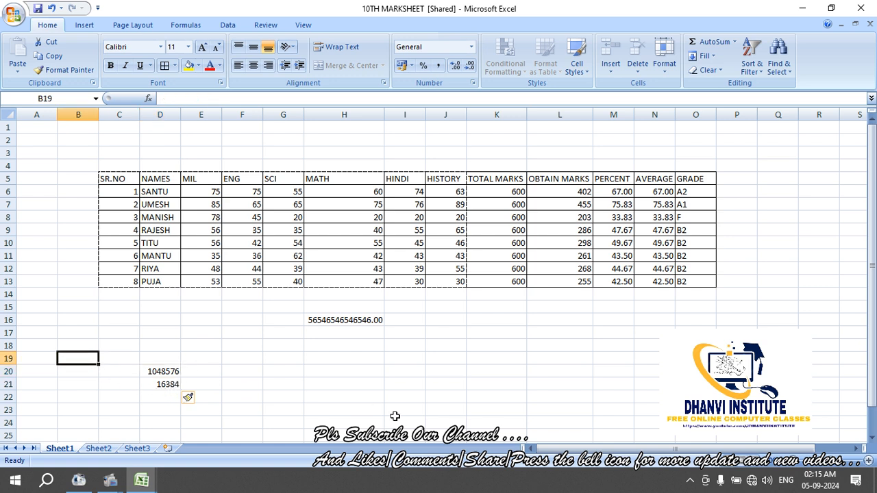
pyautogui.hotkey('ctrl', 'Down')
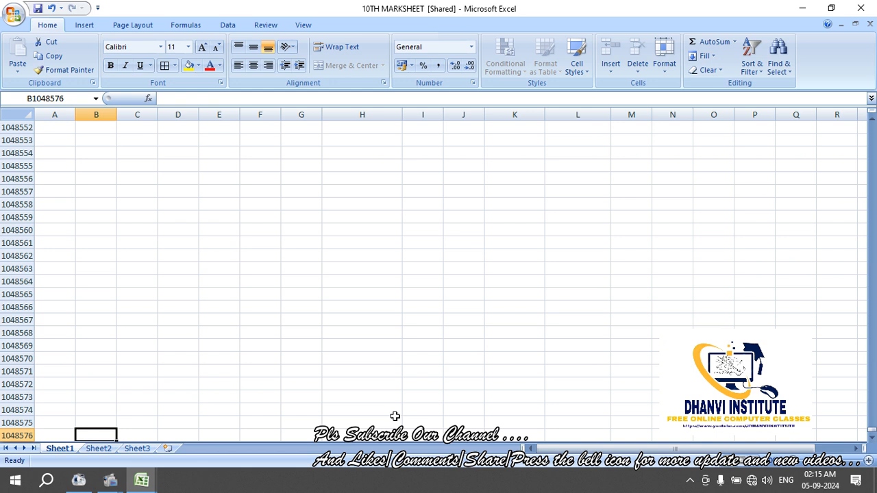
pyautogui.press('Up')
pyautogui.press('Up')
pyautogui.press('Up')
pyautogui.press('Up')
pyautogui.press('Up')
pyautogui.press('Up')
pyautogui.press('Up')
pyautogui.press('Up')
pyautogui.press('Up')
pyautogui.press('Up')
pyautogui.press('Up')
pyautogui.press('Up')
pyautogui.press('Up')
pyautogui.press('Up')
pyautogui.press('Up')
pyautogui.press('Up')
pyautogui.press('Up')
pyautogui.press('Up')
pyautogui.press('Up')
pyautogui.press('Up')
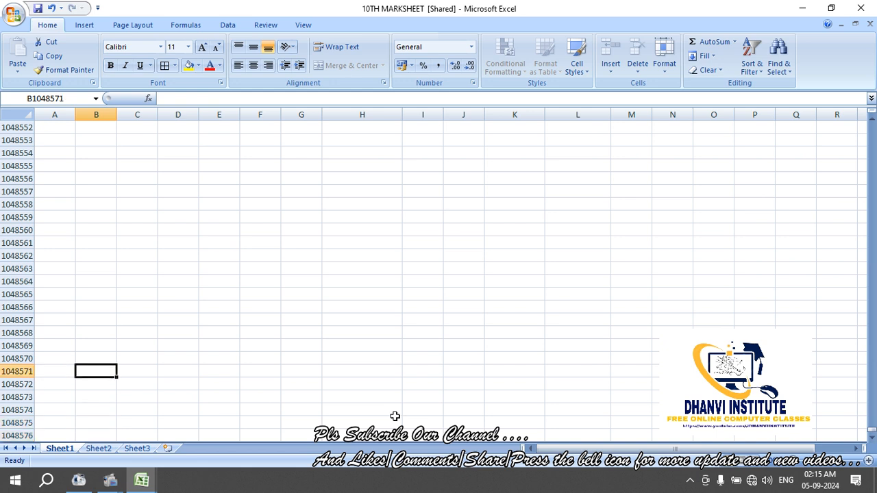
pyautogui.press('Up')
pyautogui.press('Up')
pyautogui.press('Up')
pyautogui.press('Up')
pyautogui.press('Up')
pyautogui.press('Up')
pyautogui.press('Up')
pyautogui.press('Up')
pyautogui.press('Up')
pyautogui.press('Up')
pyautogui.press('Up')
pyautogui.press('Up')
pyautogui.press('Up')
pyautogui.press('Up')
pyautogui.press('Up')
pyautogui.press('Up')
pyautogui.press('Up')
pyautogui.press('Up')
pyautogui.press('Up')
pyautogui.press('Up')
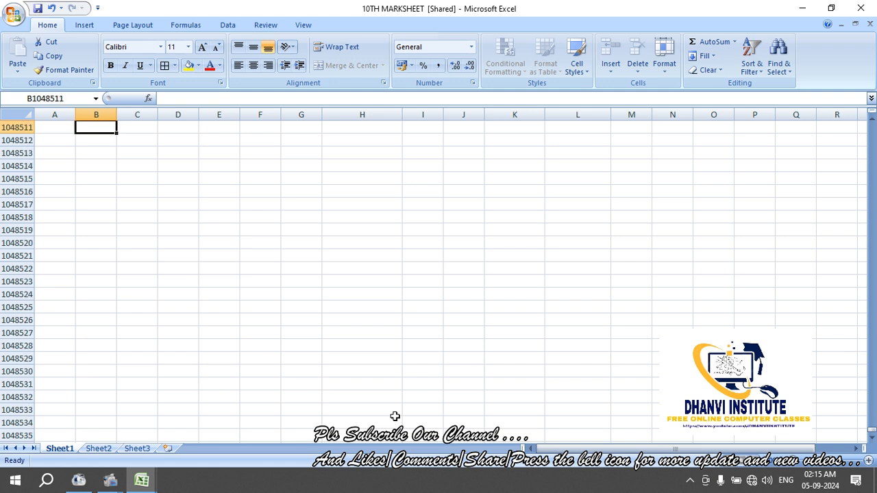
pyautogui.hotkey('ctrl', 'Up')
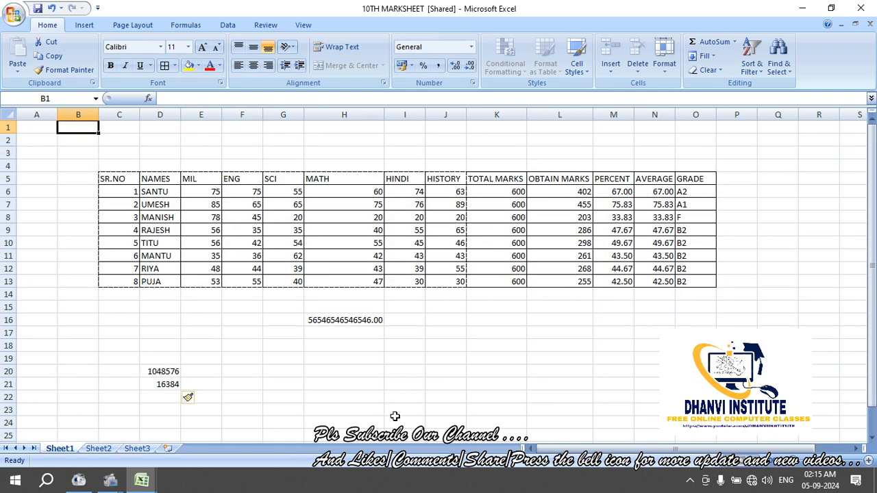
pyautogui.hotkey('ctrl', 'Right')
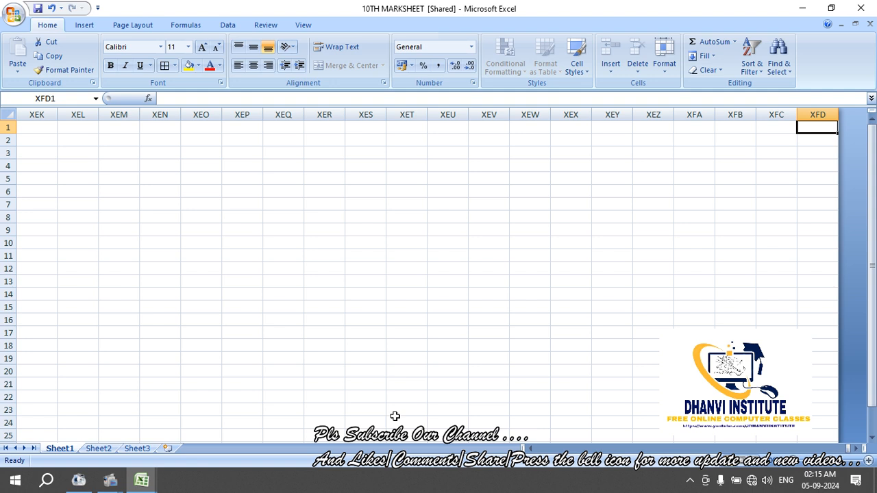
pyautogui.hotkey('ctrl', 'Home')
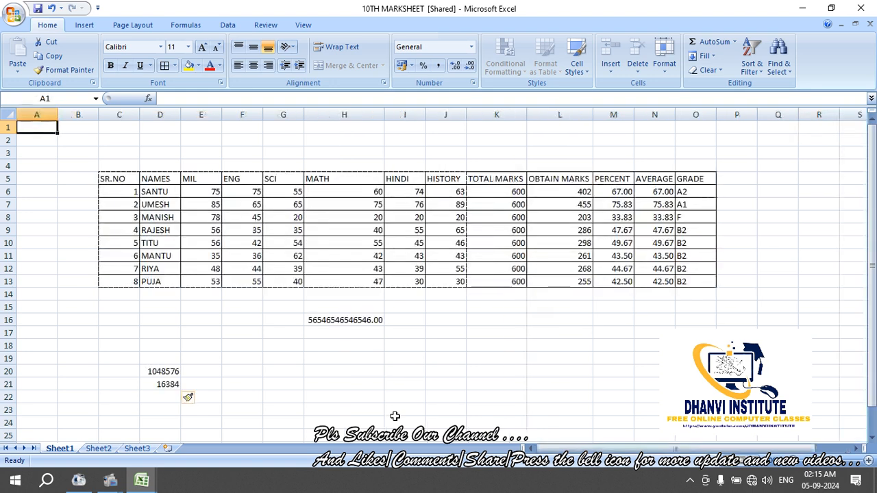
pyautogui.press('Down')
pyautogui.press('Down')
pyautogui.press('Down')
pyautogui.press('Down')
pyautogui.press('Right')
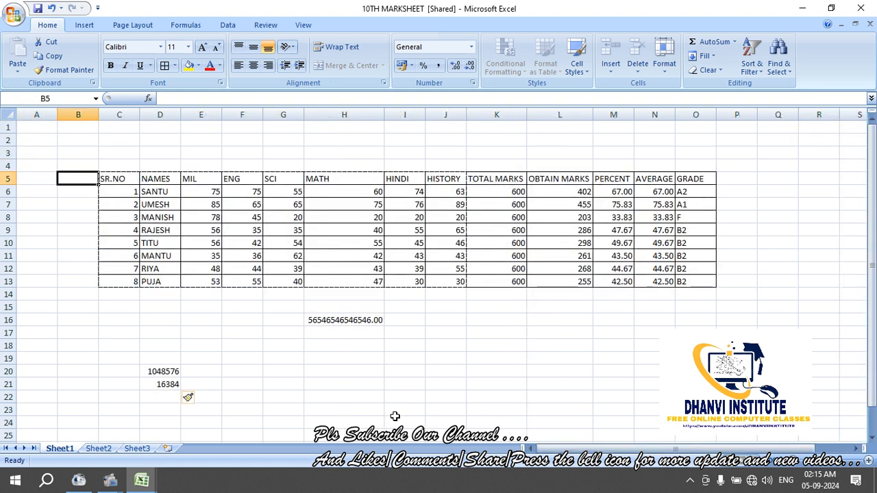
pyautogui.press('Down')
pyautogui.press('Down')
pyautogui.press('Down')
pyautogui.press('Down')
pyautogui.press('Down')
pyautogui.press('Down')
pyautogui.press('Down')
pyautogui.press('Down')
pyautogui.press('Down')
pyautogui.press('Down')
pyautogui.press('Down')
pyautogui.press('Down')
pyautogui.press('Down')
pyautogui.press('Down')
pyautogui.press('Down')
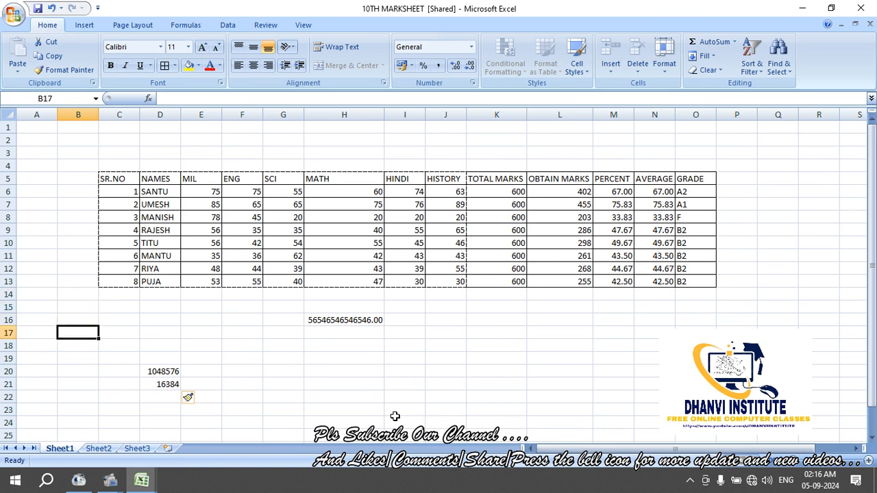
pyautogui.press('Right')
pyautogui.press('Right')
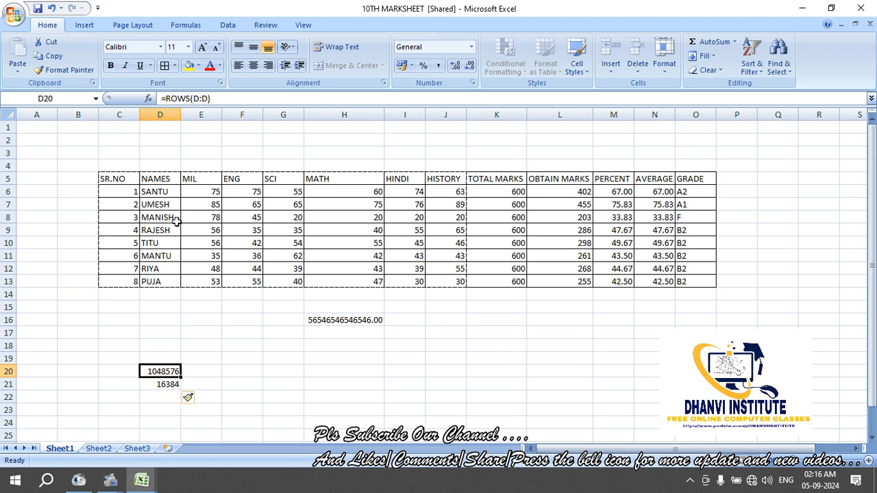
pyautogui.click(225, 371)
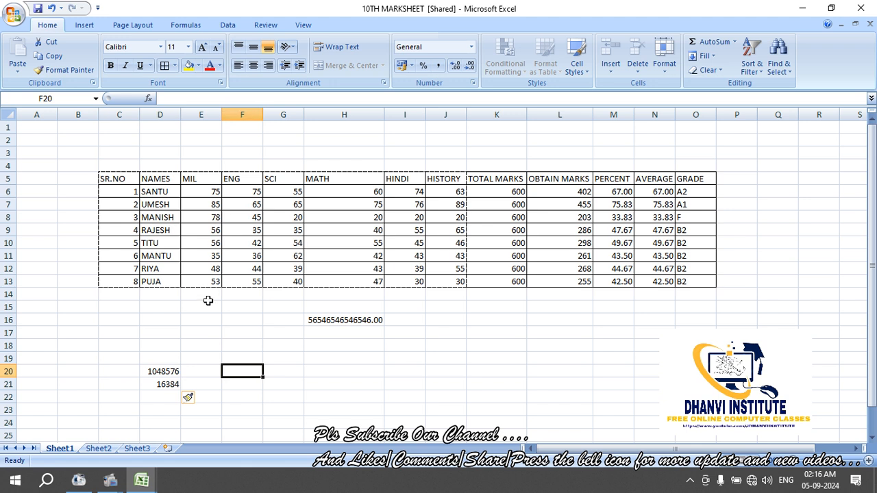
pyautogui.click(166, 385)
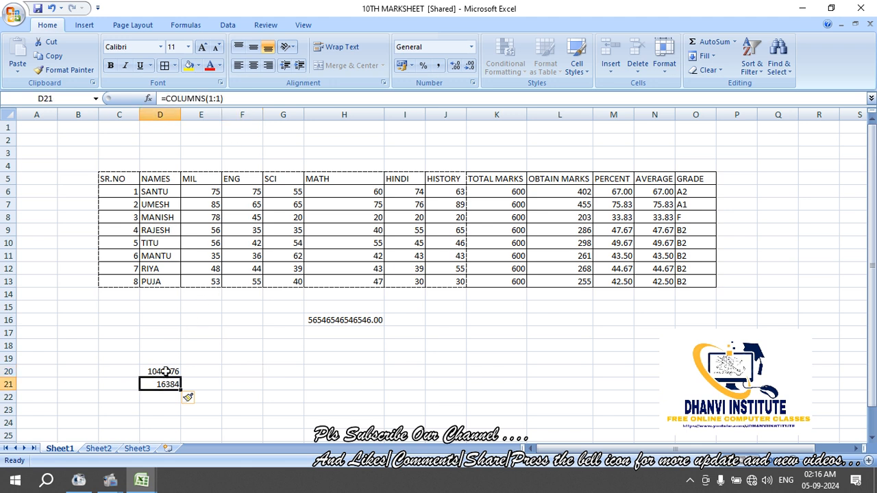
pyautogui.click(167, 370)
pyautogui.click(239, 358)
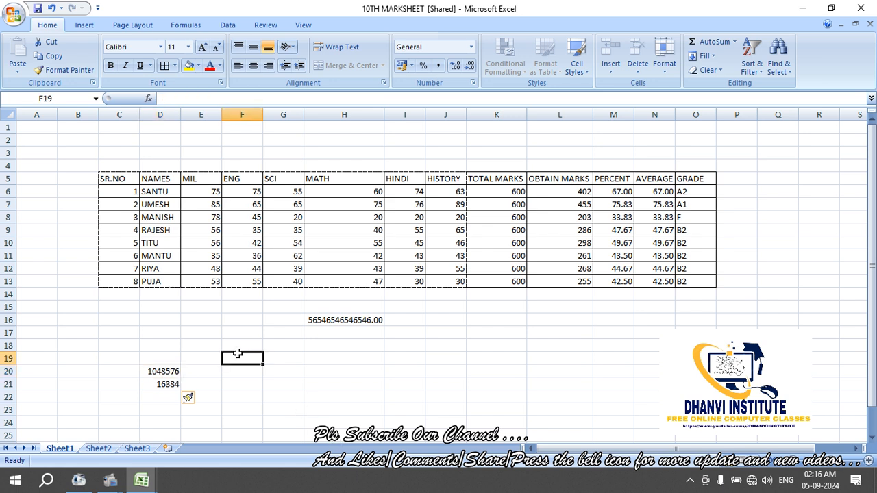
pyautogui.click(71, 330)
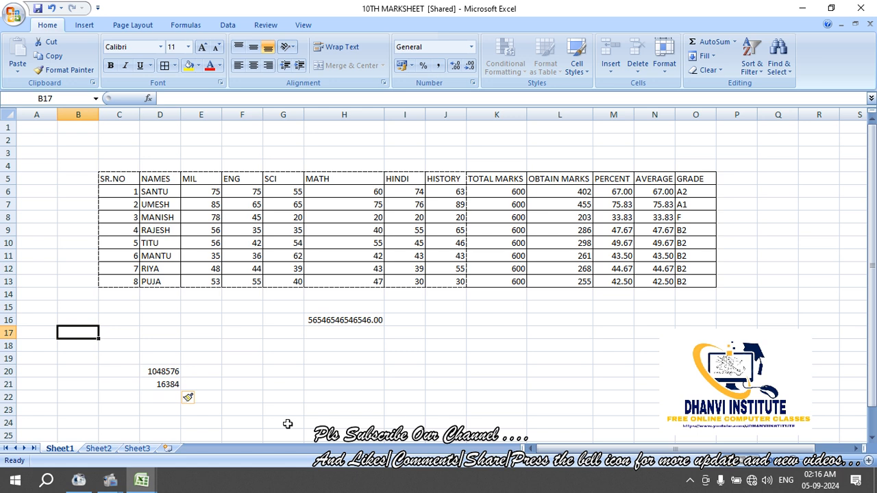
pyautogui.press('Left')
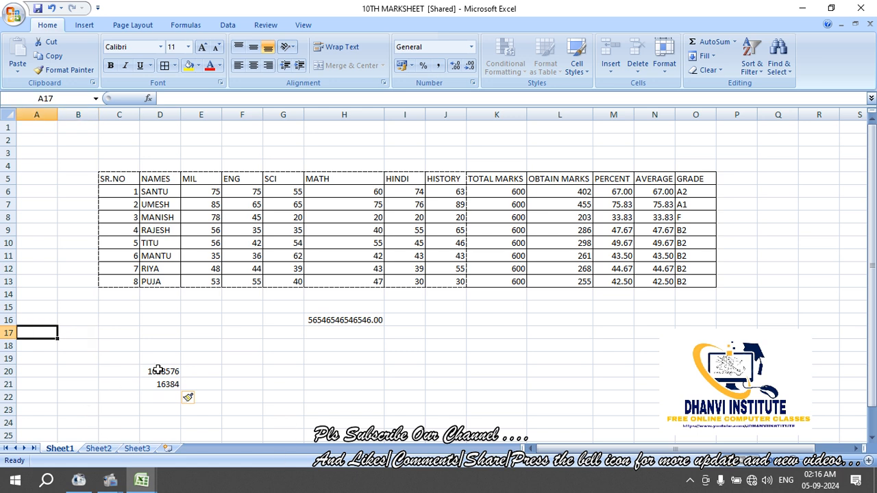
pyautogui.click(190, 345)
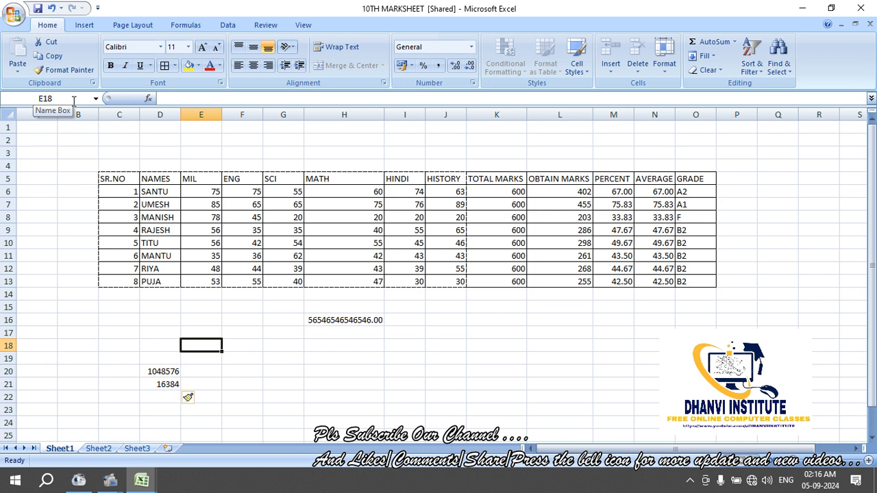
pyautogui.click(202, 98)
pyautogui.click(318, 372)
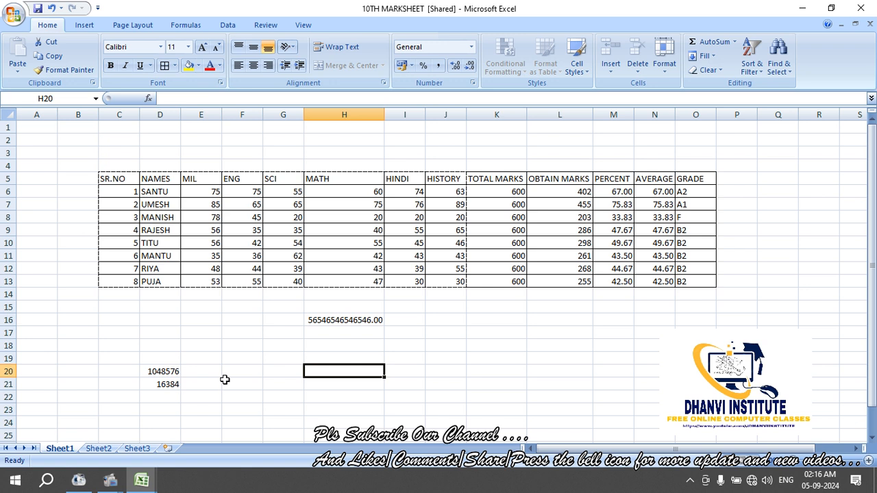
pyautogui.click(176, 371)
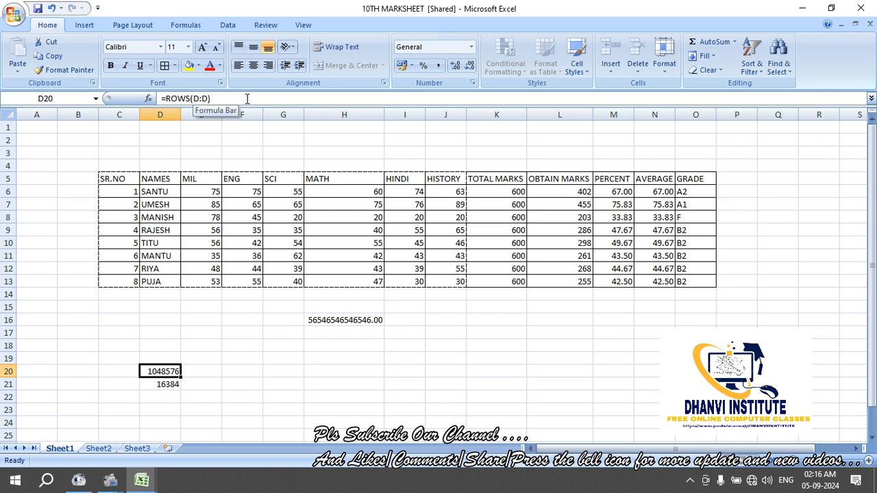
pyautogui.click(201, 367)
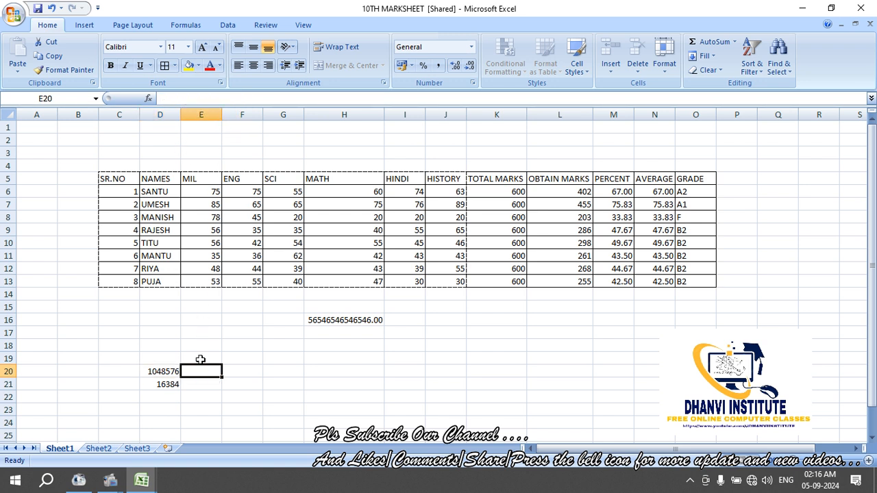
pyautogui.click(70, 100)
pyautogui.click(284, 320)
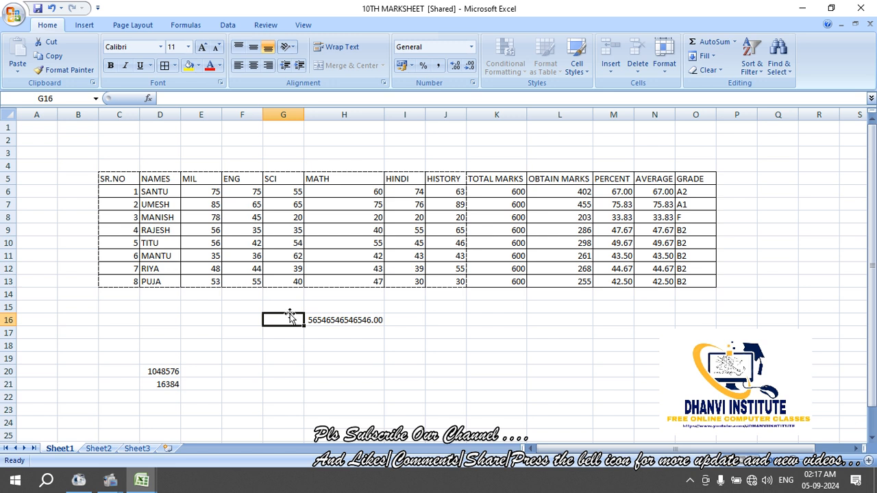
pyautogui.click(160, 312)
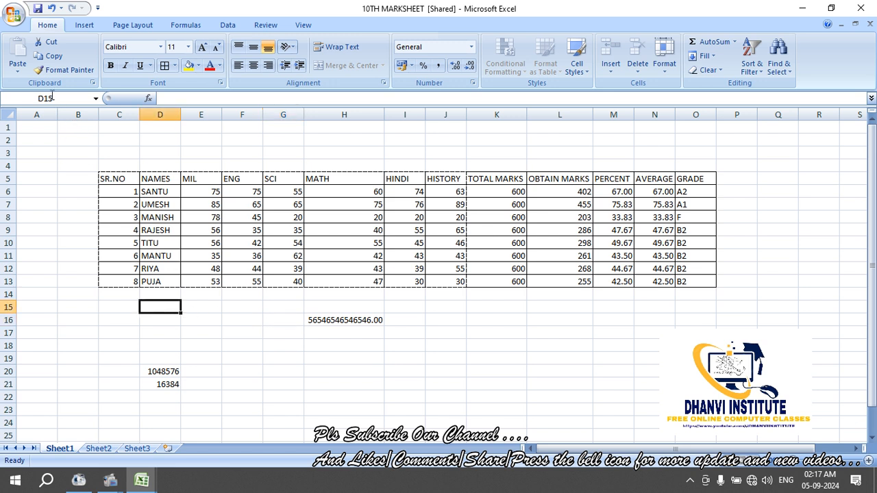
pyautogui.click(55, 179)
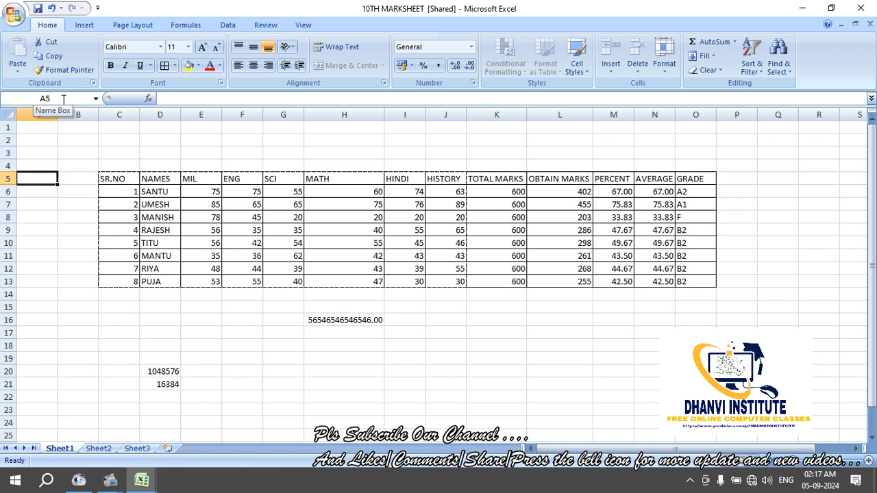
pyautogui.click(209, 152)
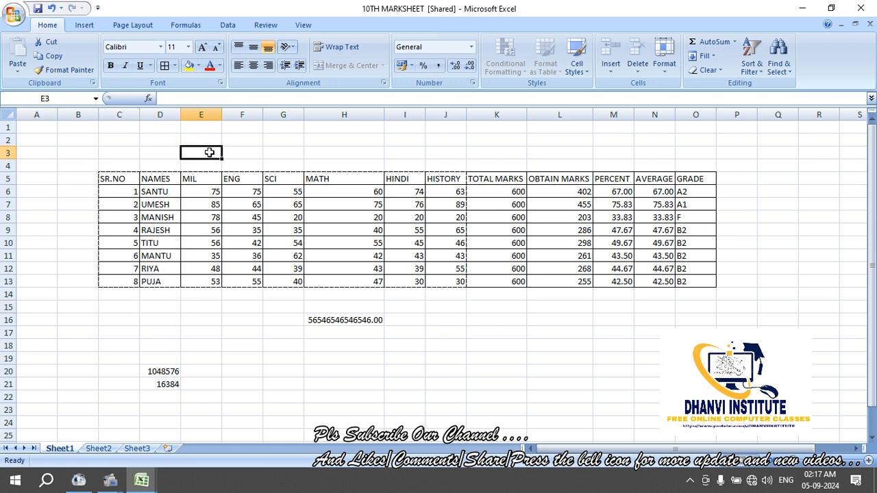
pyautogui.click(119, 179)
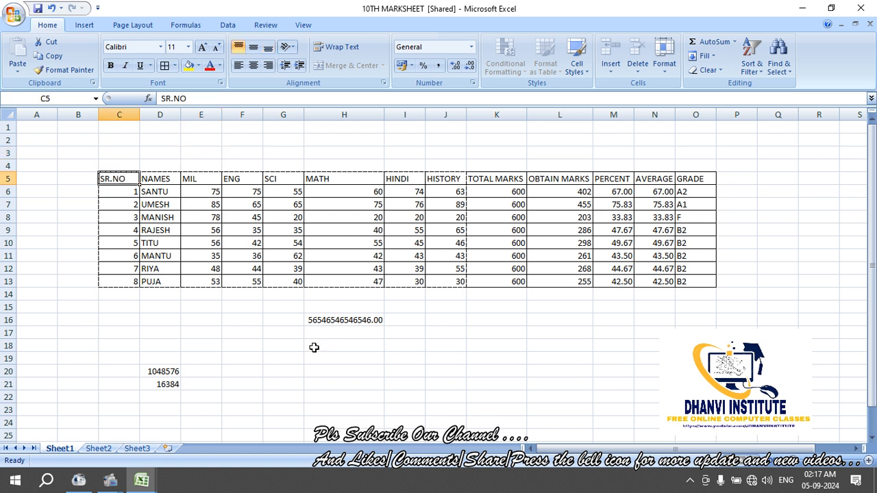
pyautogui.click(296, 358)
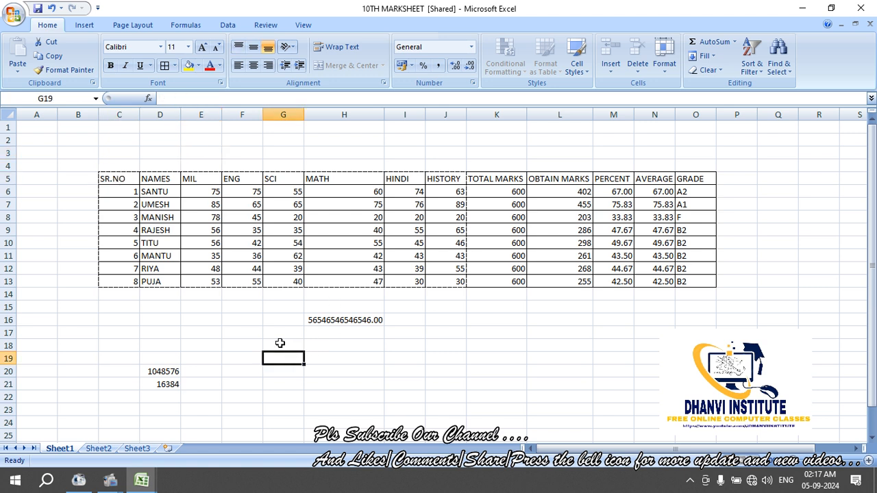
pyautogui.click(256, 337)
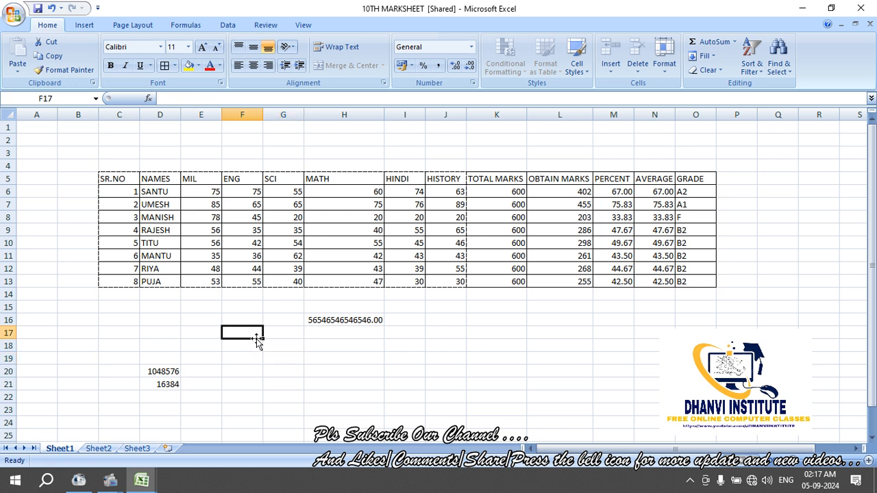
pyautogui.click(255, 345)
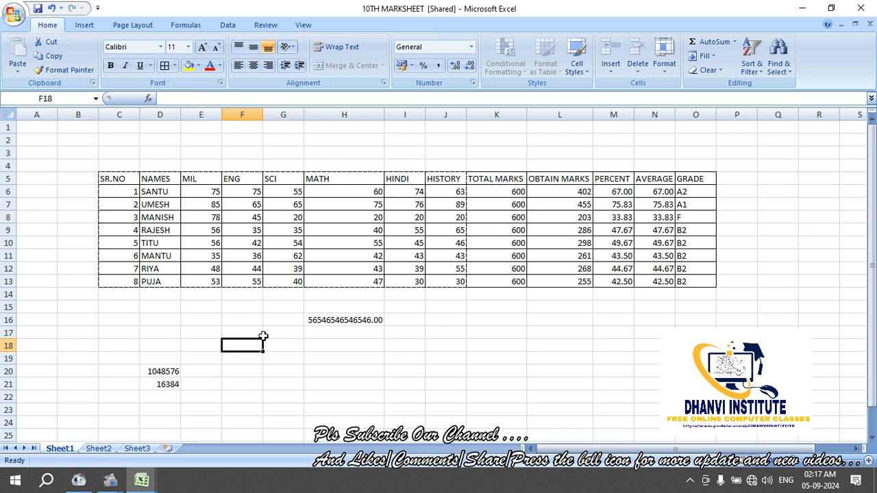
# Narrow the MATH column H to width 9.00, then inspect the ENG and SCI columns
pyautogui.moveTo(383, 114); pyautogui.dragTo(345, 117)
pyautogui.click(237, 305)
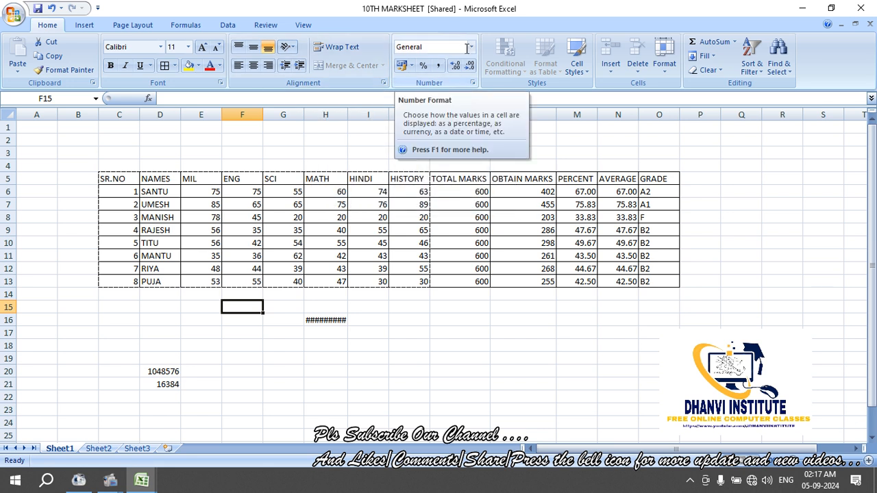
pyautogui.click(331, 342)
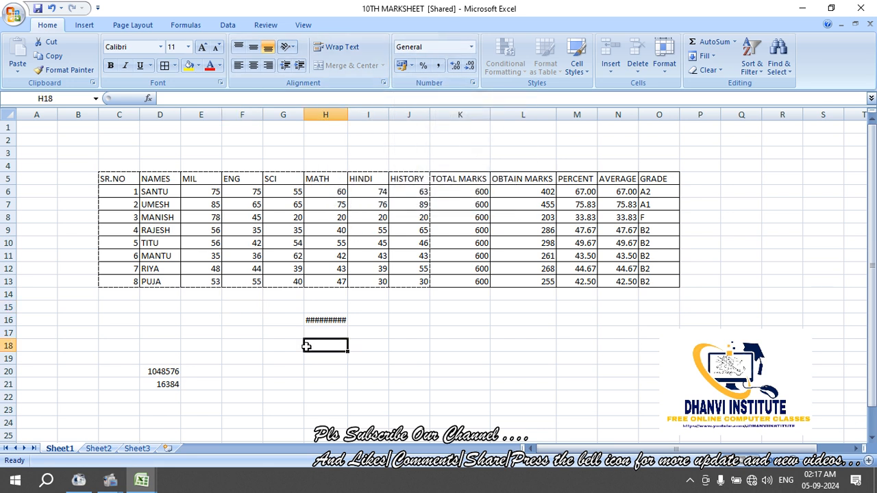
pyautogui.click(269, 333)
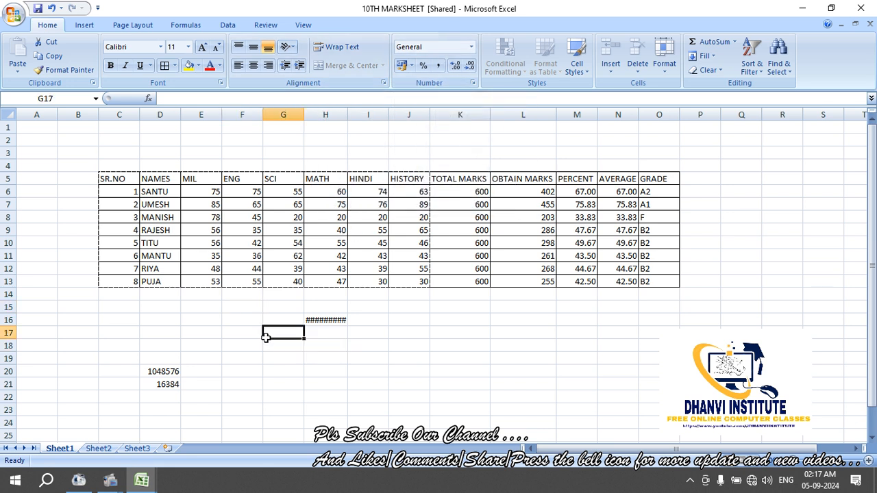
pyautogui.click(283, 114)
pyautogui.click(243, 114)
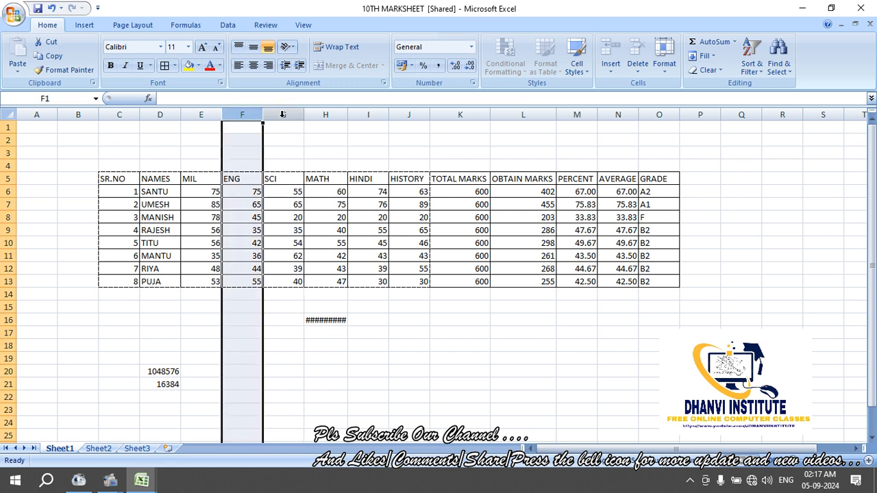
pyautogui.click(283, 113)
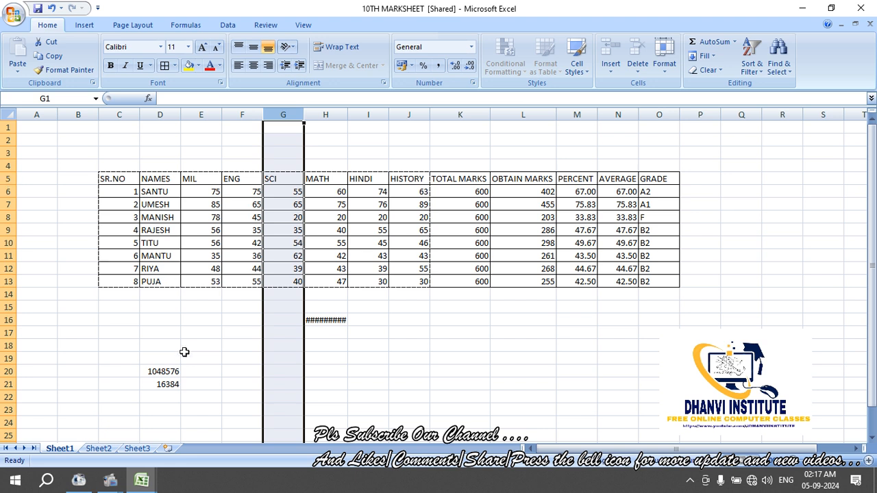
# Check the D20 and D21 formulas, then view H16 now showing ########
pyautogui.click(172, 370)
pyautogui.click(181, 384)
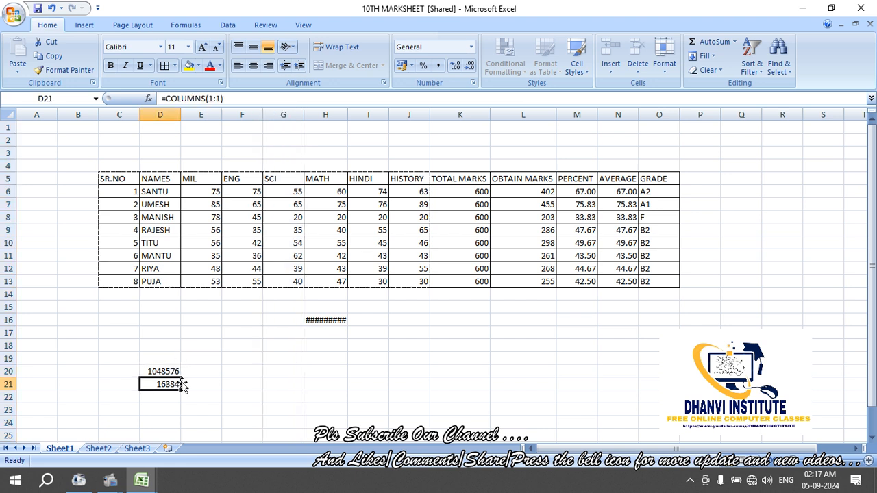
pyautogui.click(206, 349)
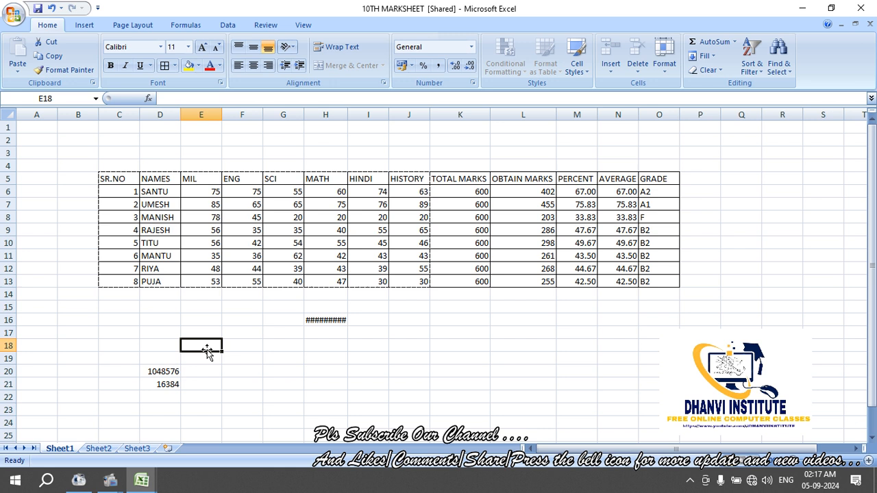
pyautogui.click(283, 339)
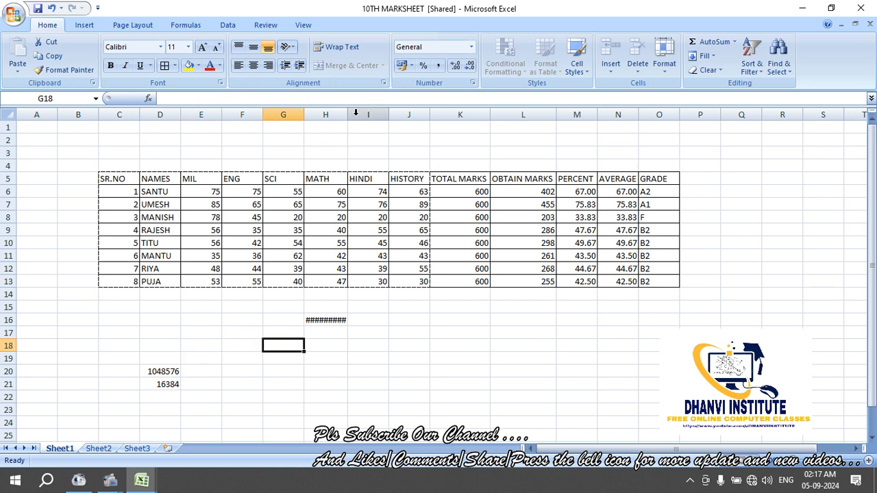
pyautogui.click(304, 323)
pyautogui.click(308, 321)
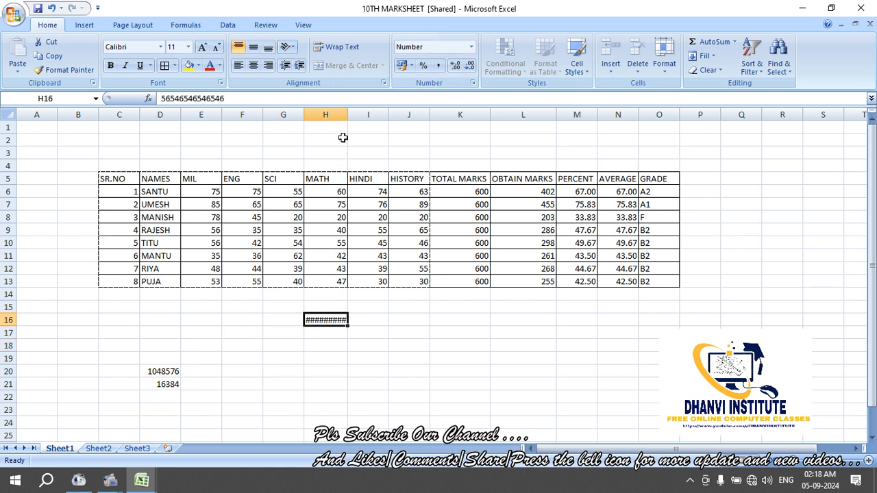
pyautogui.click(377, 380)
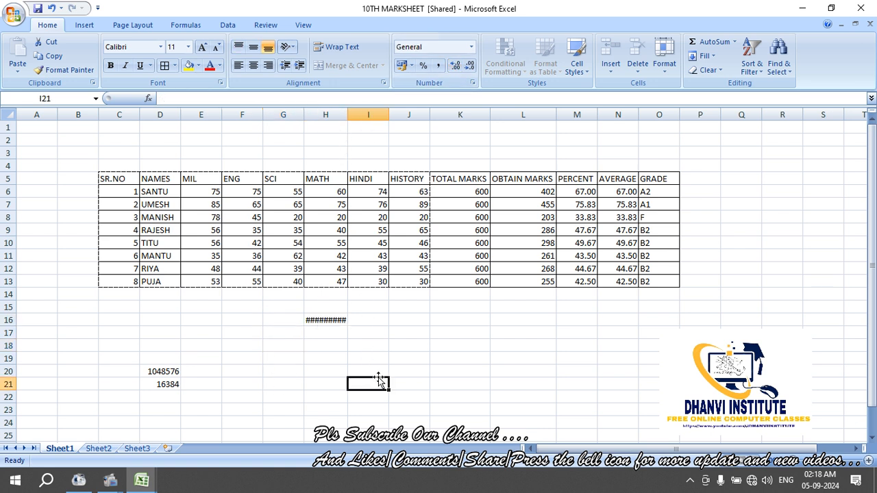
pyautogui.write('543654654654654')
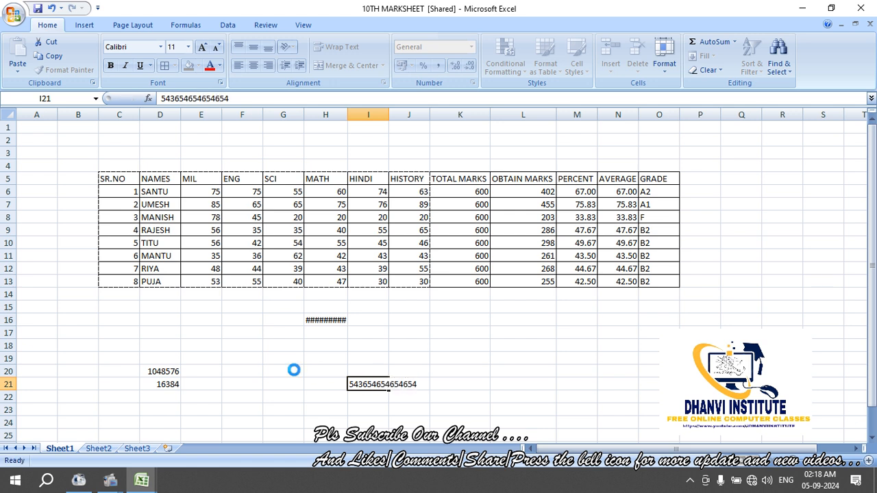
pyautogui.click(293, 370)
pyautogui.click(393, 390)
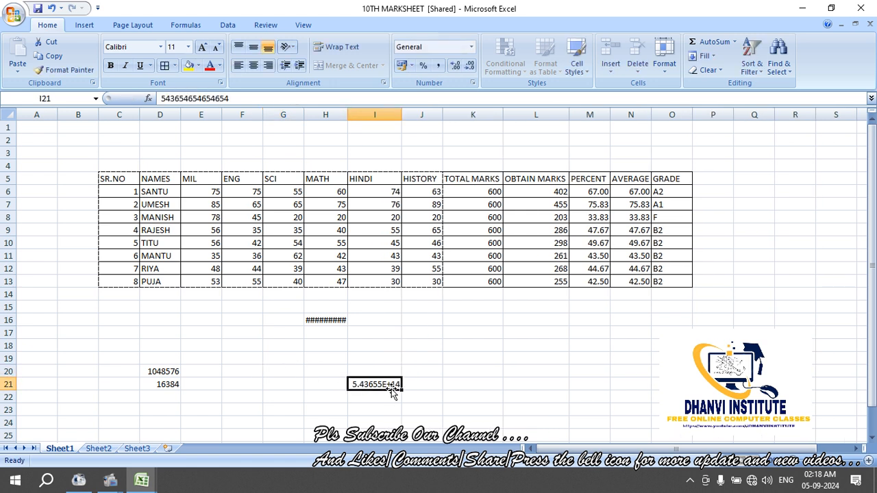
pyautogui.click(472, 48)
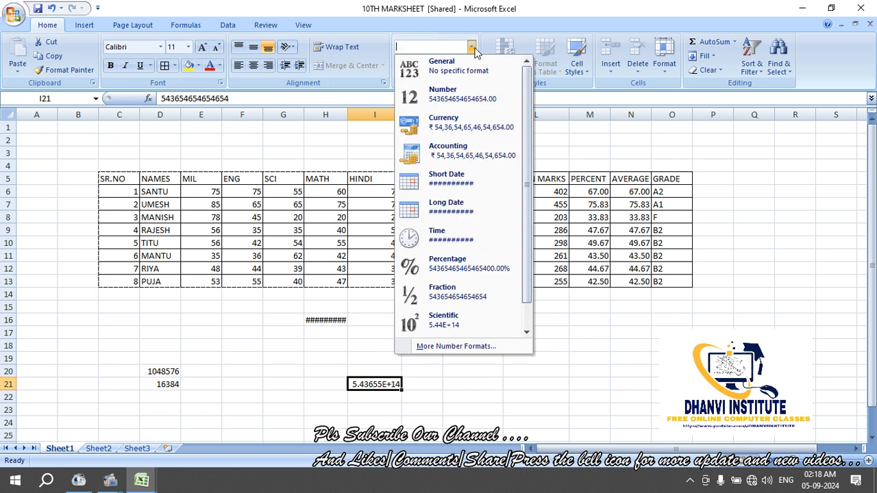
pyautogui.click(463, 98)
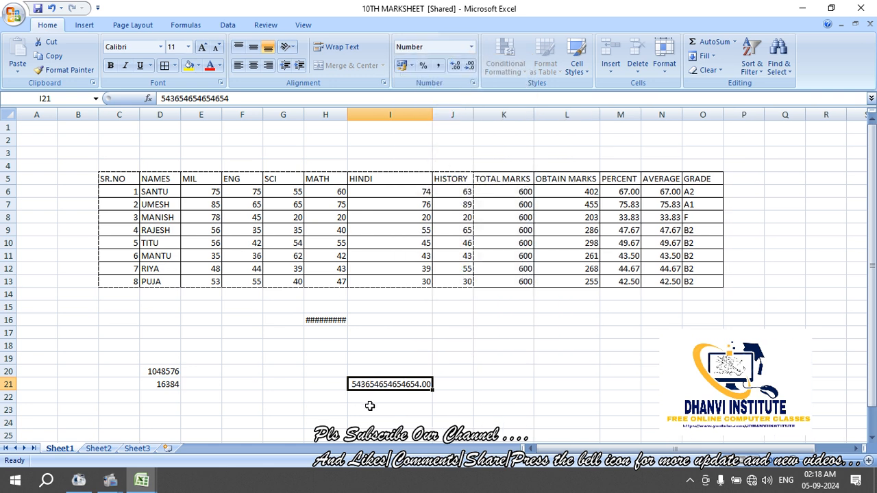
pyautogui.click(297, 370)
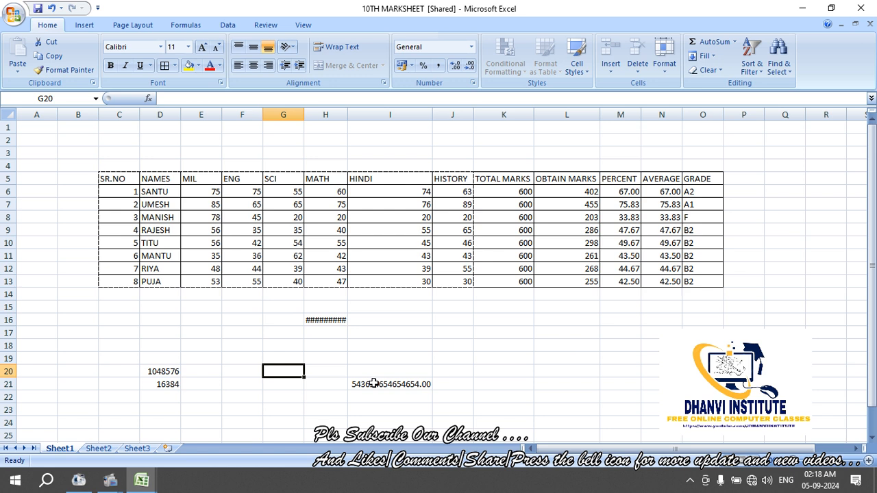
pyautogui.click(241, 360)
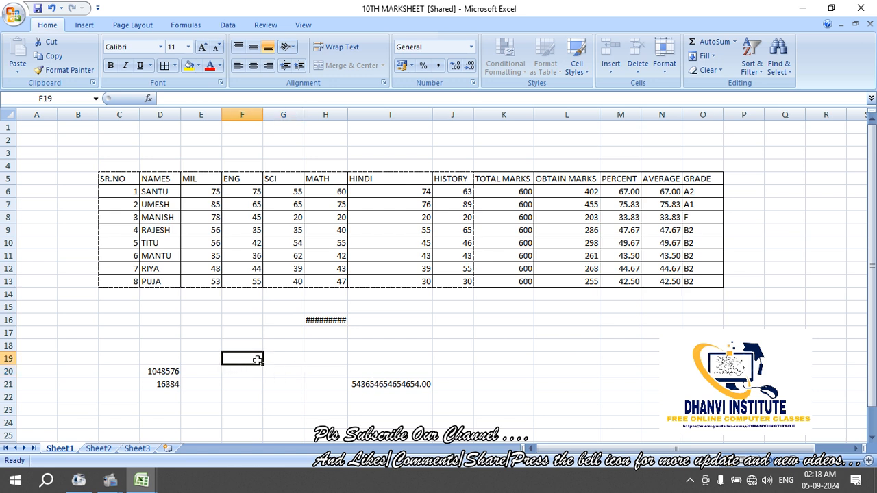
# Enter the value 101 in cell F19
pyautogui.write('101')
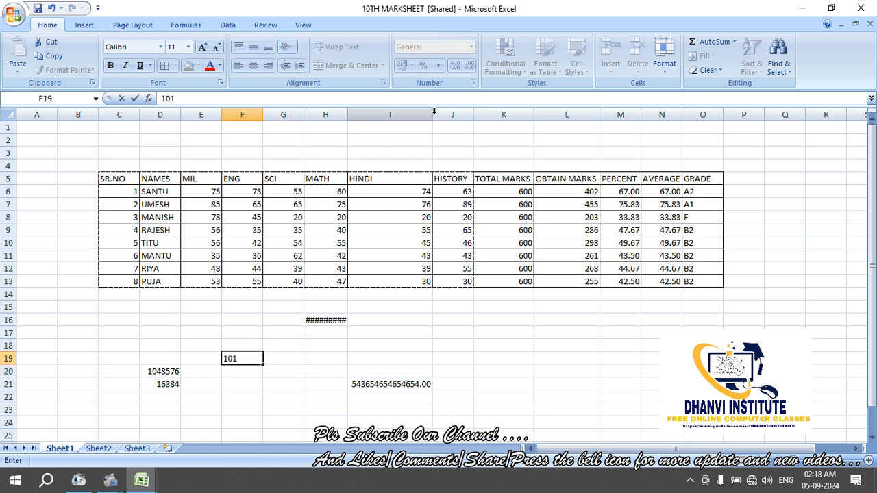
pyautogui.click(276, 359)
pyautogui.click(248, 363)
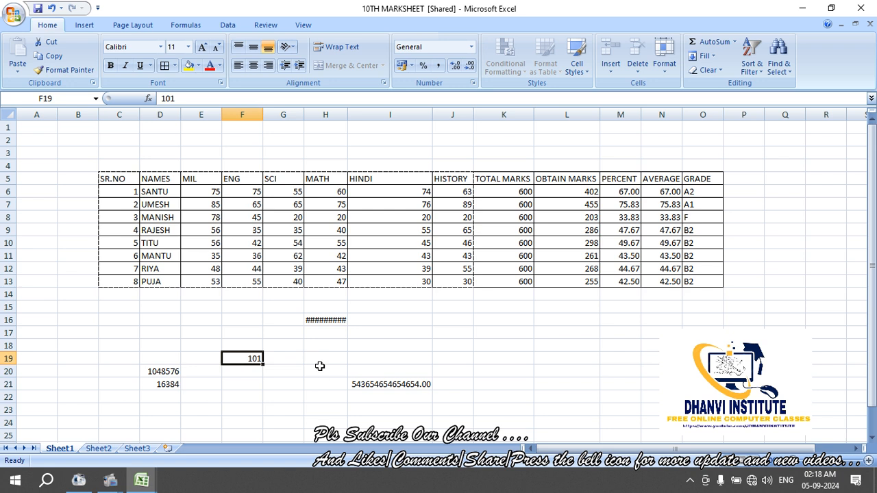
pyautogui.write('101')
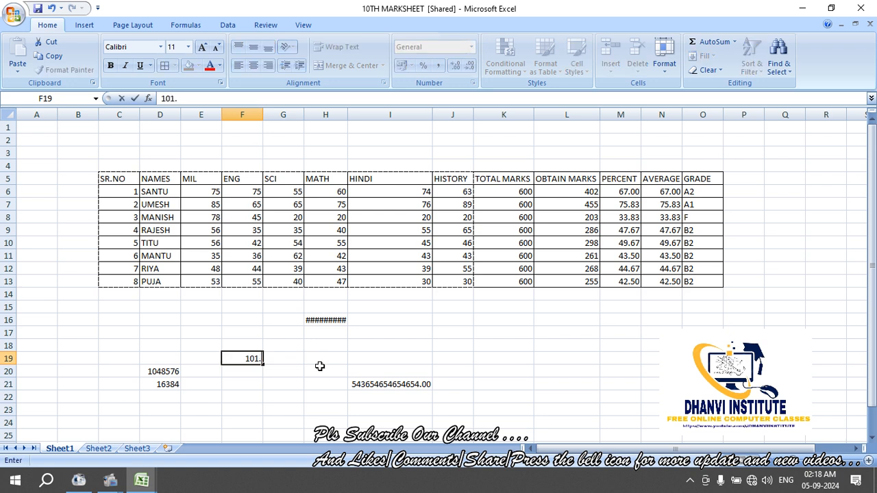
pyautogui.press('Return')
pyautogui.press('Up')
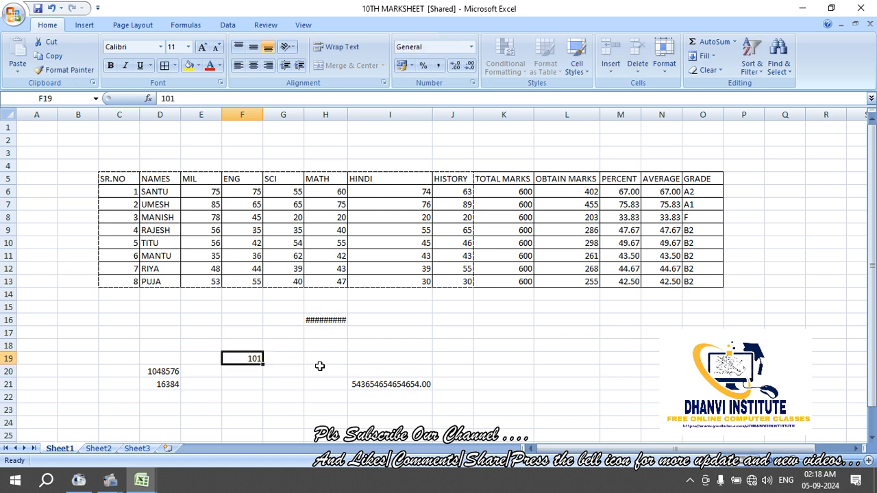
# Adjust F19's decimal places, then apply Comma Style so it reads 101.00
pyautogui.doubleClick(457, 68)
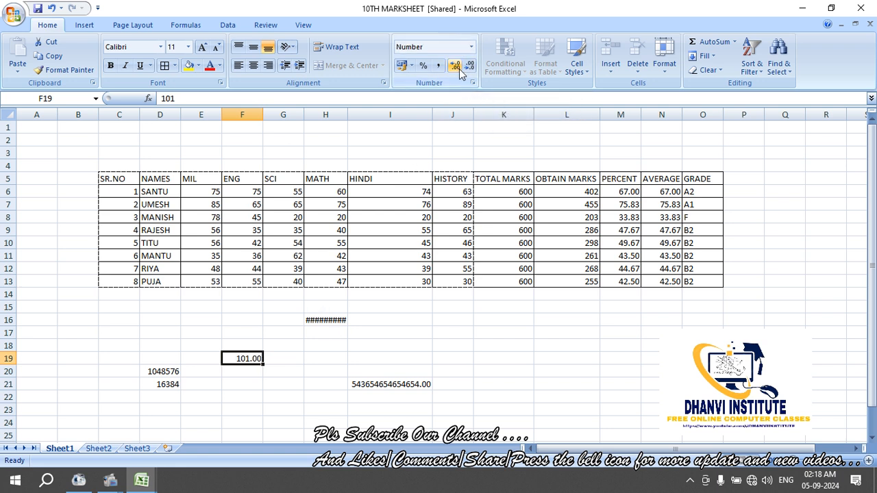
pyautogui.click(457, 67)
pyautogui.click(470, 67)
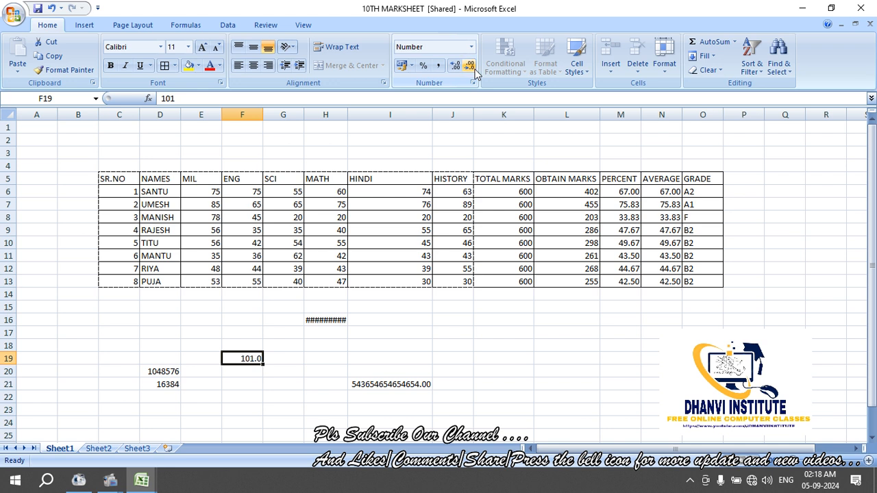
pyautogui.click(439, 66)
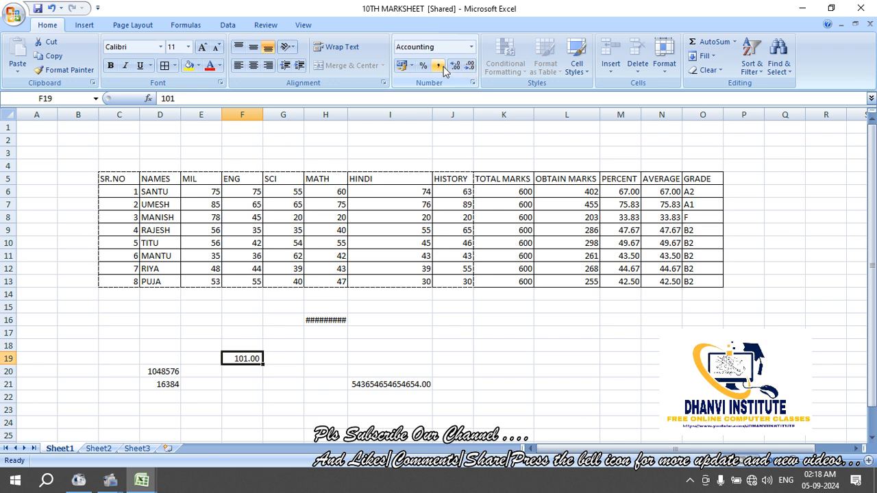
pyautogui.click(237, 384)
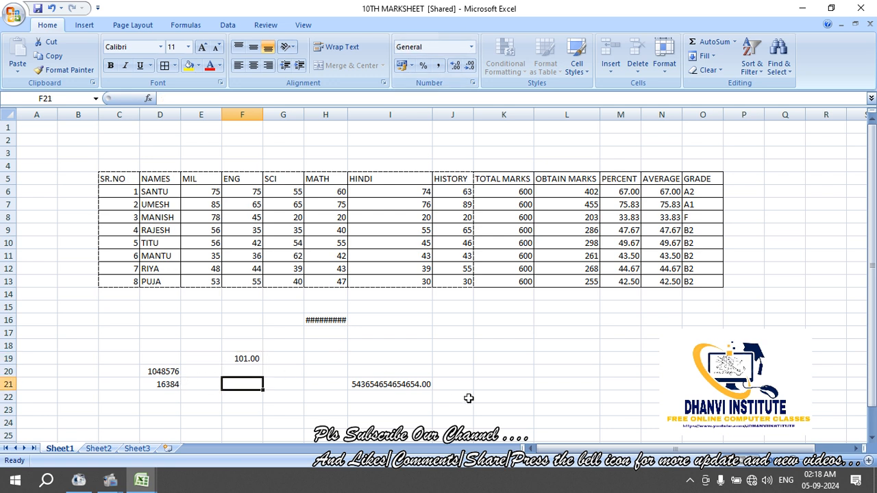
# Enter 10420 in F21 and F22, giving F22 Comma Style to show 10,420.00
pyautogui.write('10')
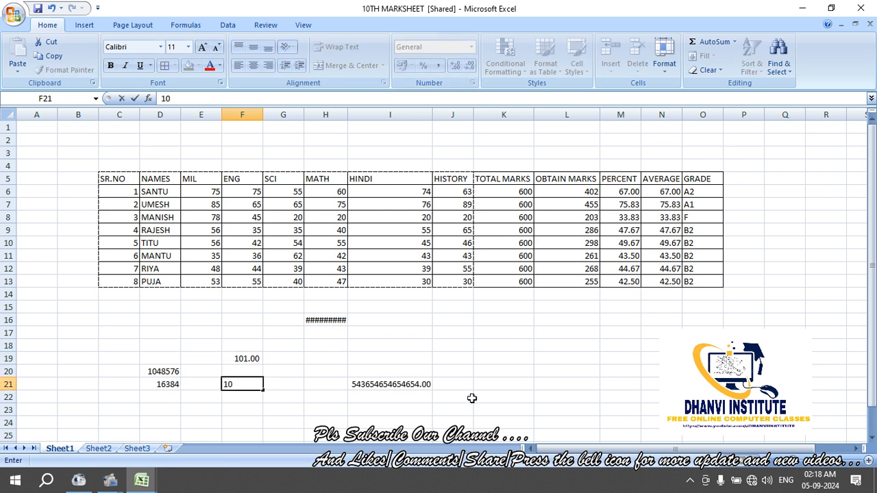
pyautogui.write(',420')
pyautogui.press('Return')
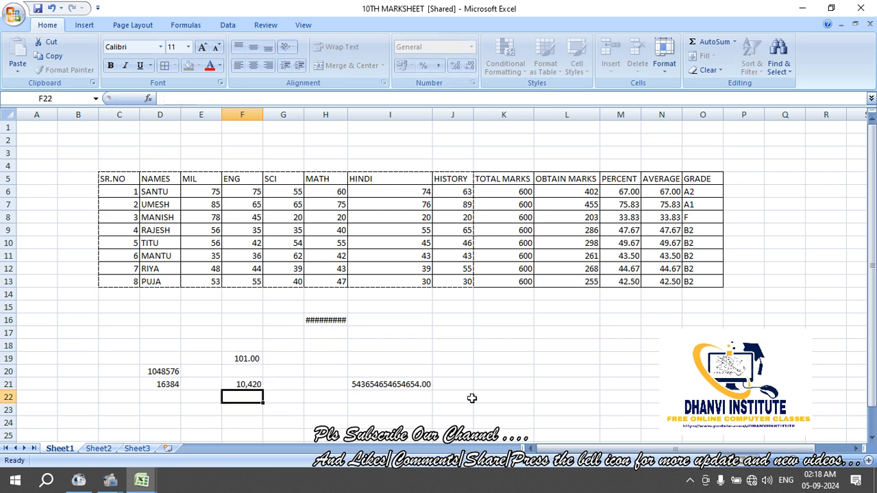
pyautogui.write('10420')
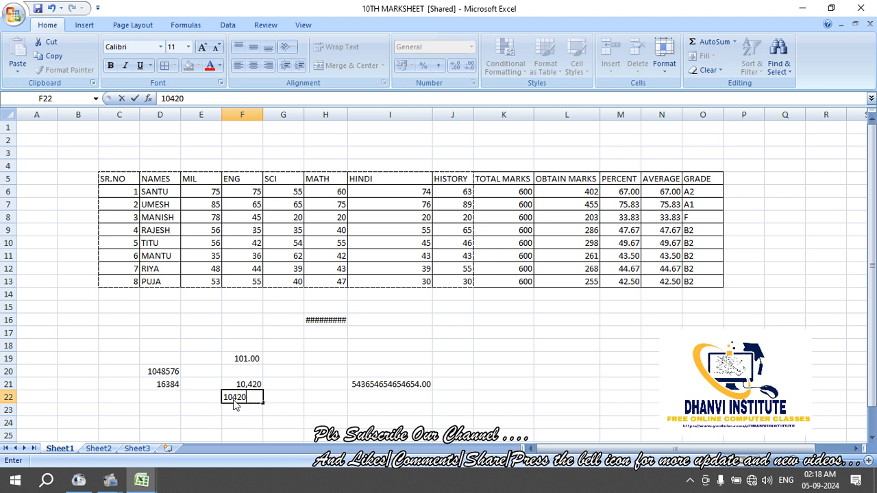
pyautogui.click(392, 332)
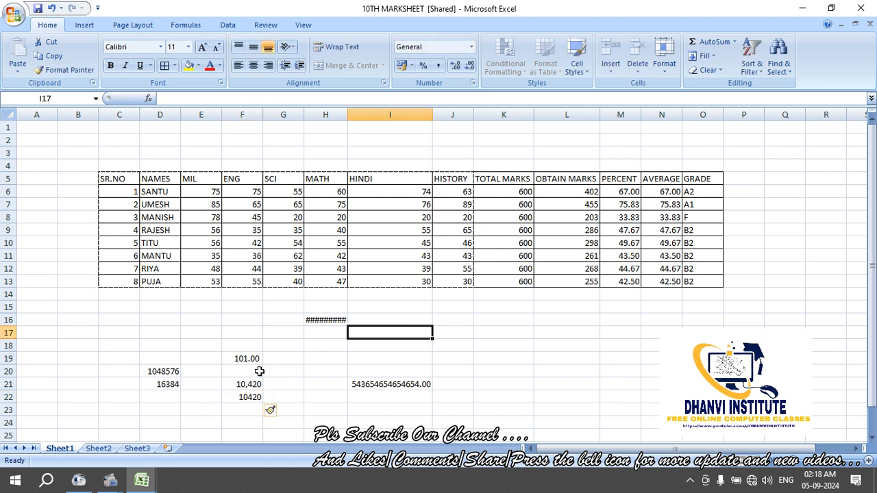
pyautogui.click(255, 398)
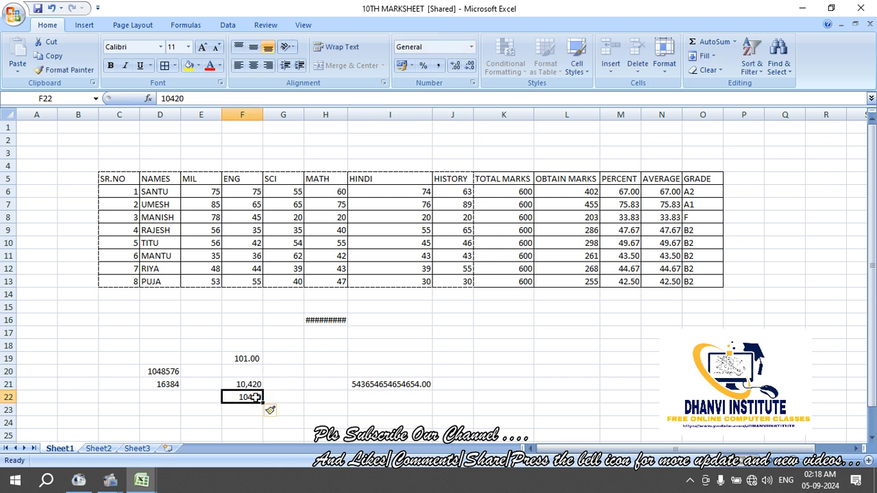
pyautogui.click(437, 65)
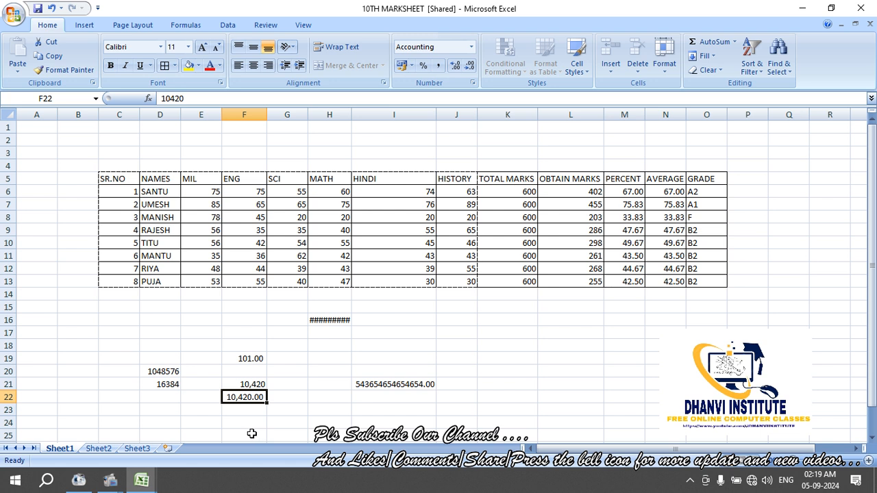
# Narrow the HINDI column and format F19 as Percent with two decimals, showing 10100.00%
pyautogui.moveTo(436, 119); pyautogui.dragTo(388, 122)
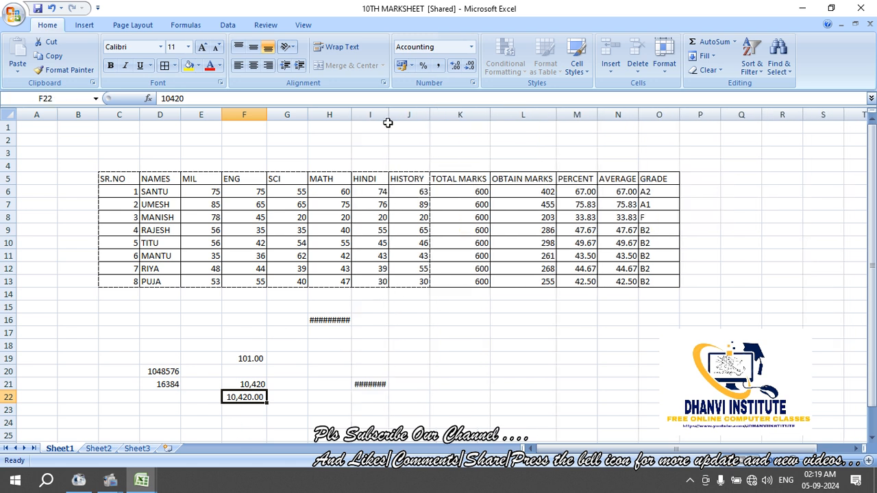
pyautogui.click(448, 319)
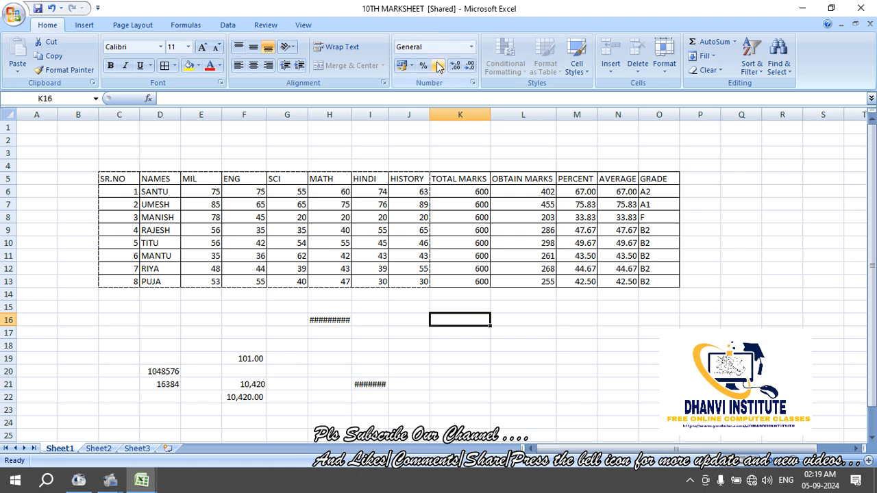
pyautogui.click(251, 362)
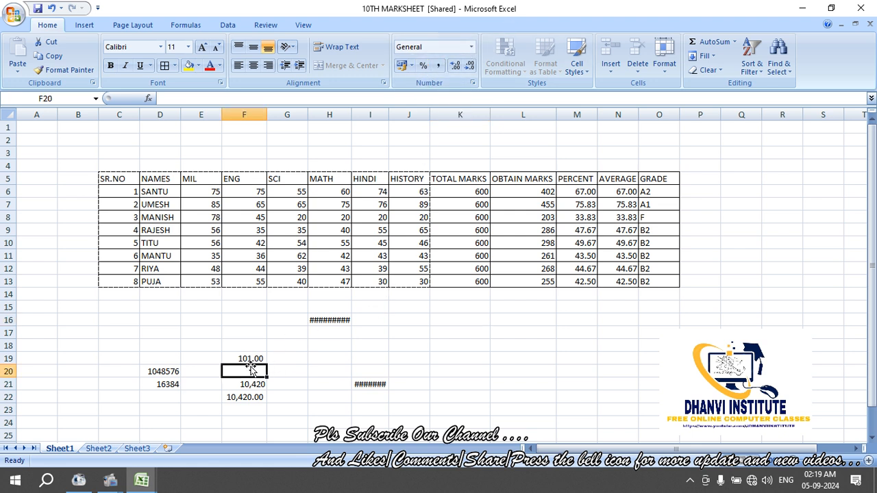
pyautogui.click(424, 68)
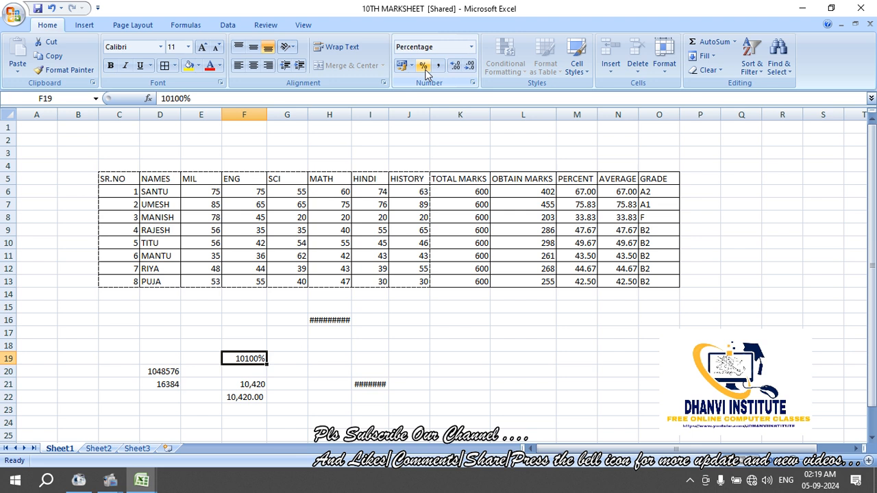
pyautogui.click(441, 71)
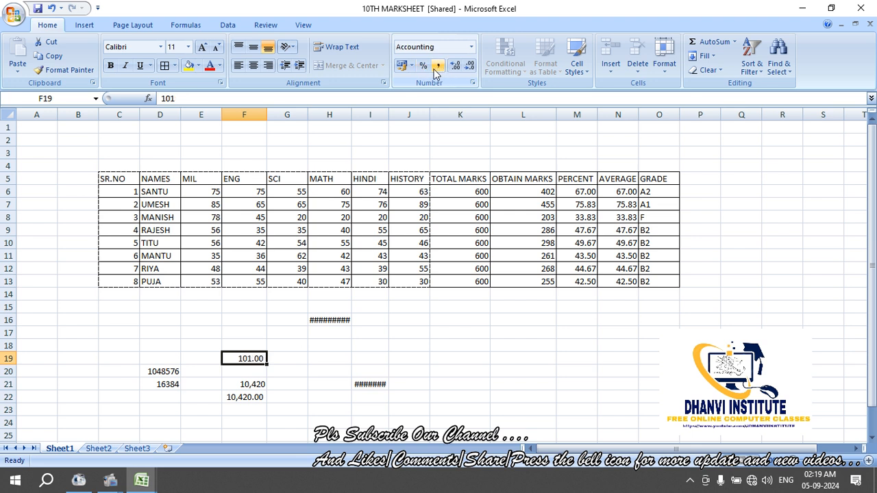
pyautogui.click(425, 66)
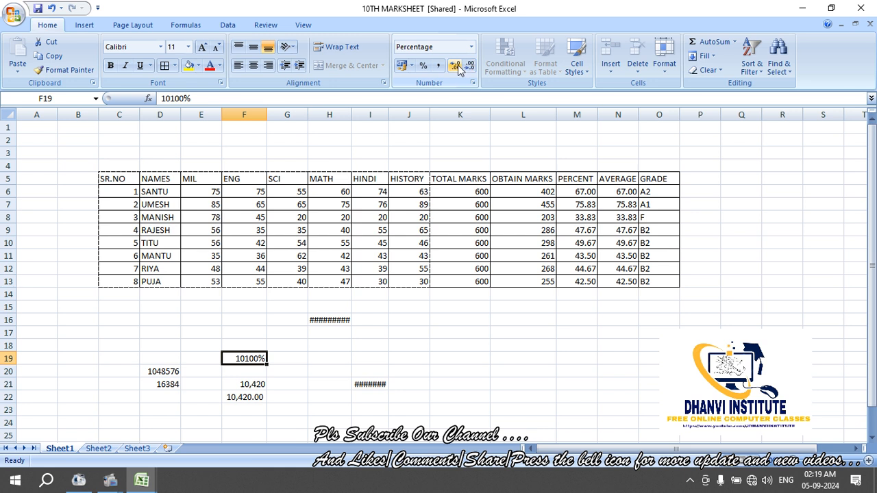
pyautogui.click(456, 66)
pyautogui.click(456, 67)
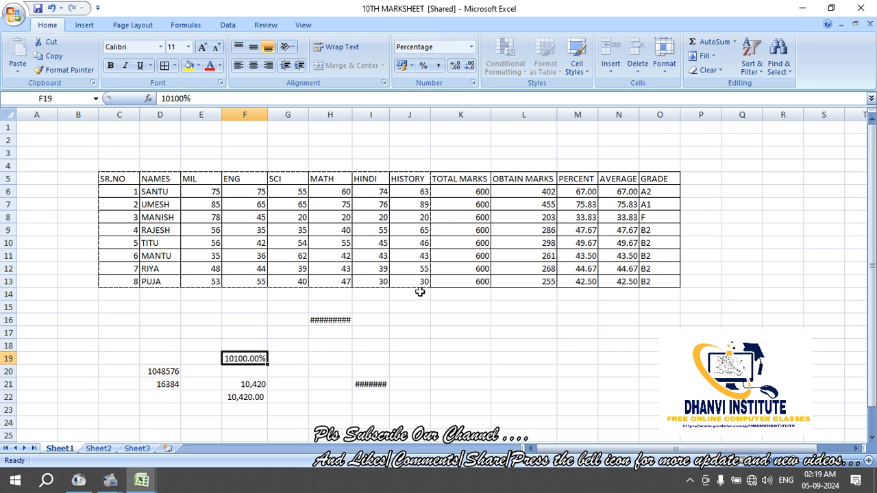
pyautogui.click(416, 322)
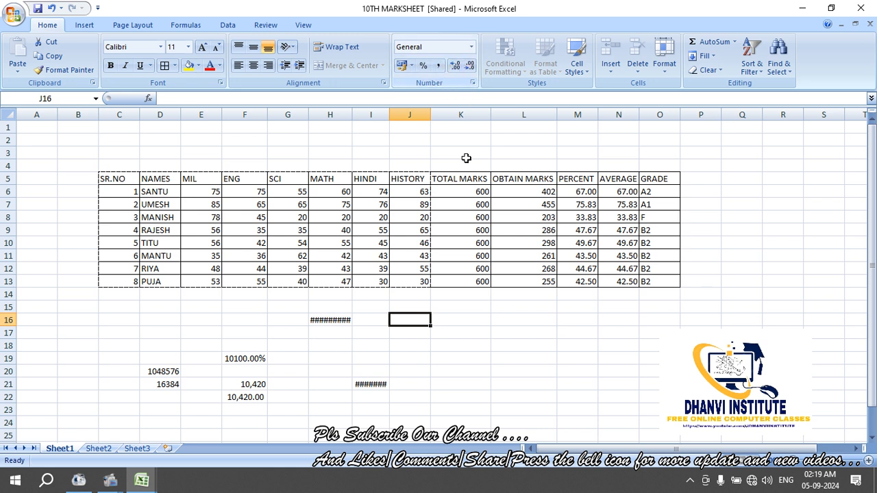
# Select the marks table C5:O13, SR.NO through GRADE, and copy it with Ctrl+C
pyautogui.click(418, 345)
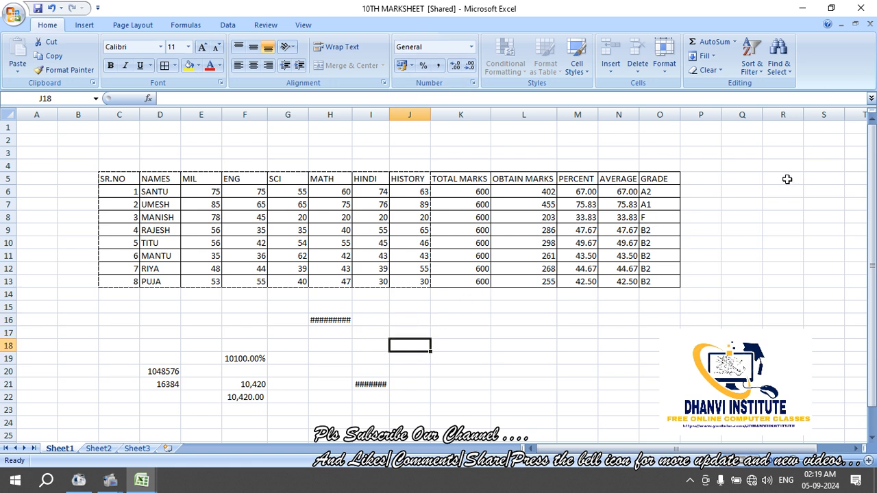
pyautogui.click(522, 179)
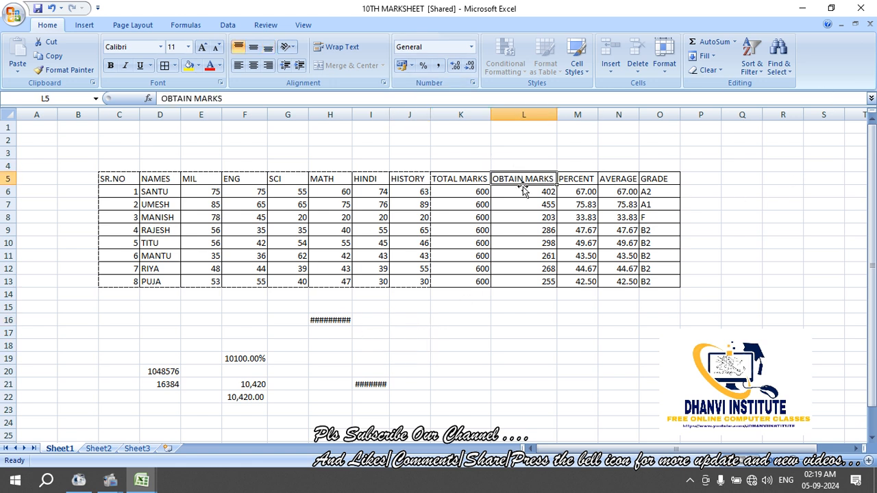
pyautogui.click(446, 192)
pyautogui.click(427, 322)
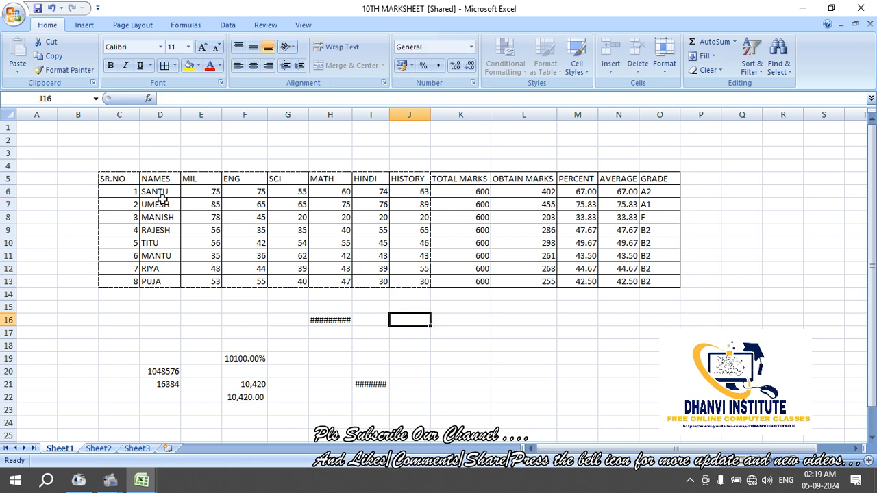
pyautogui.moveTo(130, 183); pyautogui.dragTo(647, 279)
pyautogui.hotkey('ctrl', 'c')
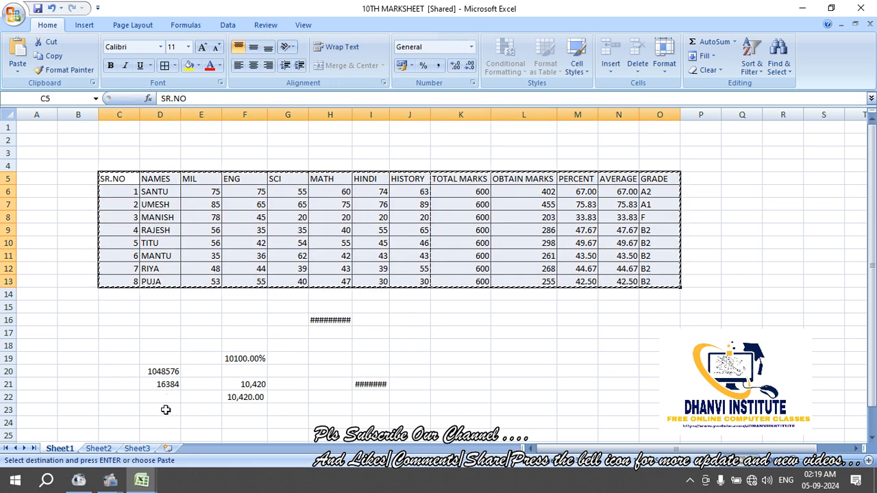
pyautogui.click(20, 16)
# Create a blank workbook, paste the marks table at C5, and select the pasted range
pyautogui.click(39, 43)
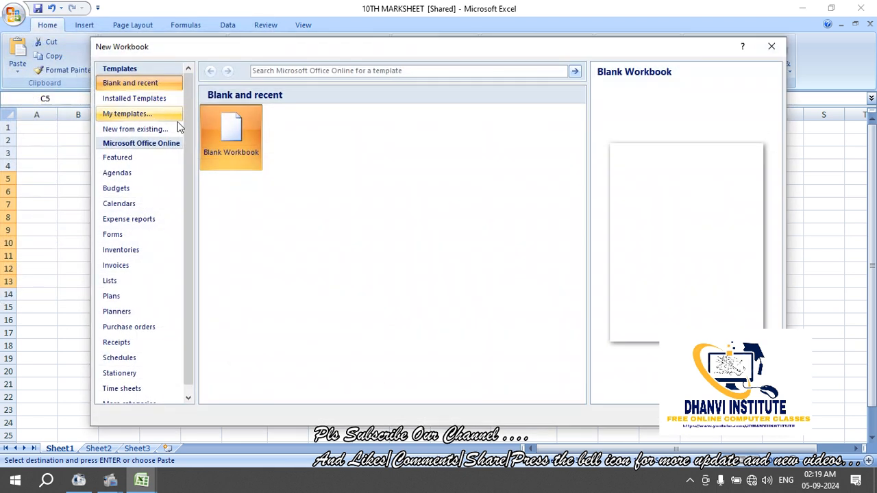
pyautogui.doubleClick(233, 139)
pyautogui.click(201, 176)
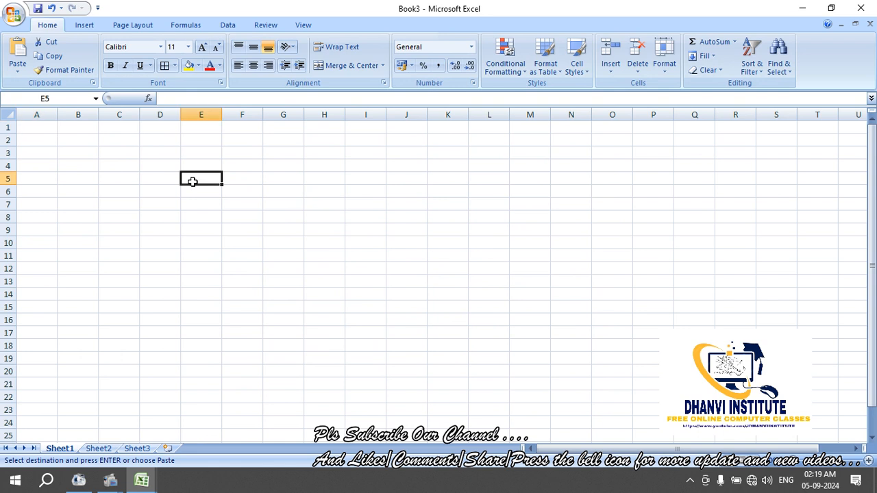
pyautogui.click(136, 179)
pyautogui.hotkey('ctrl', 'v')
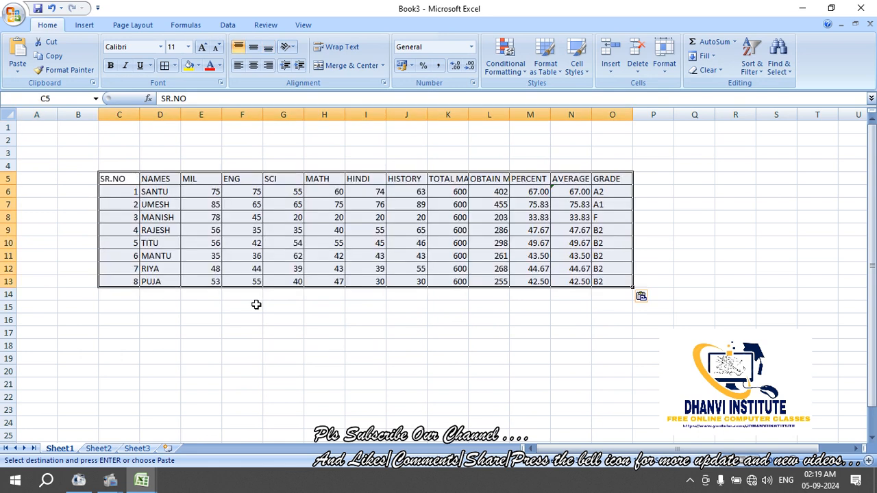
pyautogui.click(295, 347)
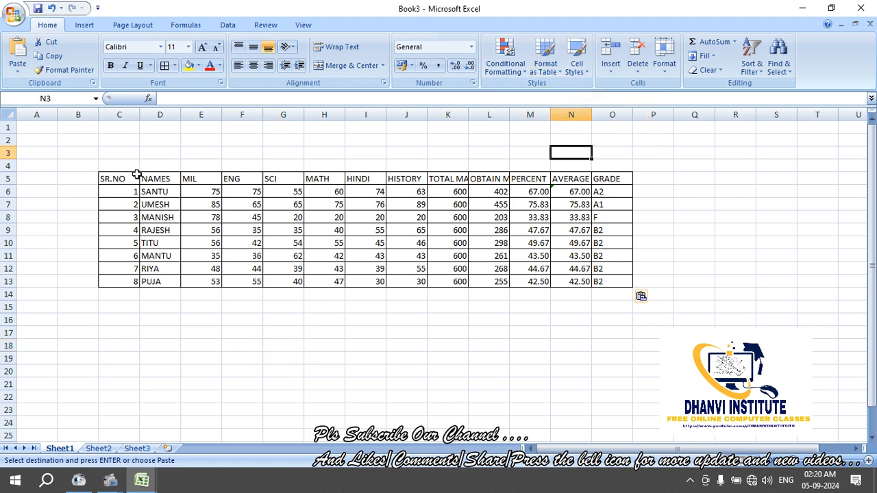
pyautogui.moveTo(133, 176); pyautogui.dragTo(609, 276)
# Format the pasted marksheet as a table with a light style and headers
pyautogui.click(546, 58)
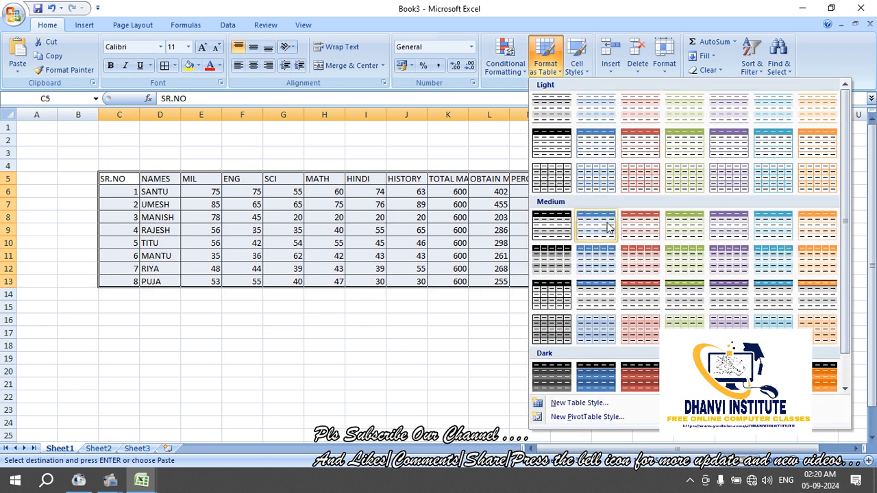
pyautogui.click(665, 181)
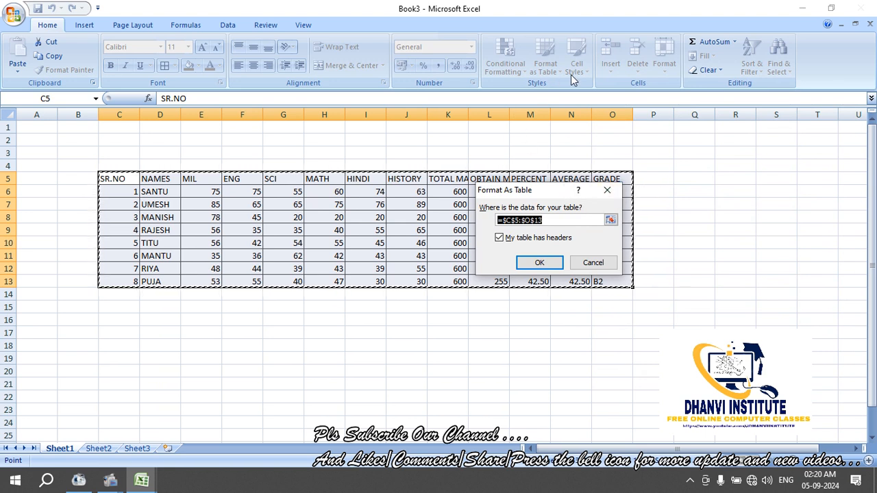
pyautogui.click(539, 262)
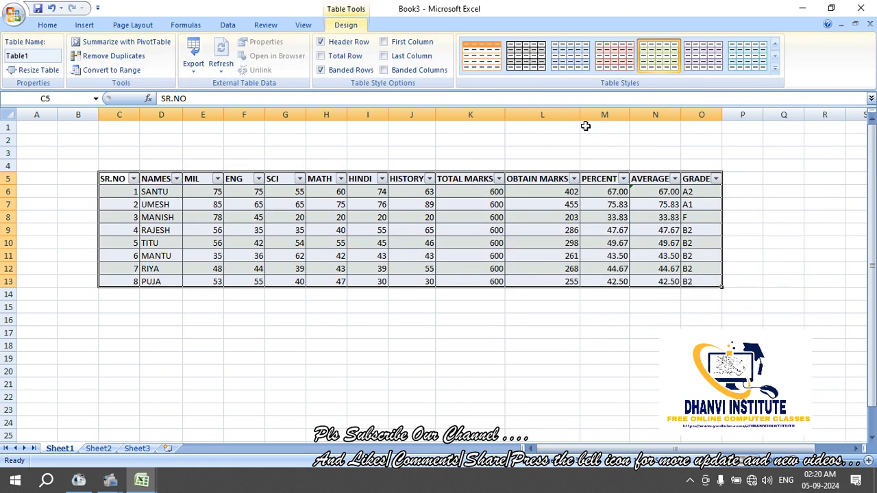
pyautogui.click(130, 165)
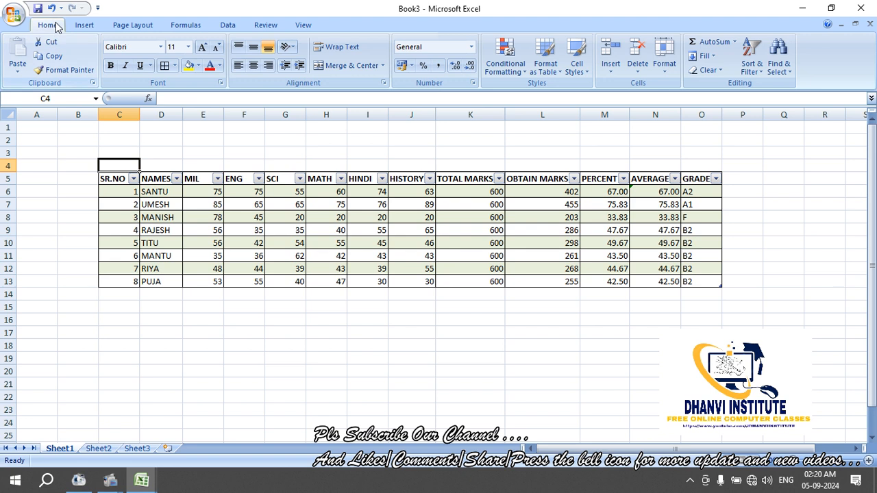
pyautogui.click(493, 322)
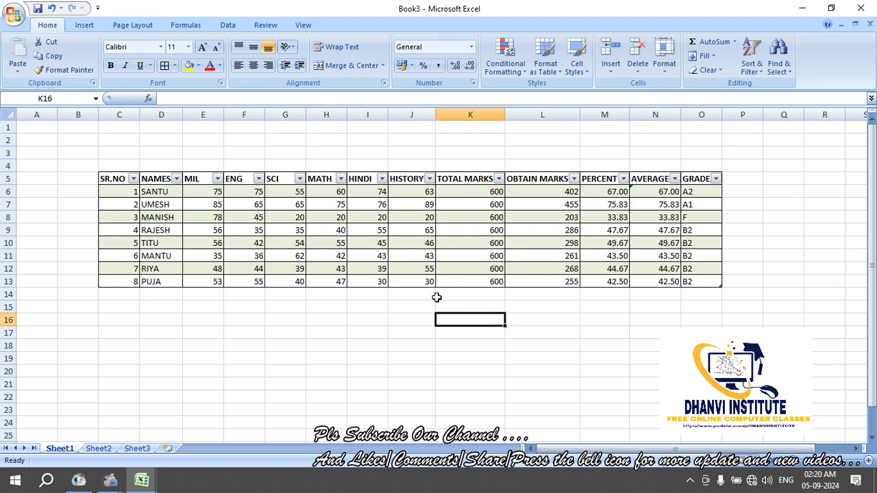
# Apply a medium green table style to the whole table, then undo it
pyautogui.moveTo(113, 178); pyautogui.dragTo(685, 281)
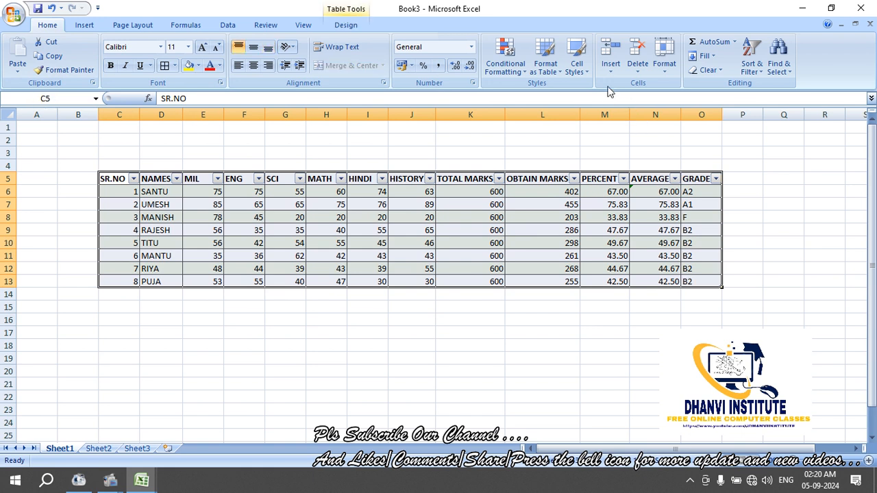
pyautogui.click(546, 58)
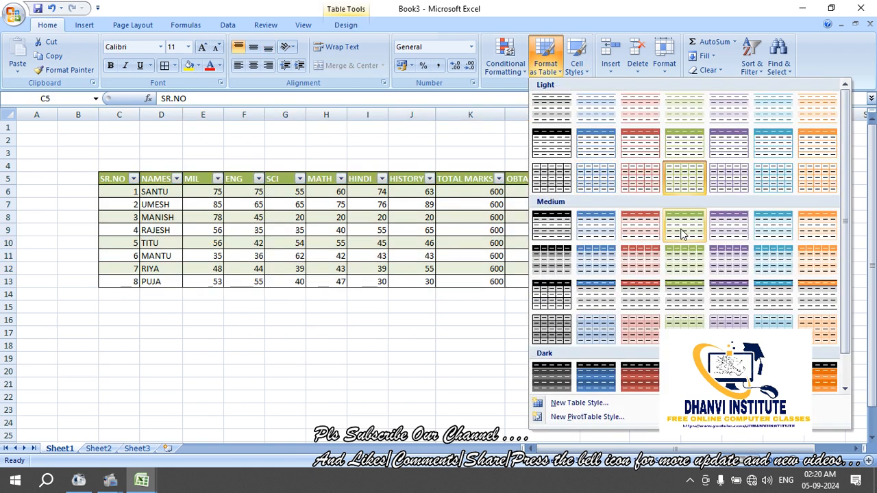
pyautogui.click(686, 288)
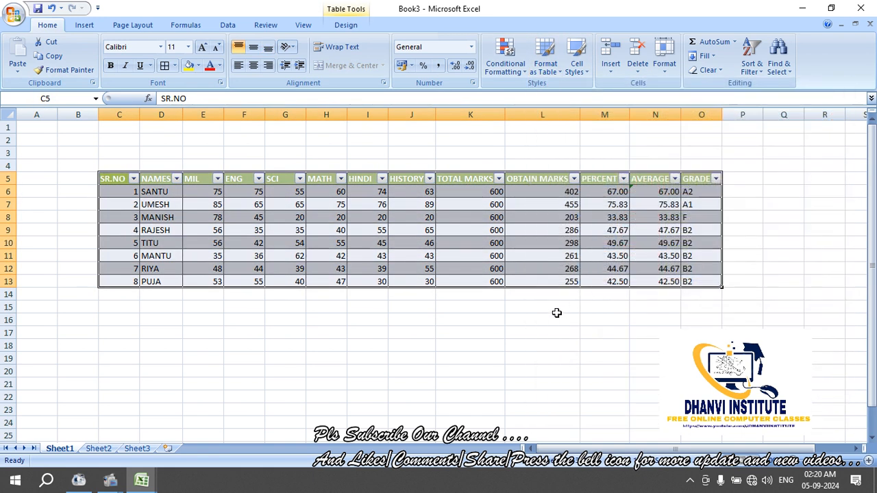
pyautogui.click(556, 312)
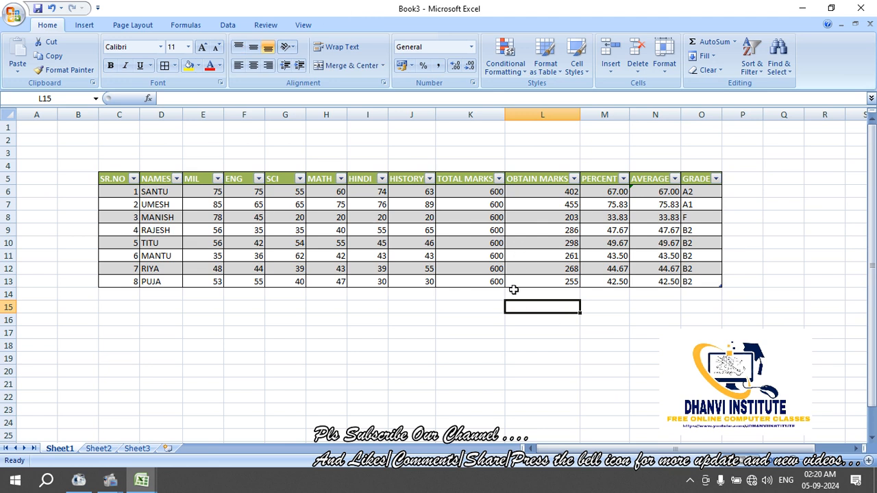
pyautogui.hotkey('ctrl', 'z')
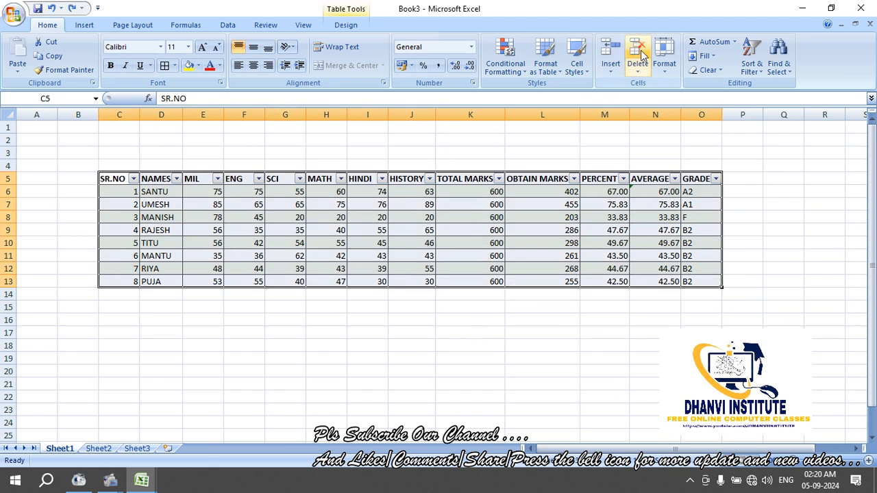
# Try a red-header table style, then undo it to leave plain cells
pyautogui.click(555, 67)
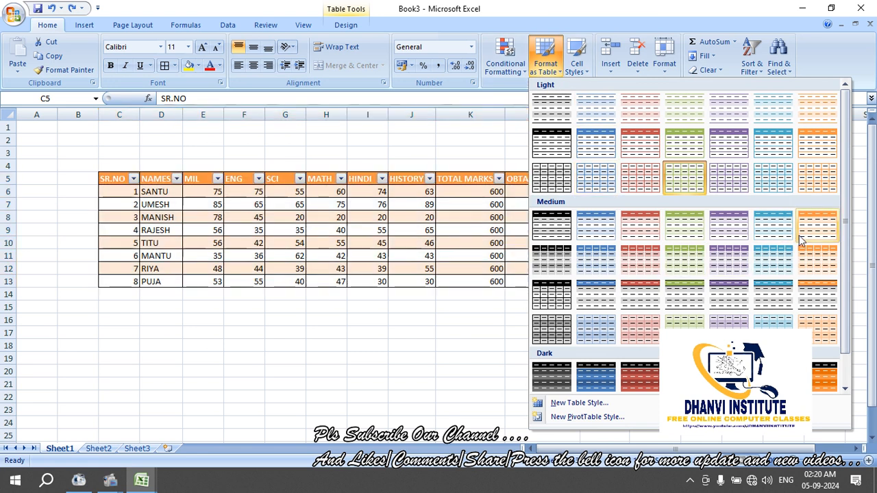
pyautogui.click(637, 294)
pyautogui.click(550, 332)
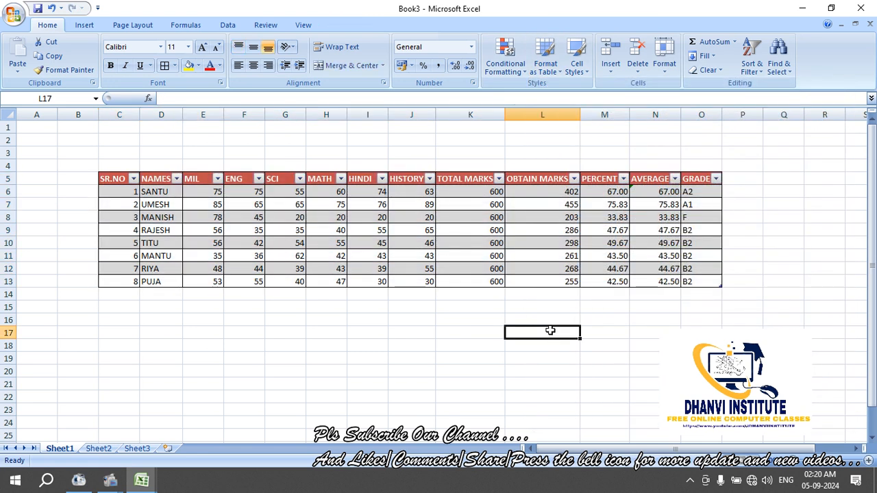
pyautogui.hotkey('ctrl', 'z')
pyautogui.hotkey('ctrl', 'z')
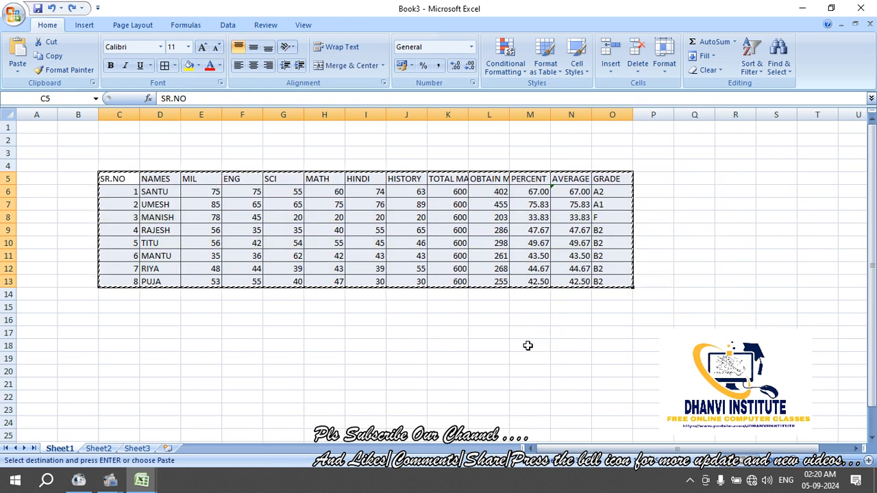
pyautogui.click(528, 346)
pyautogui.click(452, 333)
pyautogui.press('Escape')
pyautogui.click(571, 333)
pyautogui.click(397, 204)
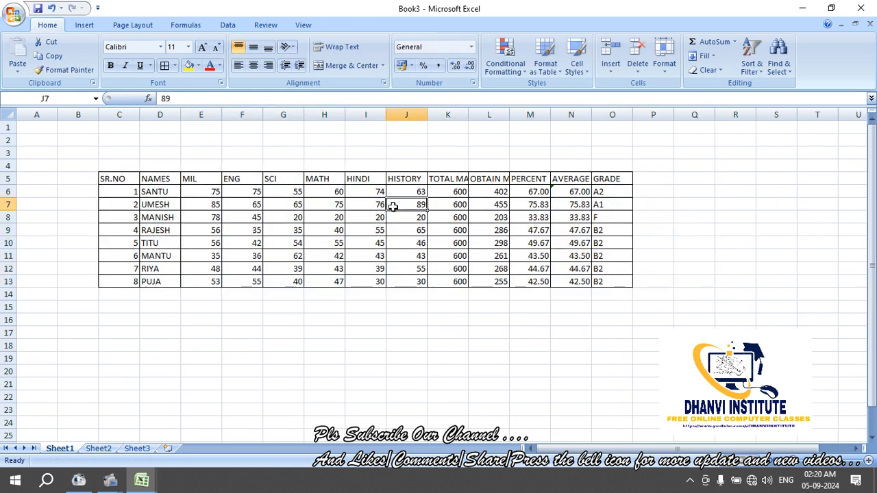
pyautogui.click(611, 73)
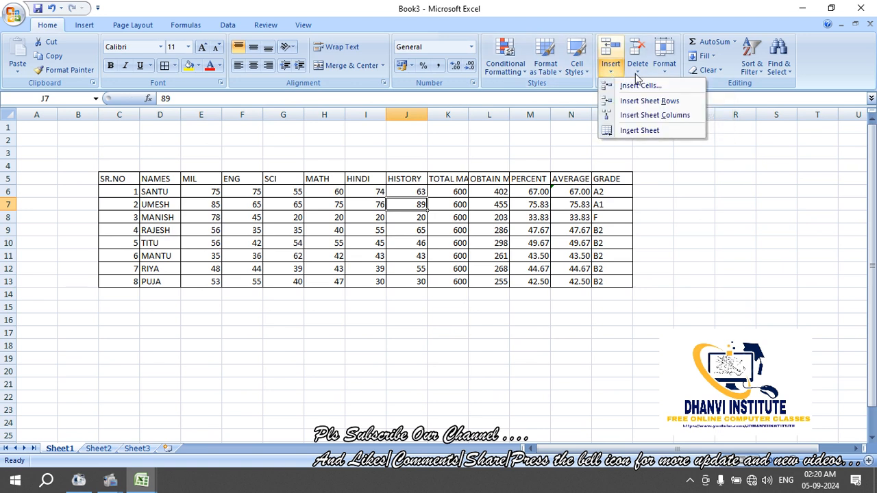
pyautogui.click(636, 76)
pyautogui.click(611, 74)
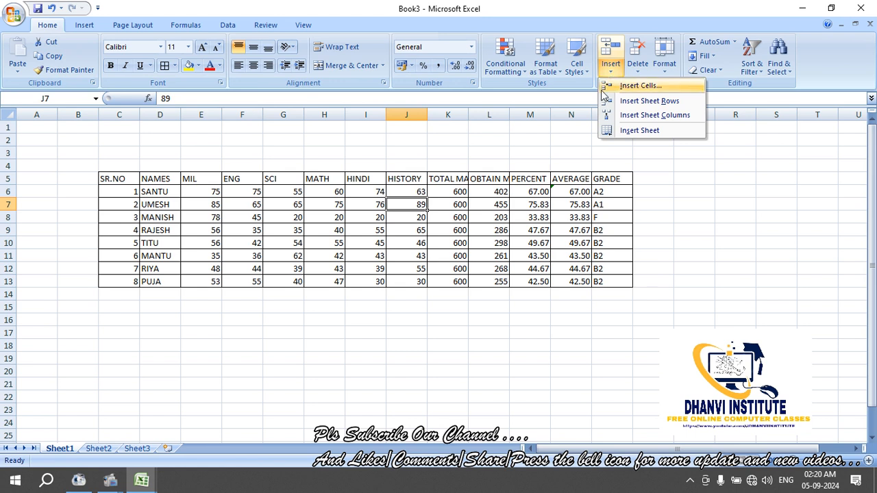
pyautogui.click(547, 132)
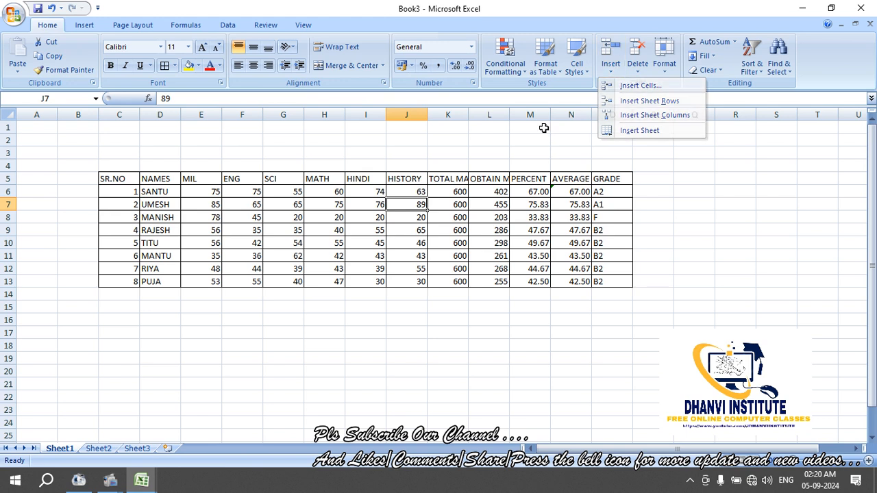
pyautogui.click(377, 111)
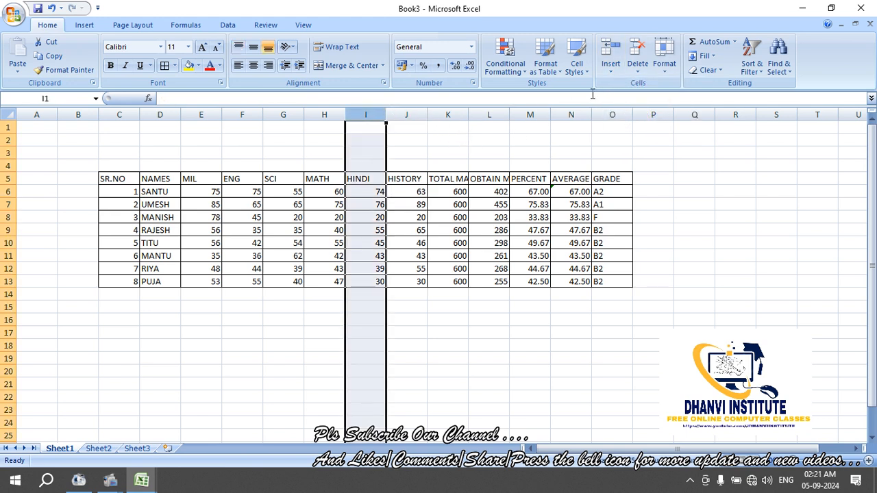
pyautogui.click(637, 76)
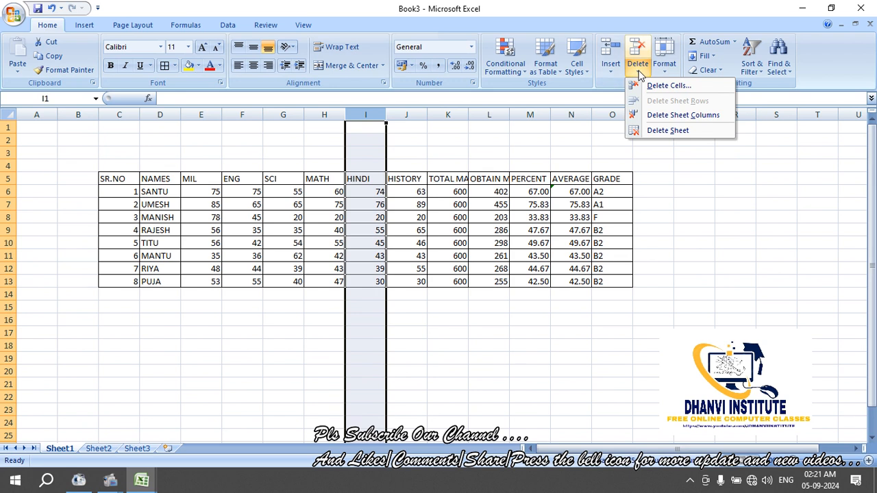
pyautogui.click(657, 115)
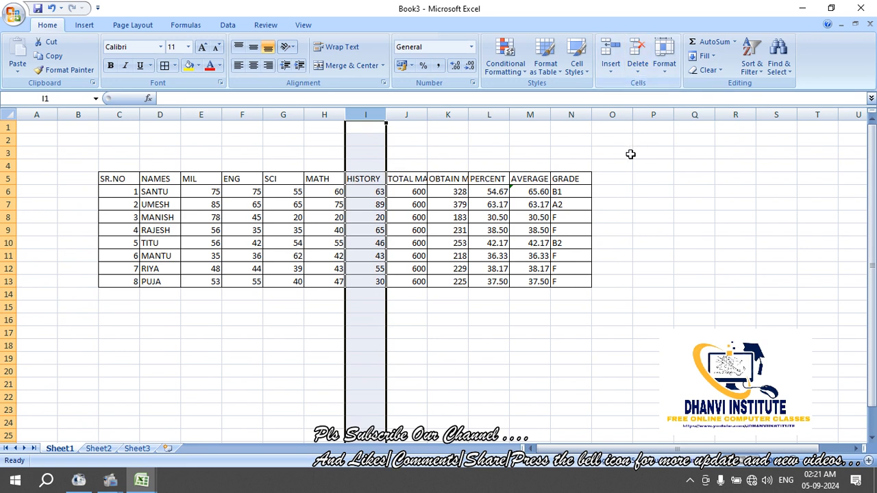
pyautogui.hotkey('ctrl', 'z')
pyautogui.click(610, 65)
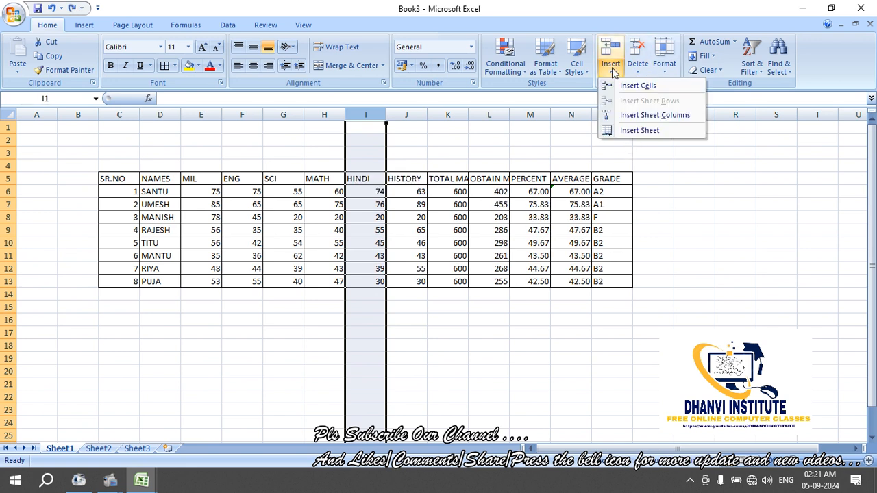
pyautogui.click(649, 118)
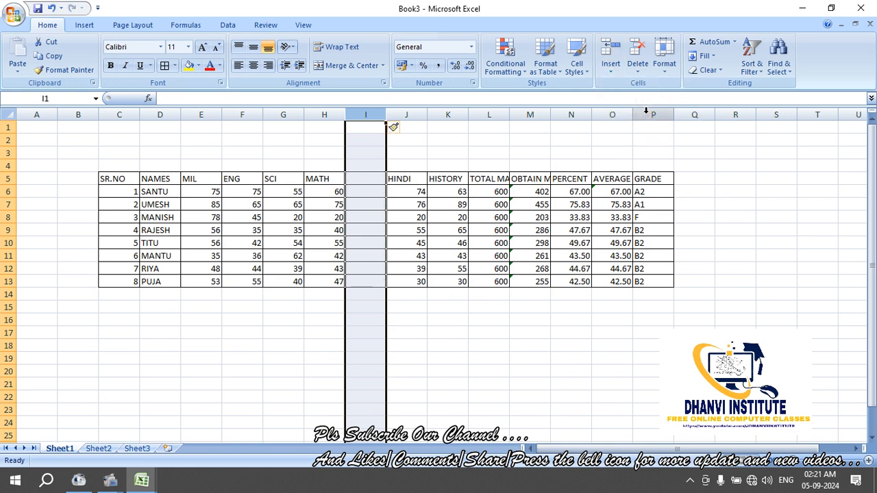
pyautogui.click(637, 67)
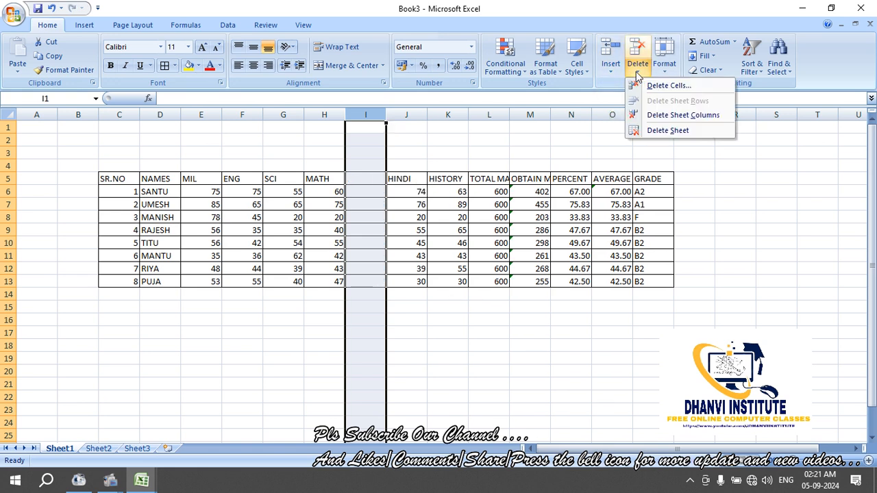
pyautogui.click(678, 117)
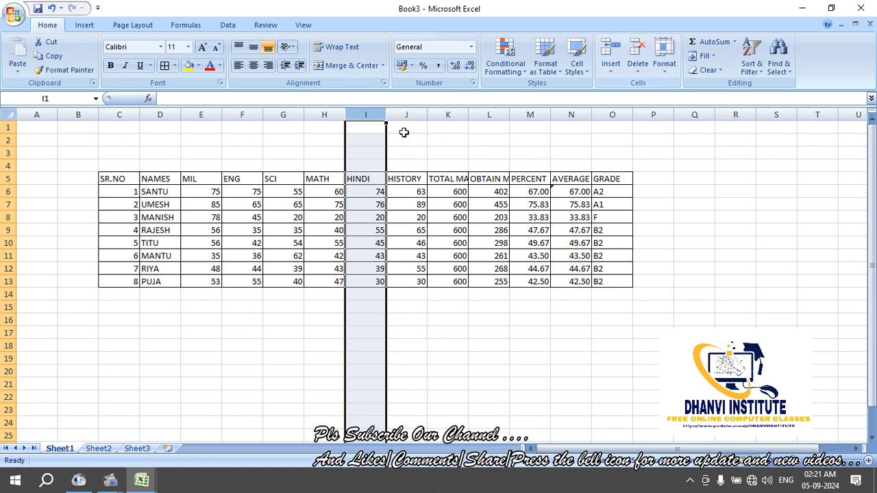
pyautogui.click(284, 114)
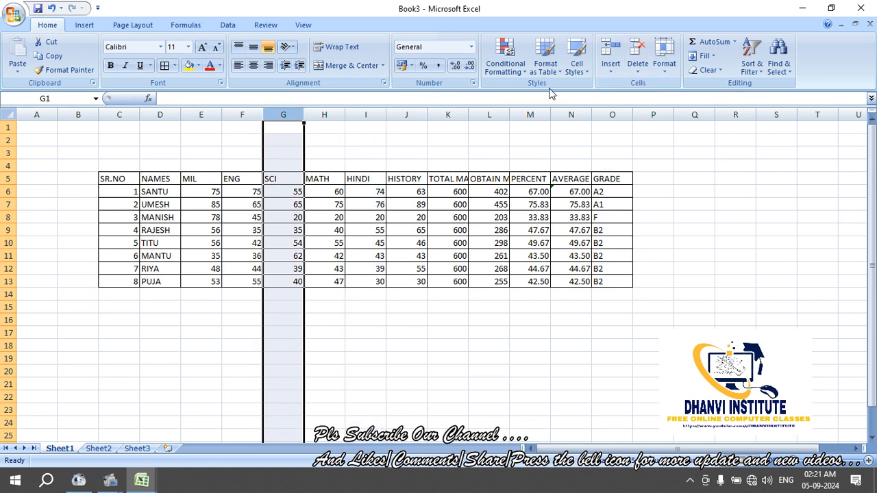
pyautogui.click(575, 68)
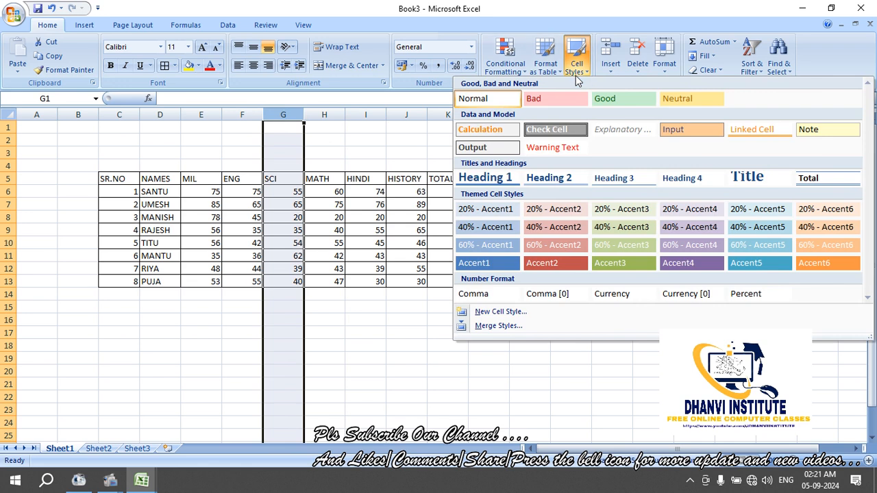
pyautogui.click(644, 67)
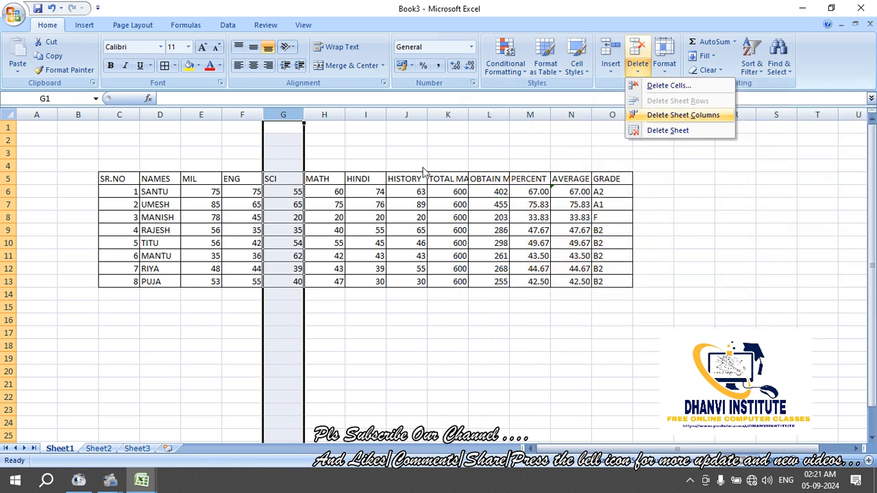
pyautogui.click(8, 199)
pyautogui.click(8, 194)
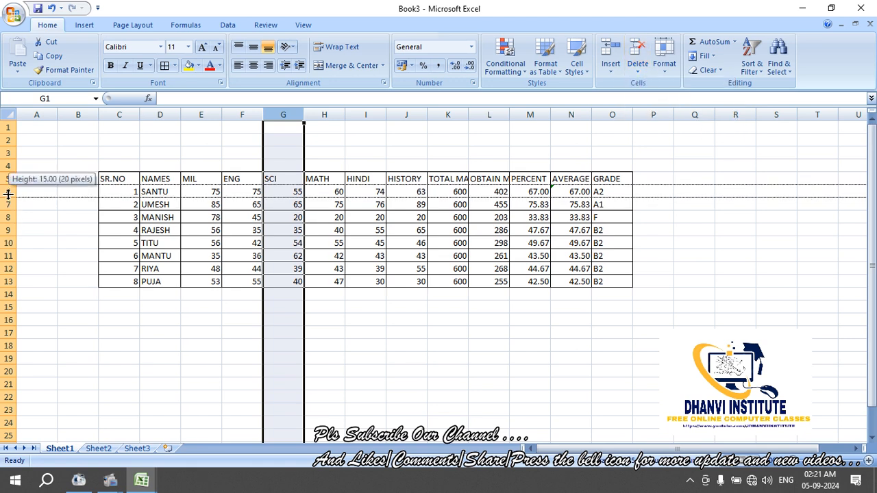
# Delete header row 5, then undo to restore it
pyautogui.click(14, 179)
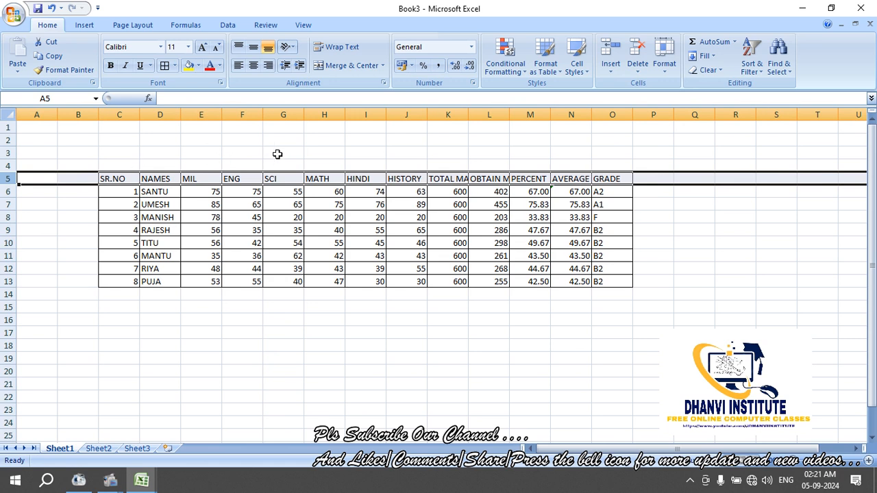
pyautogui.click(637, 68)
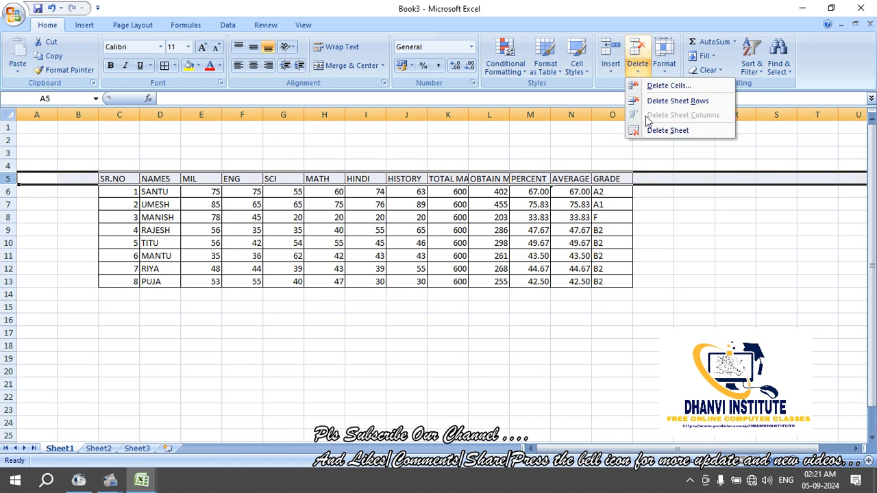
pyautogui.click(657, 102)
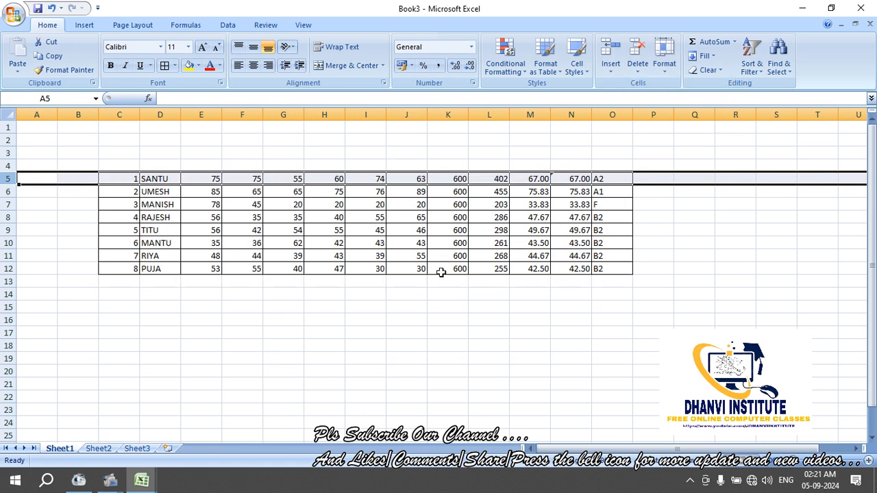
pyautogui.click(411, 295)
pyautogui.hotkey('ctrl', 'z')
pyautogui.hotkey('ctrl', 'z')
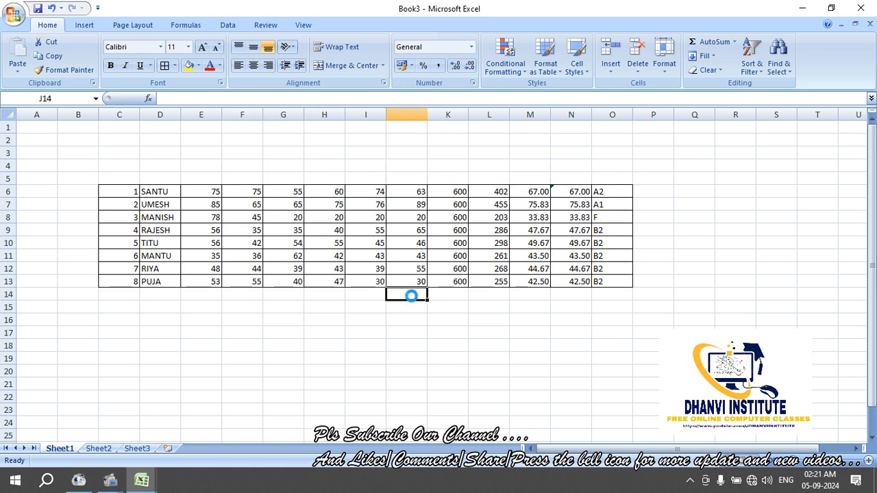
pyautogui.hotkey('ctrl', 'z')
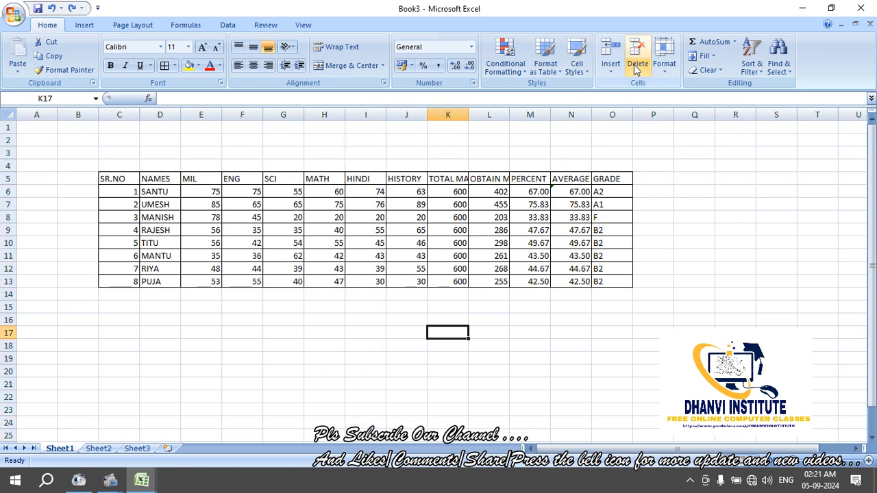
# Insert a blank column before the TOTAL MARKS column
pyautogui.click(455, 111)
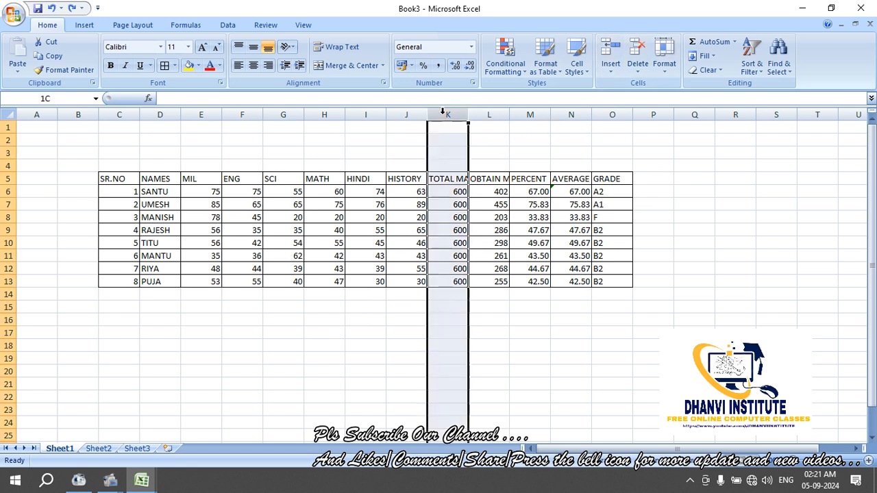
pyautogui.click(611, 72)
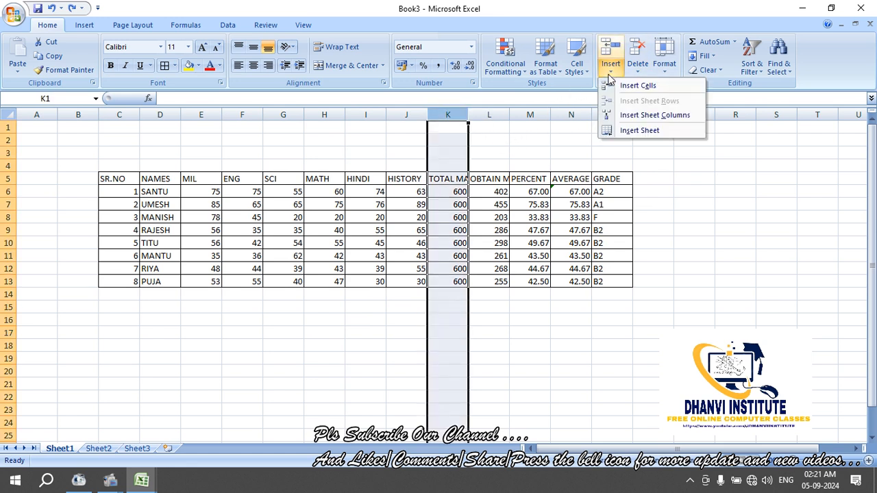
pyautogui.click(654, 115)
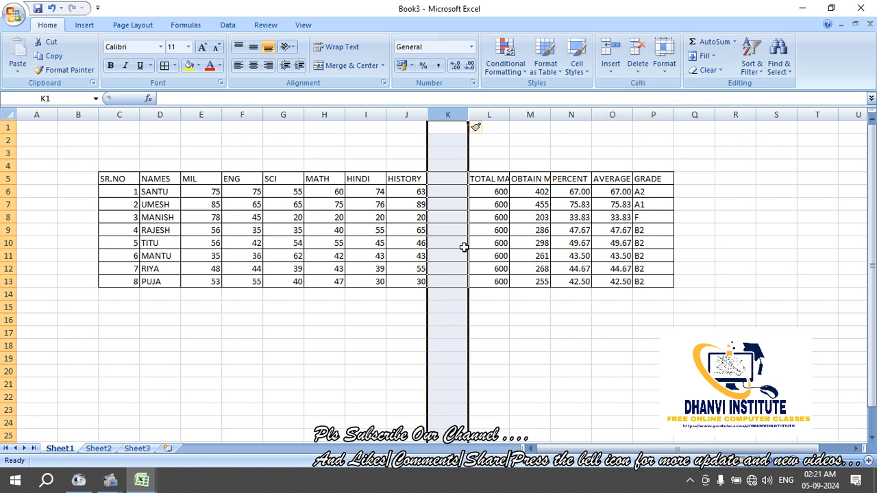
pyautogui.click(244, 374)
# Insert a blank row at row 8, then undo to remove the blank row and column
pyautogui.click(11, 220)
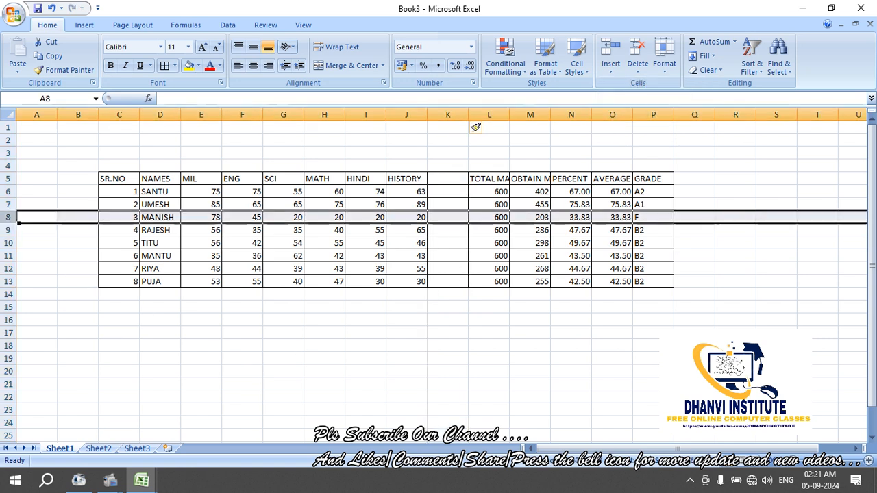
pyautogui.click(610, 68)
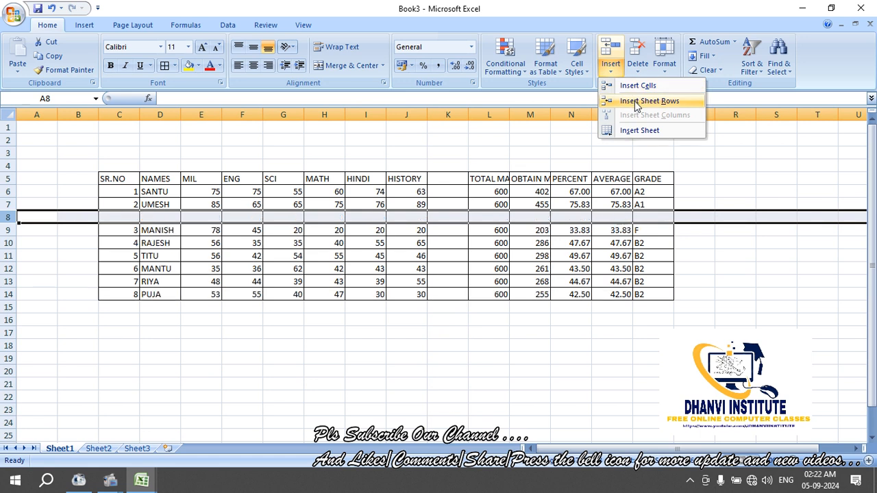
pyautogui.click(635, 101)
pyautogui.click(439, 310)
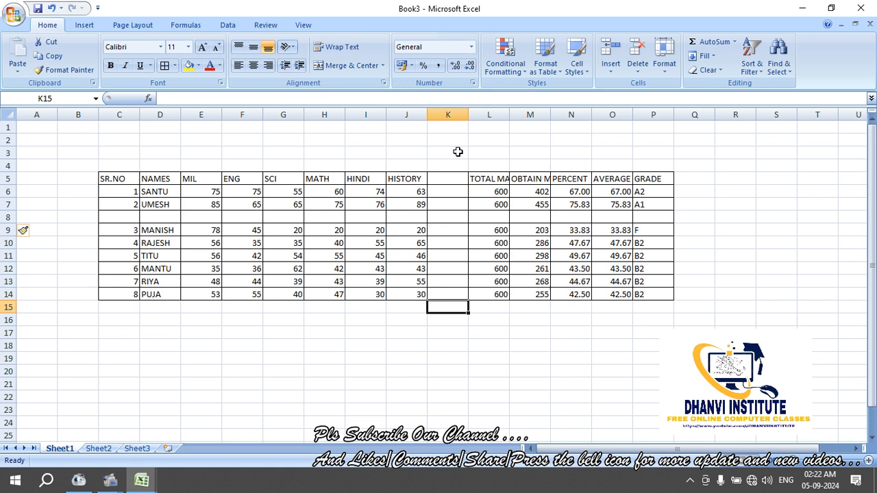
pyautogui.hotkey('ctrl', 'z')
pyautogui.hotkey('ctrl', 'z')
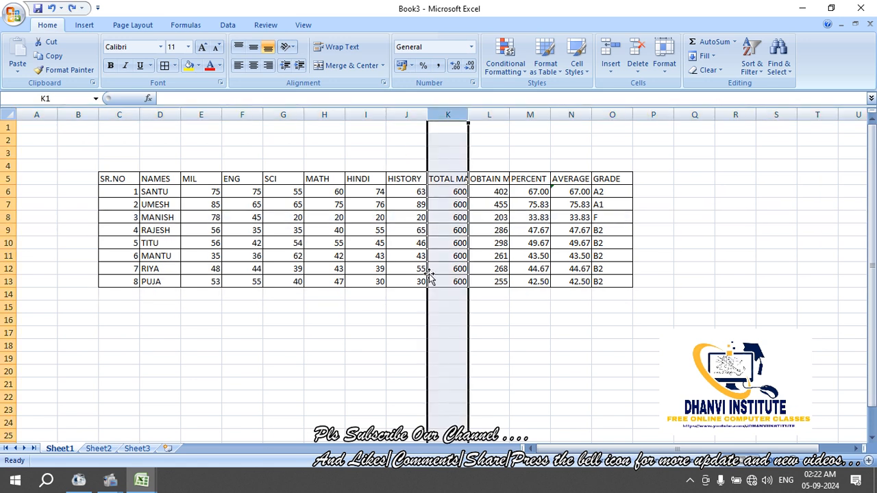
pyautogui.click(472, 294)
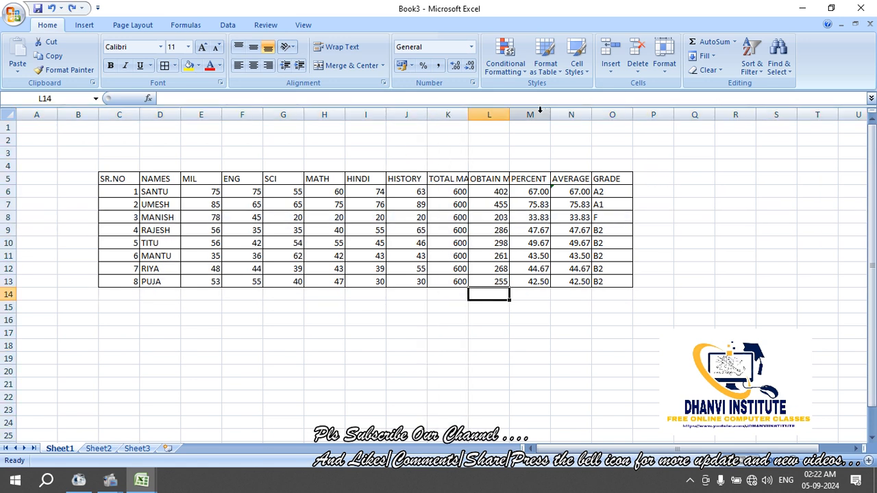
pyautogui.rightClick(491, 115)
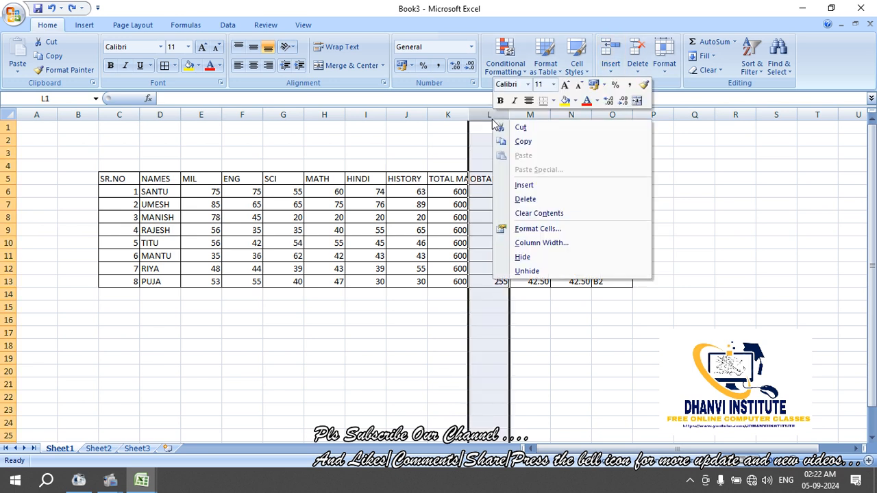
pyautogui.click(525, 185)
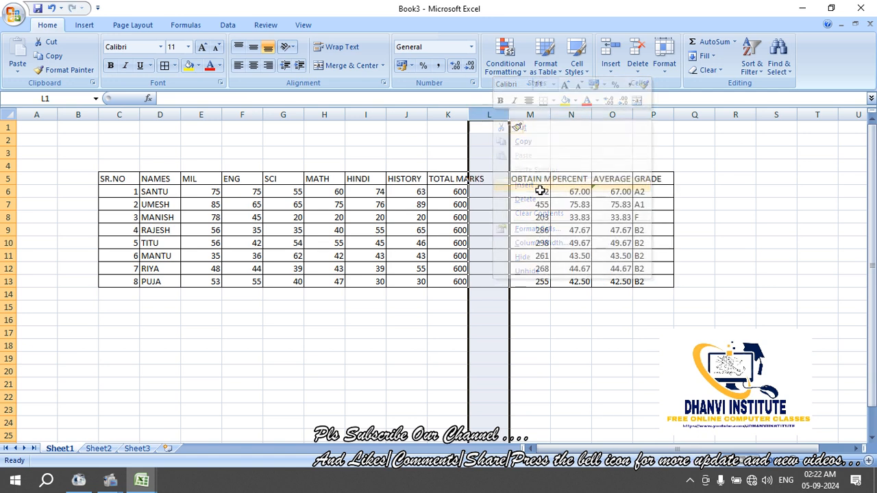
pyautogui.rightClick(491, 123)
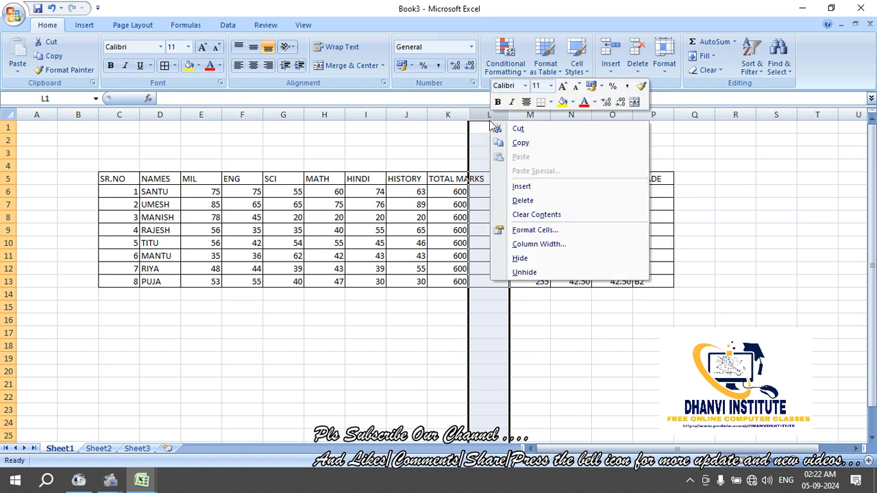
pyautogui.click(525, 200)
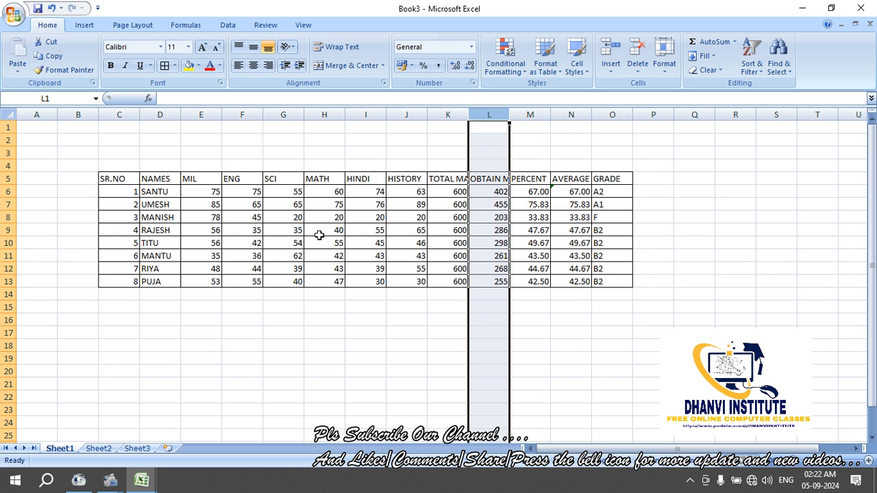
pyautogui.click(157, 230)
pyautogui.click(9, 217)
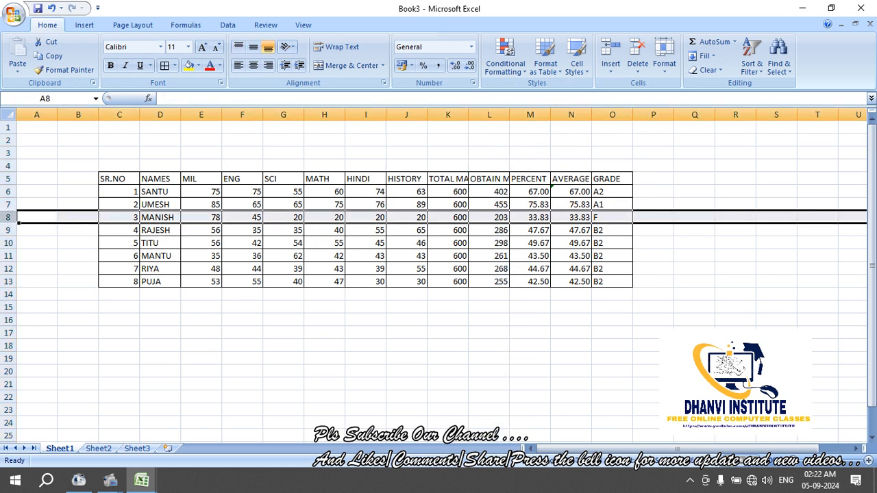
pyautogui.rightClick(10, 217)
pyautogui.click(64, 281)
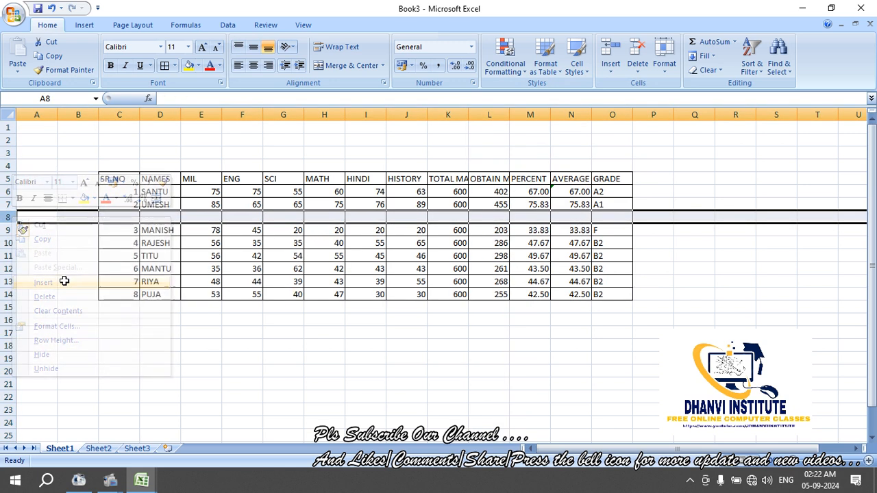
pyautogui.rightClick(11, 217)
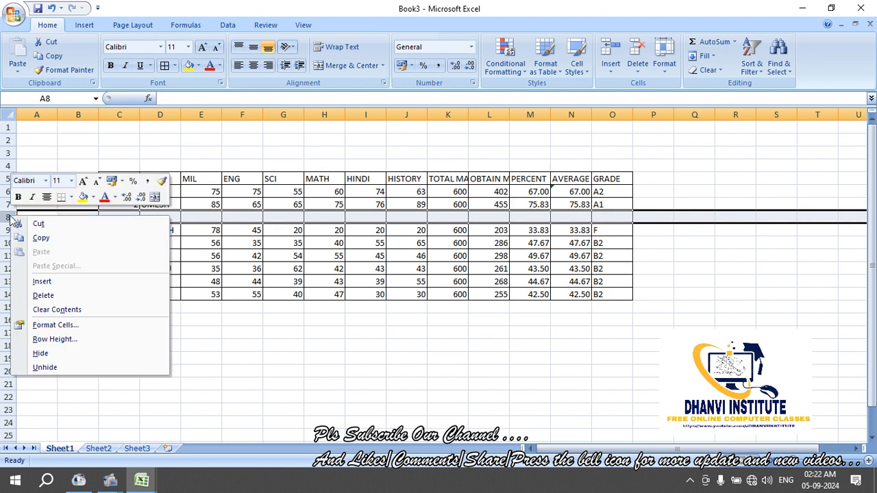
pyautogui.click(43, 295)
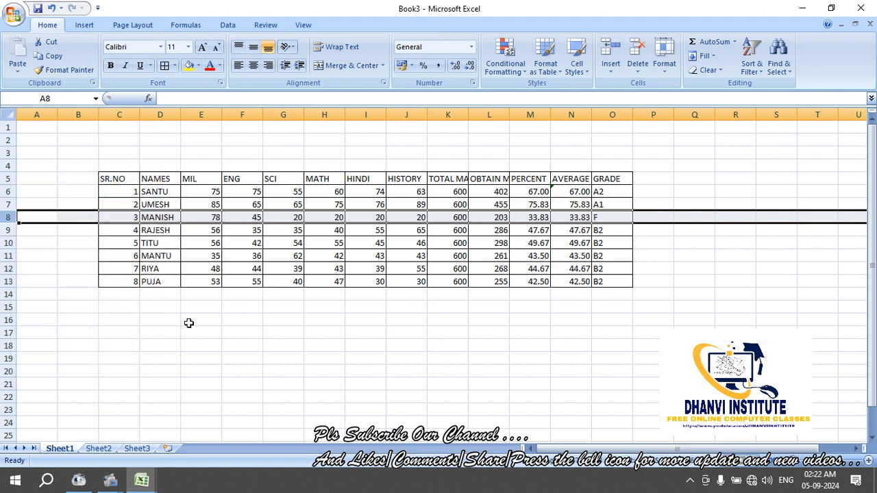
pyautogui.click(209, 333)
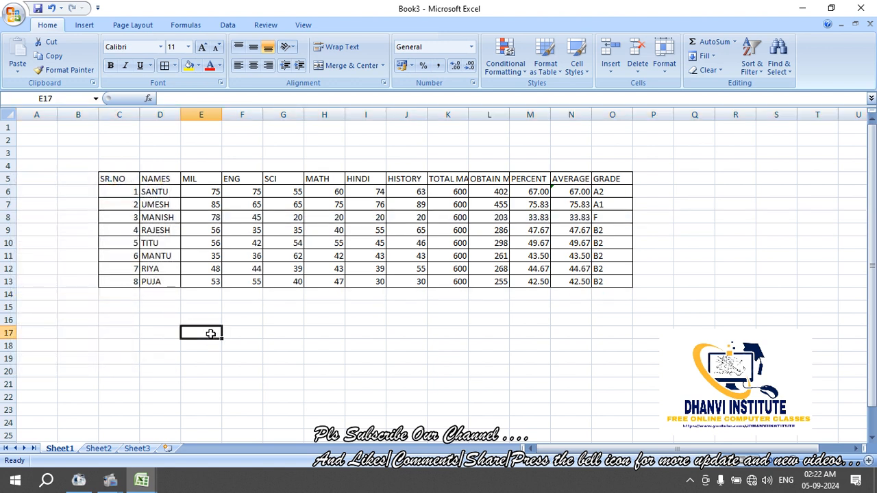
pyautogui.click(485, 112)
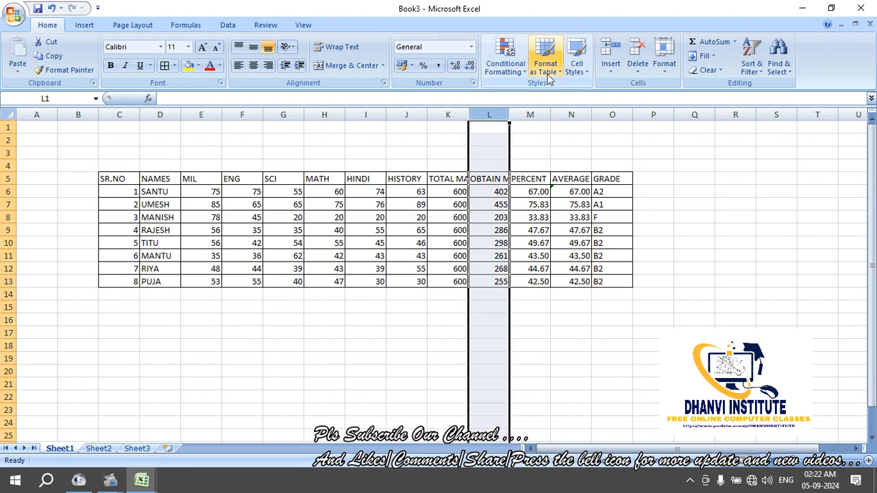
pyautogui.click(402, 165)
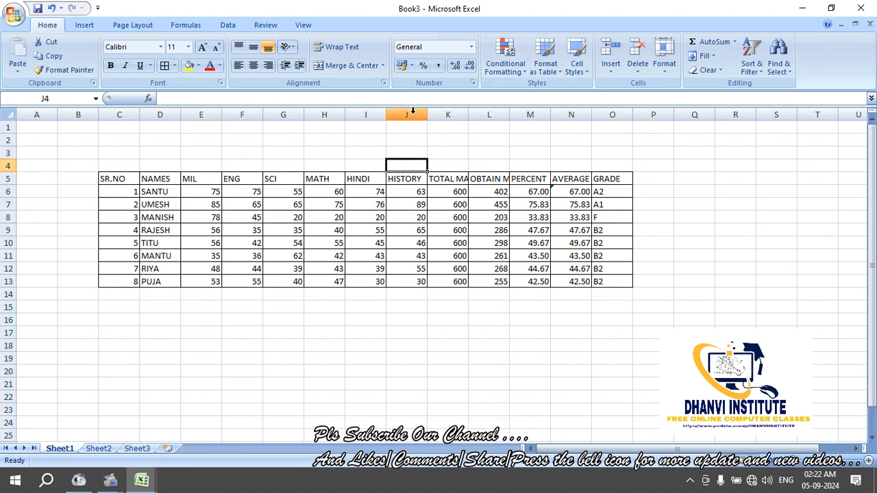
# Drag the HINDI and TOTAL MARKS column borders left to narrow both columns
pyautogui.click(412, 112)
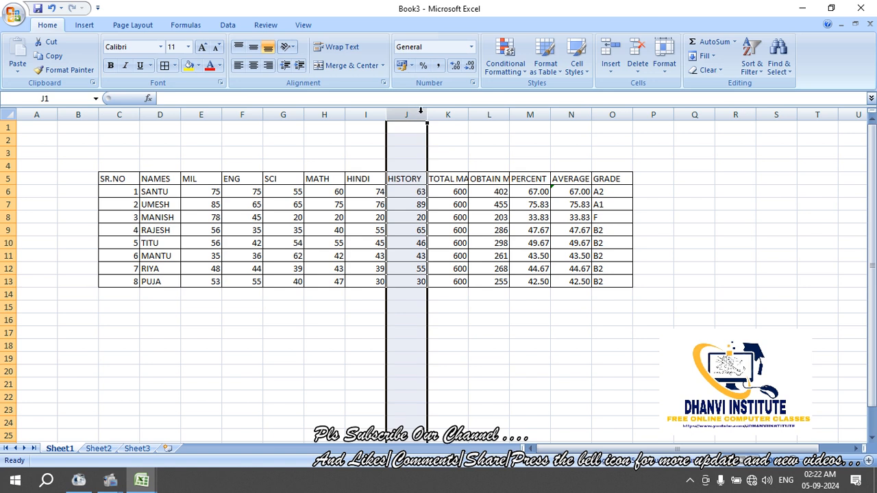
pyautogui.moveTo(427, 113); pyautogui.dragTo(381, 115)
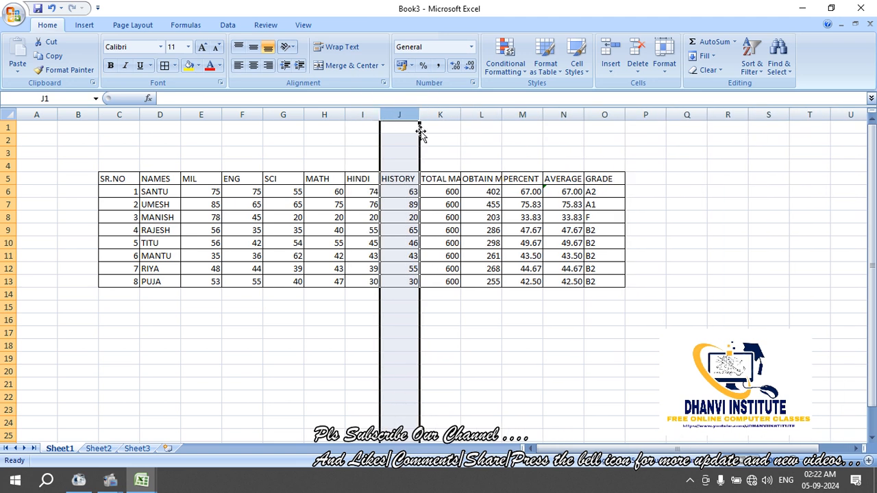
pyautogui.moveTo(459, 119)
pyautogui.mouseDown()
pyautogui.moveTo(484, 117)
pyautogui.moveTo(456, 120)
pyautogui.mouseUp()
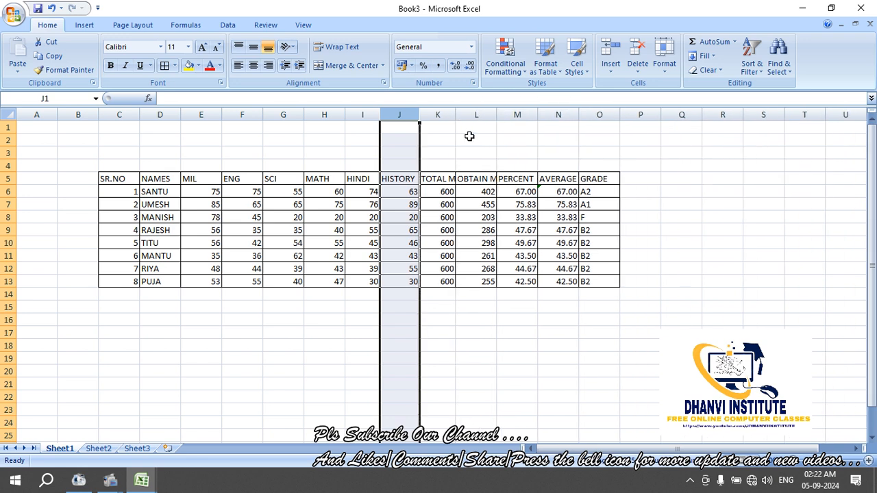
pyautogui.click(501, 248)
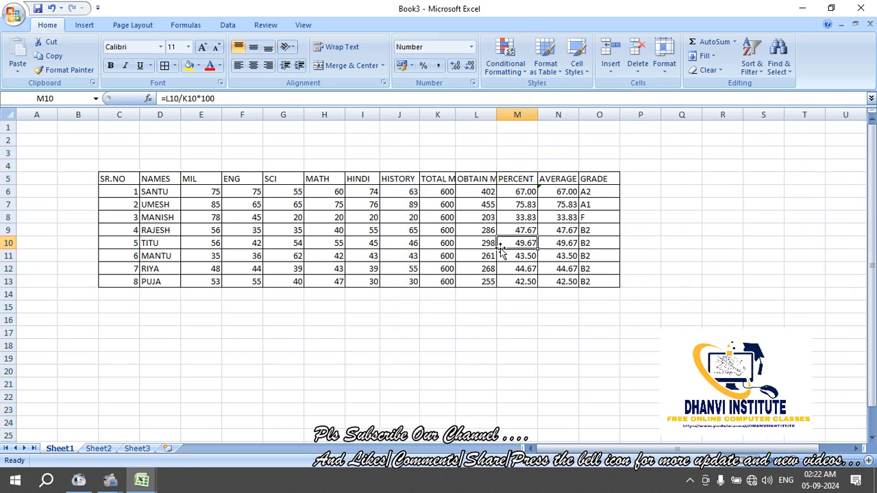
# Set row 10's height to 20, then undo it back to the standard height
pyautogui.click(665, 59)
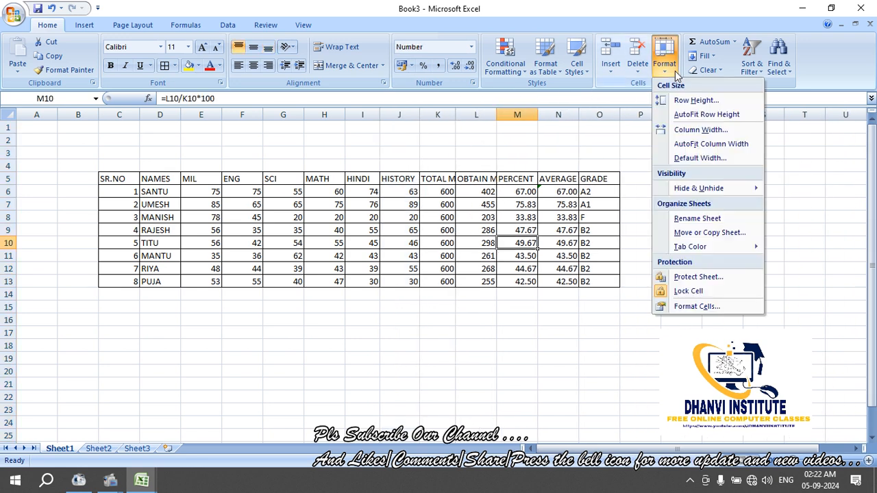
pyautogui.click(692, 103)
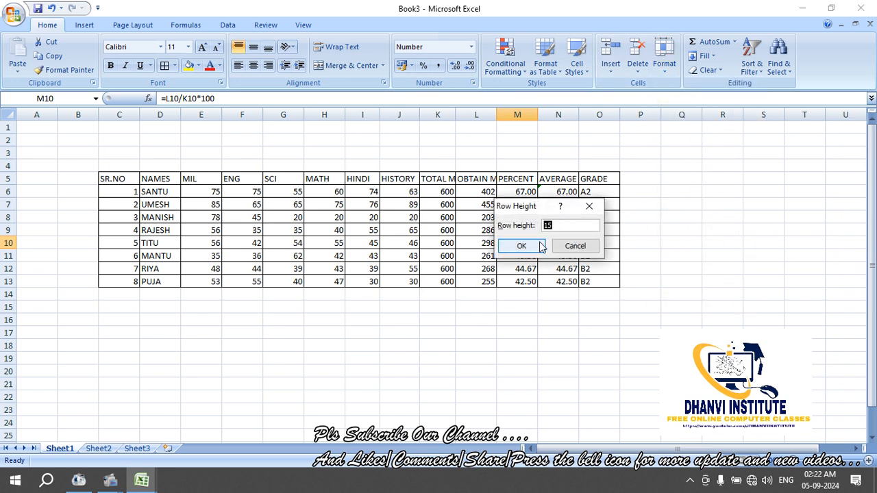
pyautogui.write('20')
pyautogui.click(533, 245)
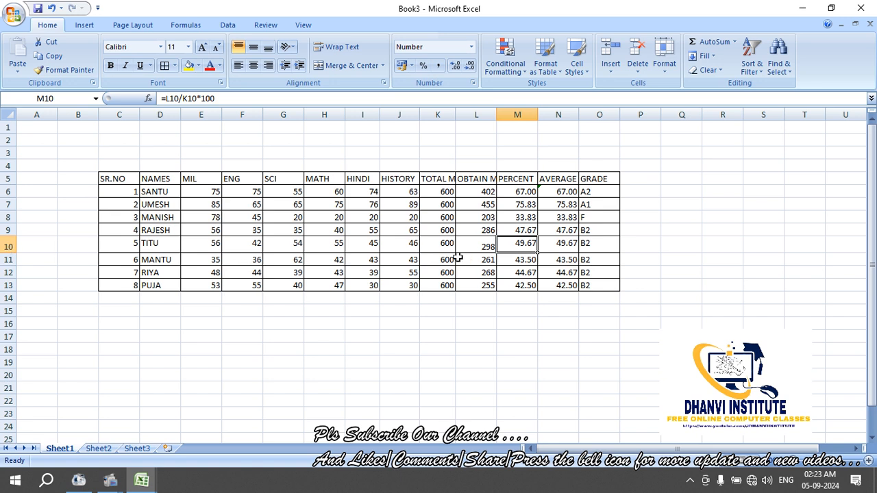
pyautogui.hotkey('ctrl', 'z')
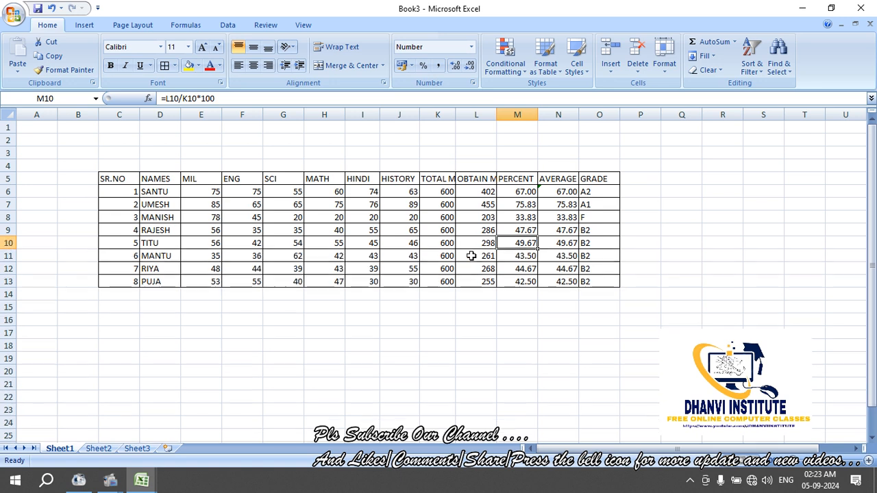
pyautogui.click(668, 70)
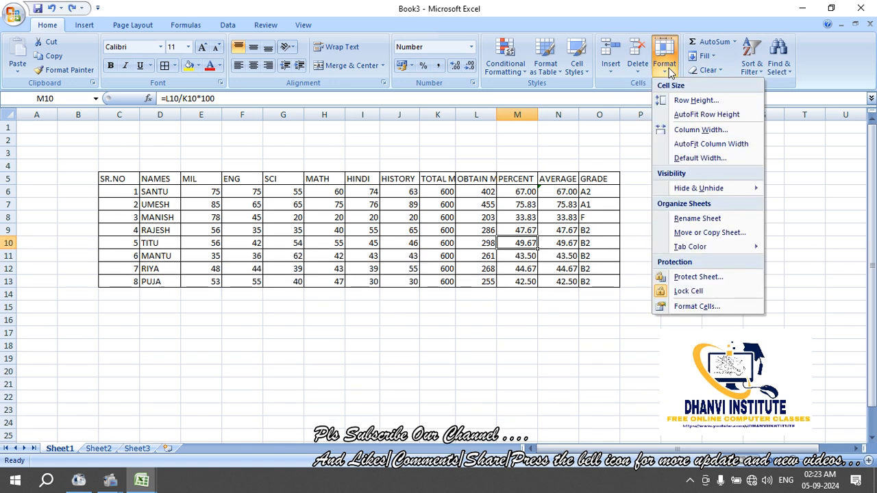
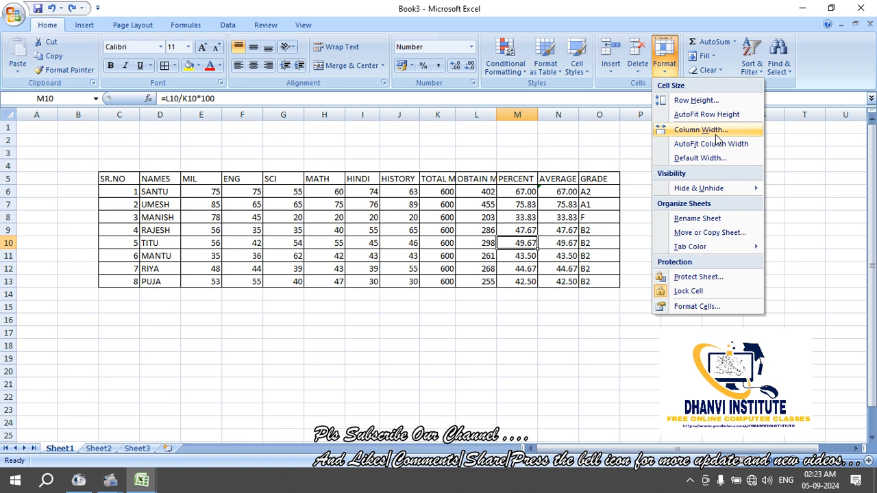
# Set a column width of 10, then undo the change
pyautogui.click(715, 131)
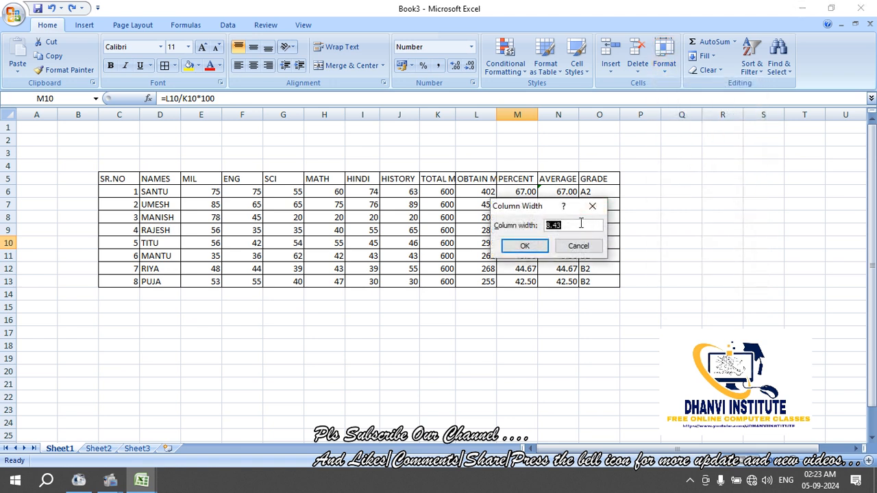
pyautogui.write('10')
pyautogui.press('Return')
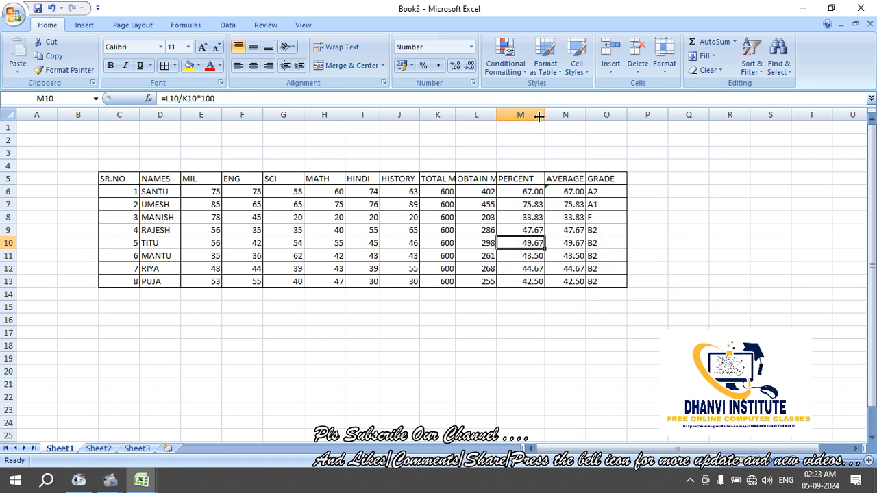
pyautogui.click(553, 140)
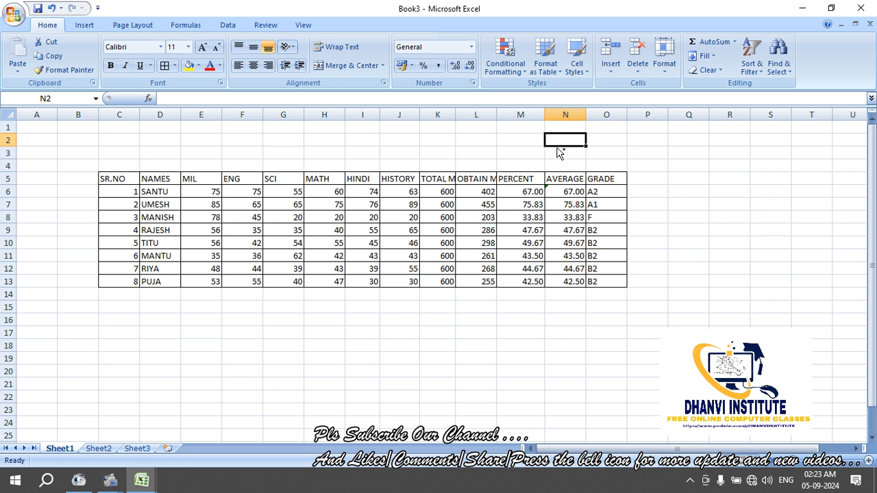
pyautogui.hotkey('ctrl', 'z')
# Change the default column width to 10, then undo it
pyautogui.click(664, 58)
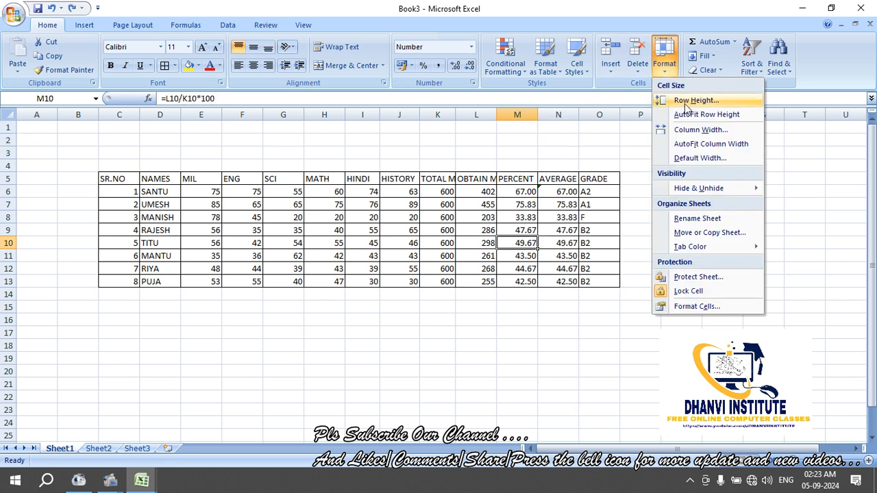
pyautogui.click(700, 158)
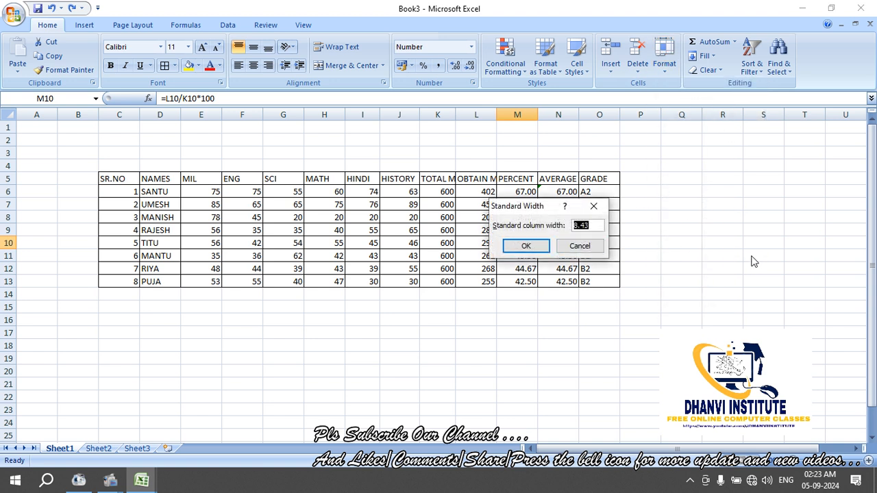
pyautogui.write('10')
pyautogui.press('Return')
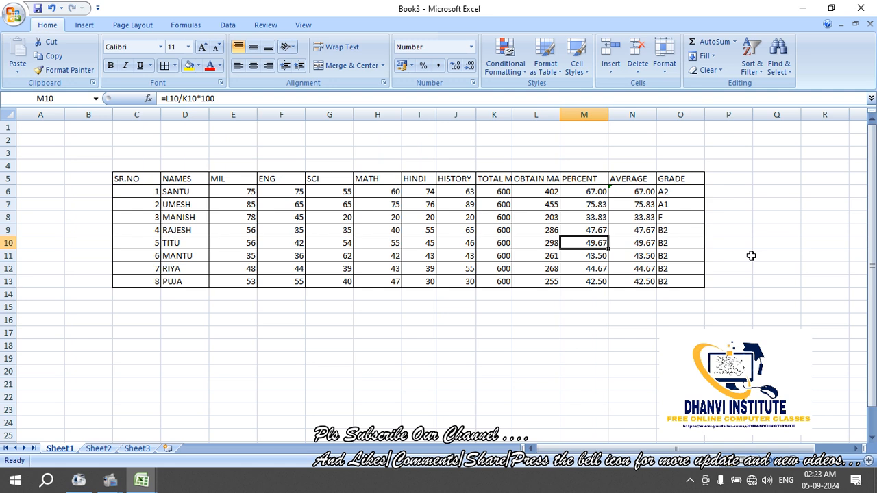
pyautogui.hotkey('ctrl', 'z')
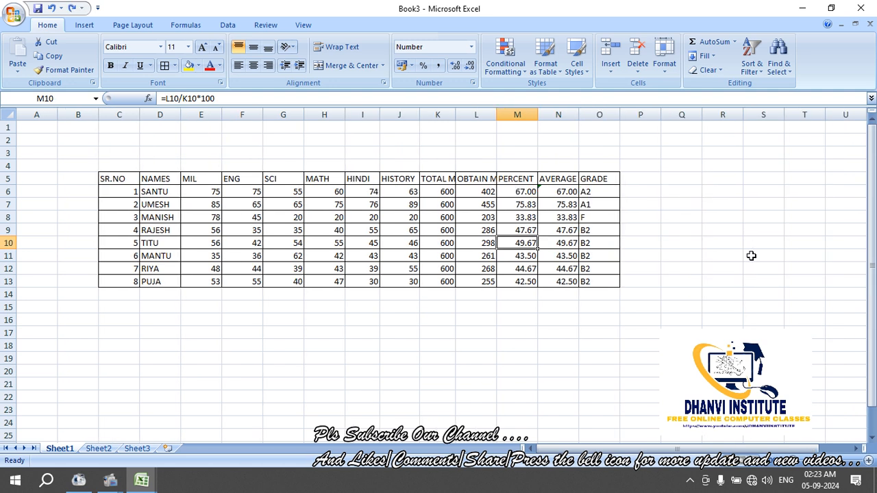
# Widen column K (TOTAL MARKS) and the MATH and MIL columns by dragging their borders
pyautogui.click(663, 69)
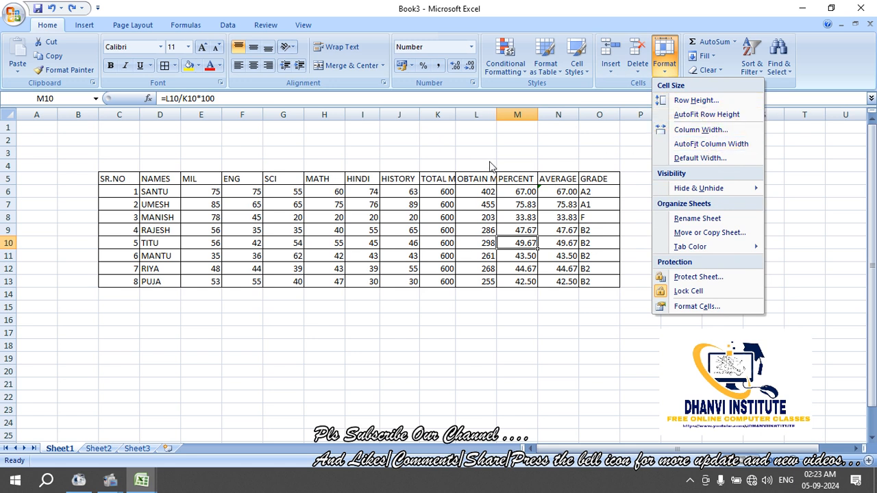
pyautogui.click(458, 134)
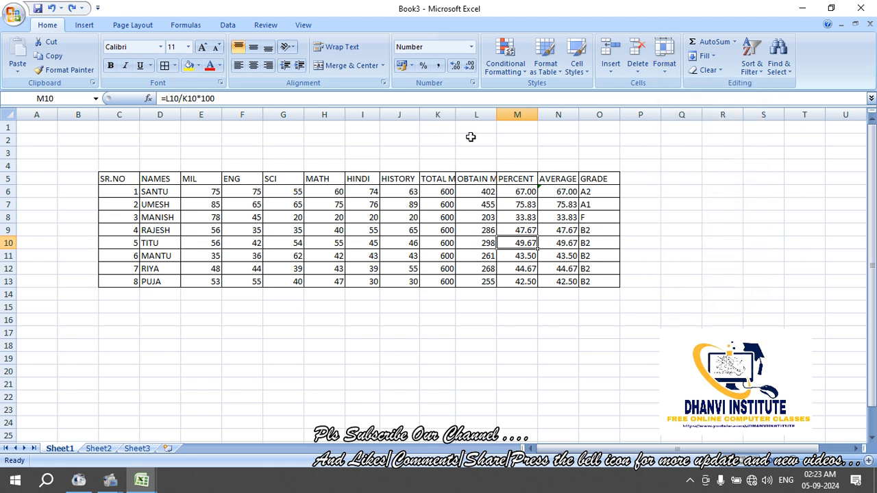
pyautogui.click(470, 137)
pyautogui.moveTo(455, 115); pyautogui.dragTo(490, 117)
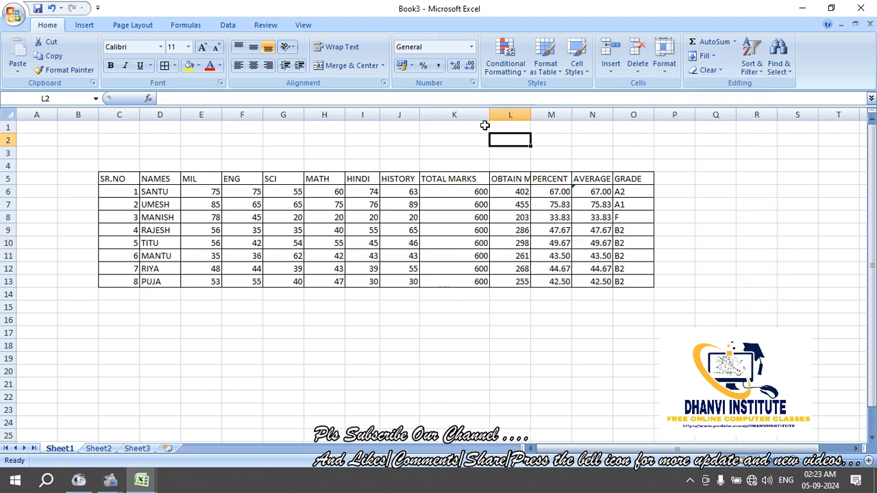
pyautogui.moveTo(345, 115); pyautogui.dragTo(377, 115)
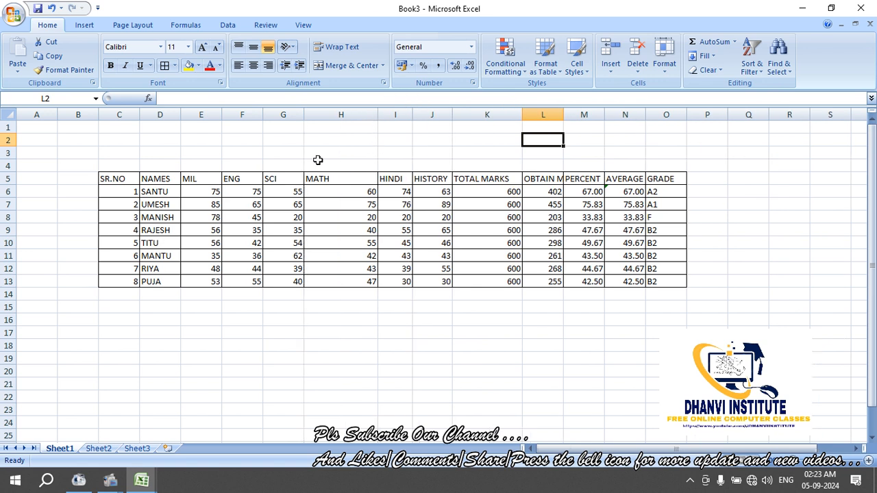
pyautogui.moveTo(222, 115); pyautogui.dragTo(231, 117)
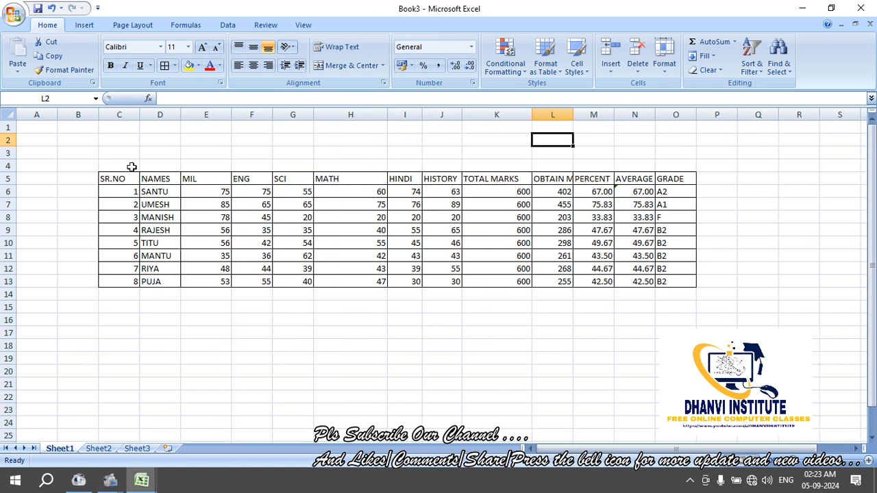
# AutoFit the column width of the whole marksheet table, C5:O13
pyautogui.moveTo(121, 172); pyautogui.dragTo(675, 281)
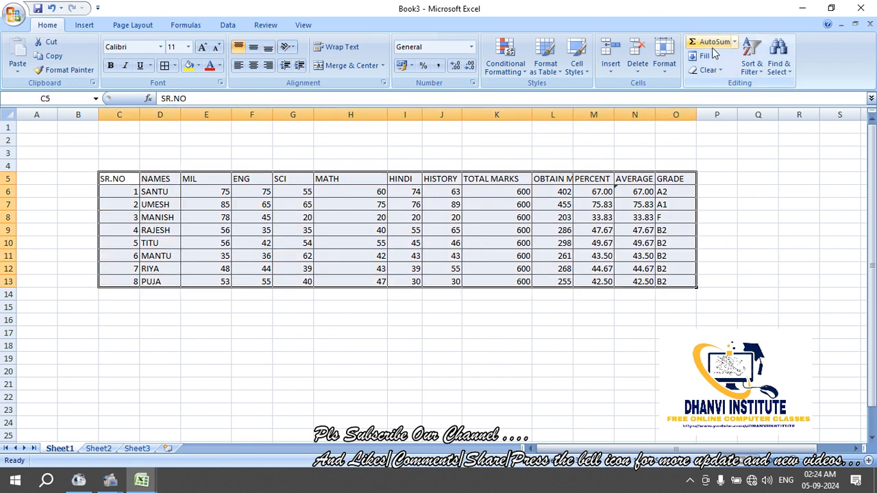
pyautogui.click(666, 72)
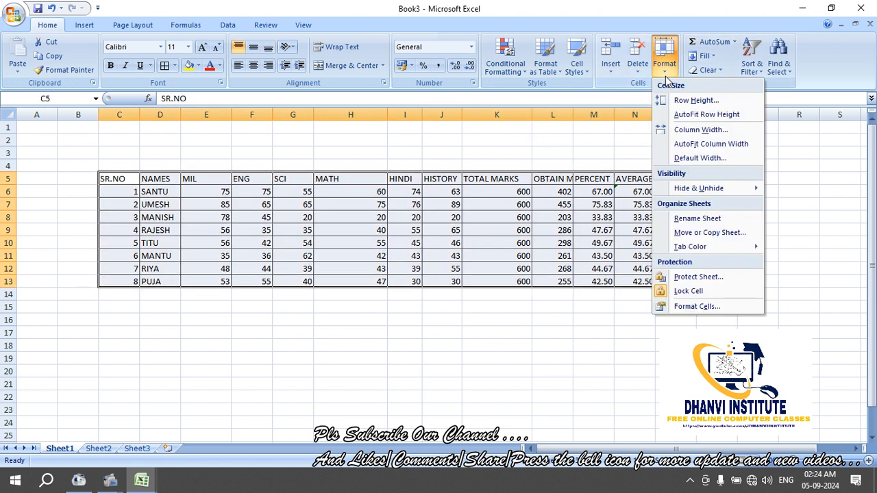
pyautogui.click(692, 150)
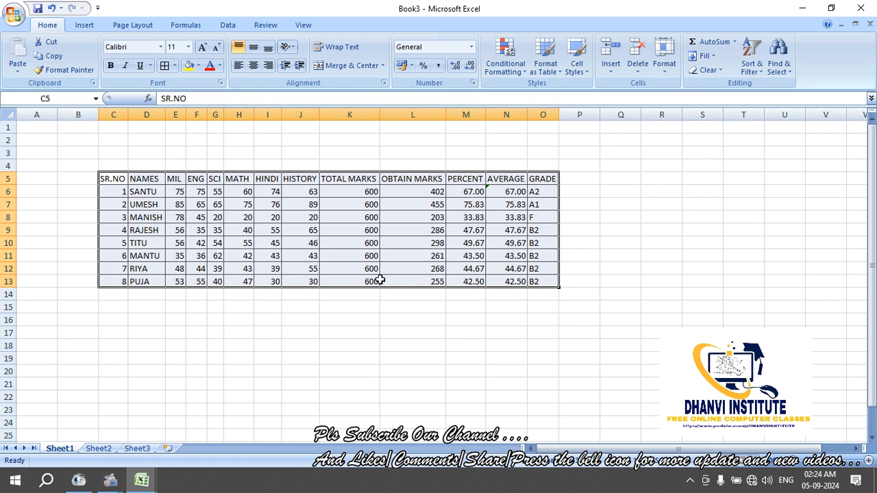
pyautogui.click(459, 155)
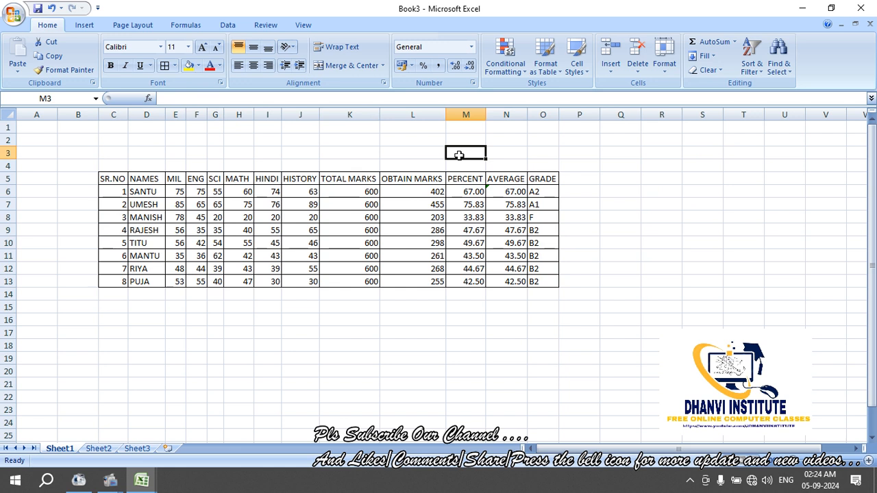
pyautogui.click(13, 15)
pyautogui.moveTo(72, 161)
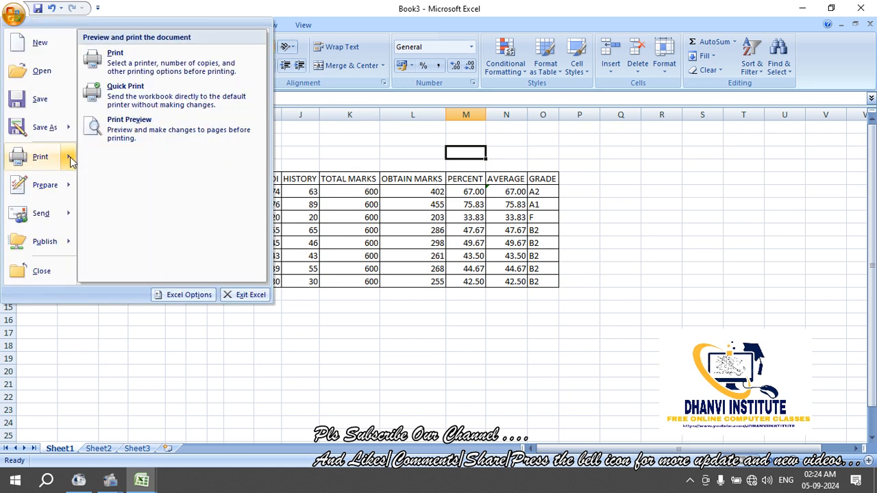
pyautogui.click(125, 140)
pyautogui.click(479, 175)
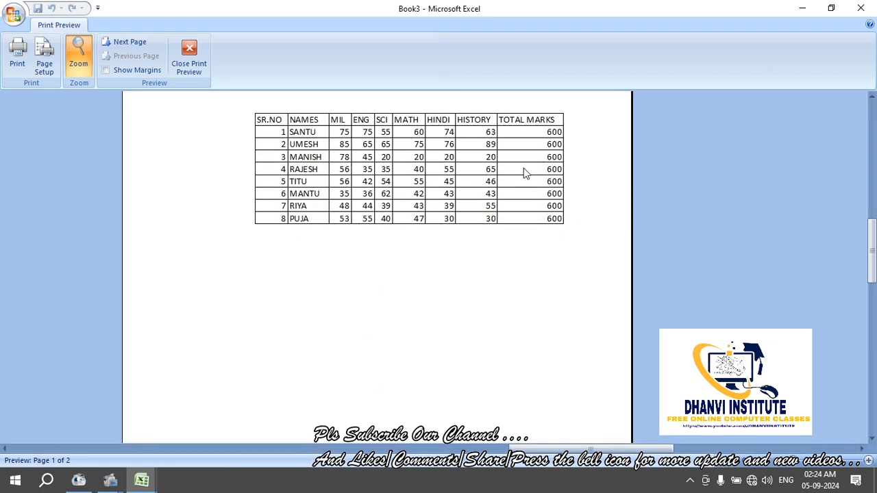
pyautogui.click(524, 173)
pyautogui.click(534, 162)
pyautogui.click(536, 162)
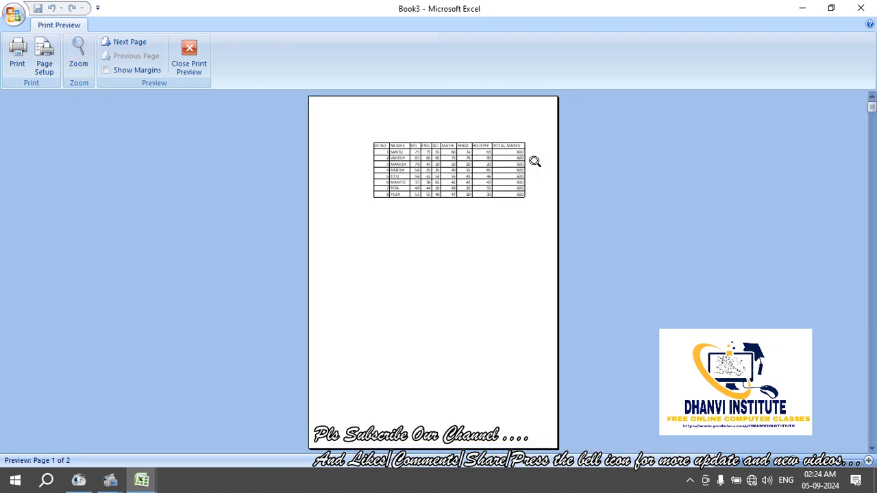
pyautogui.click(193, 66)
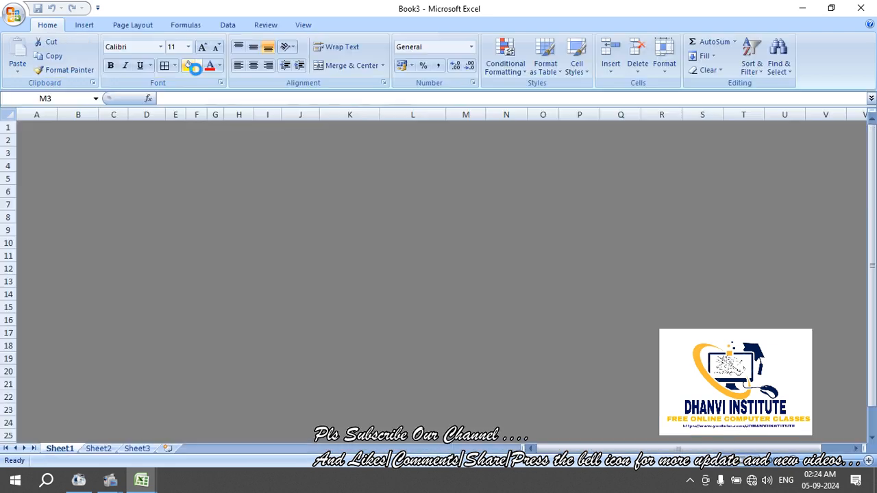
# Narrow column B, then wrap the OBTAIN MARKS heading onto two lines and narrow column L
pyautogui.click(92, 116)
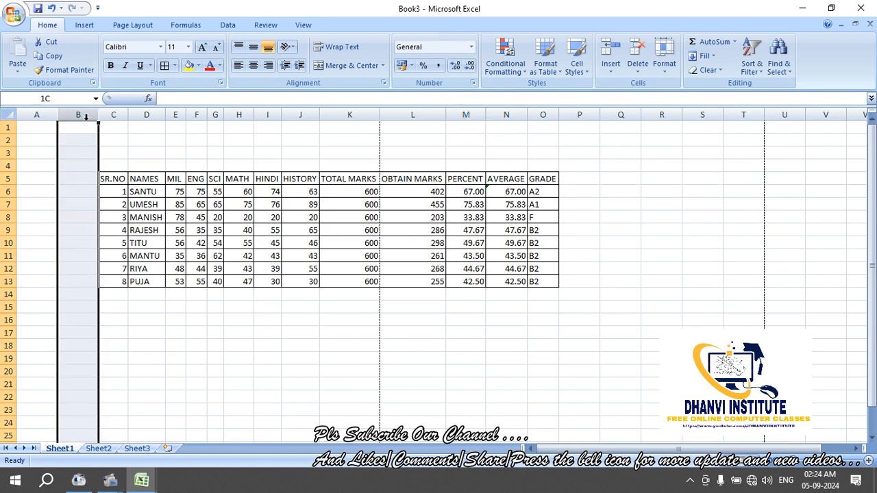
pyautogui.moveTo(95, 120); pyautogui.dragTo(30, 118)
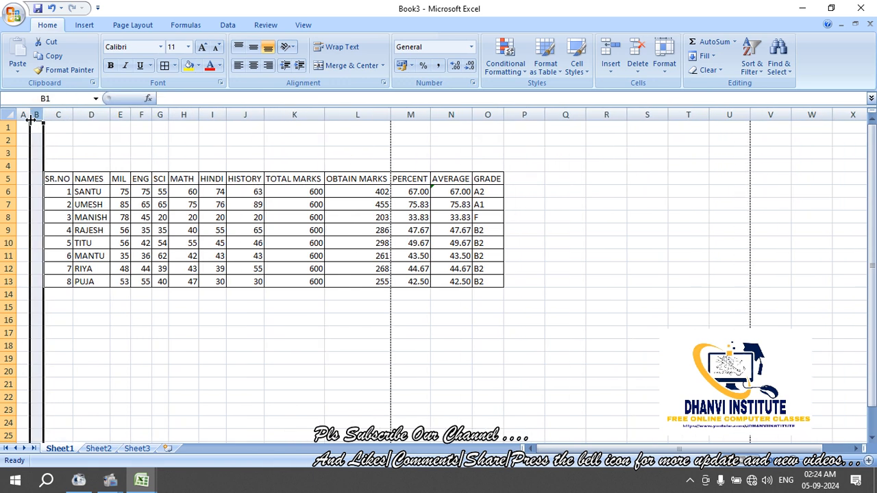
pyautogui.doubleClick(361, 179)
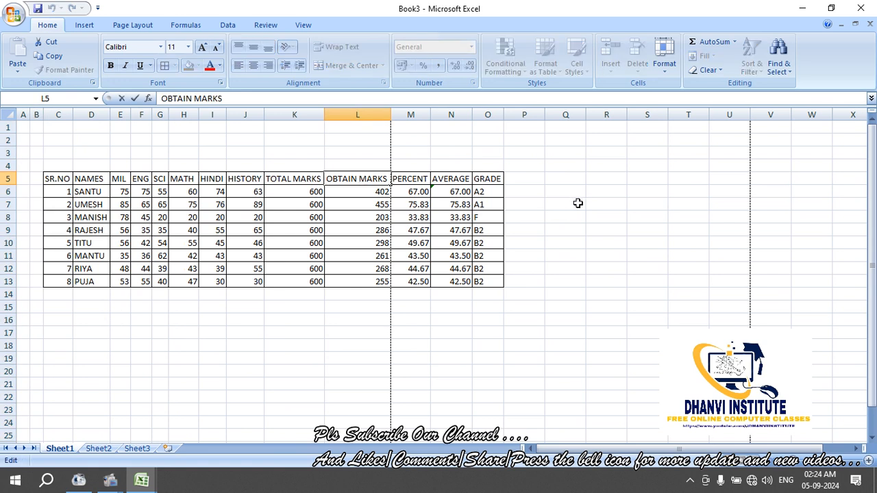
pyautogui.hotkey('alt', 'Return')
pyautogui.press('Return')
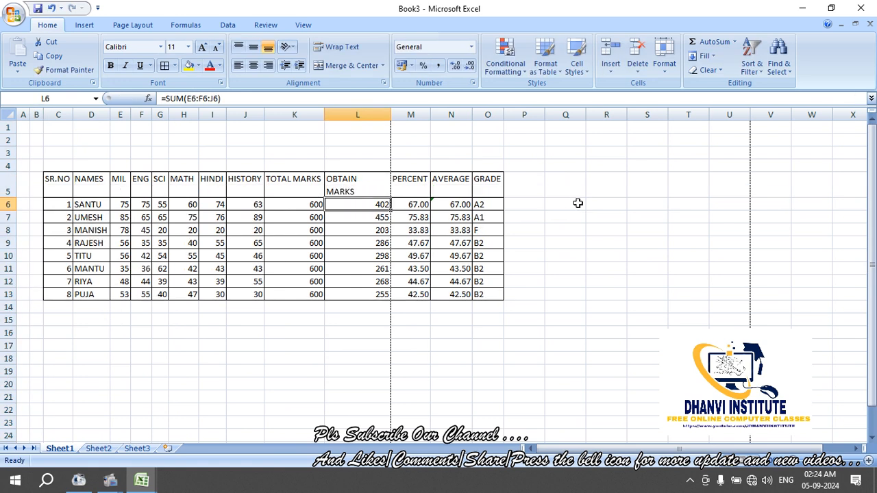
pyautogui.moveTo(391, 118)
pyautogui.mouseDown()
pyautogui.moveTo(364, 126)
pyautogui.moveTo(391, 116)
pyautogui.moveTo(402, 122)
pyautogui.mouseUp()
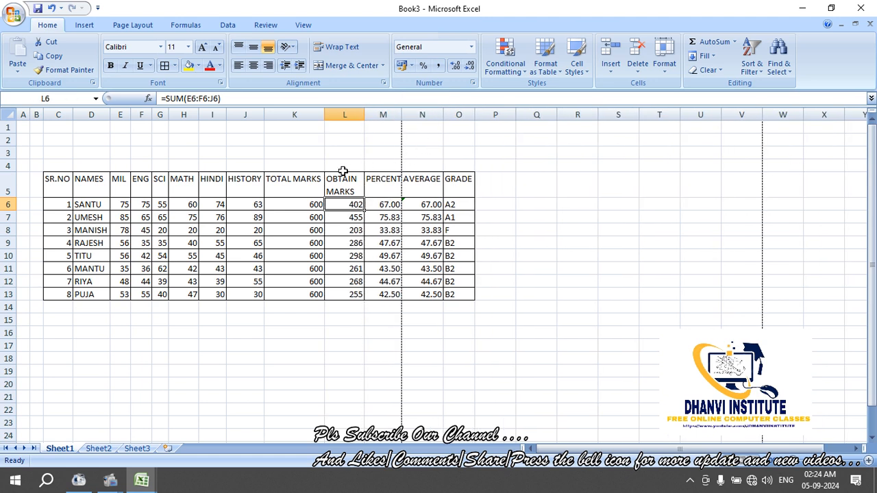
# Wrap the TOTAL MARKS heading onto two lines, narrow column K, and trim column B slightly
pyautogui.click(306, 198)
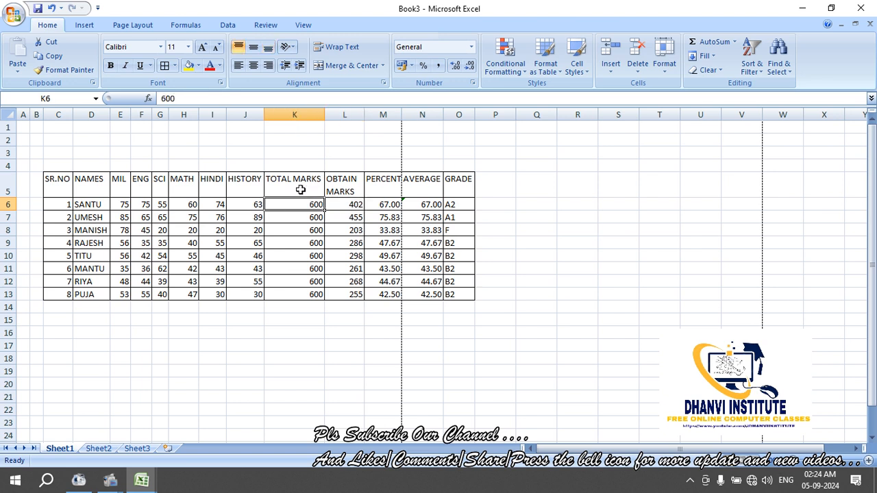
pyautogui.doubleClick(293, 179)
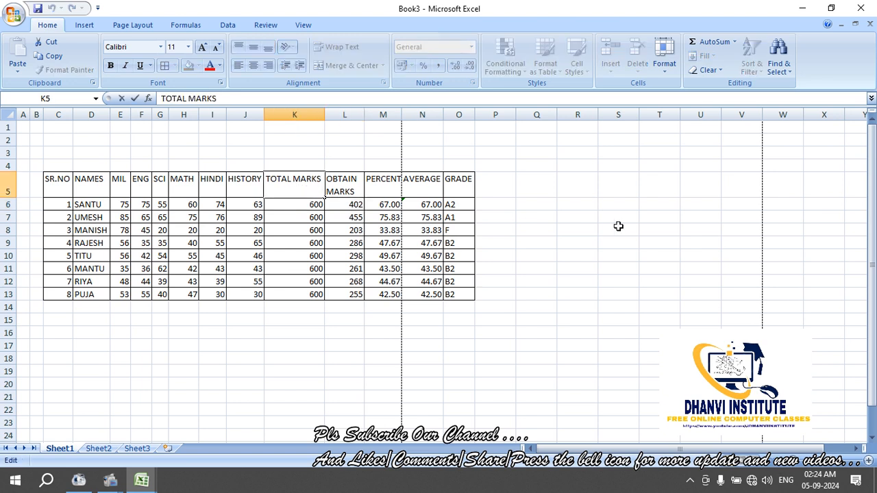
pyautogui.hotkey('alt', 'Return')
pyautogui.press('Return')
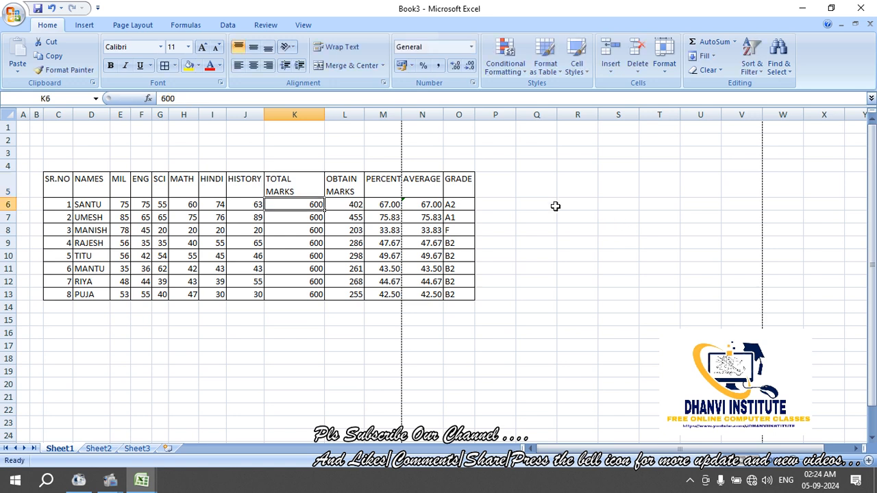
pyautogui.moveTo(325, 118); pyautogui.dragTo(298, 118)
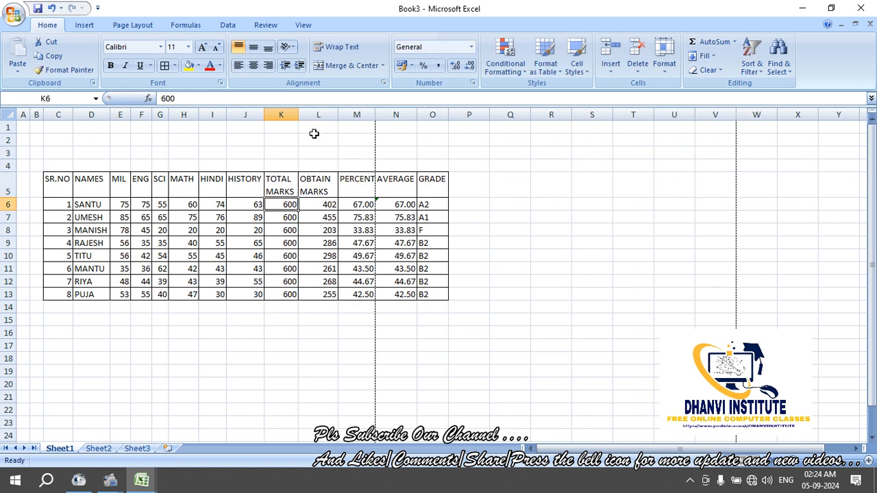
pyautogui.click(541, 177)
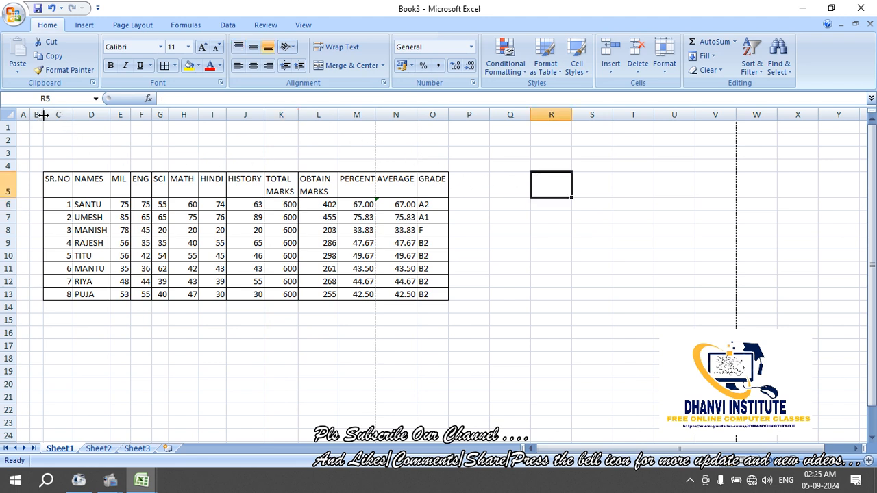
pyautogui.moveTo(42, 115); pyautogui.dragTo(39, 115)
# In Print Preview's Page Setup, change the scaling from 100% to 90% of normal size
pyautogui.click(15, 18)
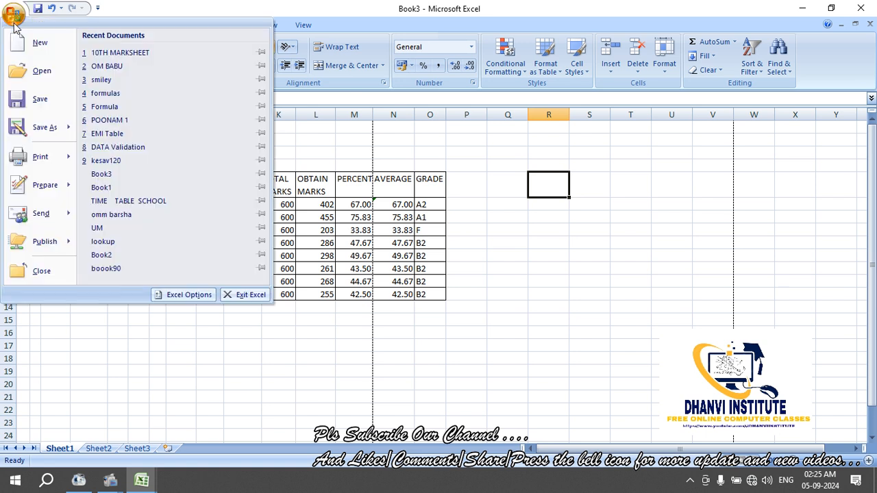
pyautogui.moveTo(65, 157)
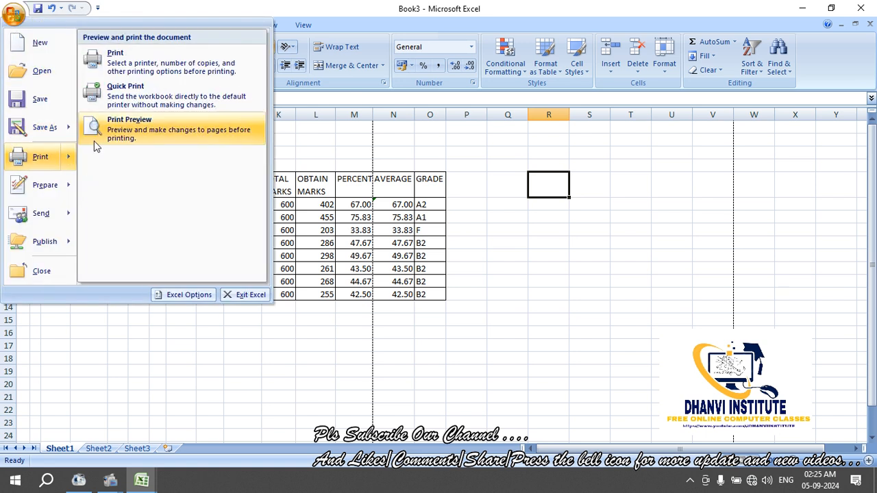
pyautogui.click(94, 141)
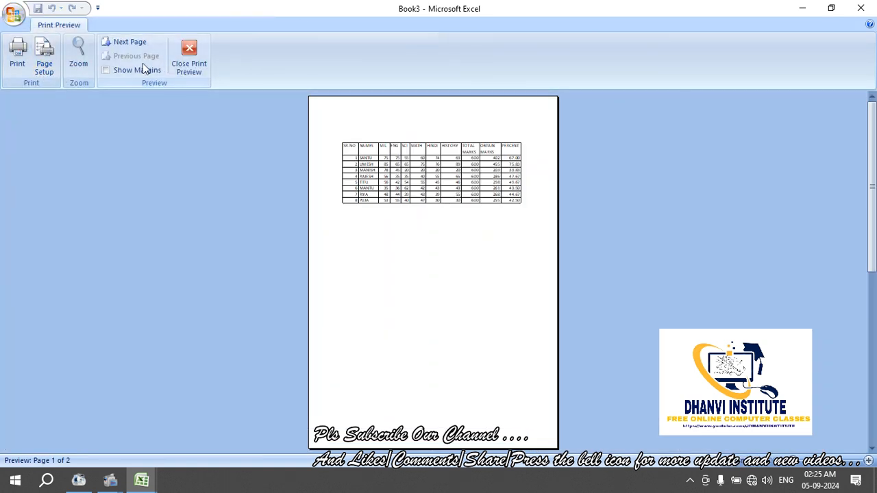
pyautogui.click(44, 62)
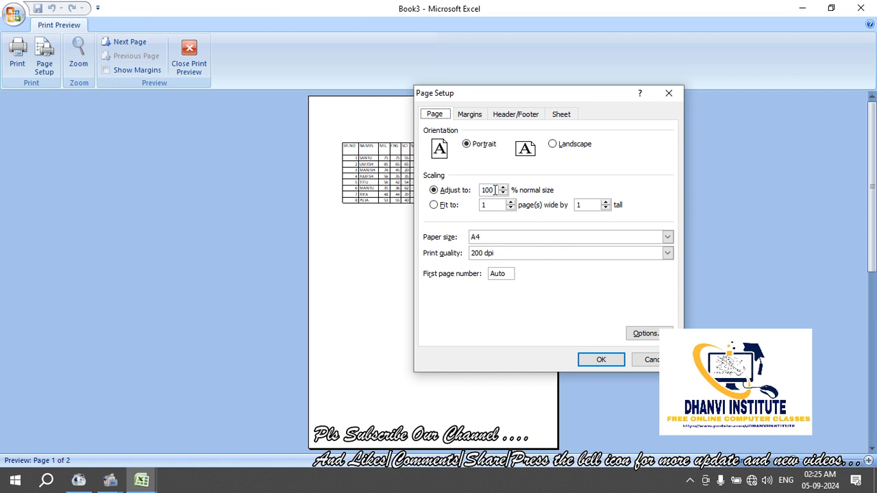
pyautogui.moveTo(495, 191); pyautogui.dragTo(473, 191)
pyautogui.write('90')
pyautogui.press('Return')
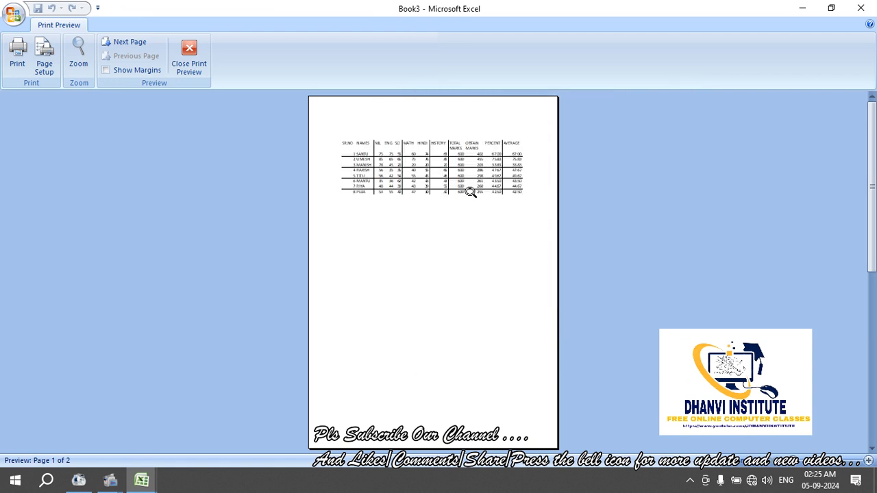
pyautogui.click(471, 192)
pyautogui.click(472, 193)
pyautogui.click(188, 58)
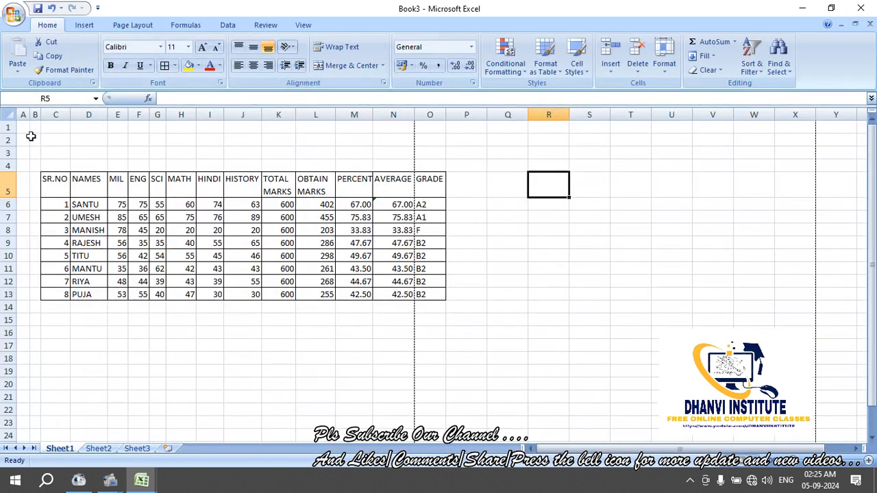
# Delete the empty column A so the marksheet shifts left to start at column B
pyautogui.rightClick(24, 118)
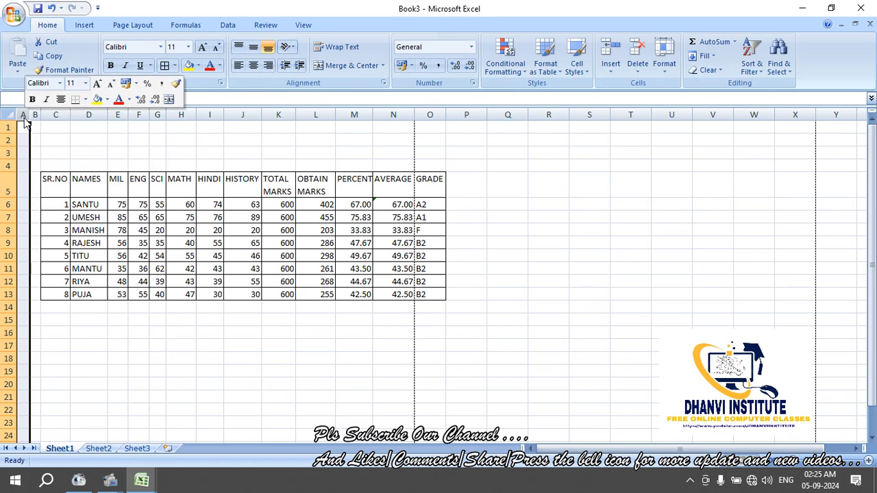
pyautogui.click(86, 198)
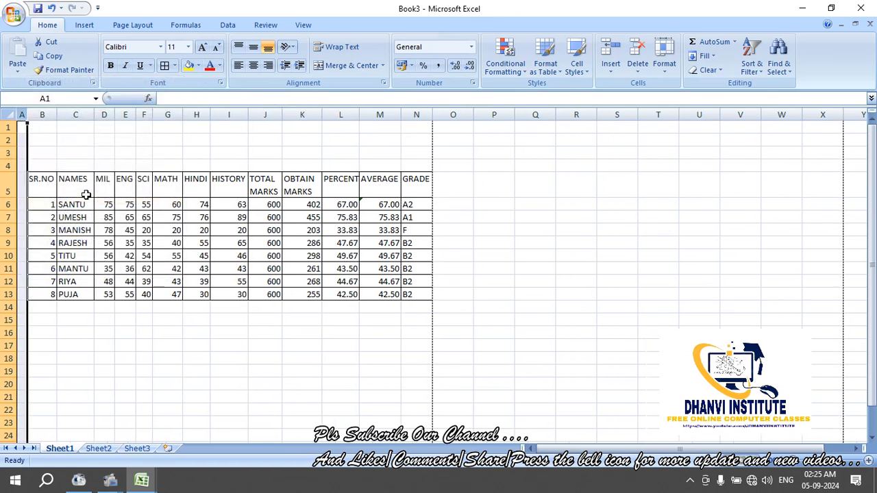
pyautogui.click(217, 305)
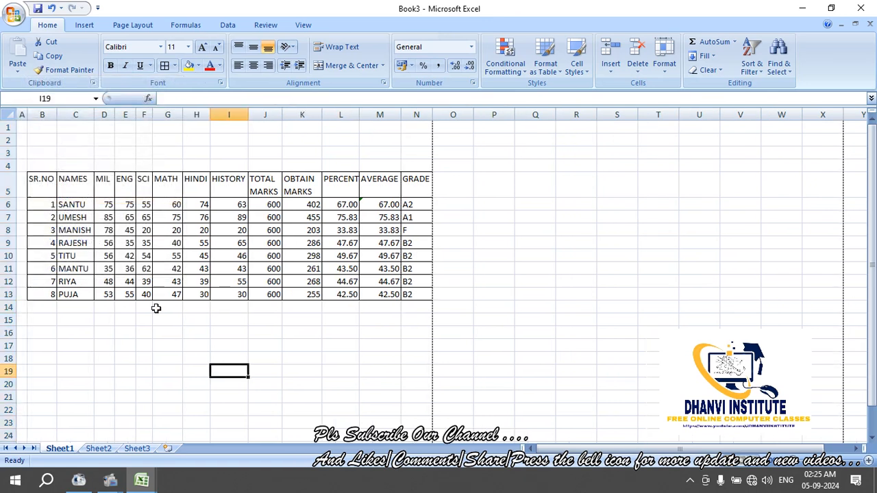
pyautogui.click(144, 333)
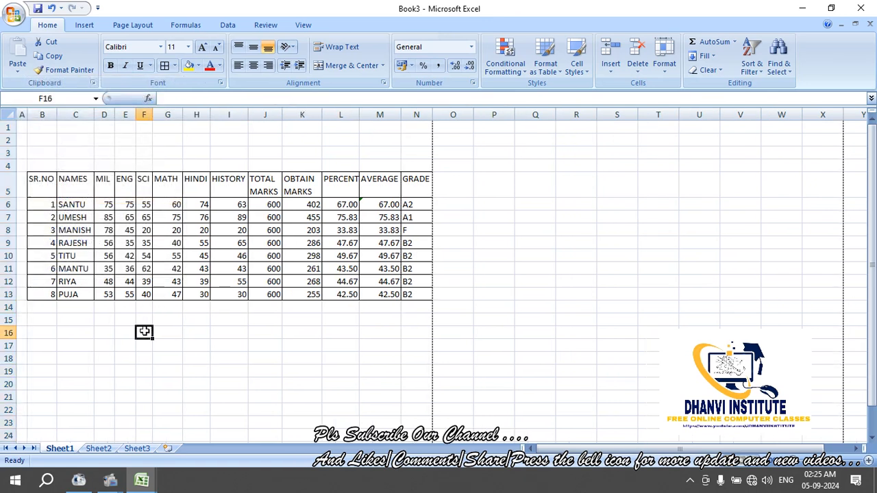
# Review the table headings and the calculated results in K6:N13, including the SUM formula
pyautogui.click(43, 176)
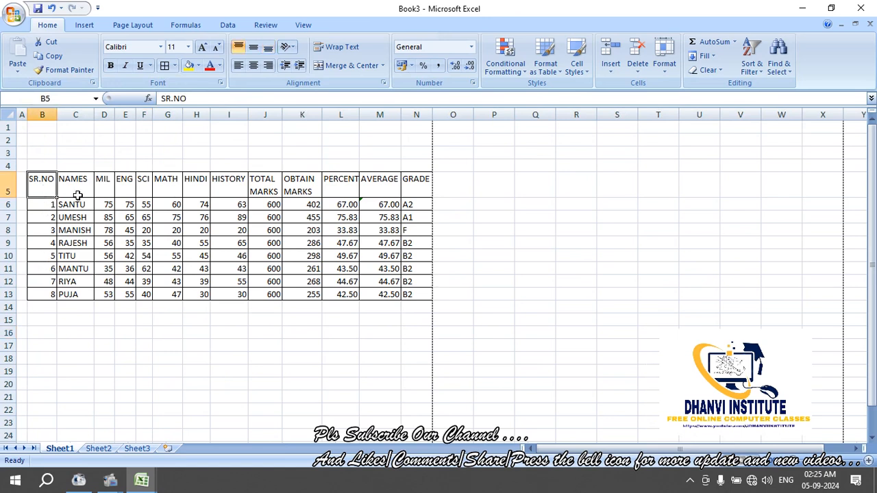
pyautogui.click(70, 180)
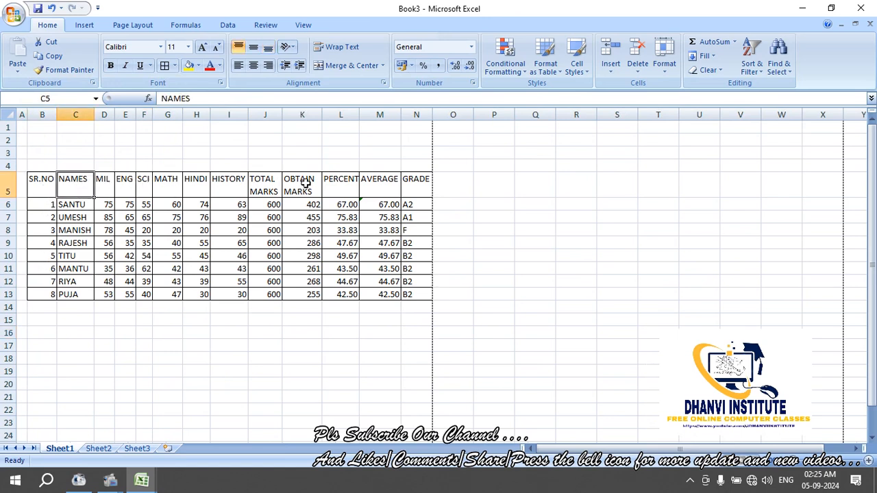
pyautogui.click(273, 184)
pyautogui.click(271, 206)
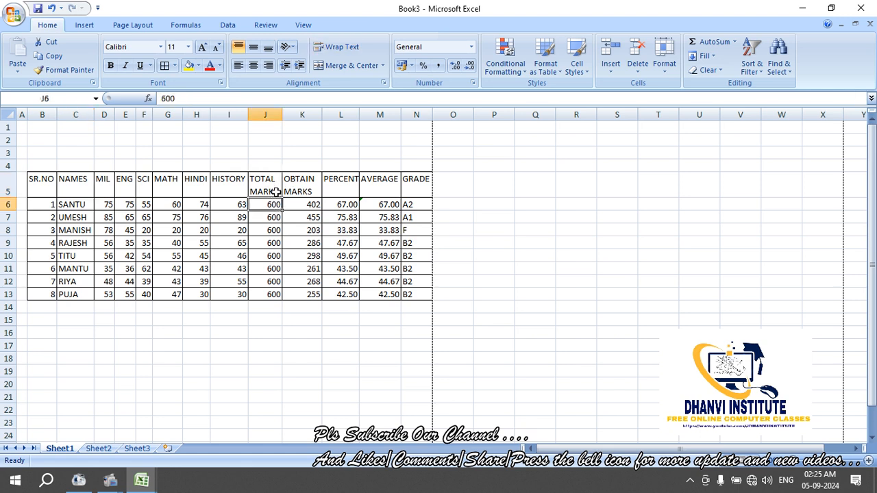
pyautogui.click(306, 205)
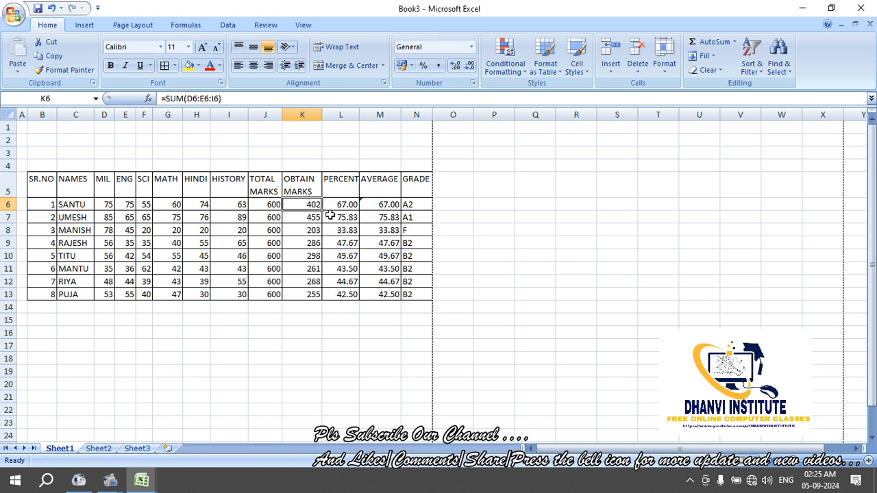
pyautogui.click(366, 215)
pyautogui.moveTo(310, 205); pyautogui.dragTo(404, 294)
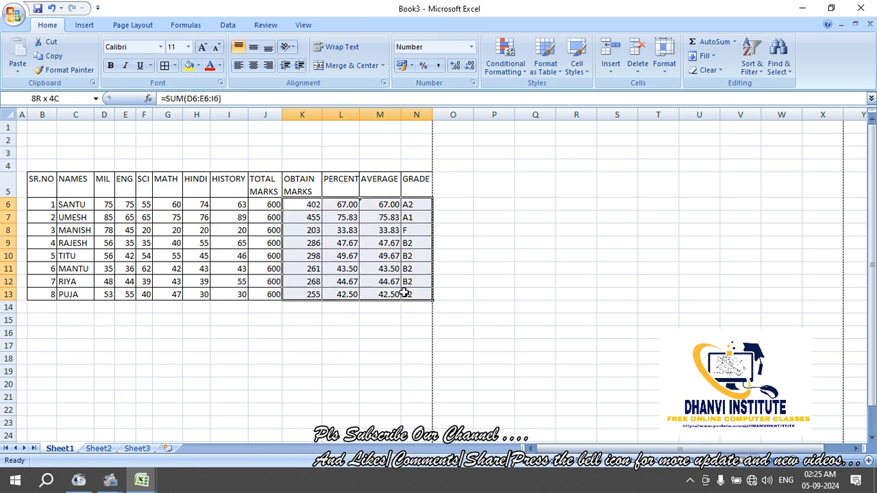
pyautogui.click(368, 319)
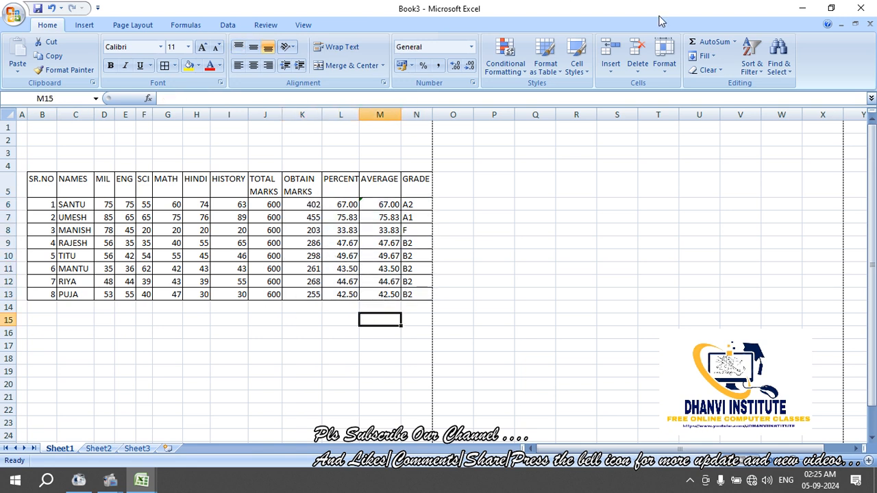
pyautogui.click(665, 74)
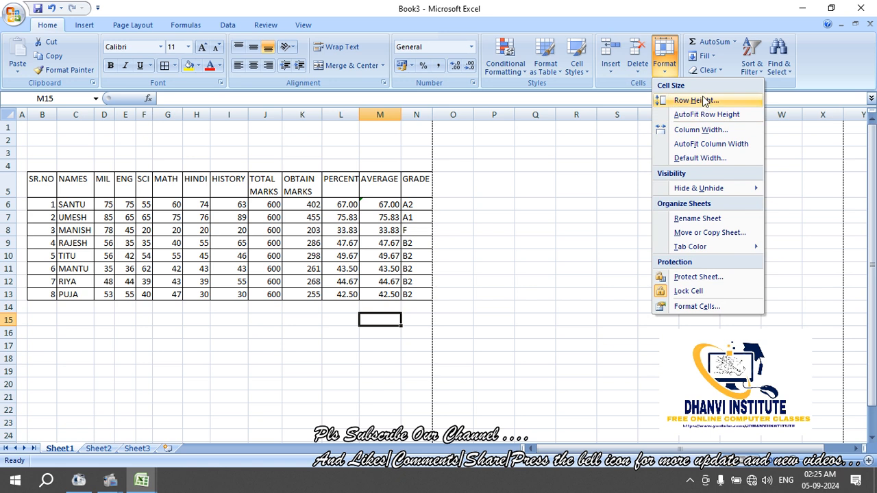
pyautogui.moveTo(713, 190)
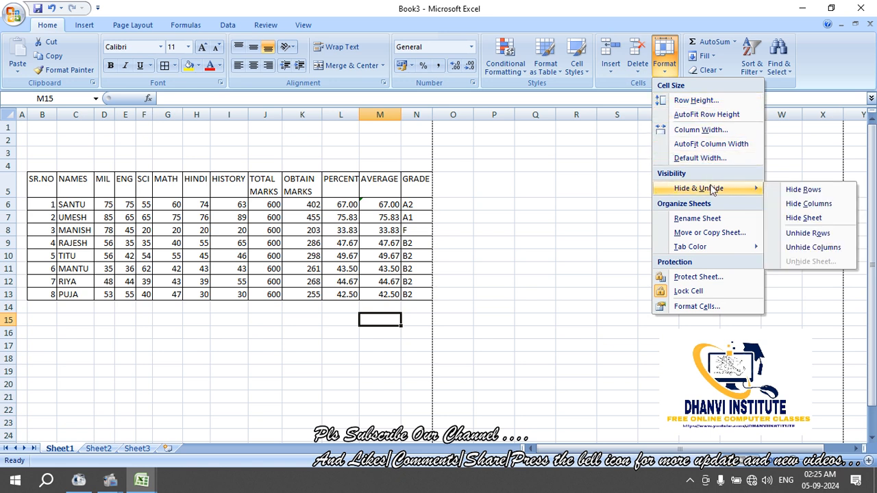
pyautogui.click(292, 289)
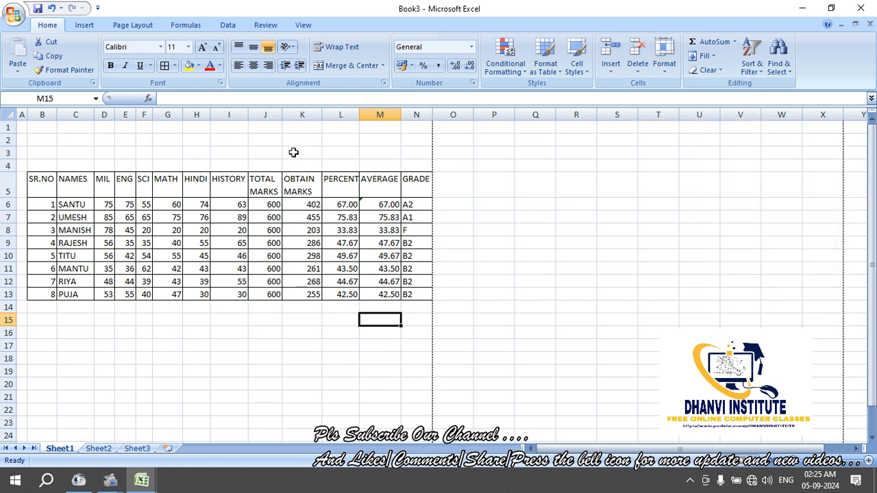
pyautogui.click(300, 115)
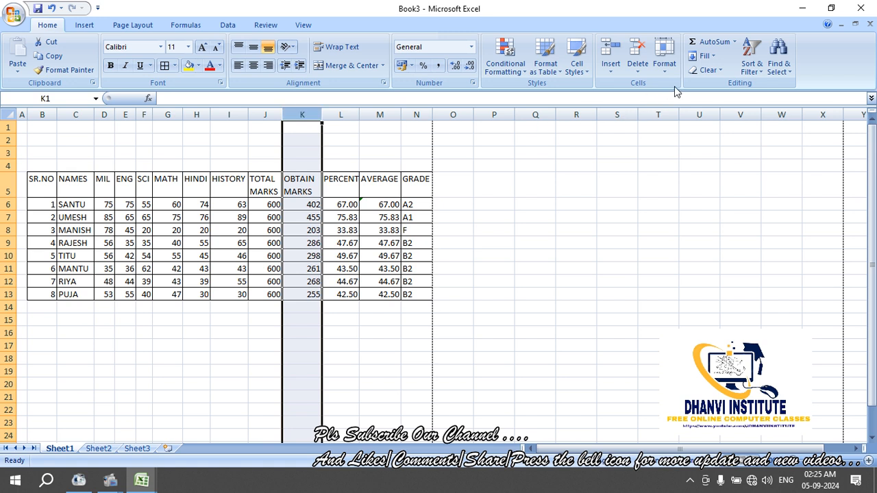
pyautogui.click(664, 61)
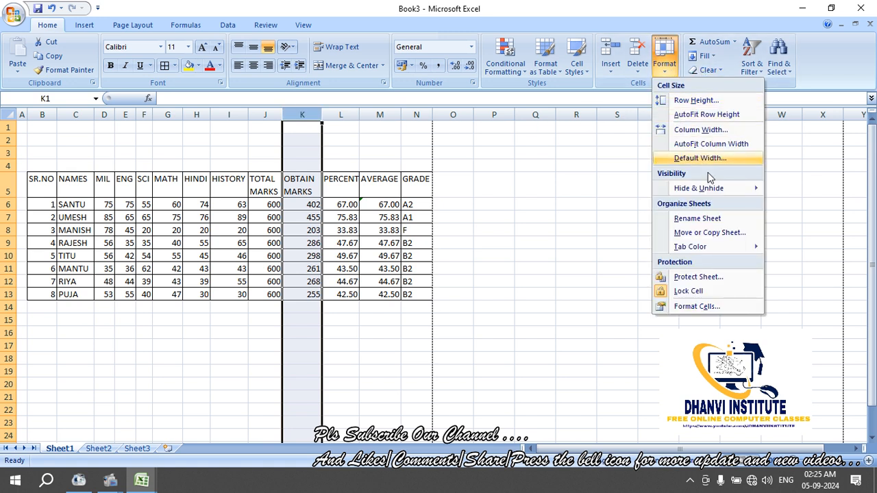
pyautogui.moveTo(713, 187)
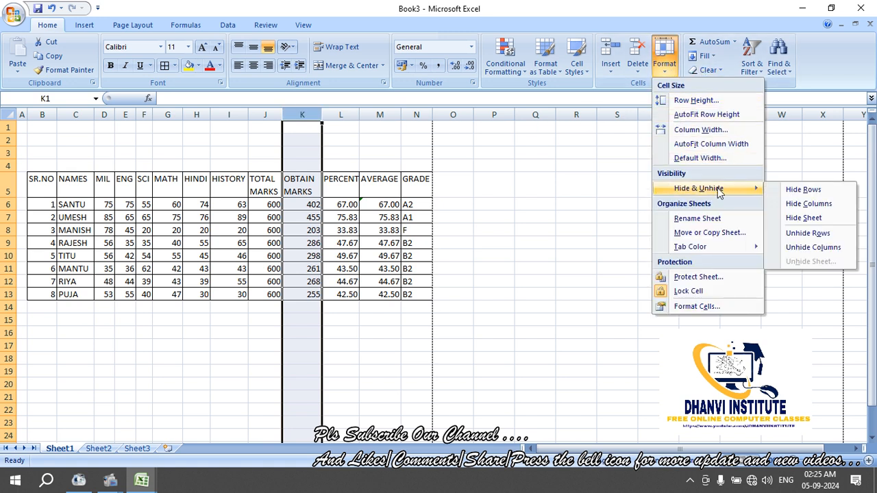
pyautogui.click(793, 204)
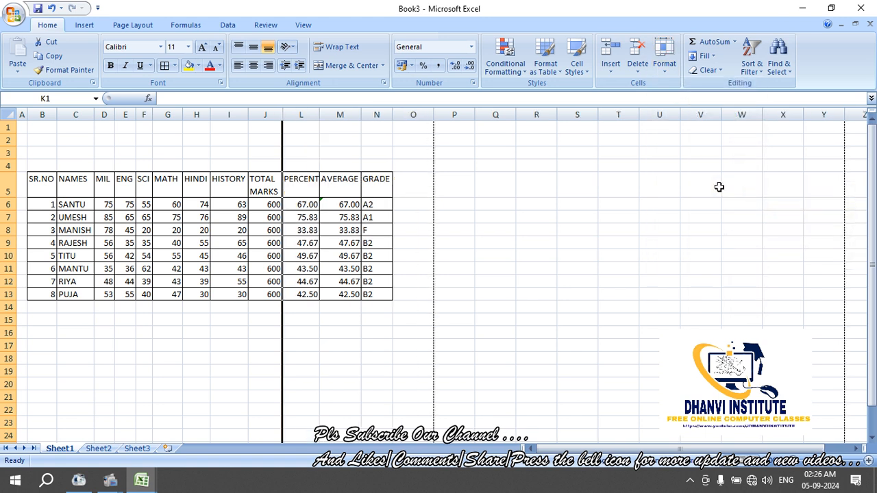
pyautogui.click(337, 166)
pyautogui.click(264, 114)
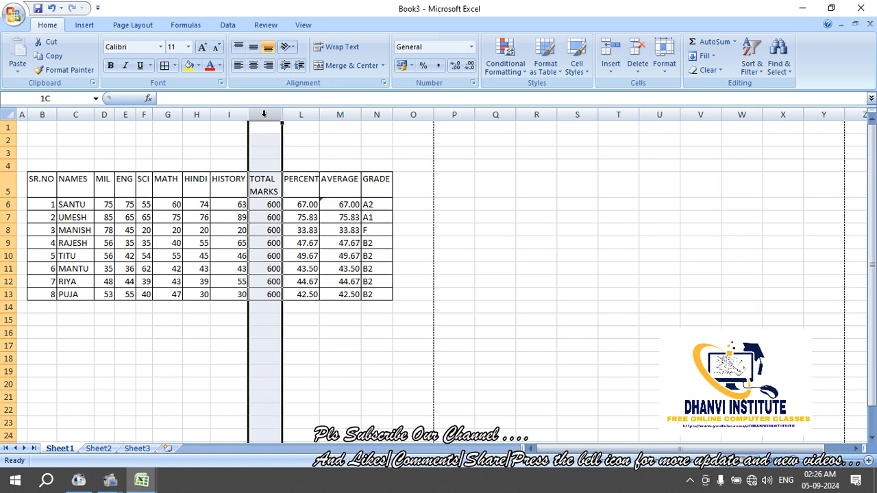
pyautogui.moveTo(280, 115); pyautogui.dragTo(302, 115)
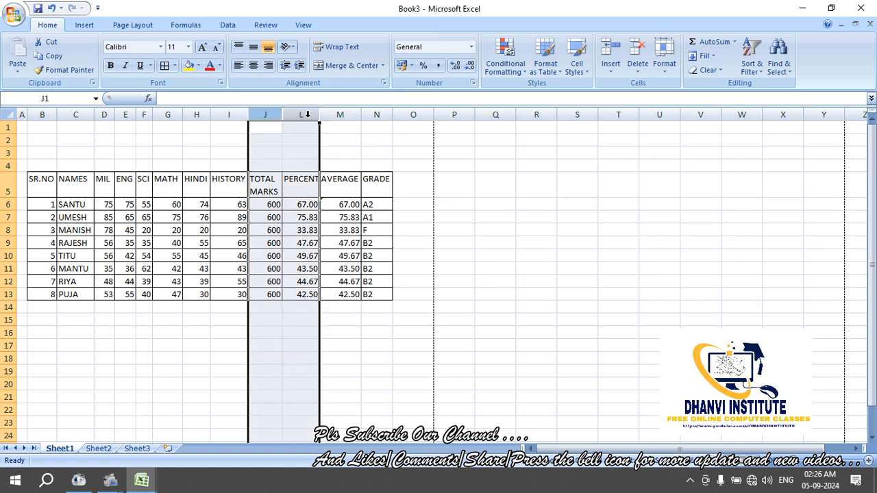
pyautogui.click(665, 65)
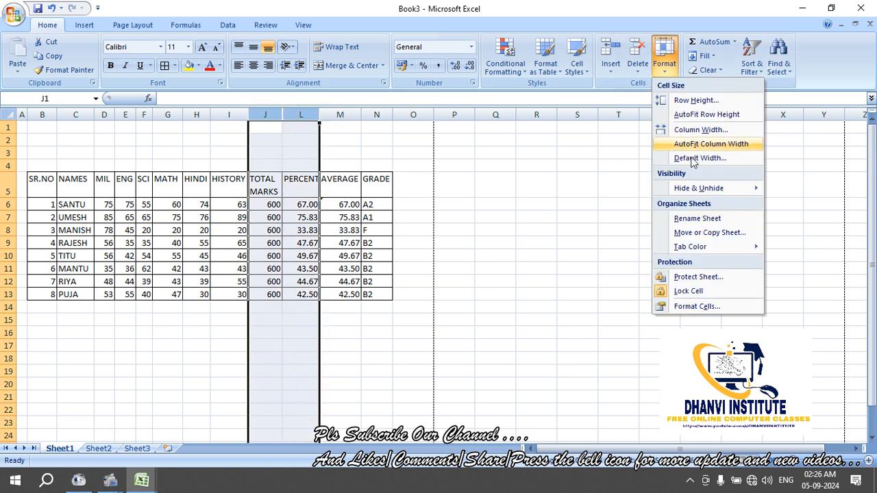
pyautogui.moveTo(705, 193)
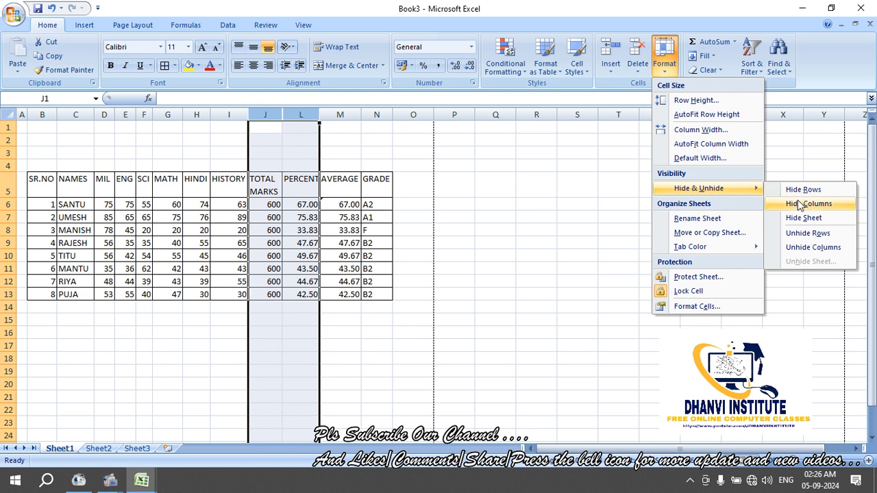
pyautogui.click(809, 247)
pyautogui.click(204, 336)
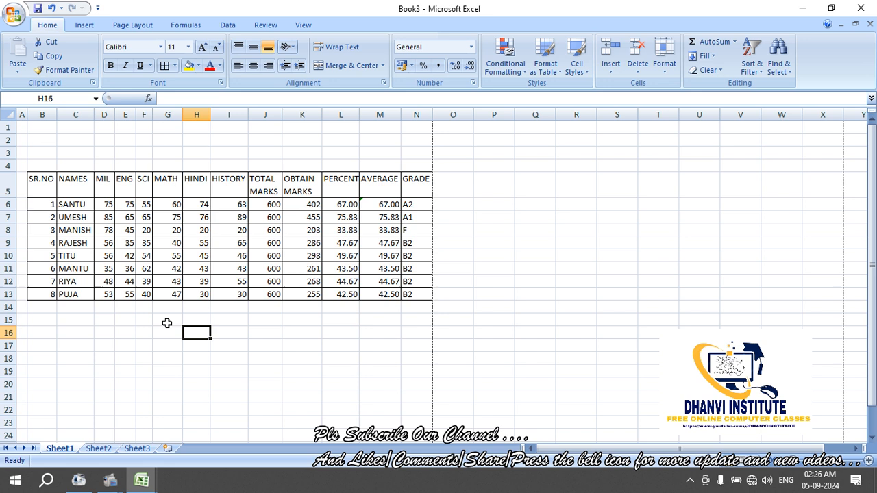
# Open the format options without changes, and view Sheet2 before returning to Sheet1
pyautogui.click(656, 74)
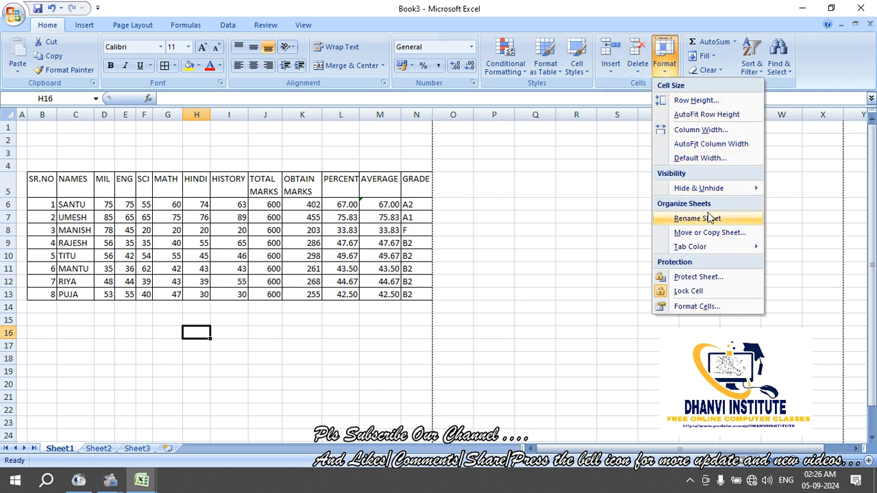
pyautogui.click(369, 340)
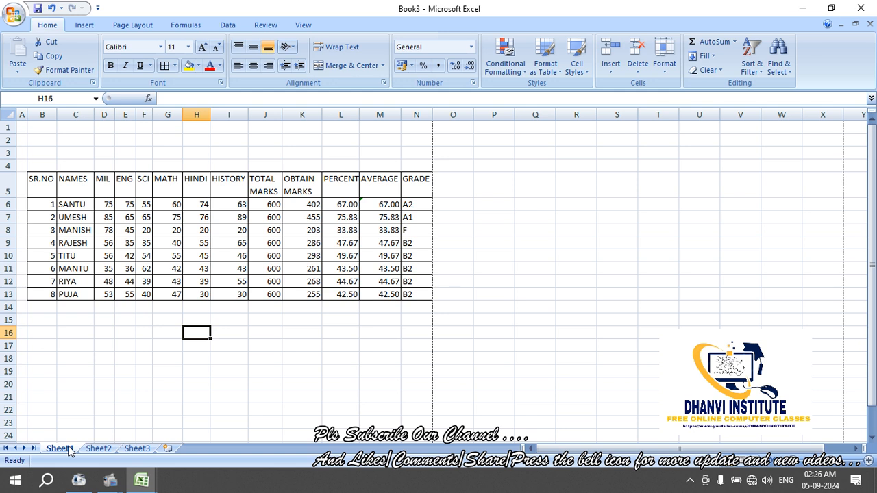
pyautogui.click(97, 448)
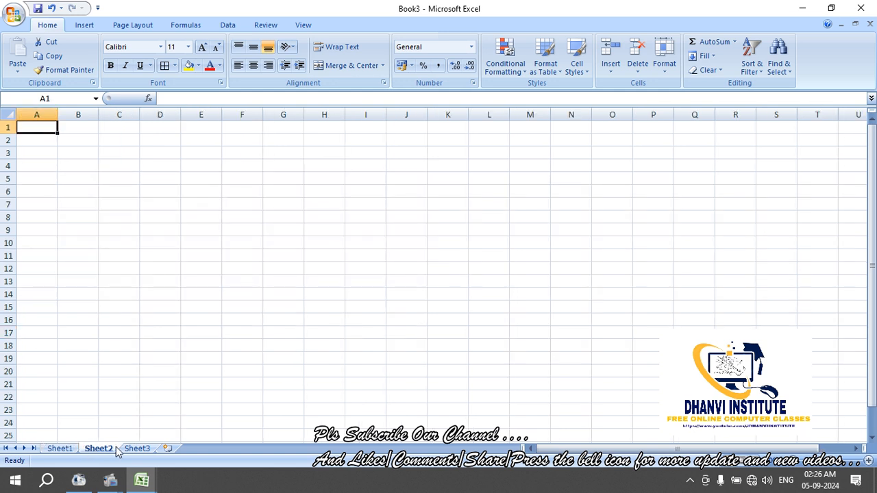
pyautogui.click(60, 449)
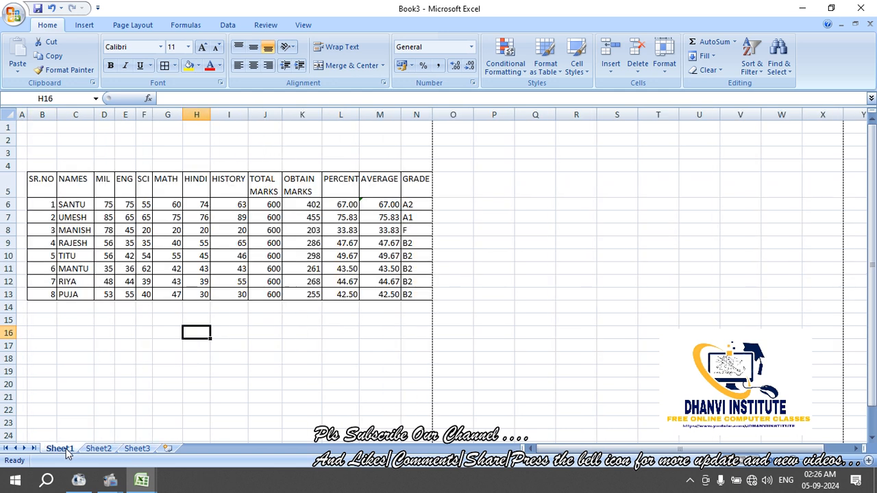
# Insert a new blank worksheet and rename it sep
pyautogui.click(167, 449)
pyautogui.rightClick(165, 452)
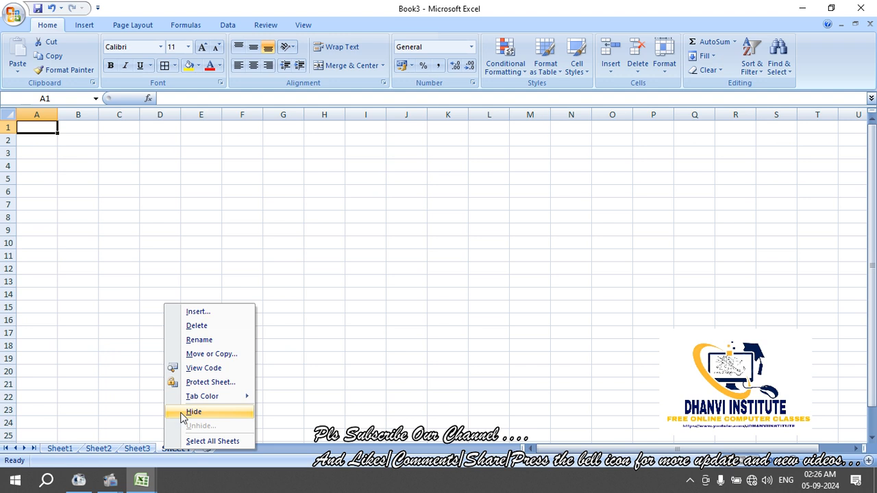
pyautogui.click(200, 339)
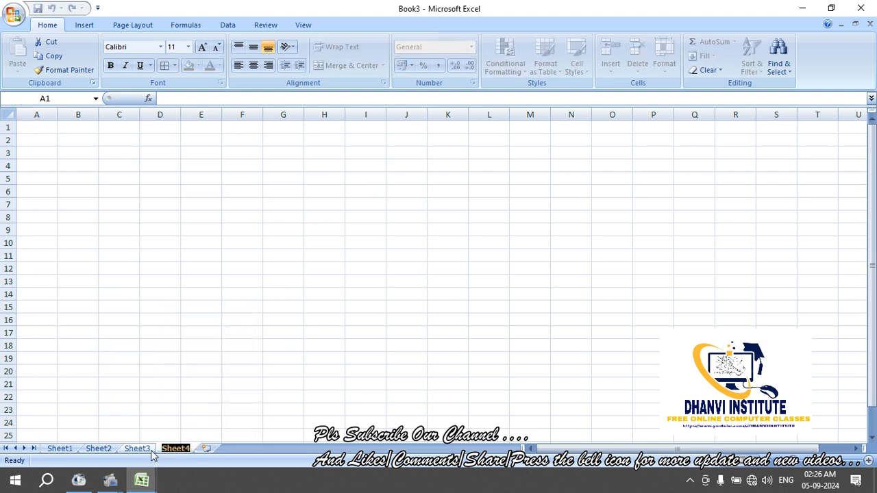
pyautogui.write('sep')
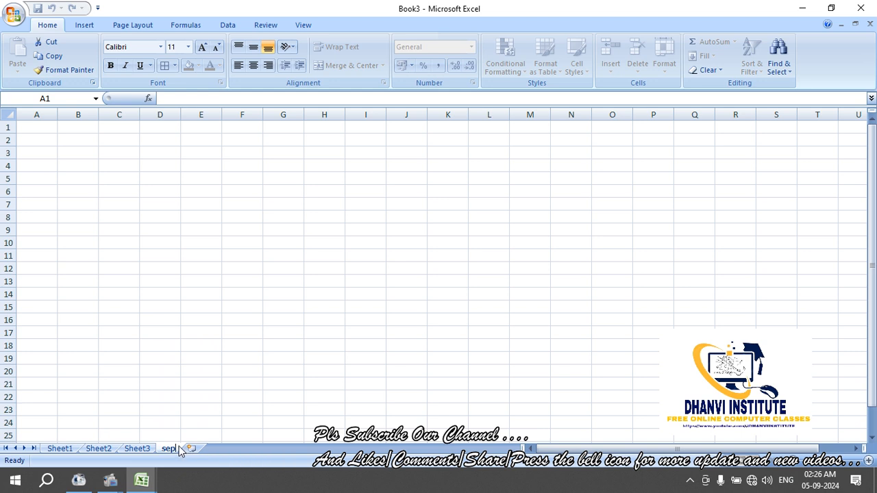
pyautogui.click(200, 397)
# Change the sep sheet's tab colour to yellow
pyautogui.rightClick(170, 452)
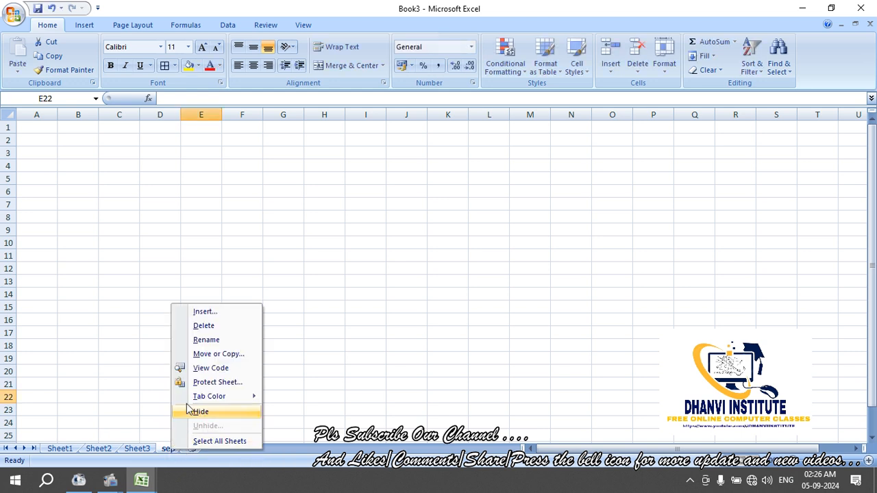
pyautogui.moveTo(195, 399)
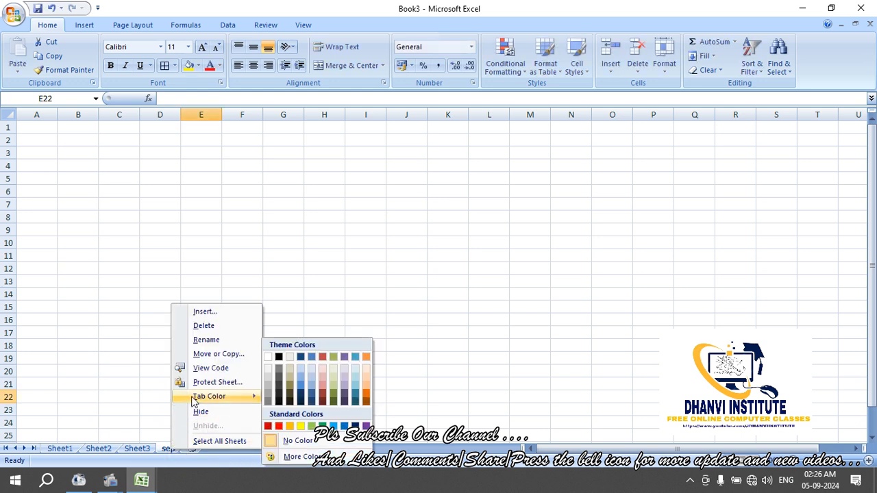
pyautogui.click(300, 427)
pyautogui.click(310, 343)
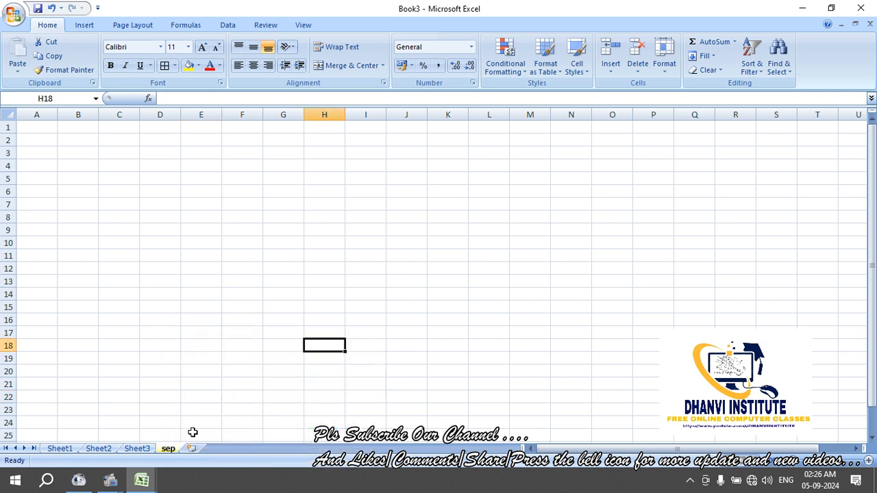
# Browse the sep tab options and the cell and sheet Format options without making changes
pyautogui.rightClick(175, 453)
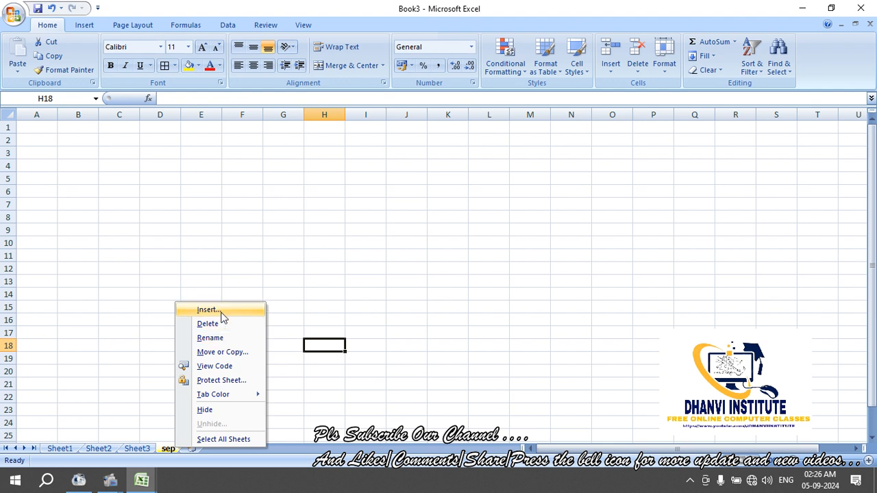
pyautogui.moveTo(231, 396)
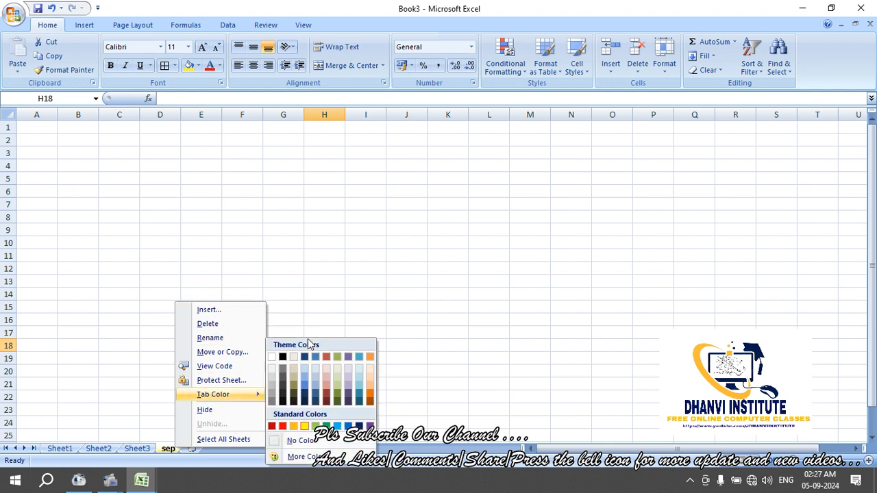
pyautogui.click(663, 77)
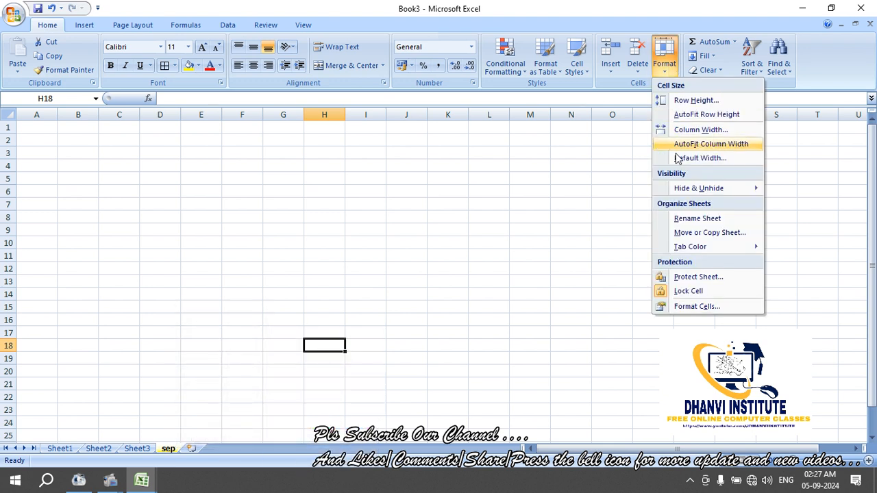
pyautogui.moveTo(709, 248)
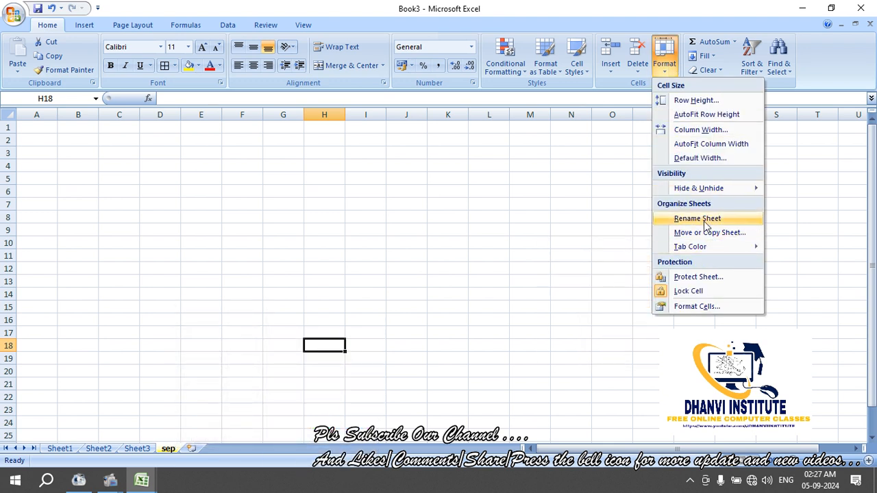
pyautogui.click(568, 242)
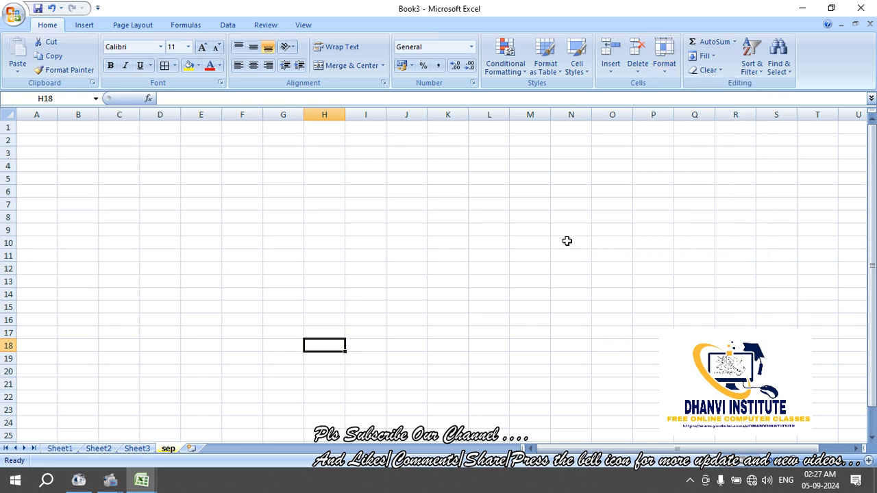
pyautogui.click(664, 58)
# Protect the sep sheet with a password and confirm that cell edits are now blocked
pyautogui.click(689, 277)
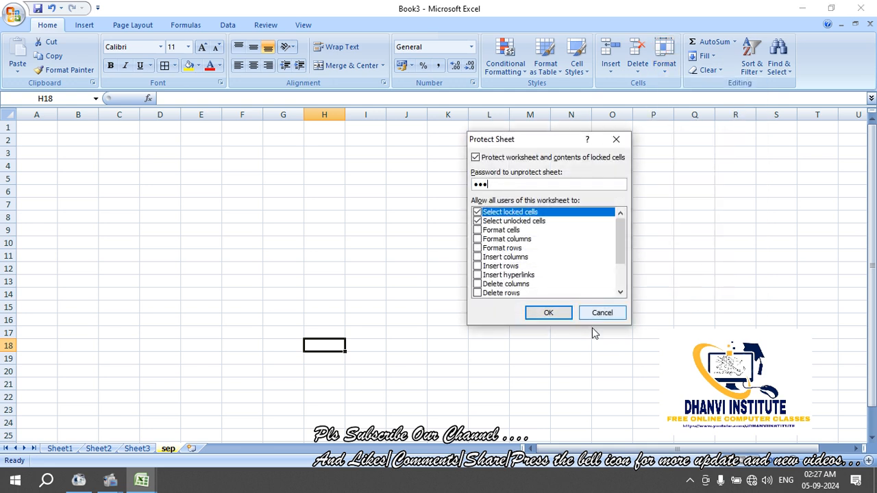
pyautogui.click(564, 313)
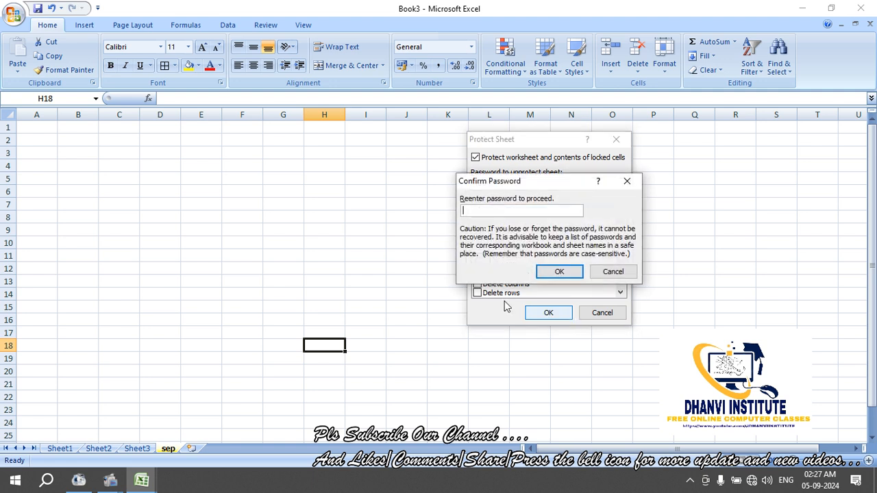
pyautogui.click(556, 277)
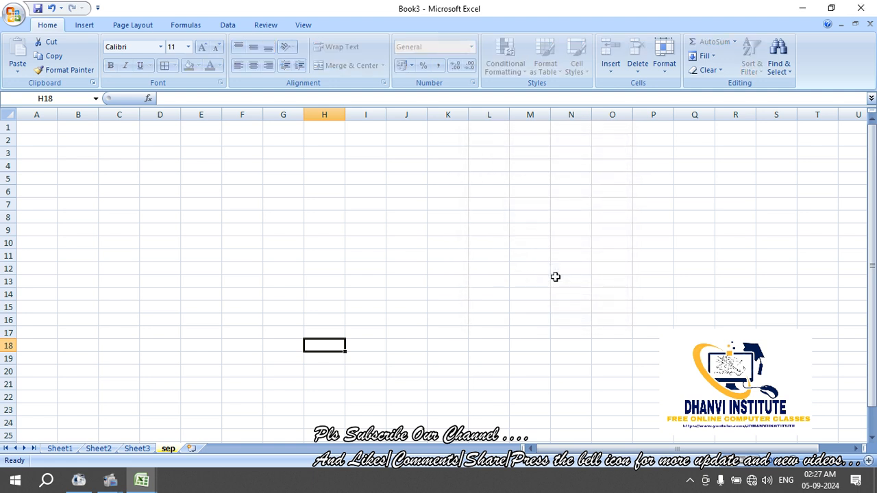
pyautogui.click(555, 278)
pyautogui.click(472, 253)
pyautogui.write('d')
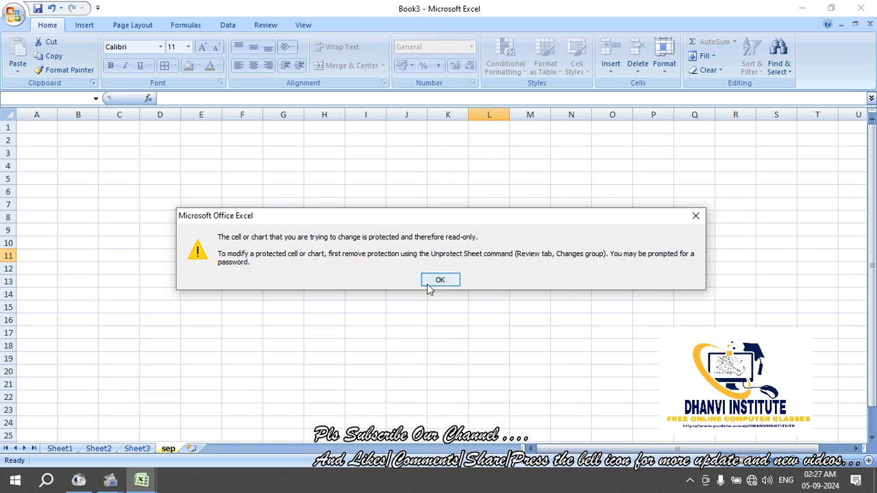
pyautogui.click(432, 281)
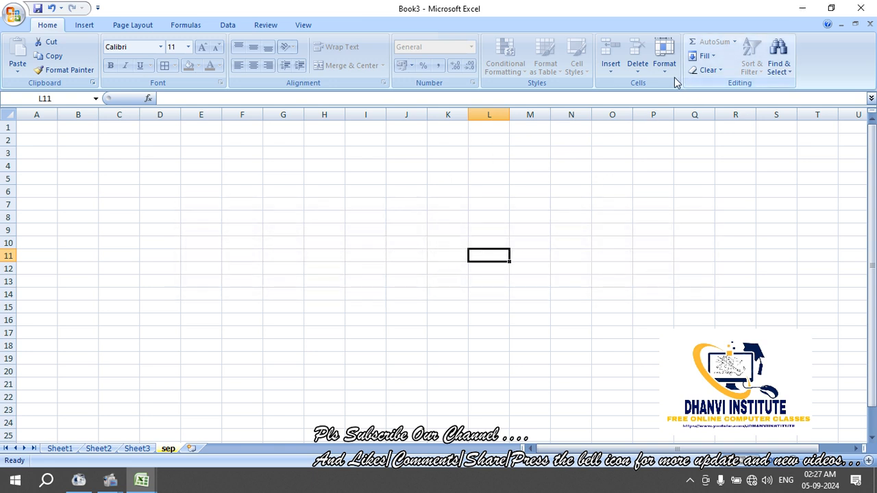
# Unprotect the sep sheet with its password and enter 'fgf' in cell L11
pyautogui.click(664, 57)
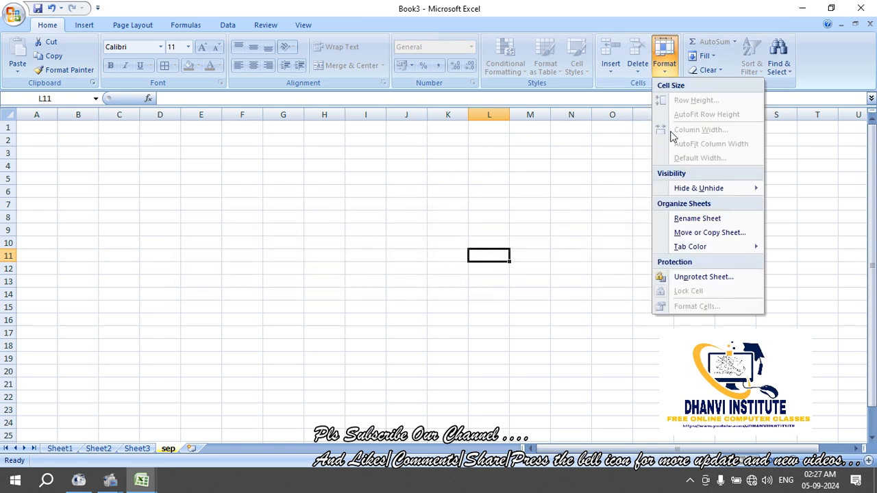
pyautogui.click(696, 277)
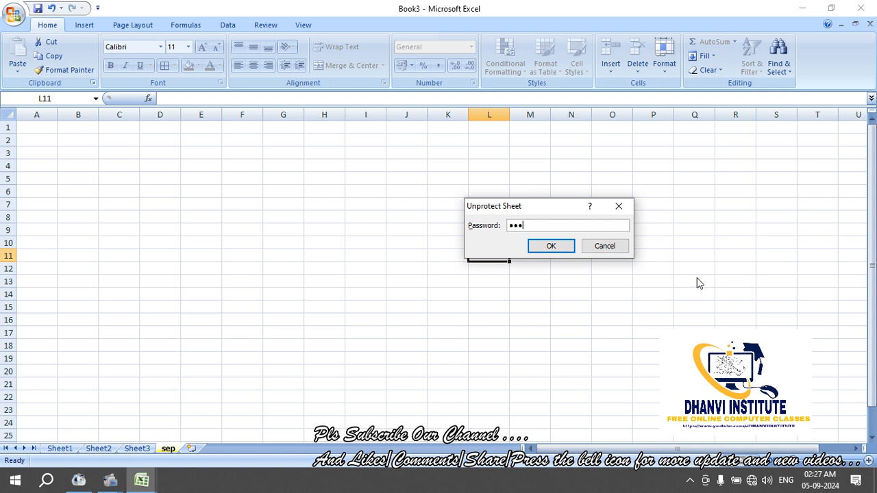
pyautogui.press('Return')
pyautogui.write('fgf')
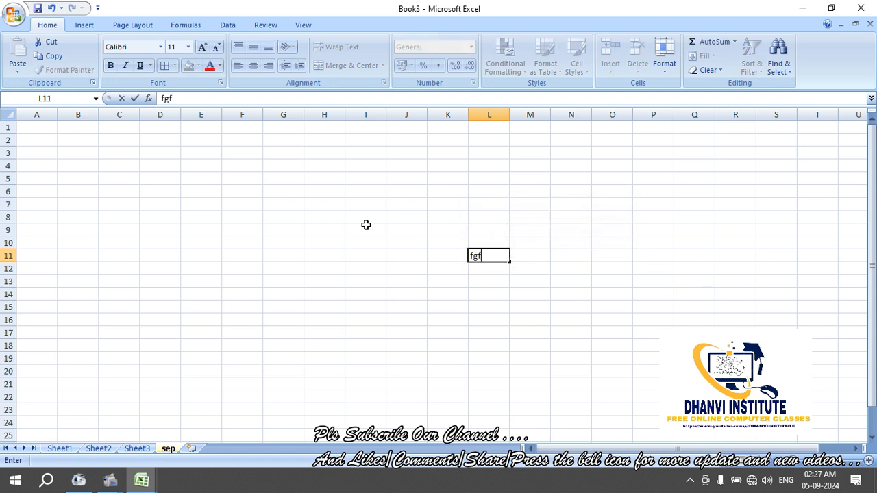
pyautogui.click(366, 228)
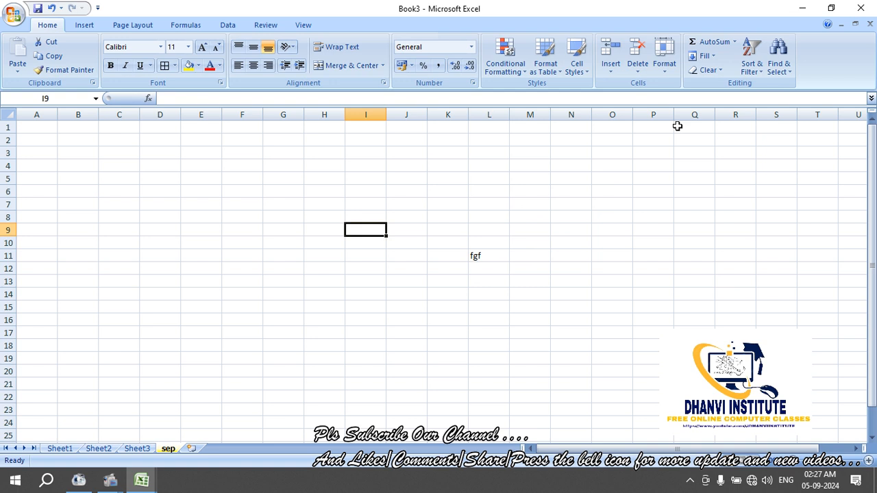
# Close the format options and switch back to Sheet1
pyautogui.click(667, 68)
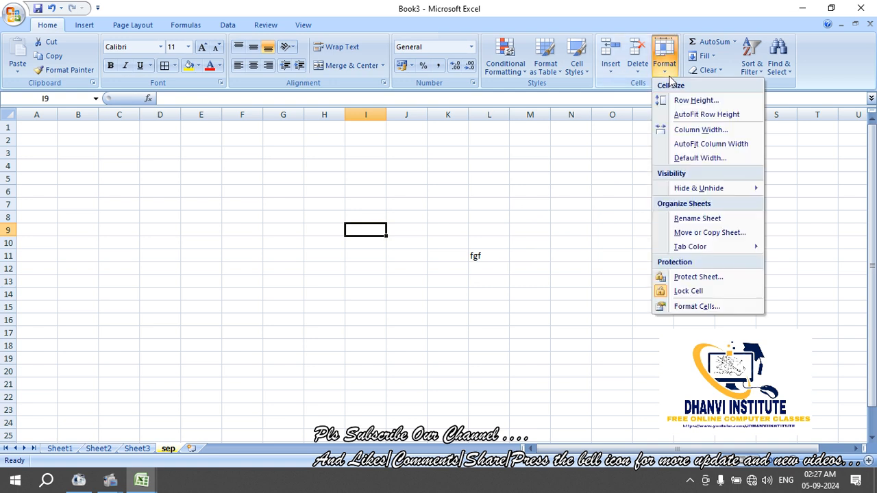
pyautogui.click(727, 9)
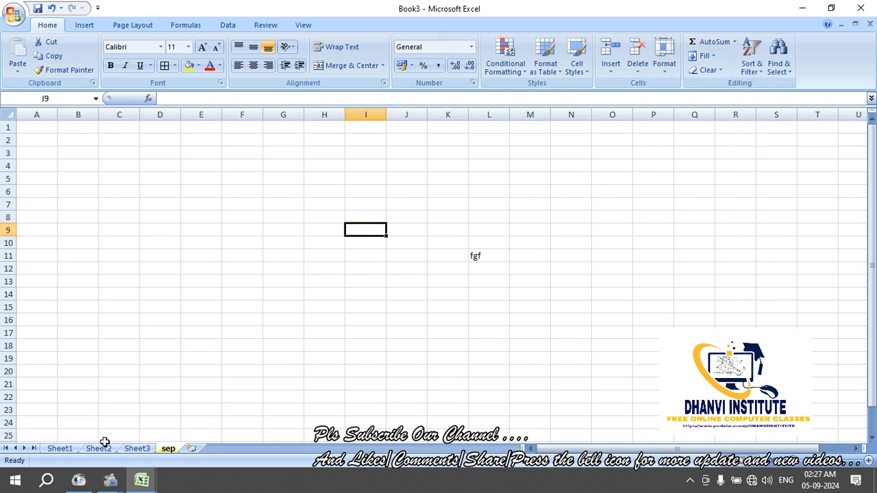
pyautogui.click(65, 449)
# Select K6:L8 to review the obtain marks and percent values for three students
pyautogui.click(251, 396)
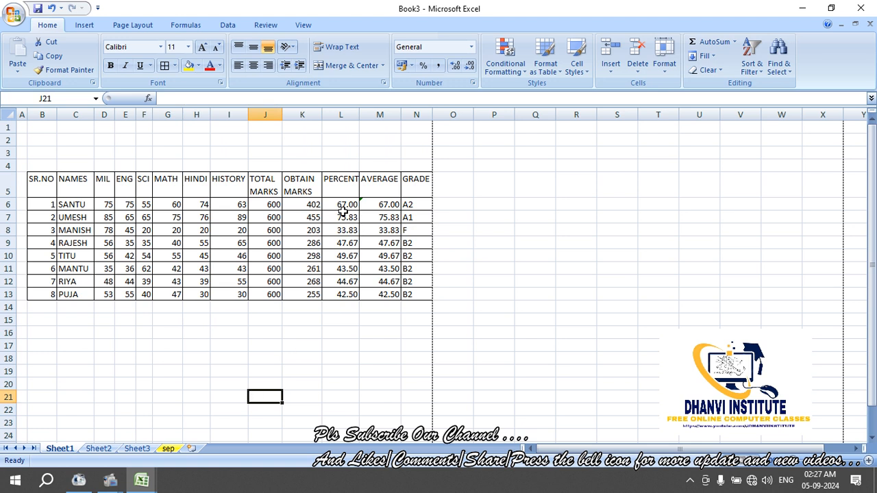
pyautogui.moveTo(312, 205); pyautogui.dragTo(353, 230)
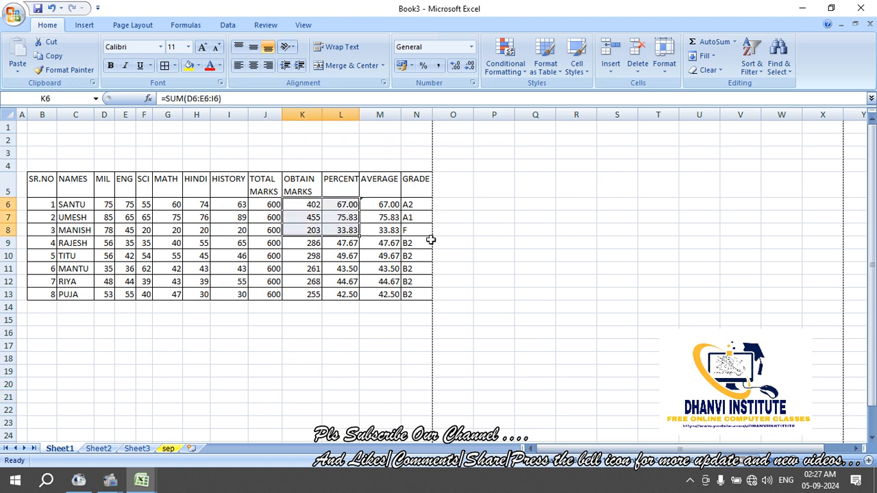
pyautogui.click(434, 242)
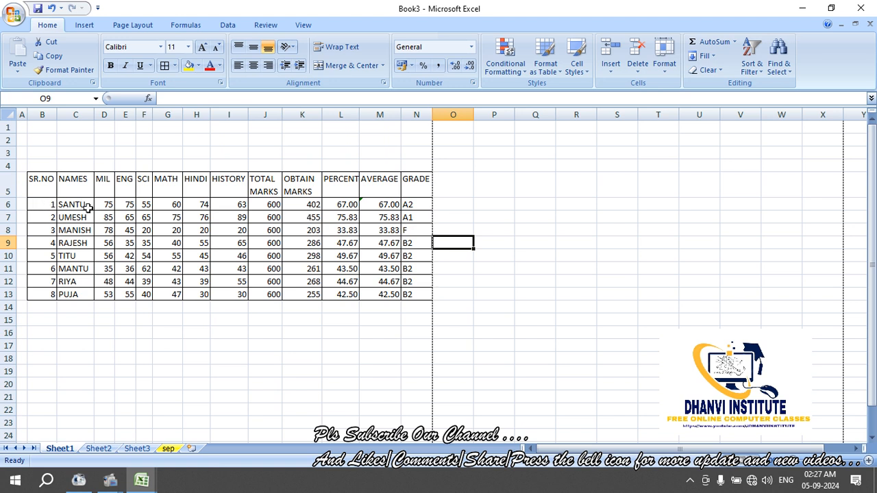
pyautogui.click(185, 357)
pyautogui.click(281, 347)
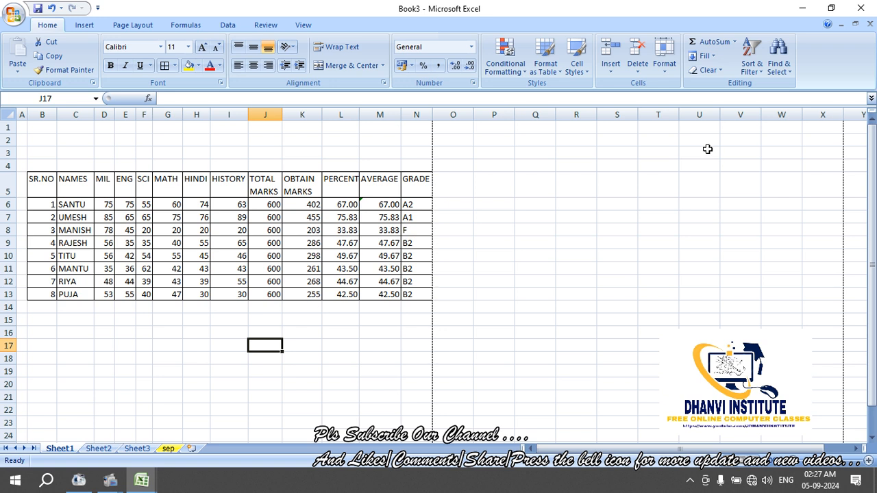
# Enter 1 in K18 and fill it down through K24
pyautogui.click(315, 362)
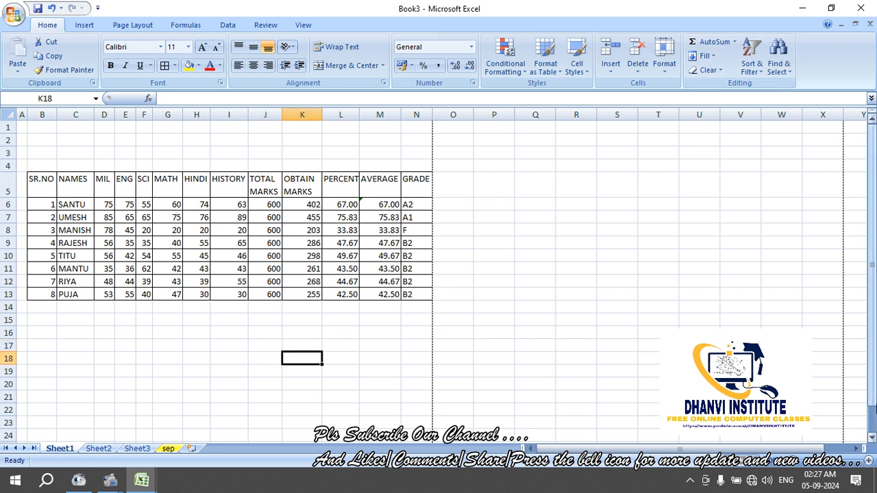
pyautogui.write('1')
pyautogui.press('Return')
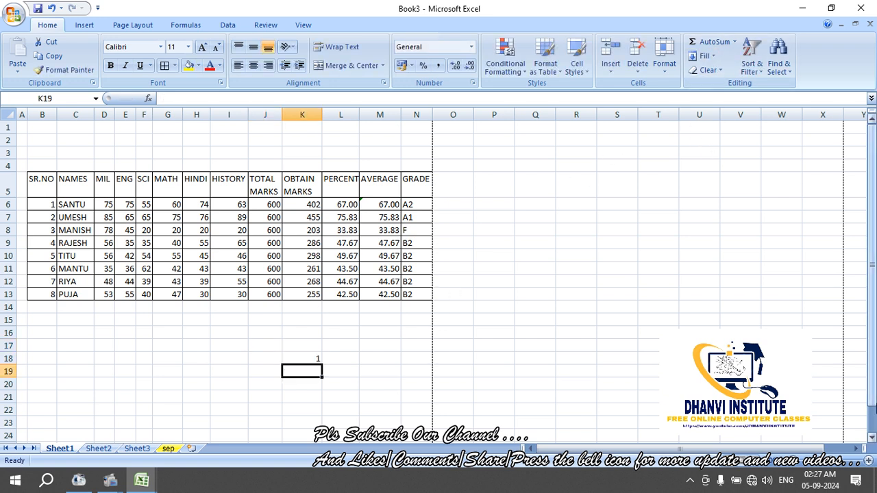
pyautogui.click(289, 358)
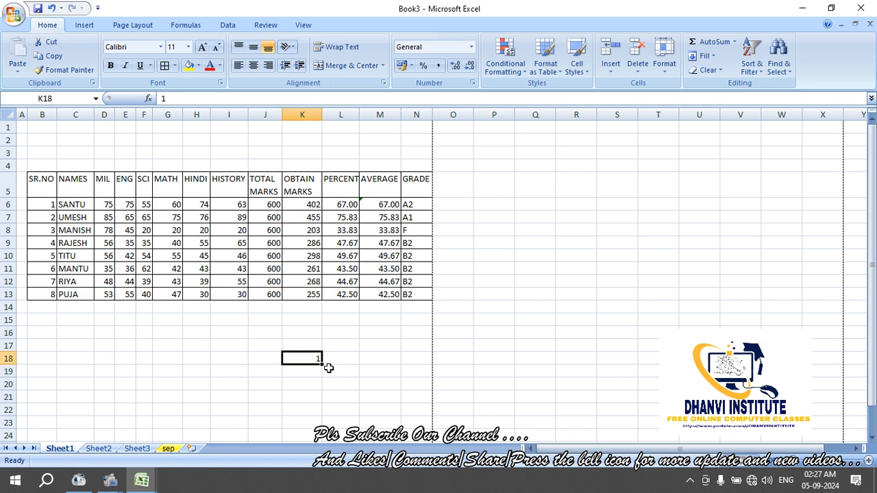
pyautogui.moveTo(324, 368); pyautogui.dragTo(327, 436)
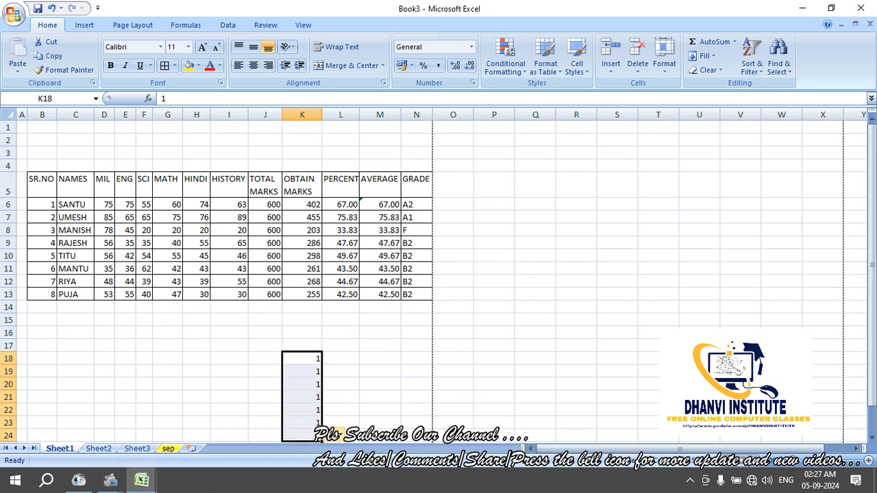
# Enter 1 and 2 in L17:L18 and extend the number series down to L28
pyautogui.click(351, 348)
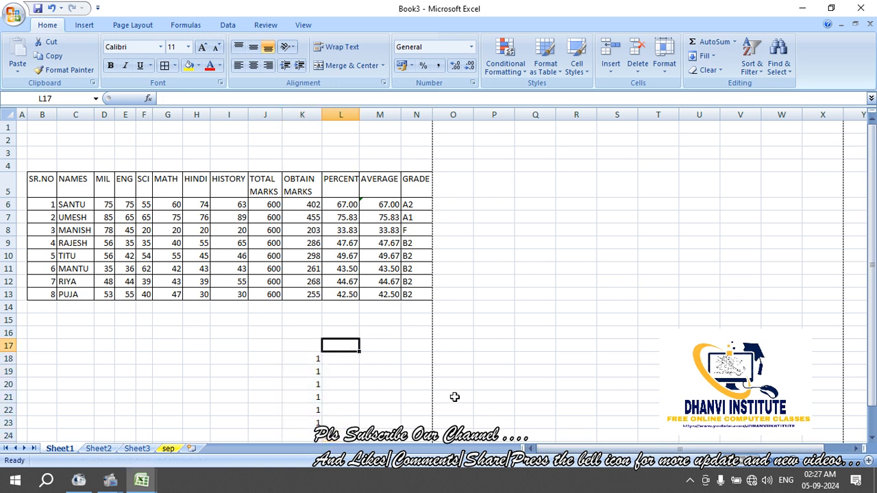
pyautogui.write('1')
pyautogui.press('Return')
pyautogui.write('2')
pyautogui.press('Return')
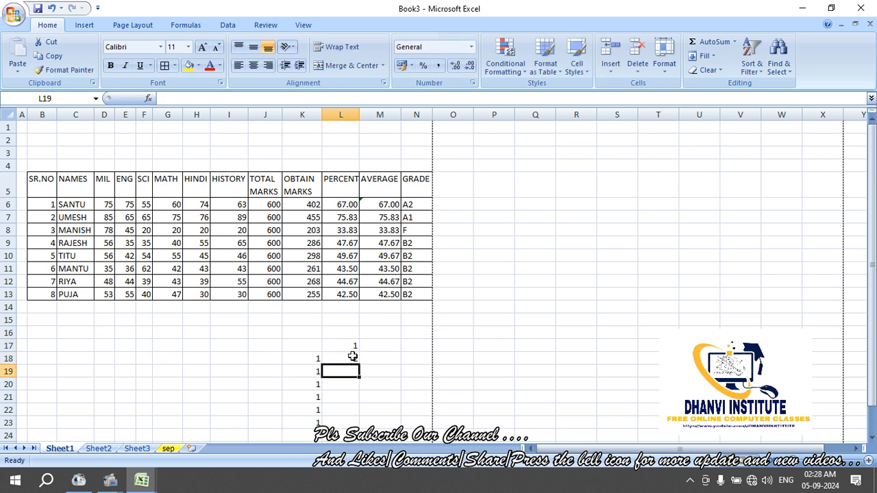
pyautogui.moveTo(352, 348); pyautogui.dragTo(360, 414)
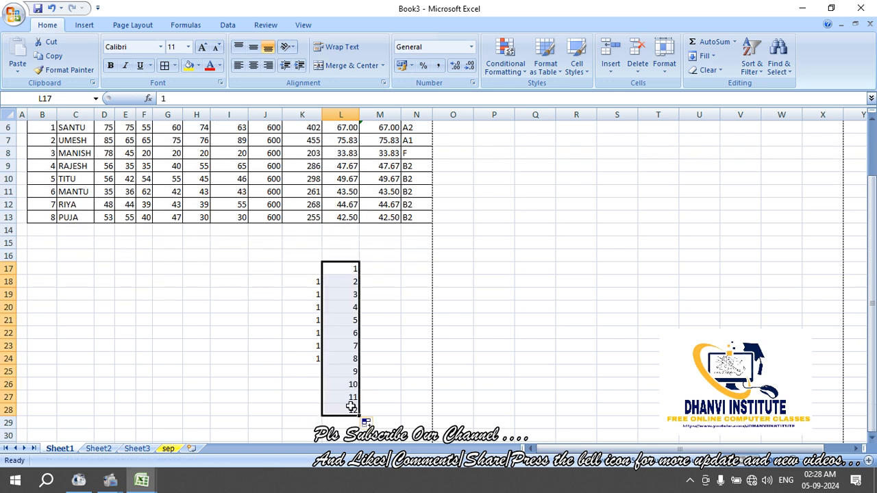
# Enter 2 and 4 in M17:M18 and select them to start an even series
pyautogui.click(384, 268)
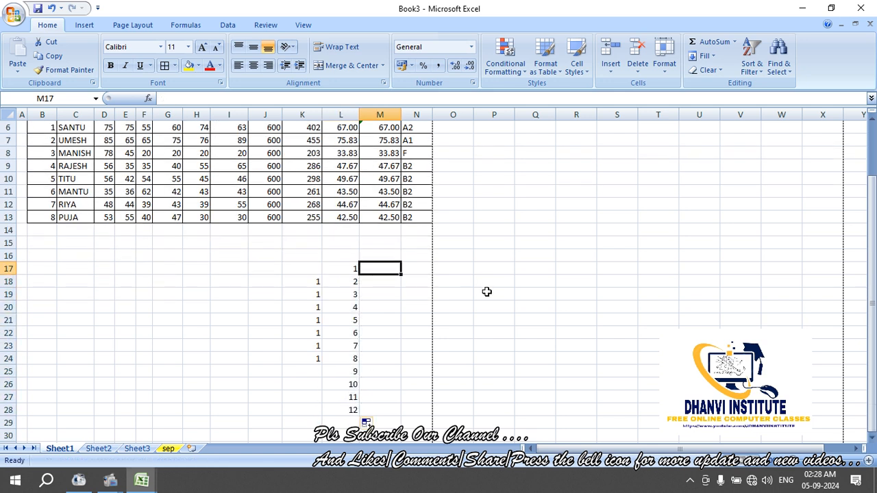
pyautogui.write('2')
pyautogui.press('Return')
pyautogui.write('4')
pyautogui.press('Return')
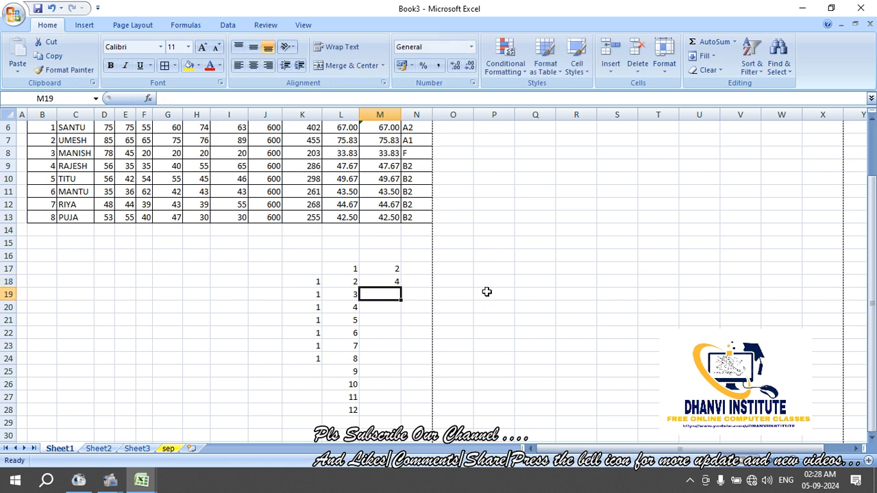
pyautogui.moveTo(378, 268); pyautogui.dragTo(406, 385)
# Fill the 2, 4 series from M17:M18 down to M26, then check the values in K18 and L18
pyautogui.click(416, 278)
pyautogui.click(424, 345)
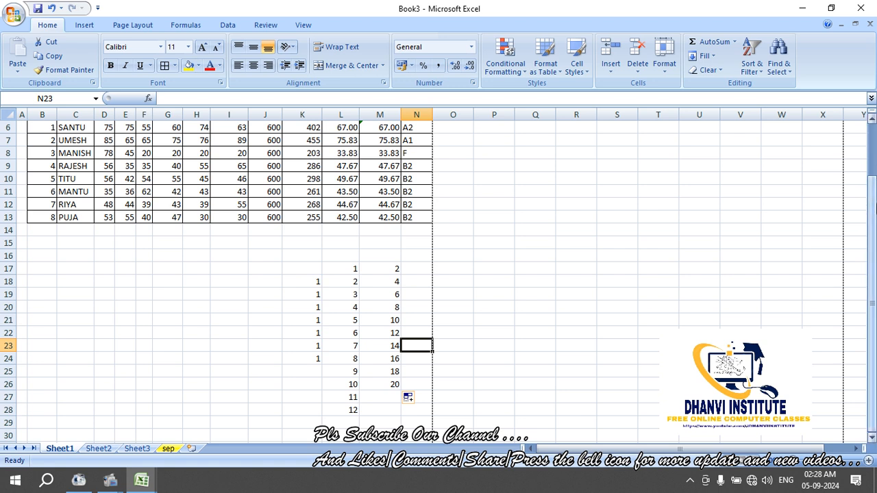
pyautogui.click(502, 343)
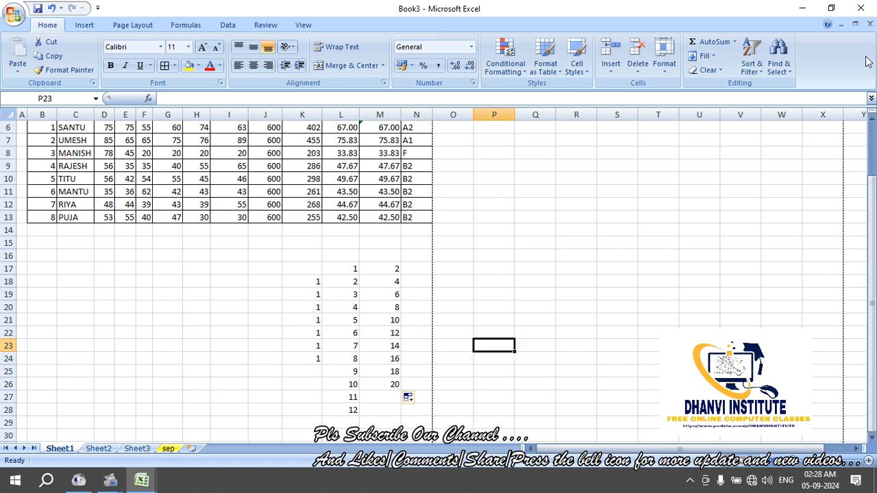
pyautogui.click(326, 282)
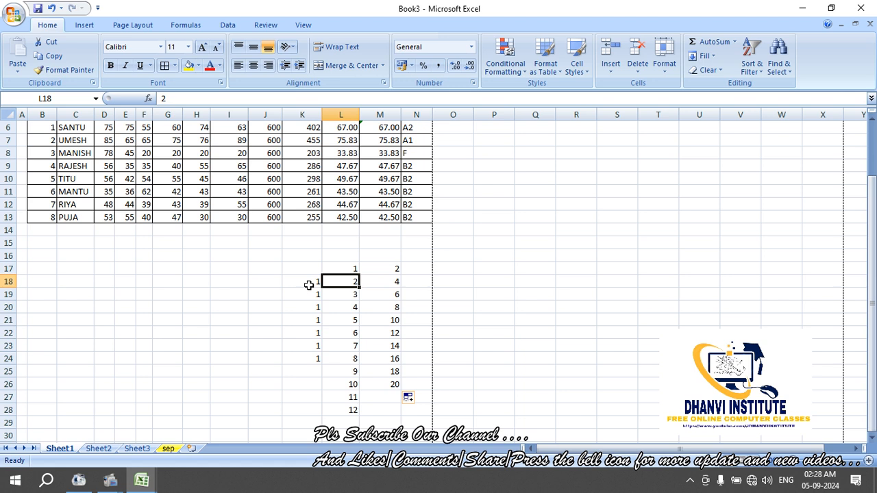
pyautogui.click(306, 284)
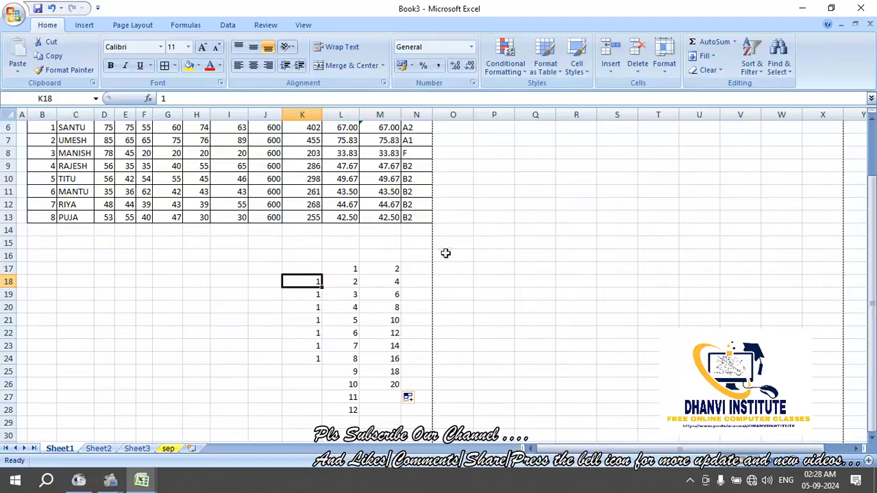
# Type a in O18 and b in O19, then fill the pair down to O24
pyautogui.click(468, 281)
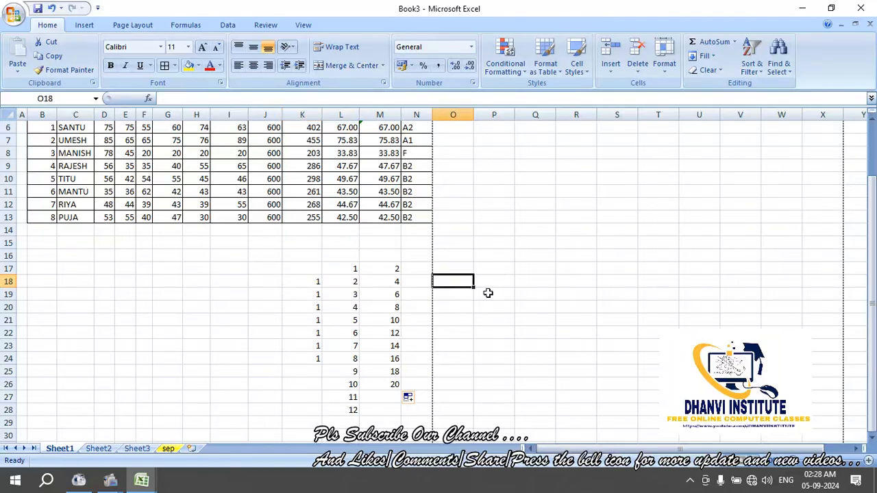
pyautogui.write('a')
pyautogui.press('Return')
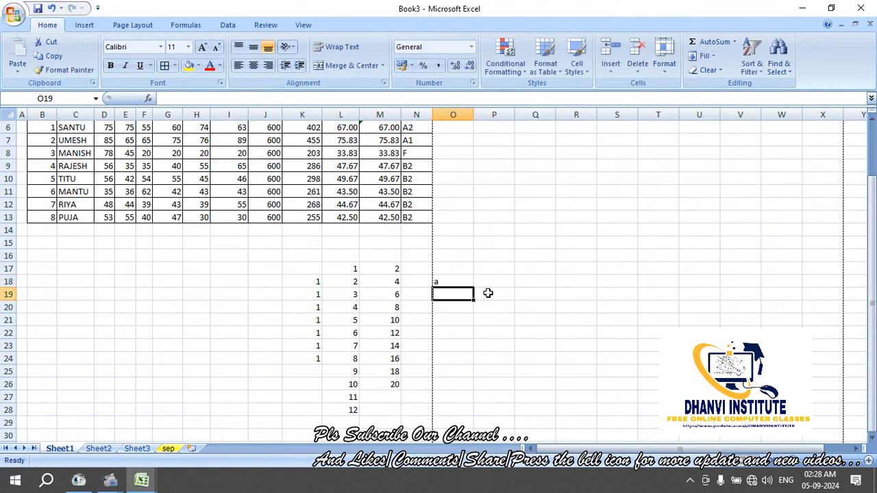
pyautogui.write('b')
pyautogui.press('Return')
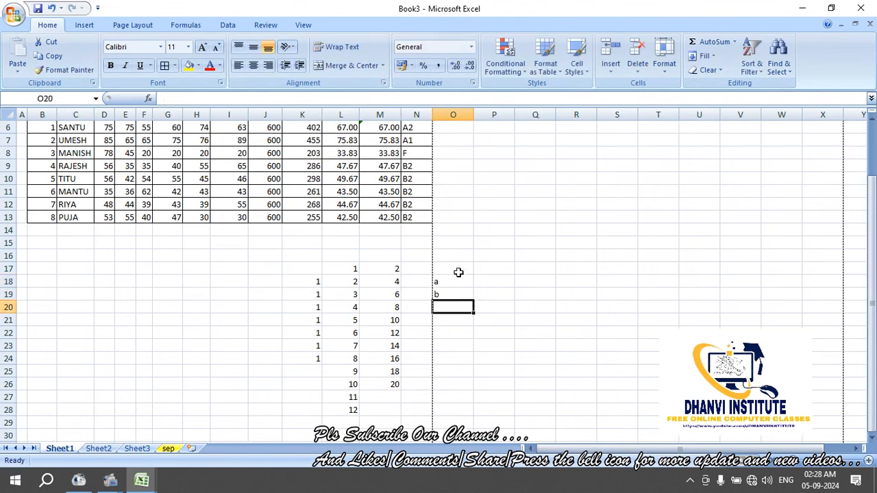
pyautogui.click(457, 281)
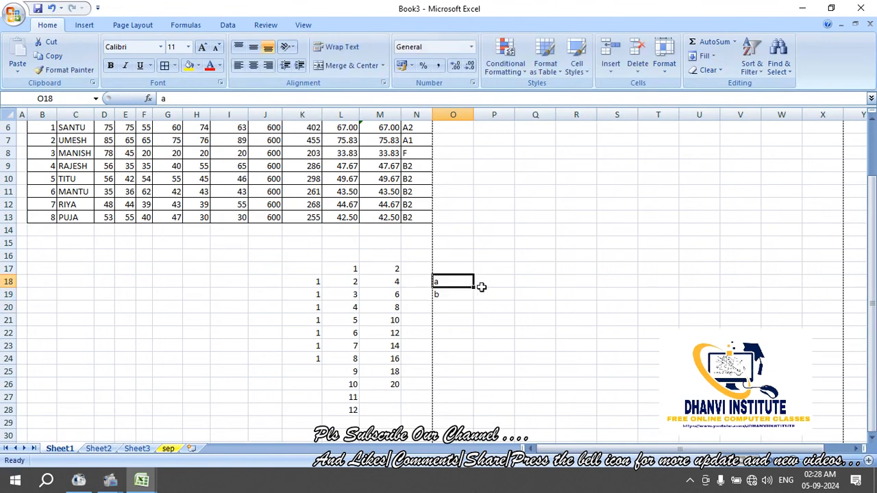
pyautogui.click(480, 286)
pyautogui.moveTo(456, 282); pyautogui.dragTo(480, 363)
pyautogui.click(536, 305)
pyautogui.click(488, 284)
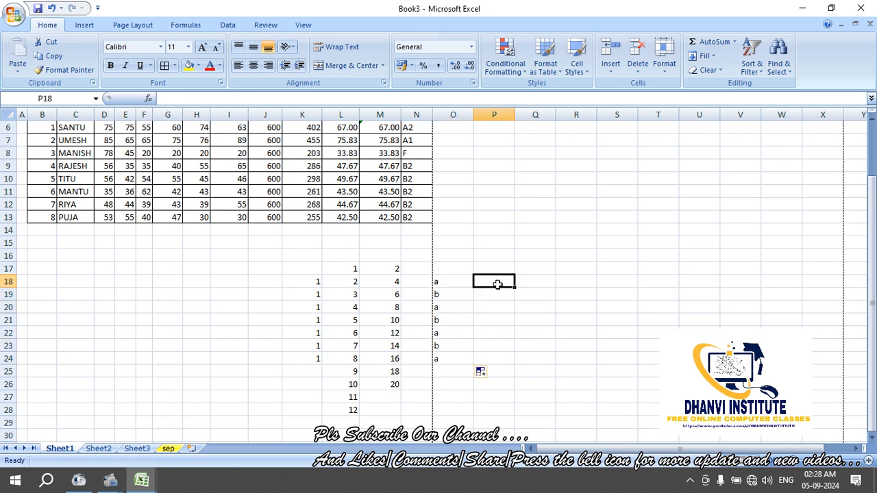
# Enter =CHAR(64+ROW(A1)) in P18, accepting Excel's correction, so it displays the letter A
pyautogui.write('=')
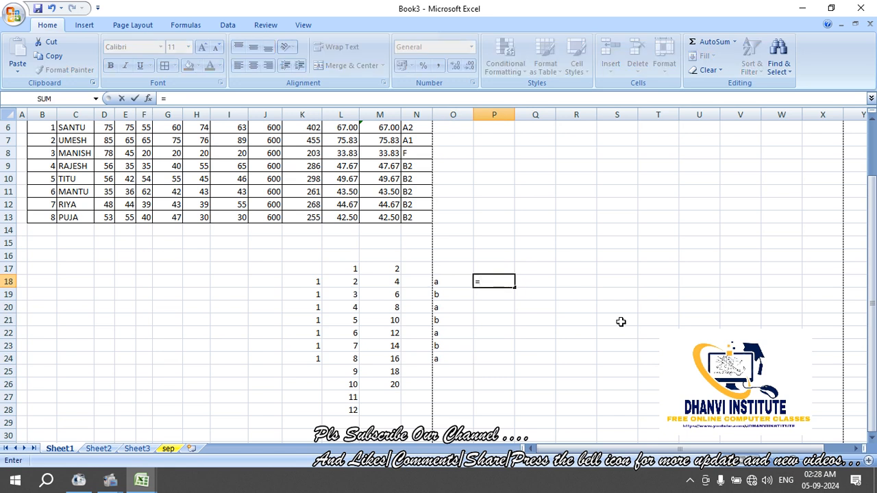
pyautogui.write('char')
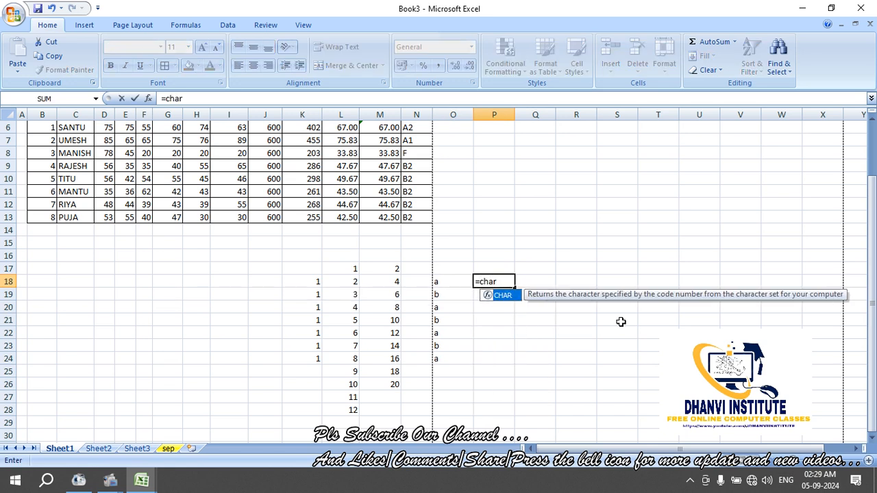
pyautogui.write('(')
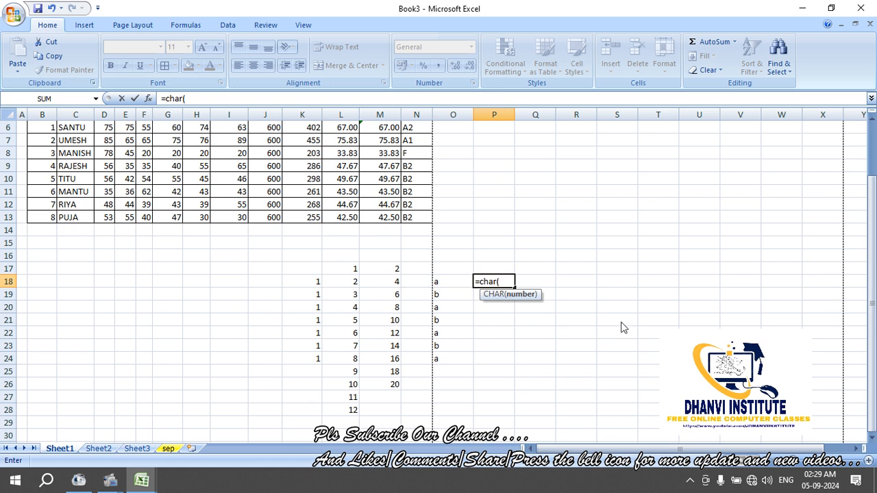
pyautogui.write('64+row')
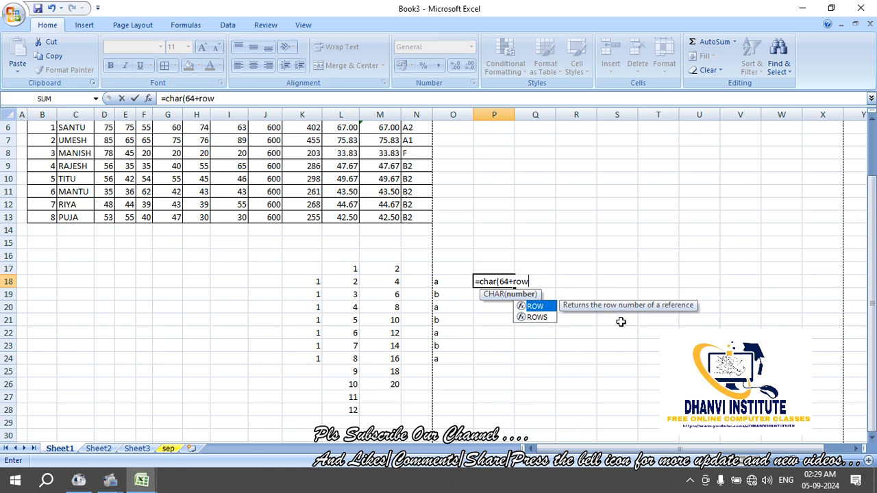
pyautogui.write('(a1')
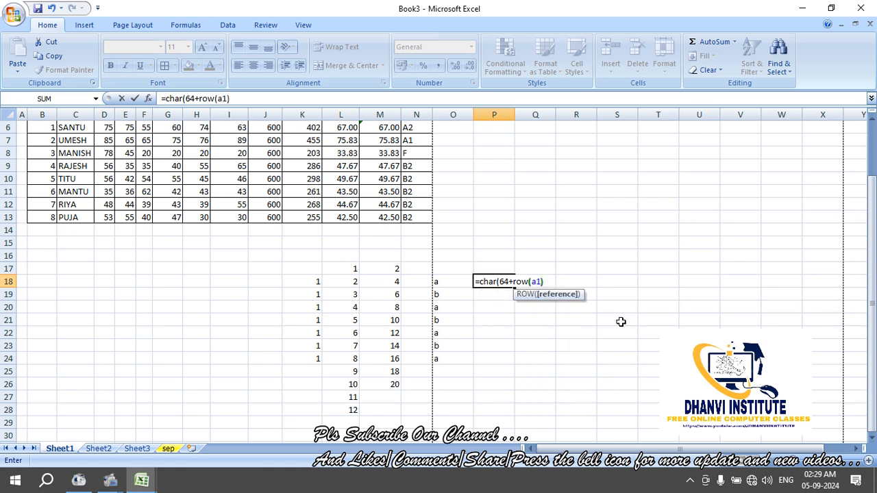
pyautogui.press('Return')
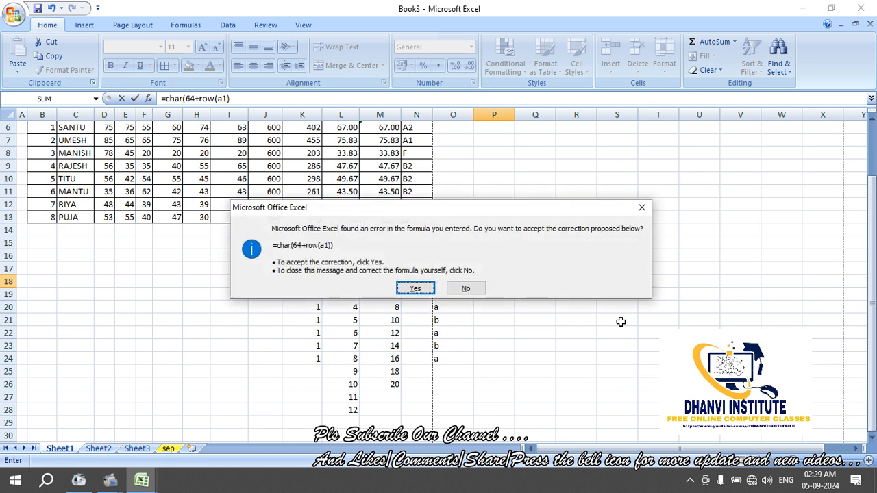
pyautogui.press('Return')
pyautogui.press('Up')
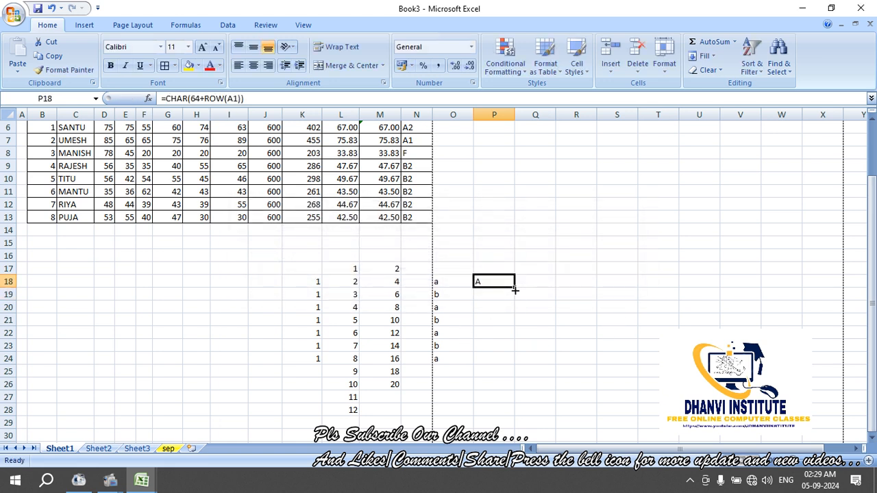
# Fill the CHAR formula down P18:P25 to list letters A through H, then recheck P18's formula
pyautogui.moveTo(515, 290); pyautogui.dragTo(515, 375)
pyautogui.click(522, 322)
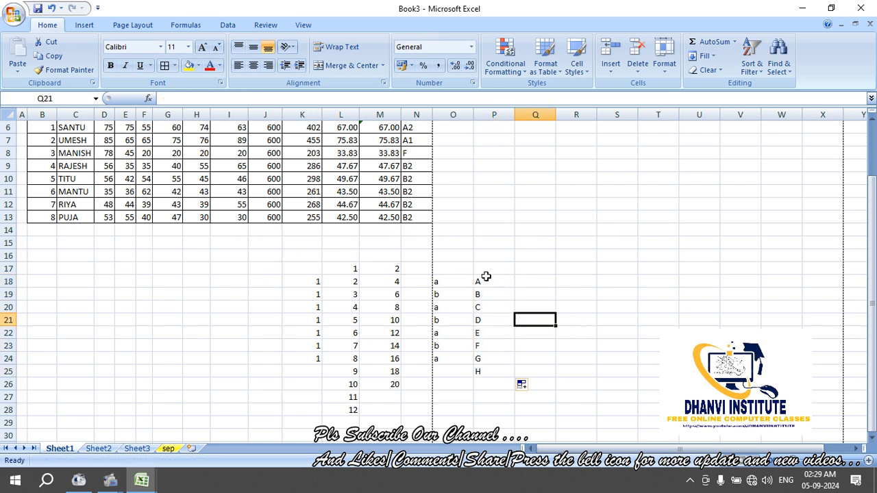
pyautogui.click(485, 278)
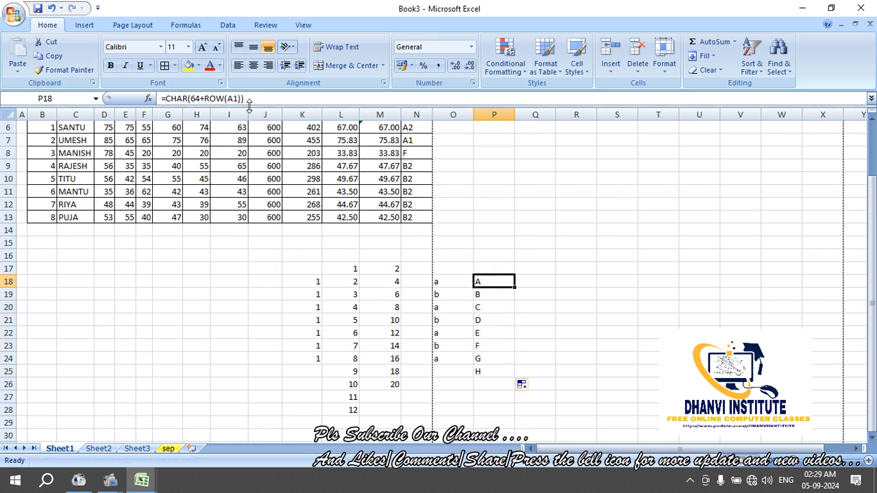
pyautogui.moveTo(261, 98); pyautogui.dragTo(160, 98)
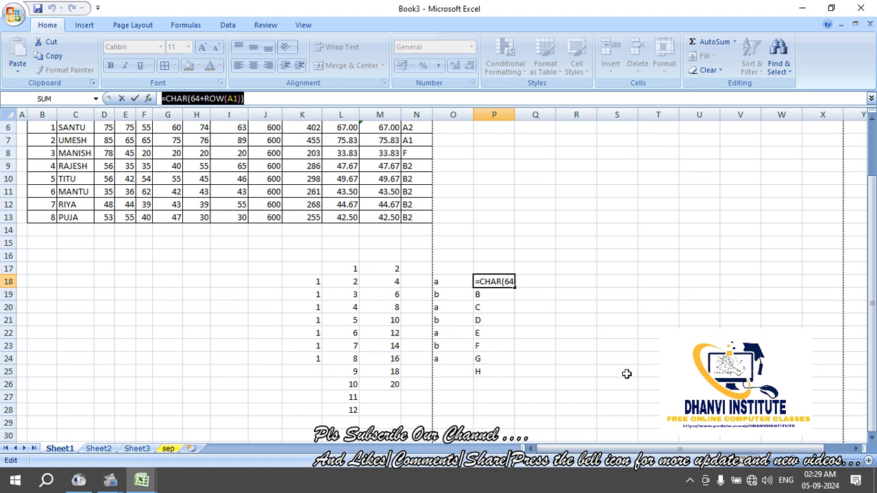
pyautogui.press('Return')
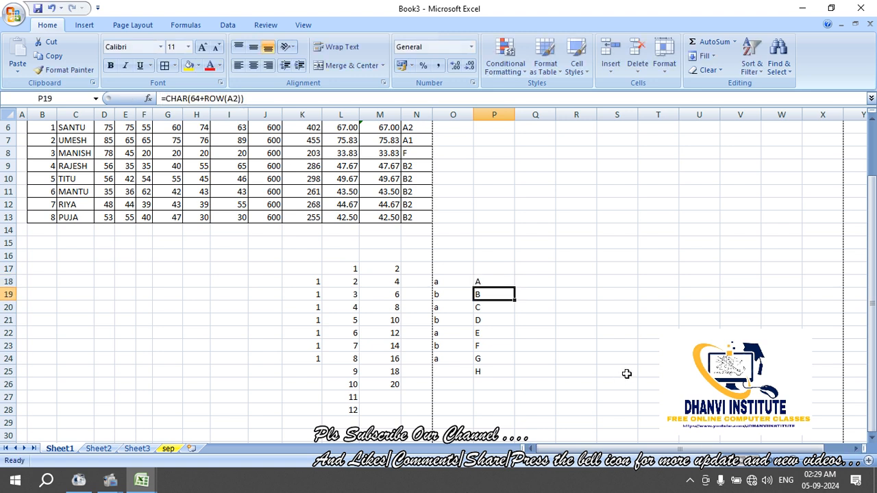
pyautogui.click(237, 305)
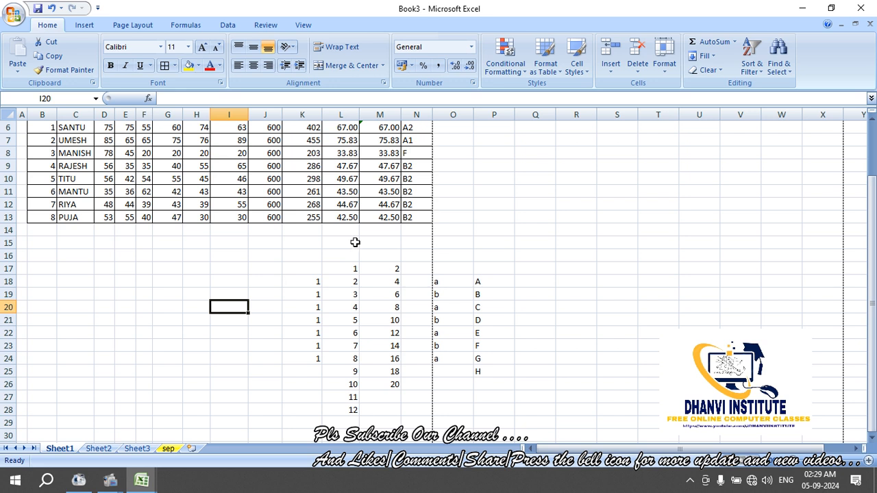
pyautogui.click(244, 286)
# Put 1 in I18 and Series-fill column I downward, linear step 1, stop value 20
pyautogui.click(295, 278)
pyautogui.click(244, 283)
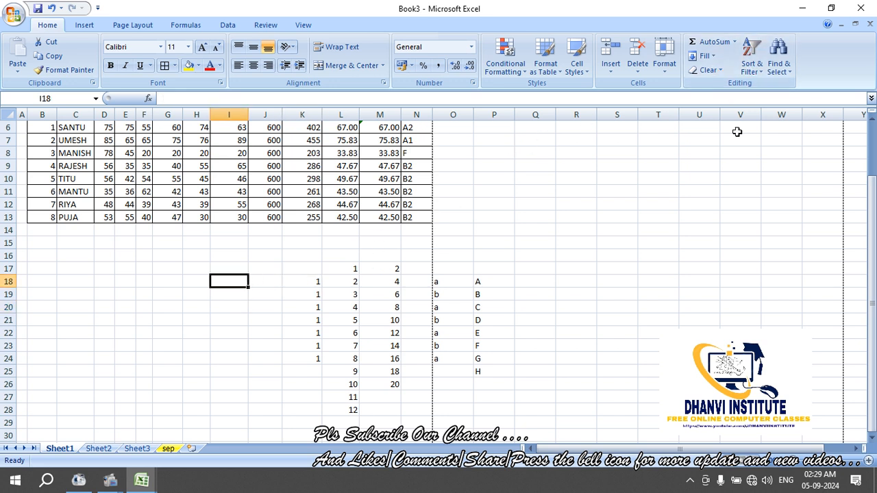
pyautogui.write('1')
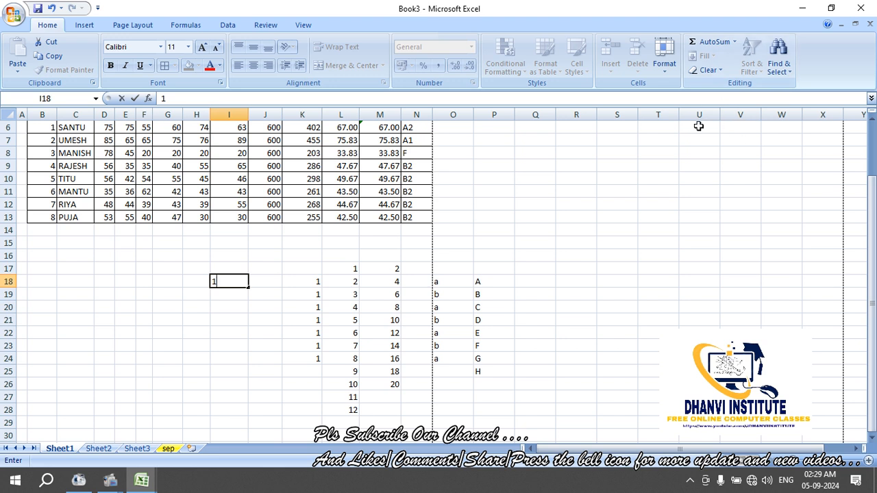
pyautogui.click(699, 192)
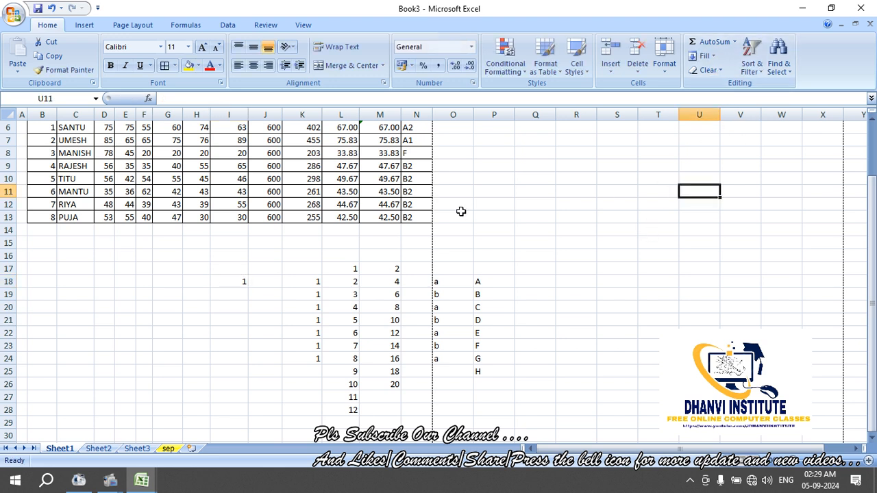
pyautogui.click(243, 281)
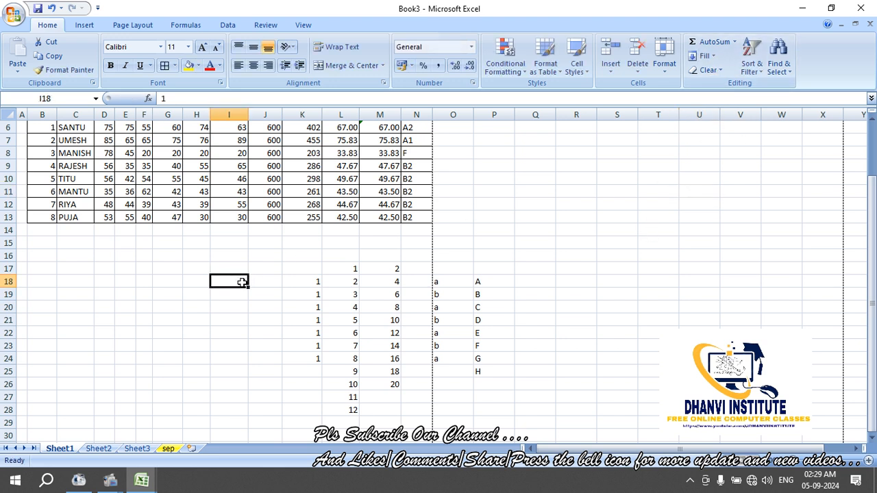
pyautogui.click(706, 56)
pyautogui.click(719, 142)
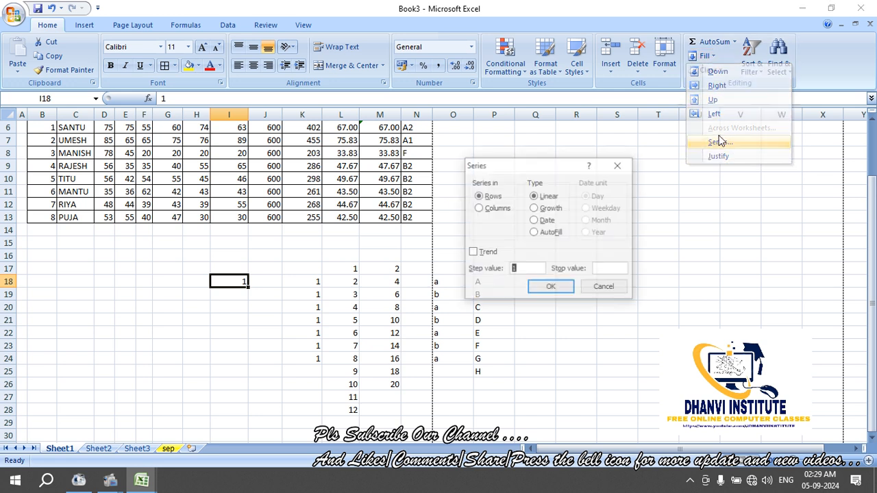
pyautogui.click(498, 208)
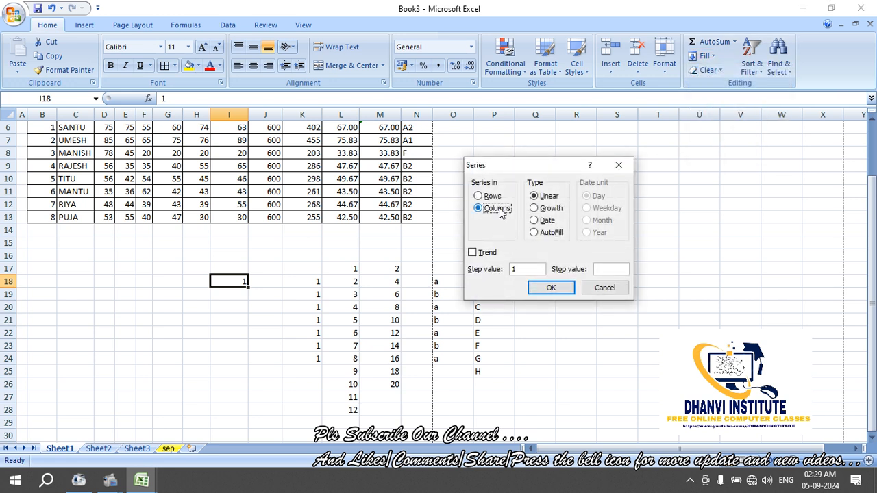
pyautogui.click(608, 270)
pyautogui.click(551, 288)
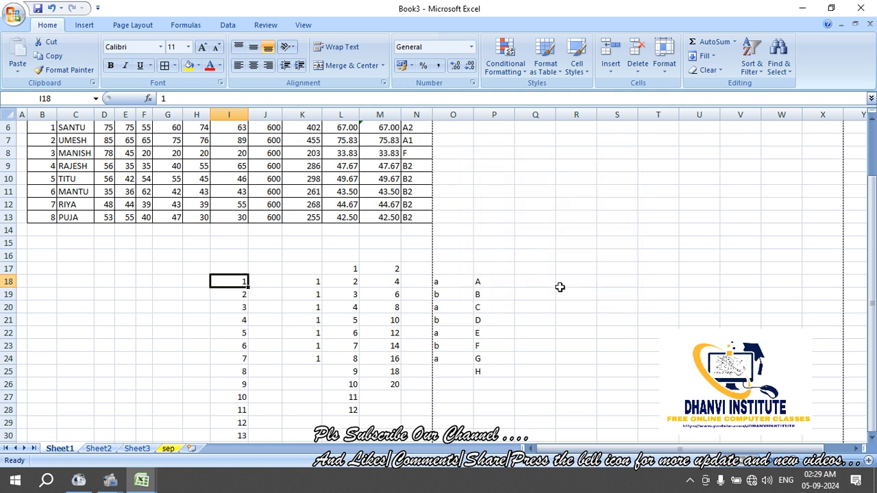
# Enter 1 in R18 to start a second number sequence
pyautogui.click(560, 288)
pyautogui.write('1')
pyautogui.click(613, 318)
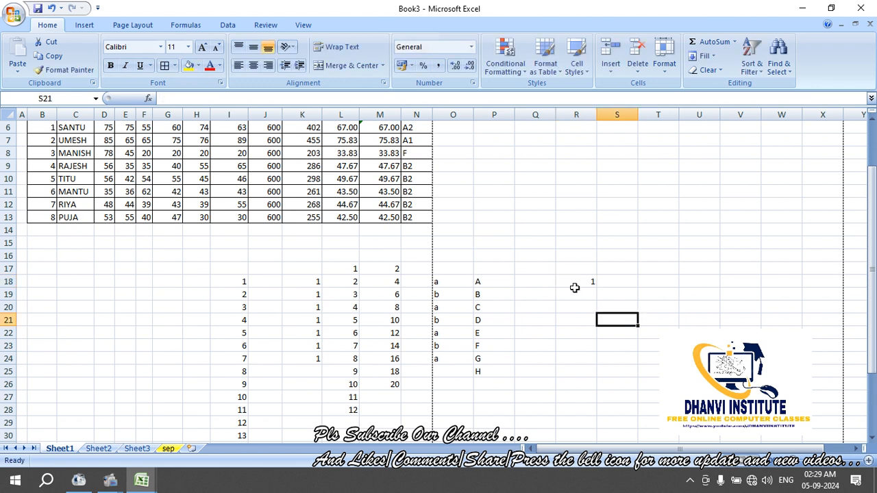
# Series-fill column R down from R18 in steps of 1, matching column I's numbering
pyautogui.click(576, 284)
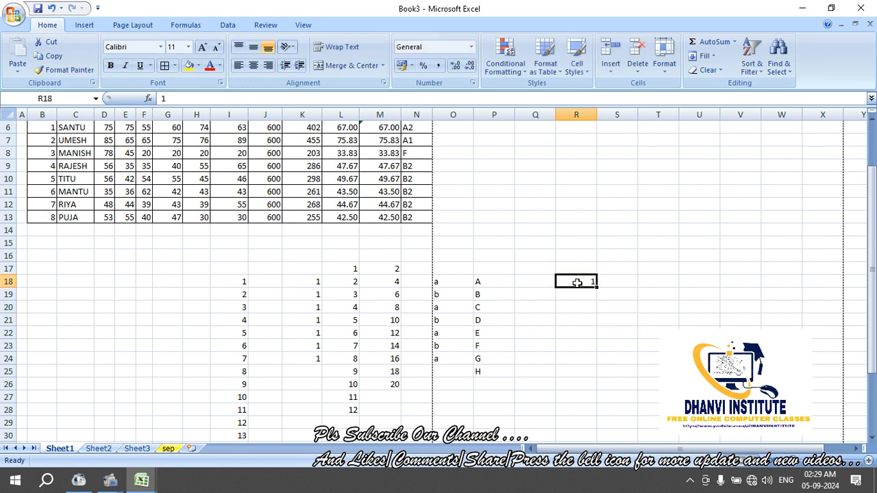
pyautogui.click(710, 59)
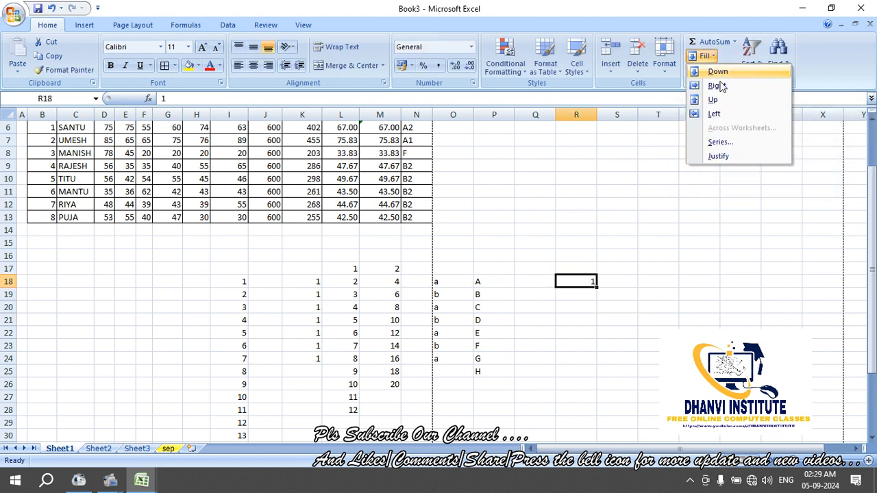
pyautogui.click(721, 142)
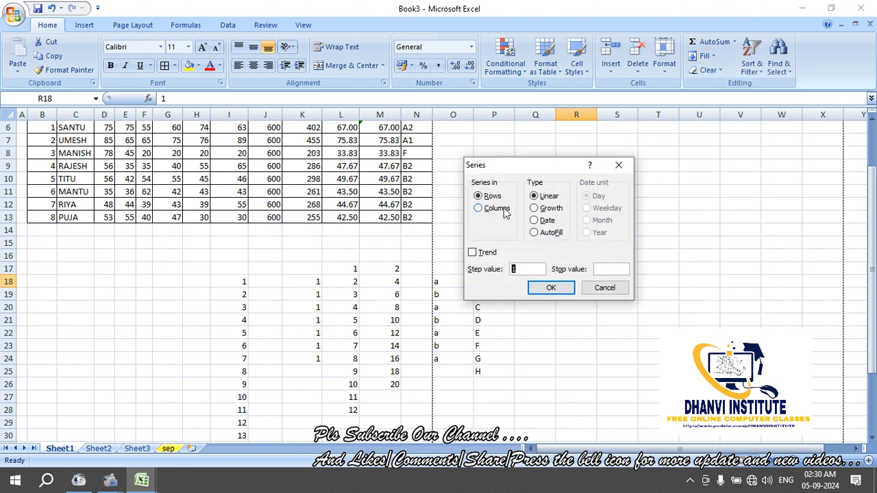
pyautogui.click(504, 210)
pyautogui.click(613, 269)
pyautogui.click(552, 287)
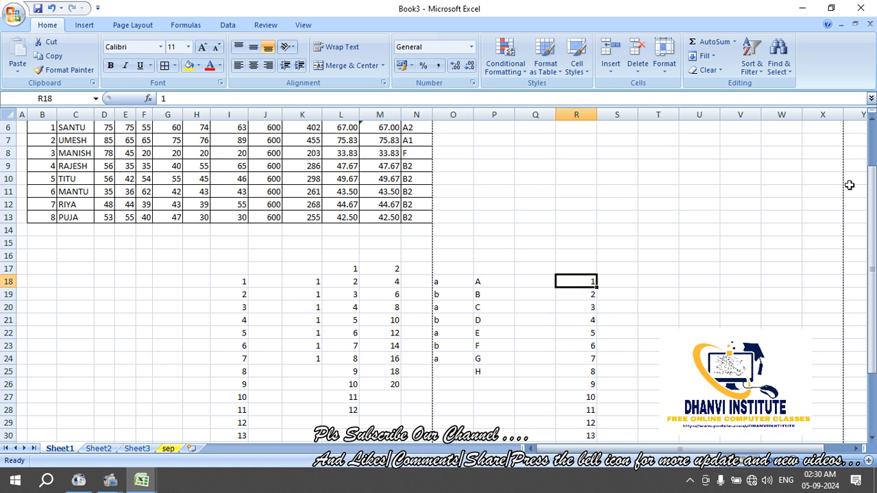
pyautogui.moveTo(871, 195); pyautogui.dragTo(870, 155)
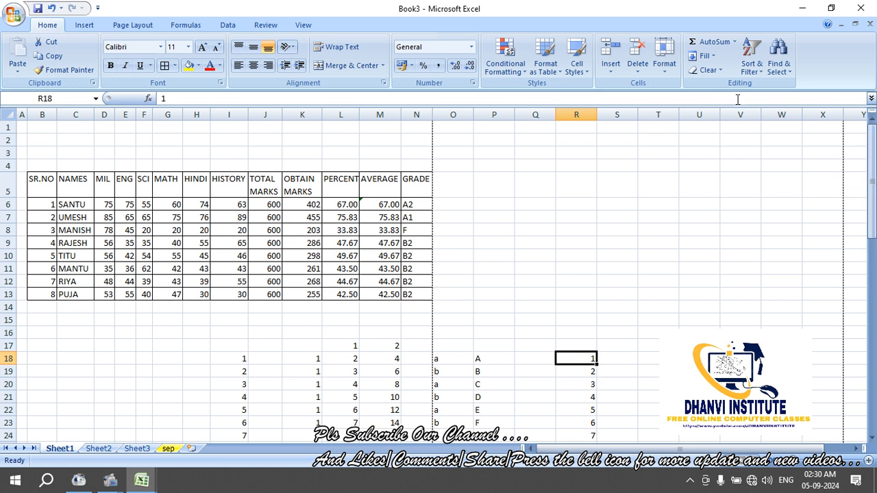
pyautogui.moveTo(342, 346); pyautogui.dragTo(408, 395)
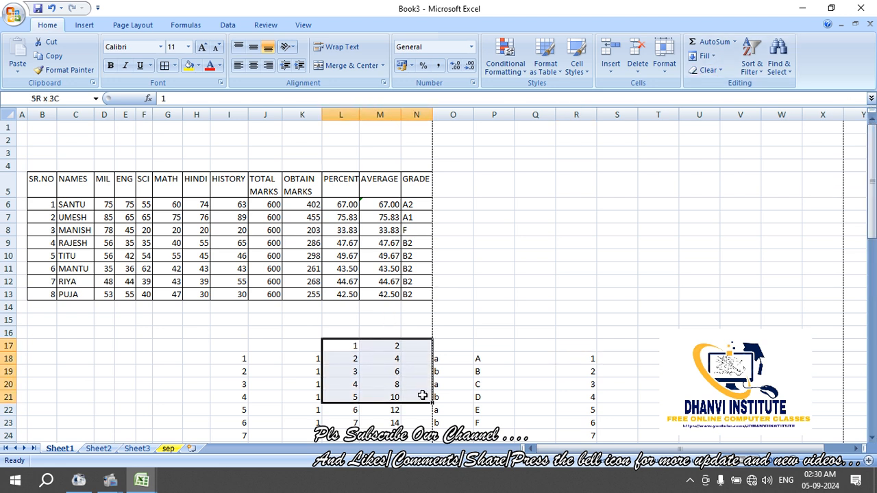
pyautogui.click(198, 65)
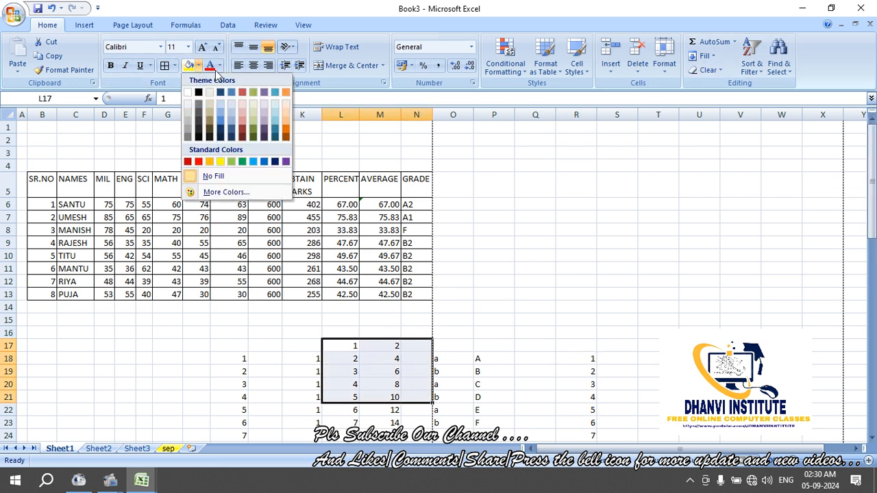
pyautogui.click(210, 65)
pyautogui.click(198, 66)
pyautogui.click(231, 161)
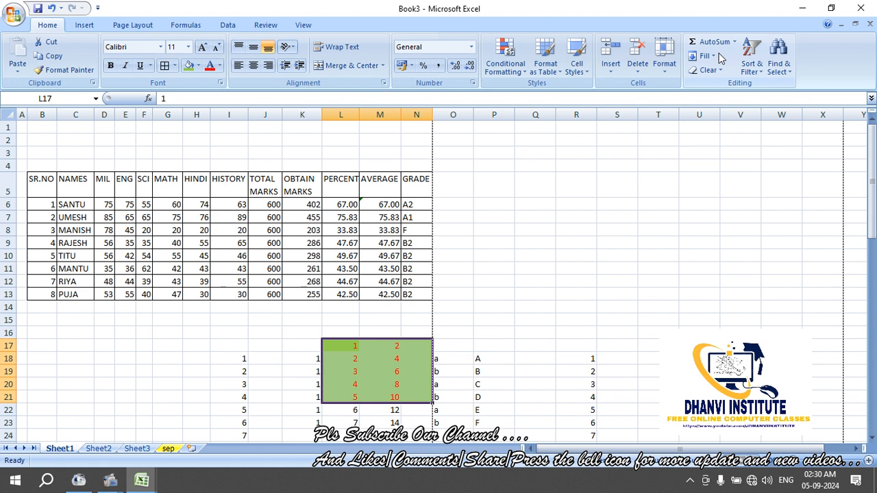
pyautogui.click(708, 70)
pyautogui.click(729, 100)
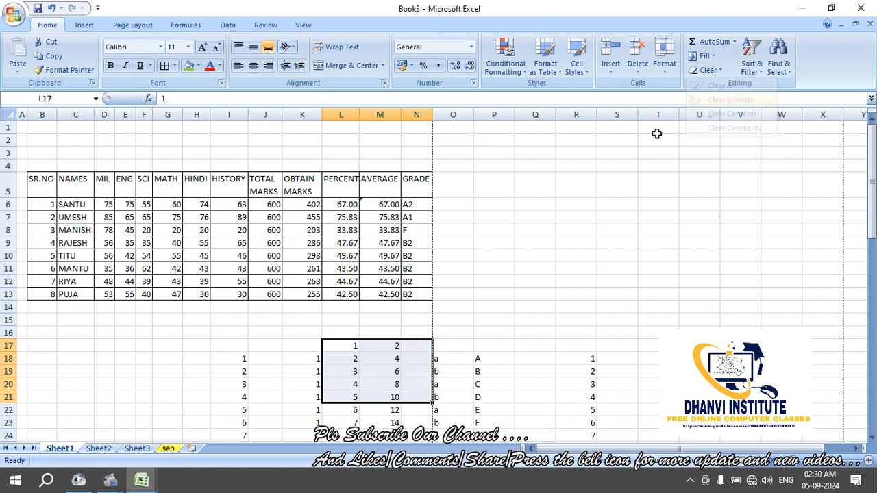
pyautogui.click(466, 292)
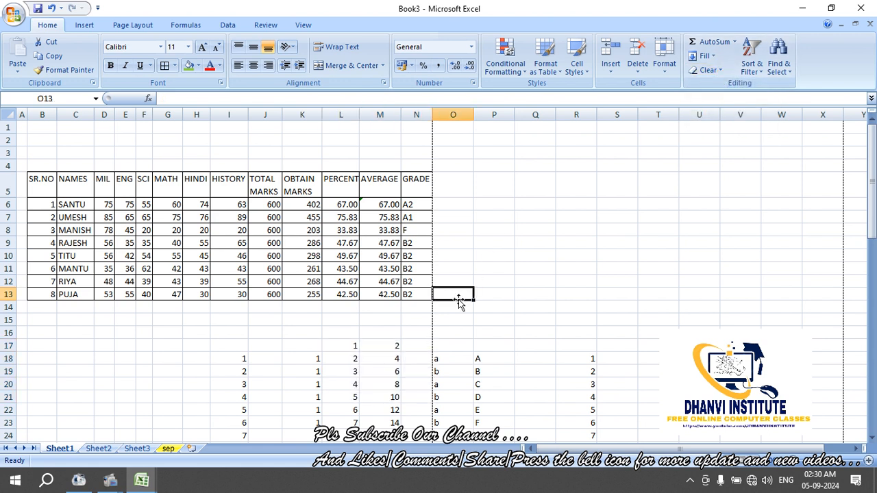
pyautogui.click(258, 331)
pyautogui.press('Left')
pyautogui.press('Left')
pyautogui.press('Left')
pyautogui.press('Left')
pyautogui.press('Left')
pyautogui.press('Left')
pyautogui.press('Left')
pyautogui.press('Left')
pyautogui.press('Left')
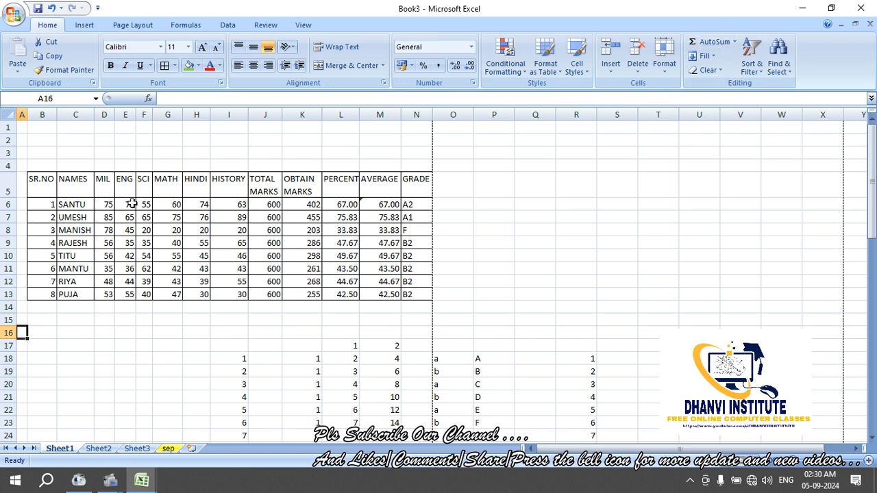
pyautogui.click(225, 149)
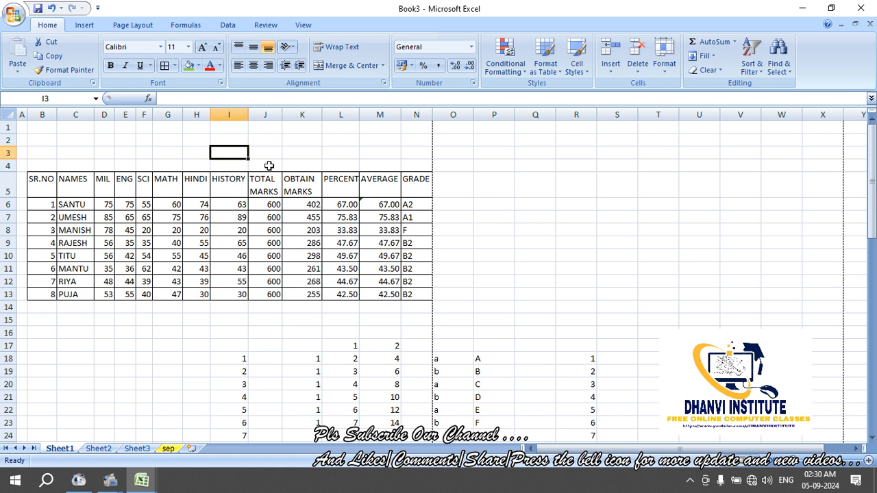
pyautogui.click(264, 214)
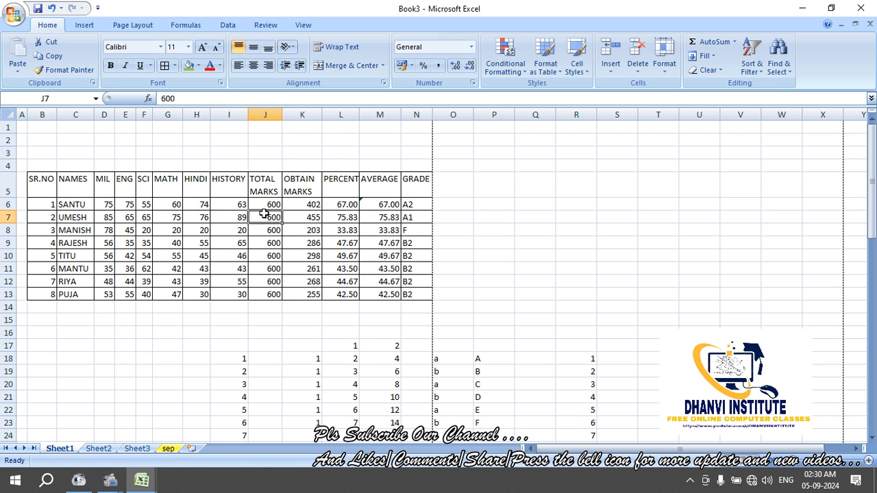
pyautogui.click(306, 205)
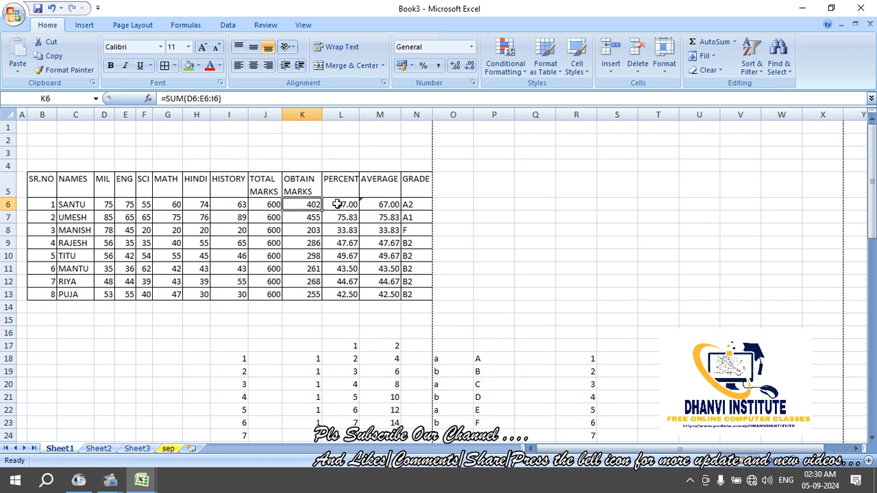
pyautogui.click(337, 205)
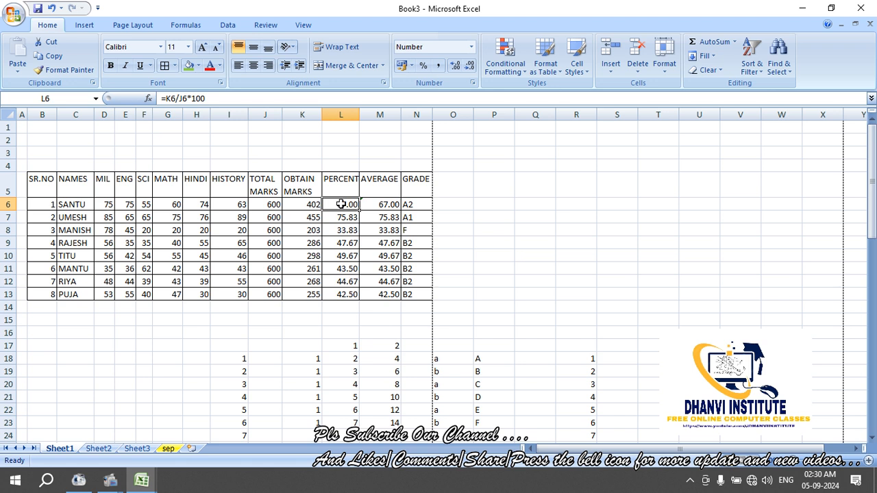
pyautogui.click(378, 205)
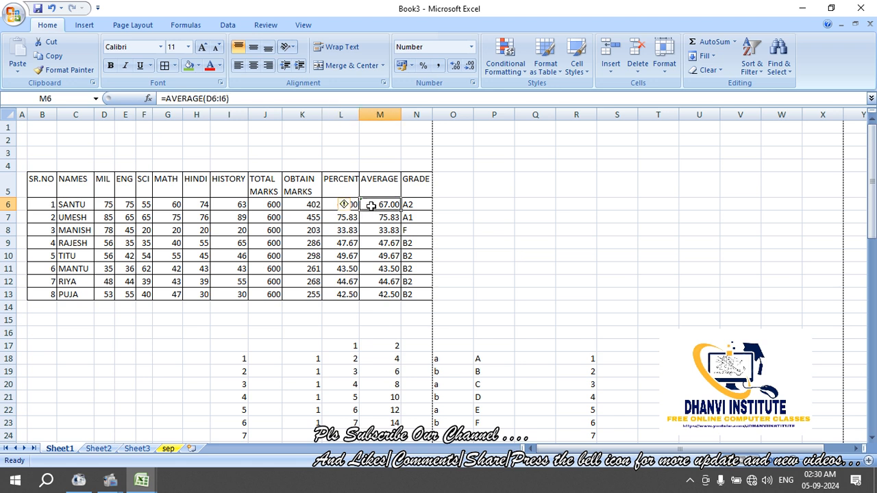
pyautogui.click(411, 205)
pyautogui.click(290, 205)
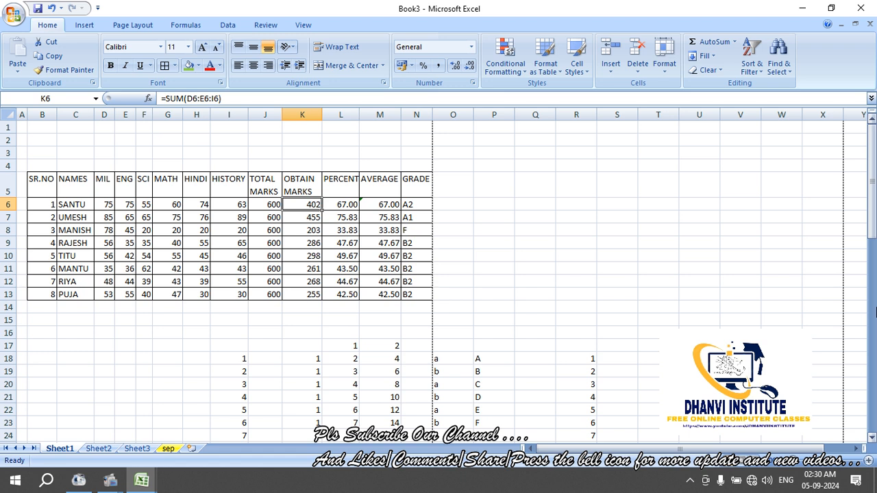
# Clear the Obtain Marks, Percent and Average results in K6:M13
pyautogui.moveTo(291, 204); pyautogui.dragTo(382, 294)
pyautogui.press('Delete')
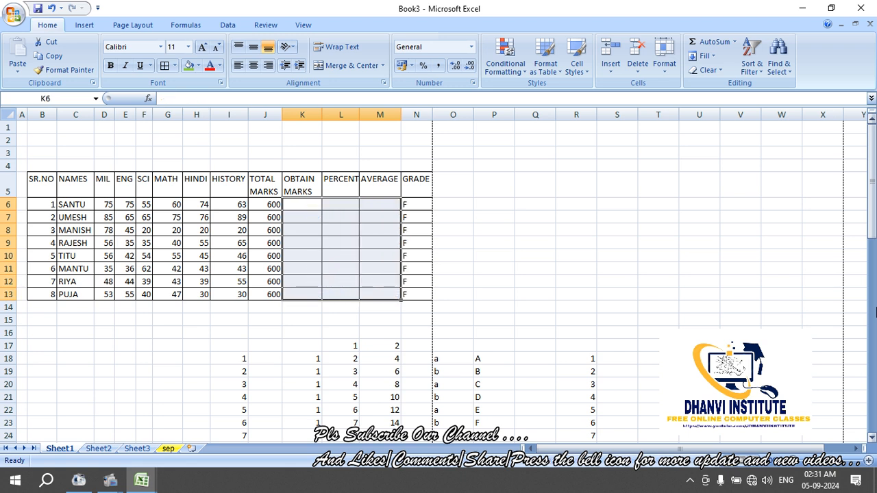
pyautogui.press('Up')
pyautogui.press('Down')
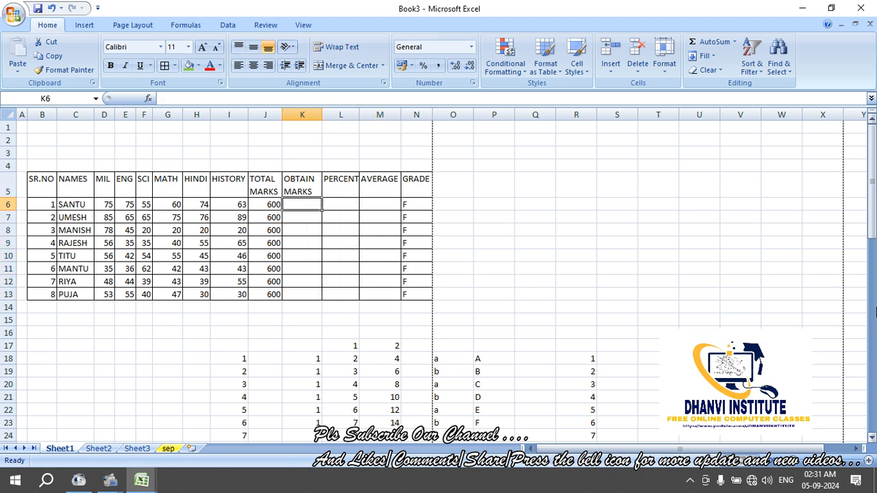
# Test =12+12+12 (36) and =12*25 (300) in K6, then clear it and begin a new formula
pyautogui.write('=')
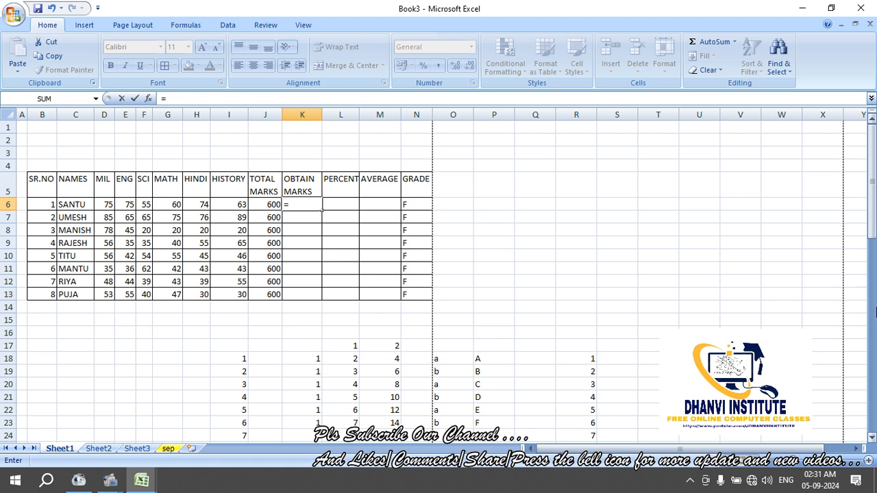
pyautogui.write('12+12+12')
pyautogui.press('Return')
pyautogui.press('Up')
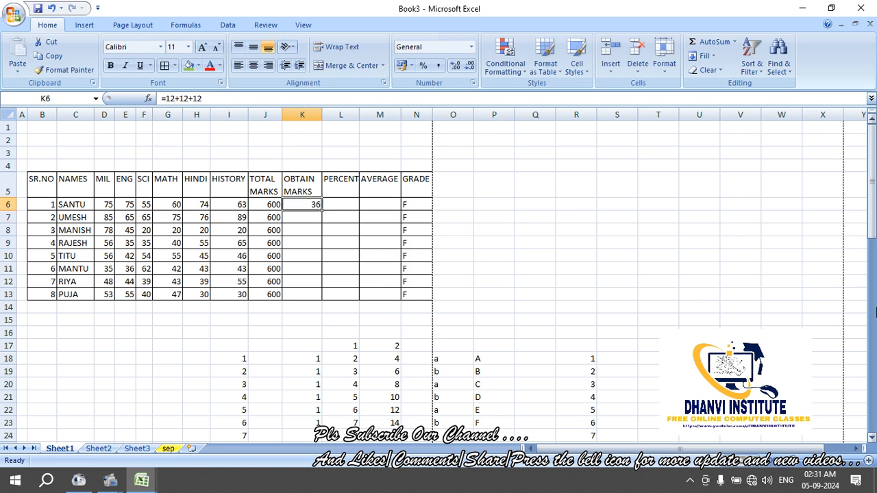
pyautogui.write('=12')
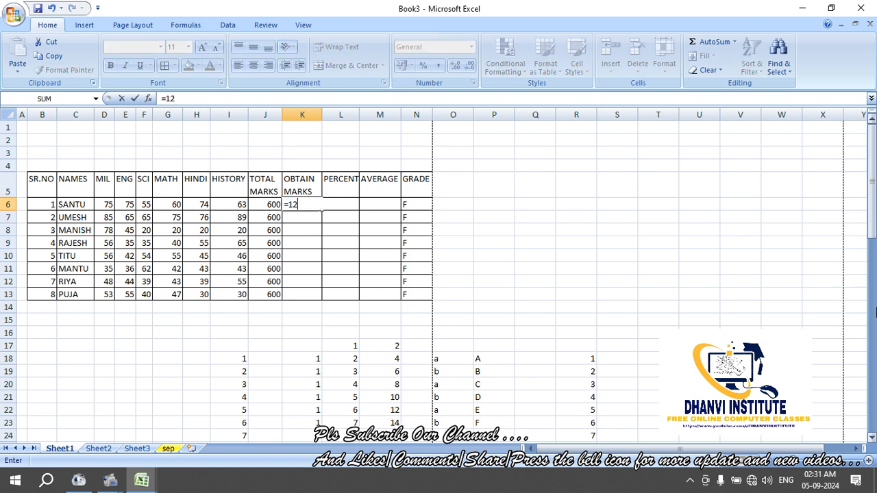
pyautogui.write('*25')
pyautogui.press('Return')
pyautogui.press('Up')
pyautogui.press('Delete')
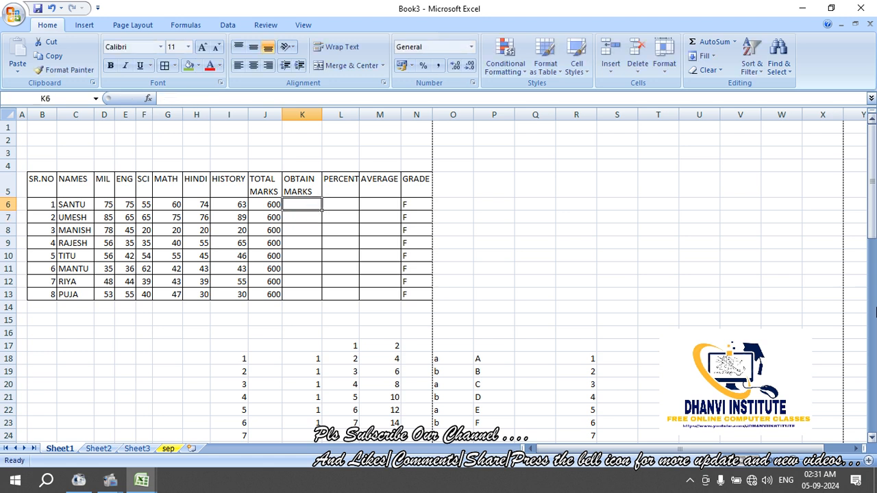
pyautogui.write('=')
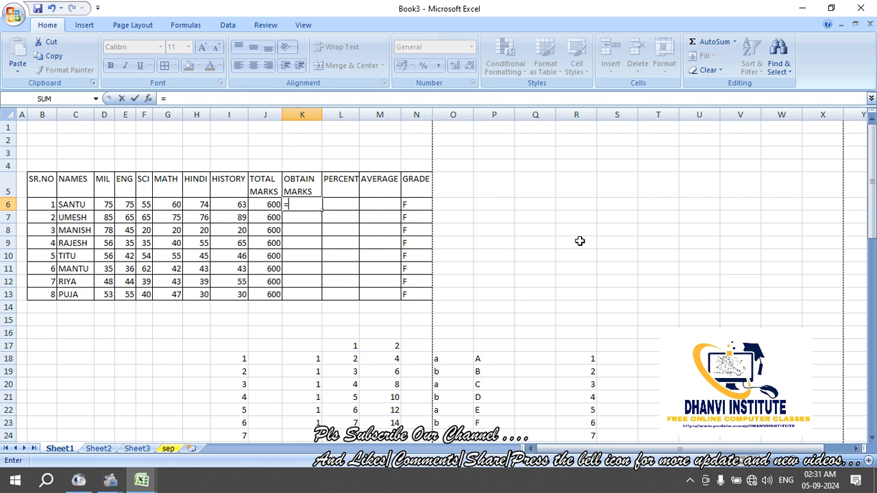
# Enter =75+75+55 in K6, giving a hard-typed total of 205
pyautogui.write('75+75+55')
pyautogui.press('Return')
pyautogui.press('Up')
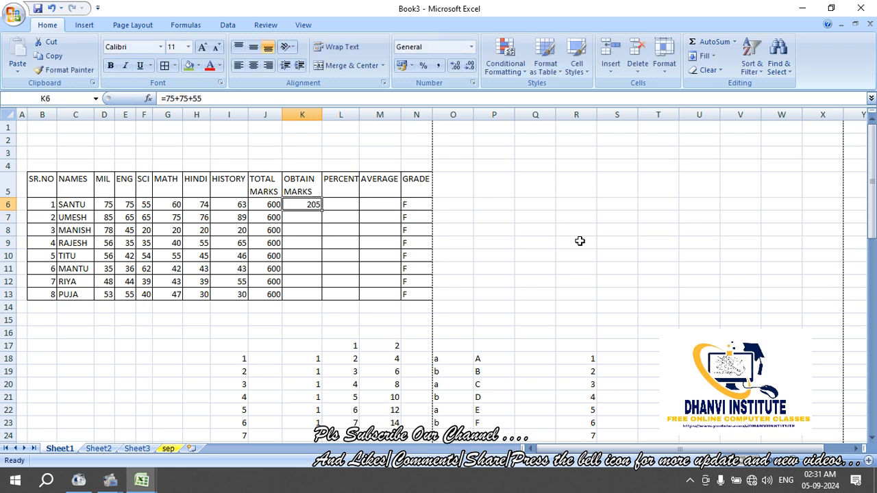
pyautogui.press('Down')
pyautogui.press('Down')
pyautogui.press('Down')
pyautogui.press('Up')
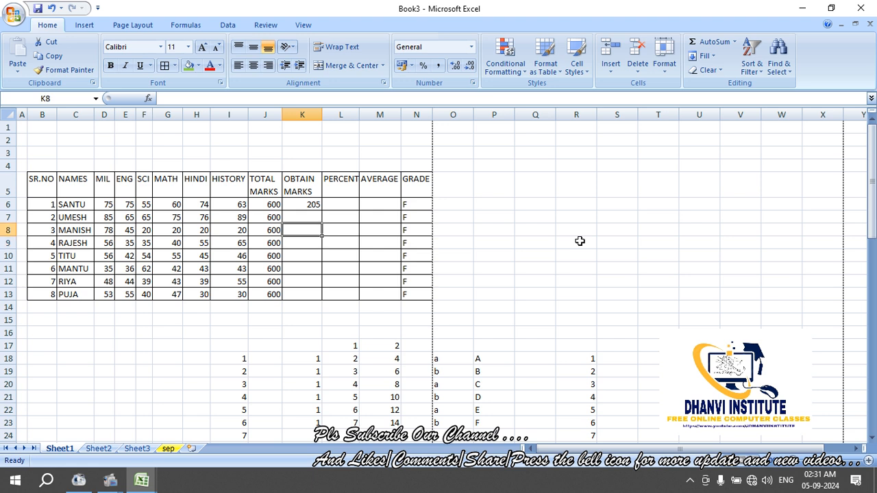
# Fill the 205 down to K10, undo it, and clear K6 to start a fresh formula
pyautogui.click(312, 203)
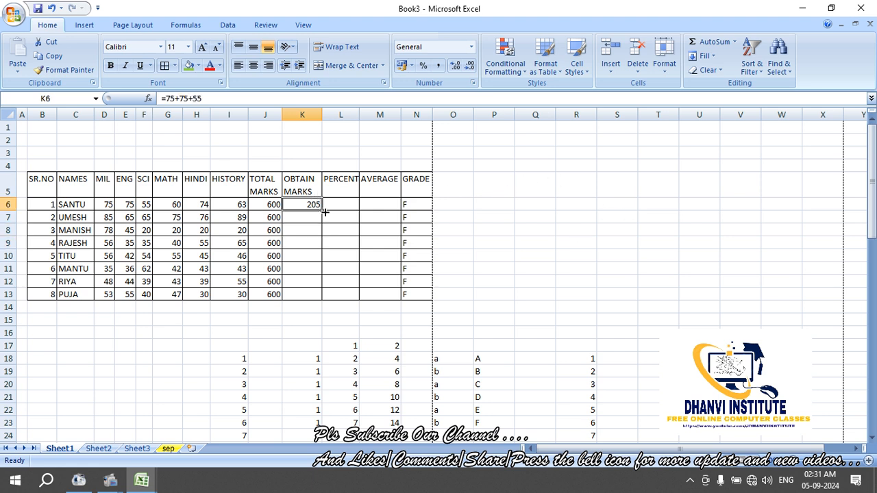
pyautogui.moveTo(324, 213); pyautogui.dragTo(327, 262)
pyautogui.click(347, 288)
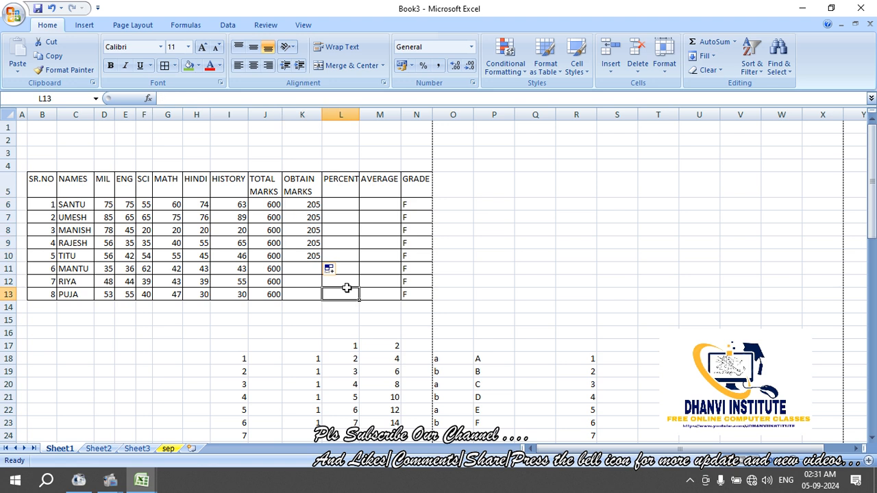
pyautogui.hotkey('ctrl', 'z')
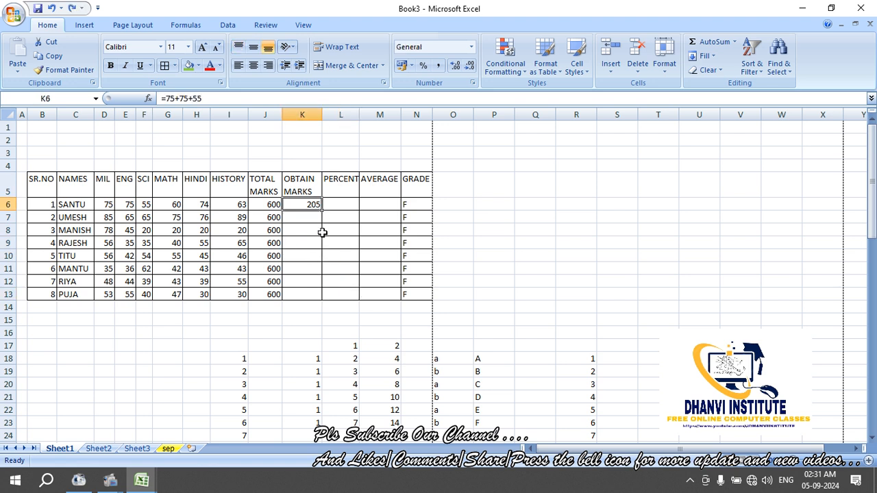
pyautogui.press('Delete')
pyautogui.write('=')
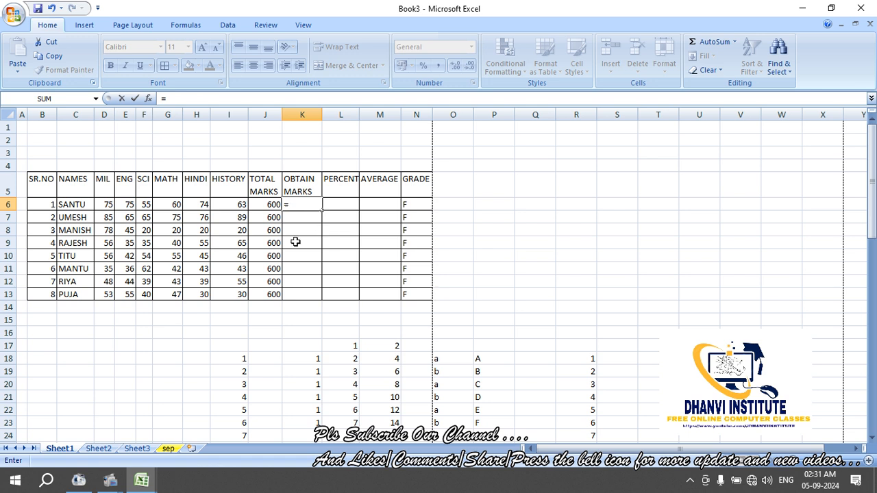
pyautogui.click(107, 207)
pyautogui.write('+')
pyautogui.click(125, 208)
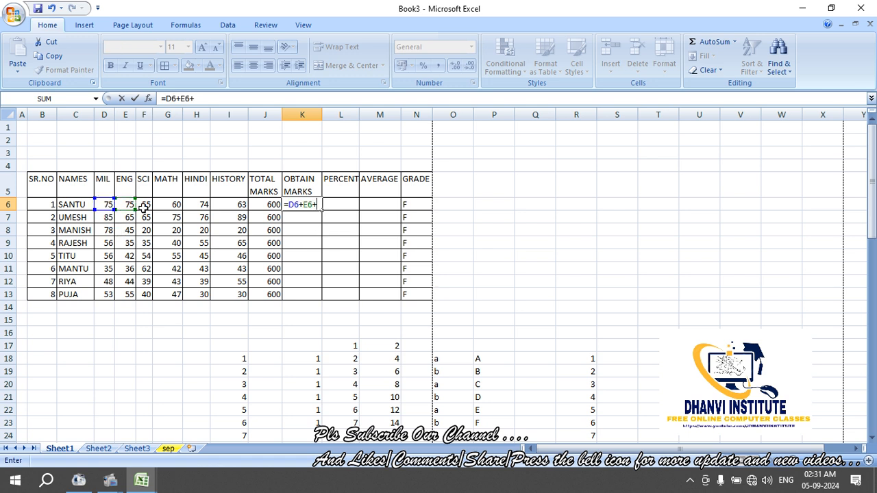
pyautogui.write('+')
pyautogui.click(144, 207)
pyautogui.write('+')
pyautogui.click(166, 208)
pyautogui.write('+')
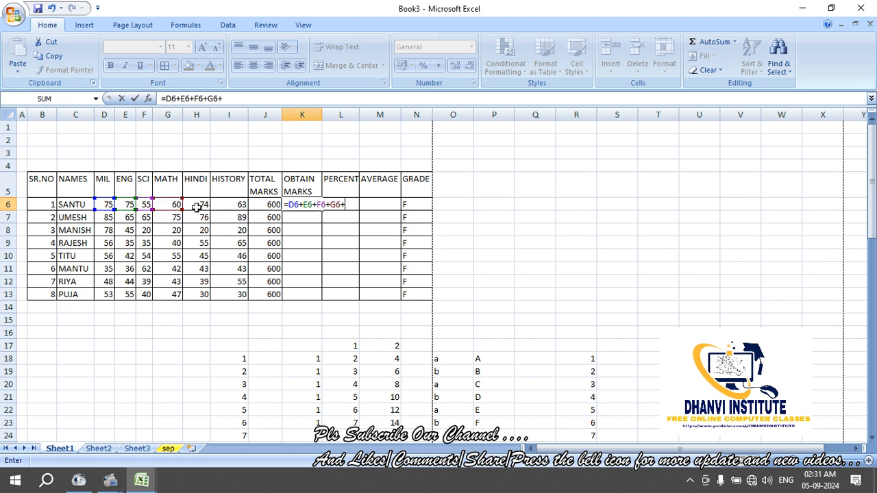
pyautogui.click(199, 207)
pyautogui.write('+')
pyautogui.click(232, 205)
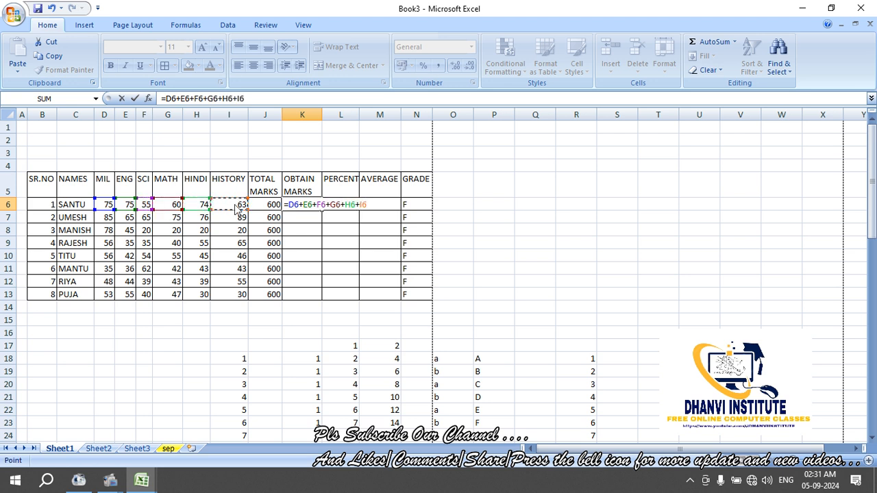
pyautogui.press('Return')
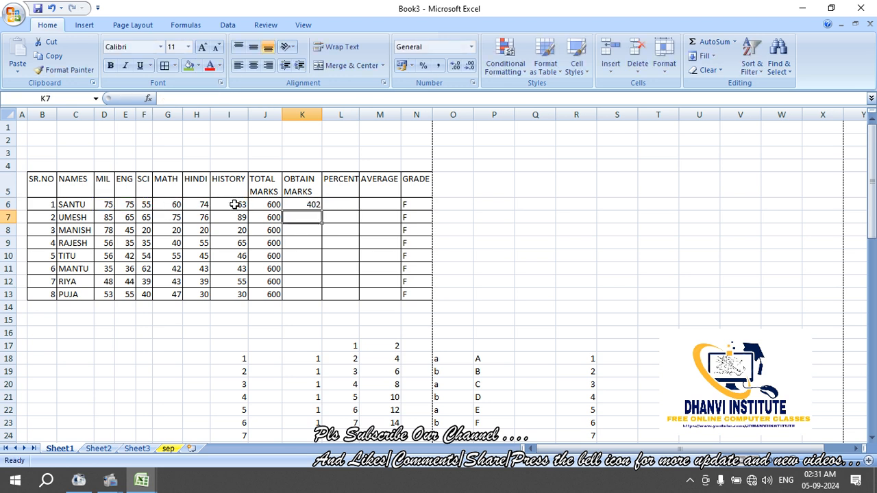
pyautogui.click(308, 204)
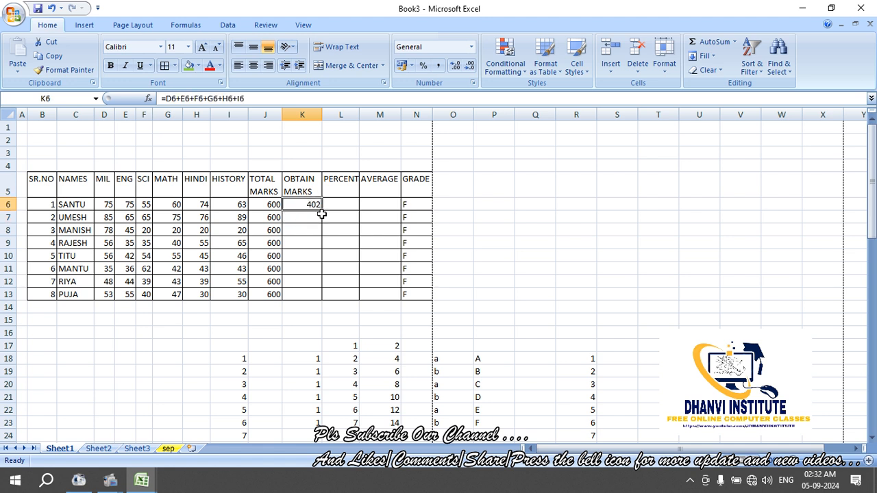
pyautogui.moveTo(321, 213); pyautogui.dragTo(327, 299)
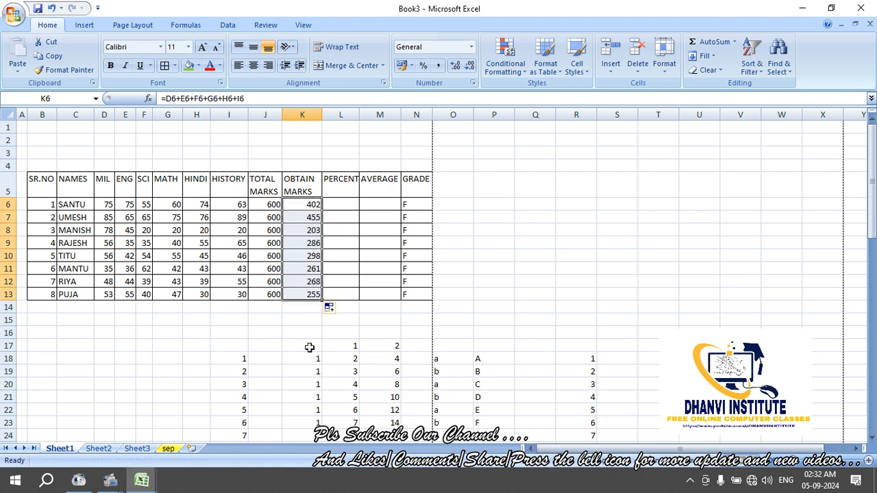
pyautogui.click(305, 333)
pyautogui.hotkey('ctrl', 'z')
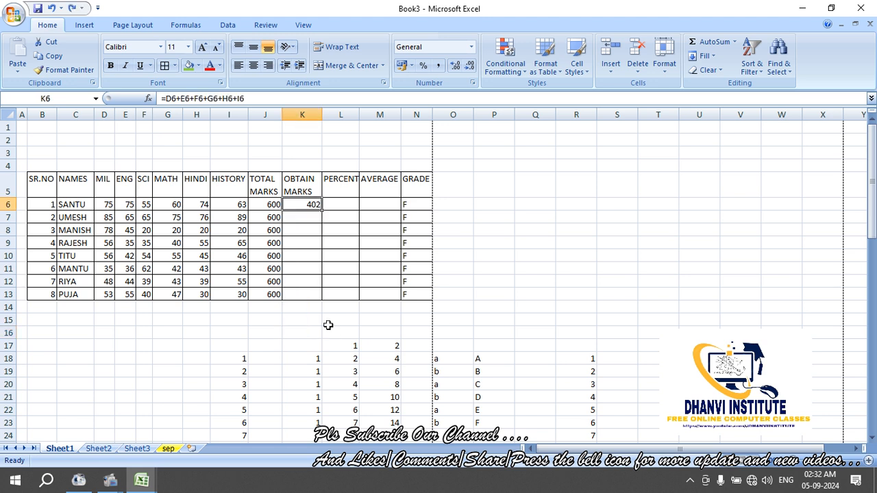
pyautogui.click(313, 256)
pyautogui.click(308, 206)
pyautogui.press('Delete')
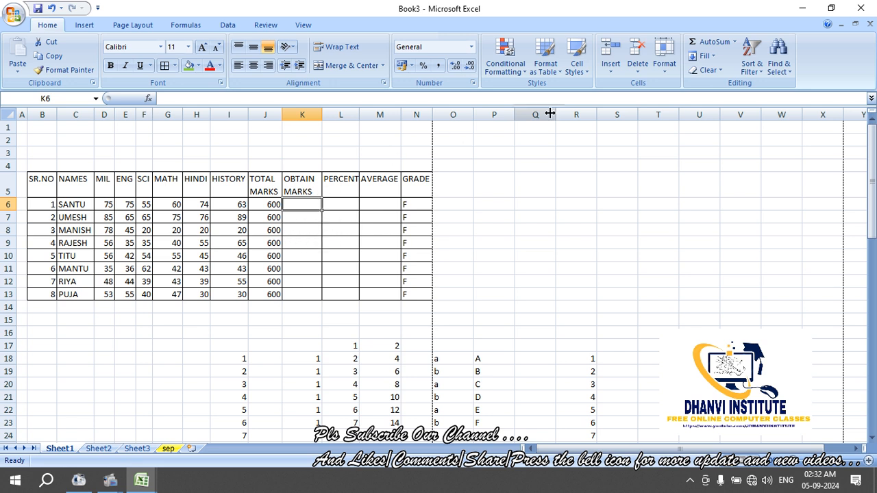
# Enter =SUM(D6:I6) in K6 via AutoSum, giving SANTU's total of 402
pyautogui.click(706, 42)
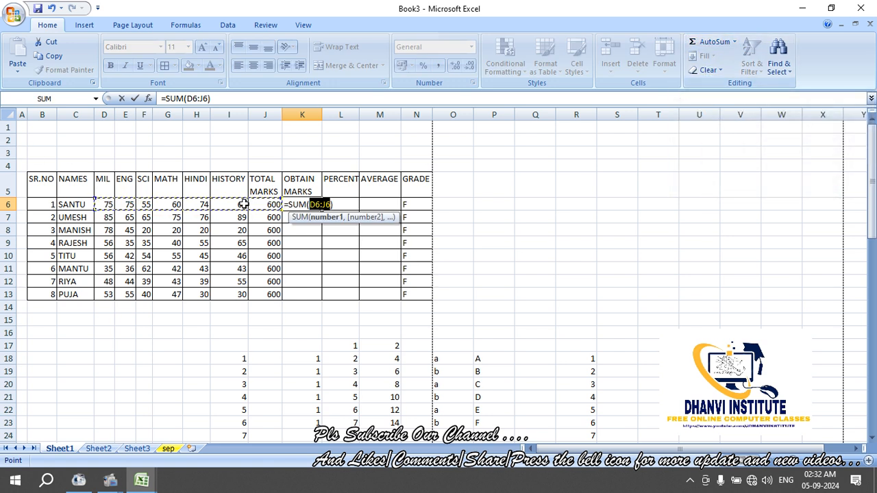
pyautogui.moveTo(282, 198); pyautogui.dragTo(244, 204)
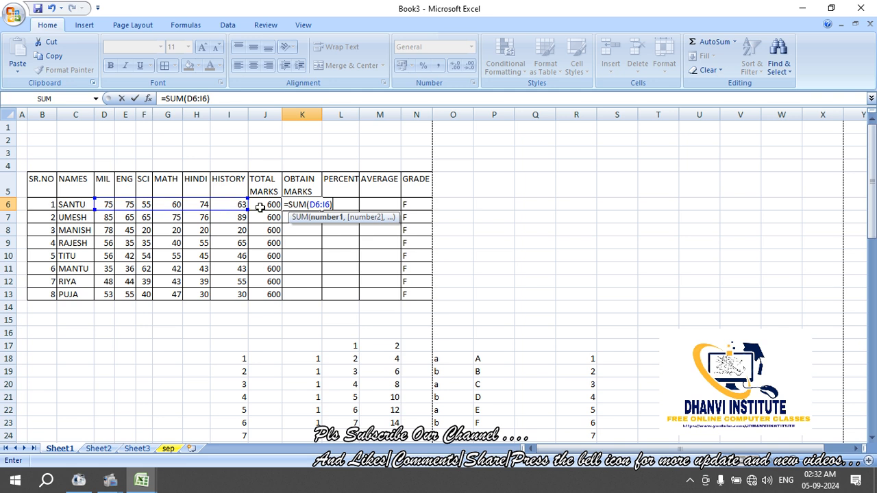
pyautogui.press('Return')
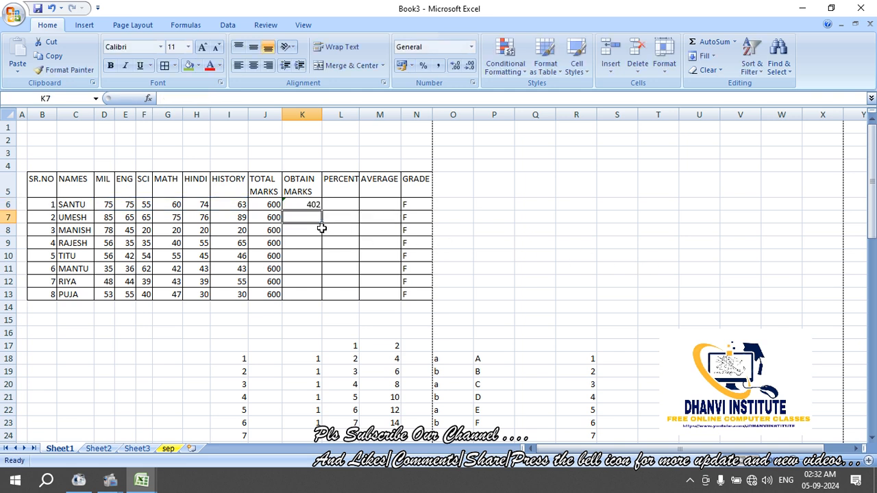
pyautogui.click(312, 206)
pyautogui.doubleClick(312, 206)
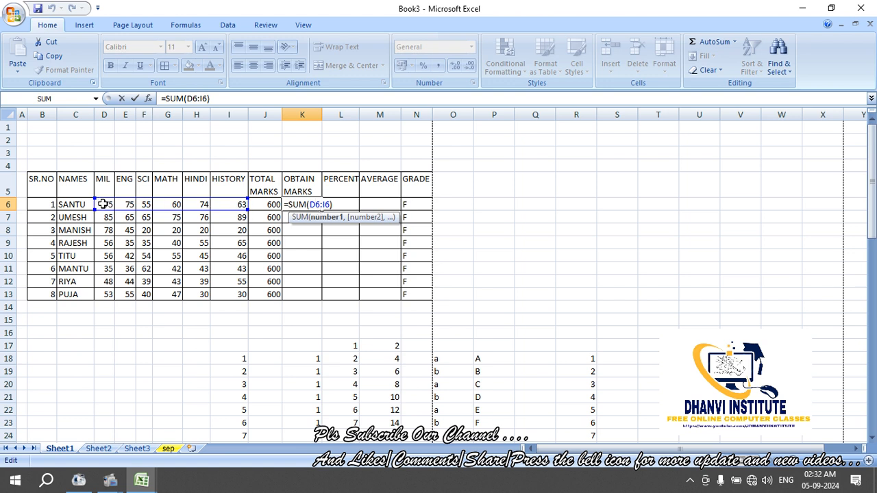
pyautogui.moveTo(102, 204); pyautogui.dragTo(237, 203)
pyautogui.press('Return')
# Copy the SUM formula down K6:K13, undoing the extra fill below the table
pyautogui.click(308, 204)
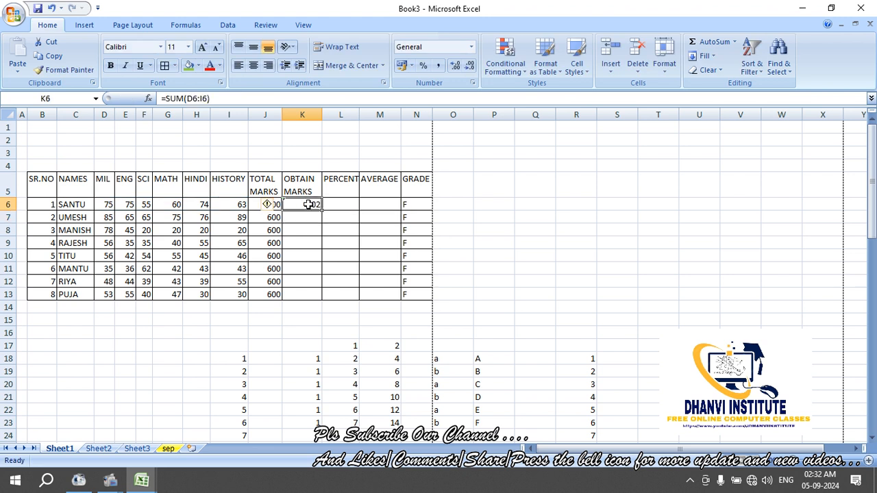
pyautogui.moveTo(321, 211); pyautogui.dragTo(322, 297)
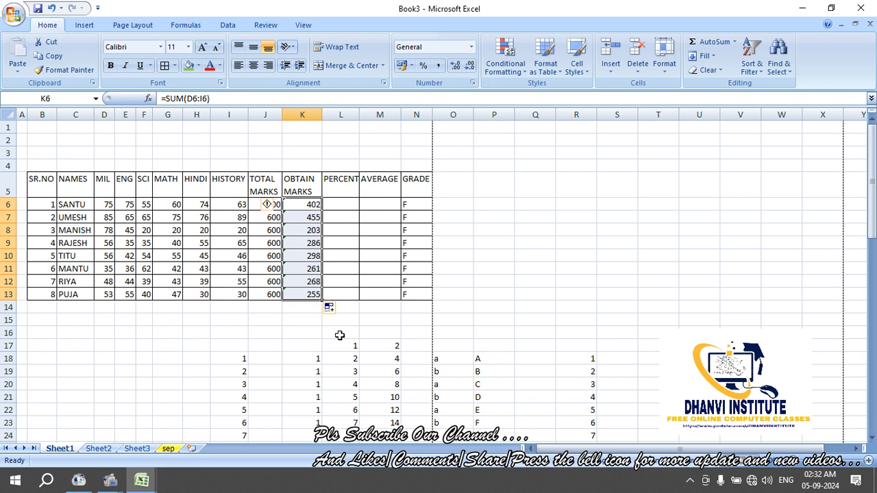
pyautogui.moveTo(320, 301); pyautogui.dragTo(321, 348)
pyautogui.click(185, 332)
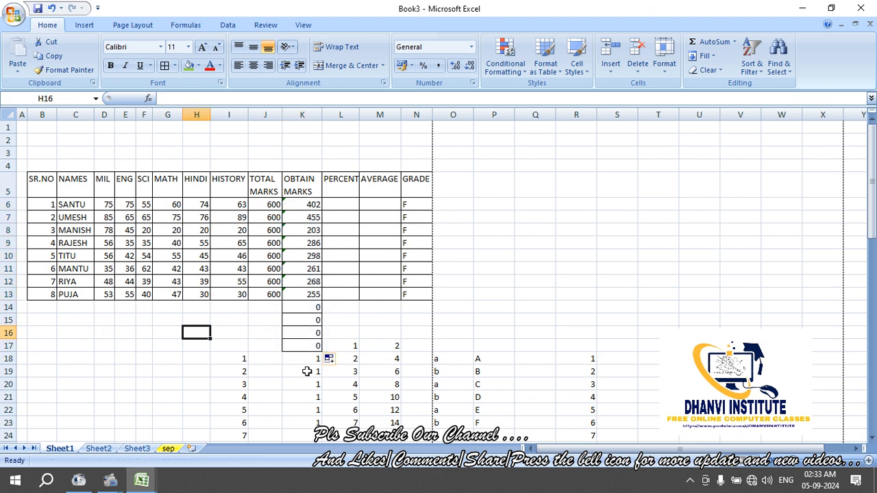
pyautogui.hotkey('ctrl', 'z')
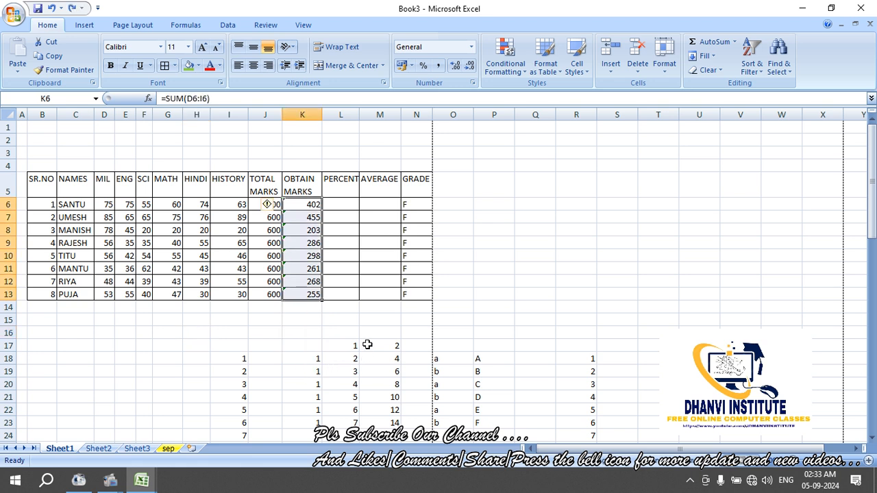
# Enter =K6/600*100 in L6 (67.00) and fill it down to L13
pyautogui.click(367, 344)
pyautogui.click(339, 205)
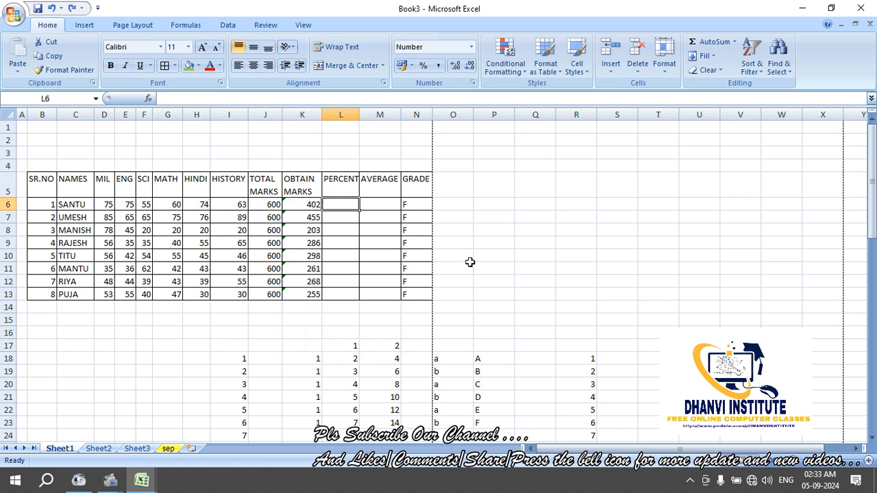
pyautogui.write('=')
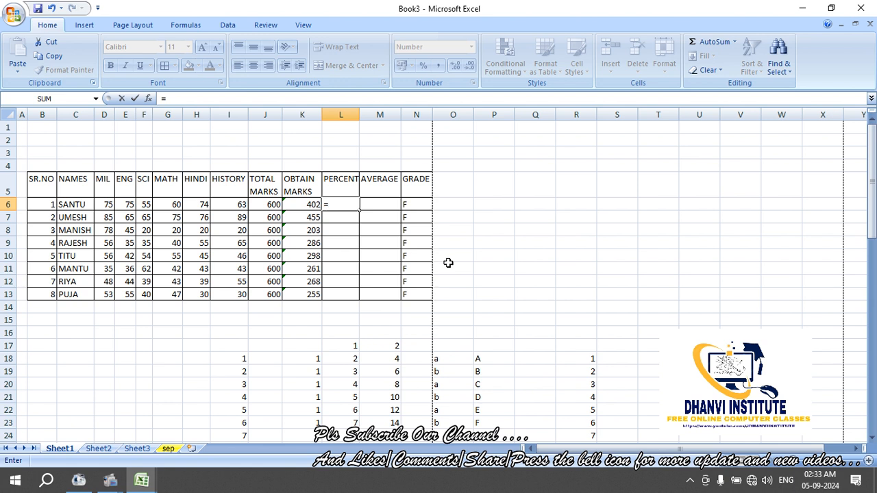
pyautogui.click(311, 204)
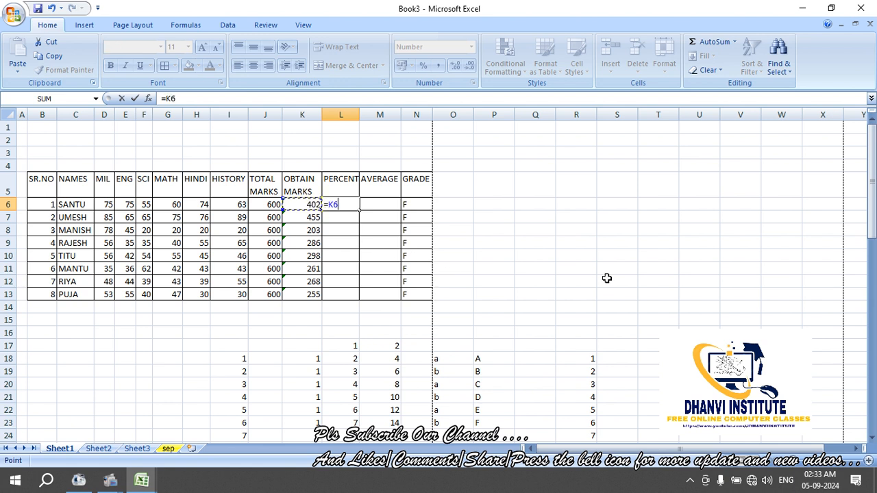
pyautogui.write('/600')
pyautogui.write('*')
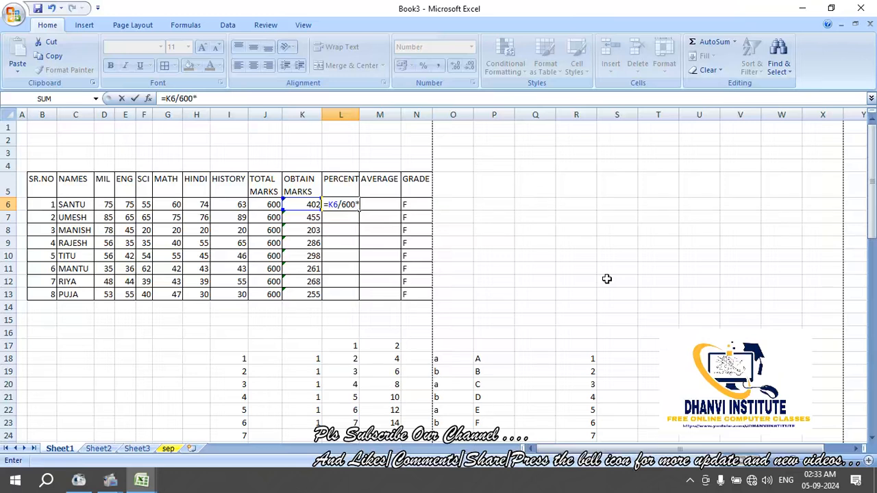
pyautogui.write('100')
pyautogui.press('Return')
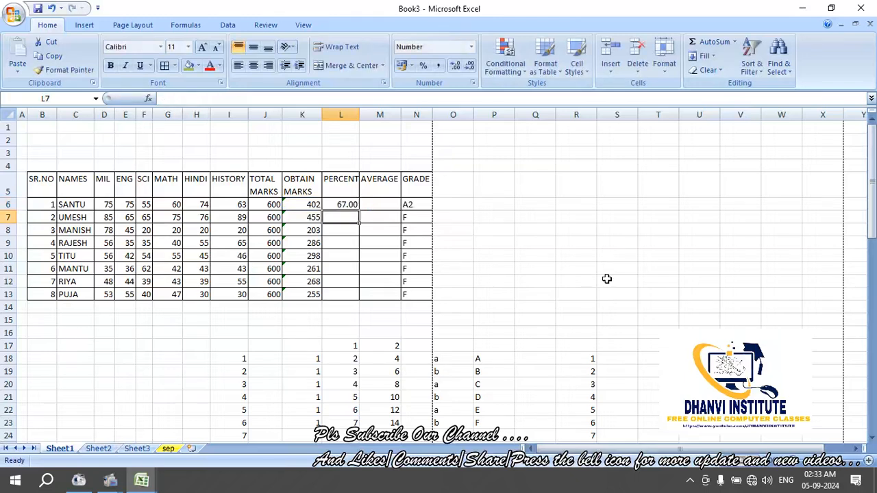
pyautogui.press('Up')
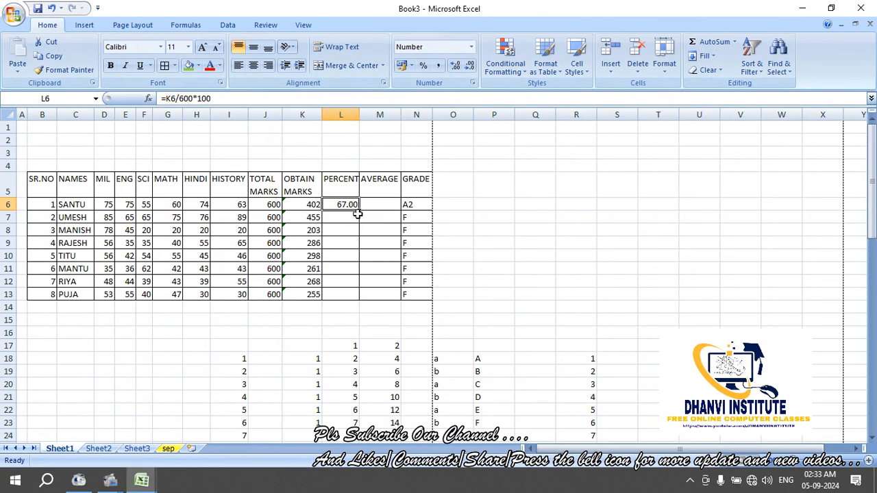
pyautogui.moveTo(359, 209); pyautogui.dragTo(358, 305)
pyautogui.click(419, 331)
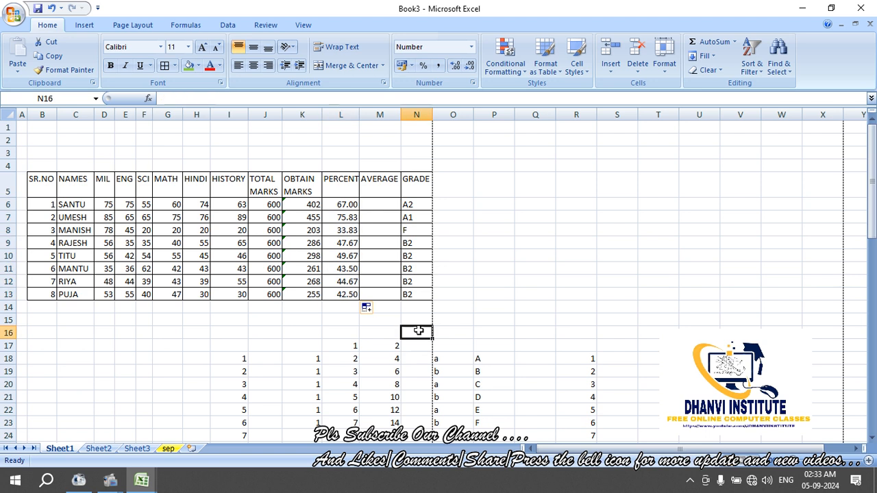
# Try =K6/6 in M6, then replace it with =AVERAGE(D6:I6)
pyautogui.click(376, 206)
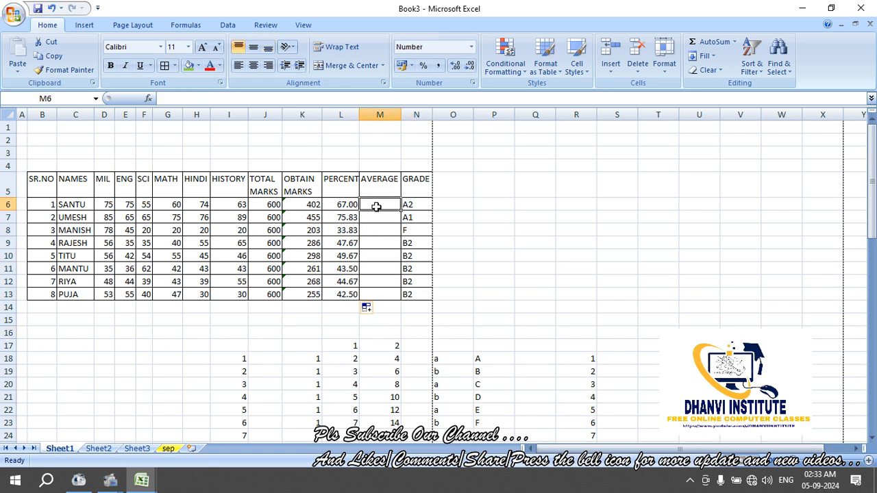
pyautogui.write('=')
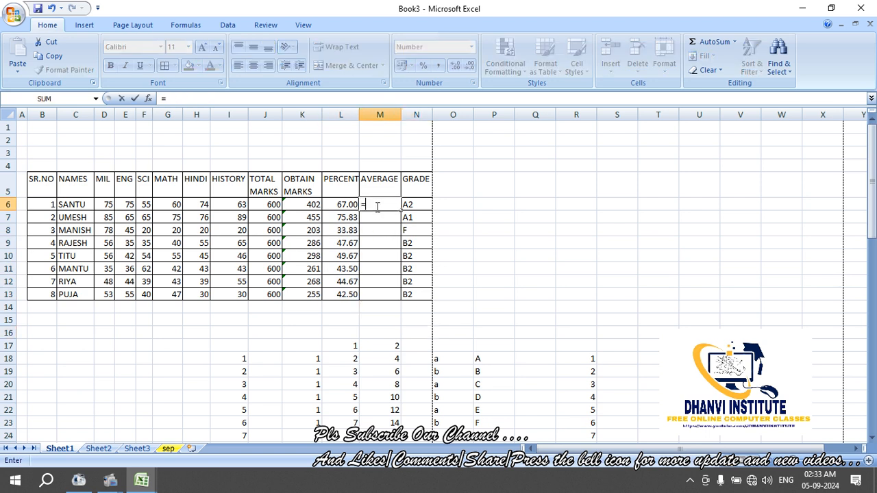
pyautogui.click(295, 204)
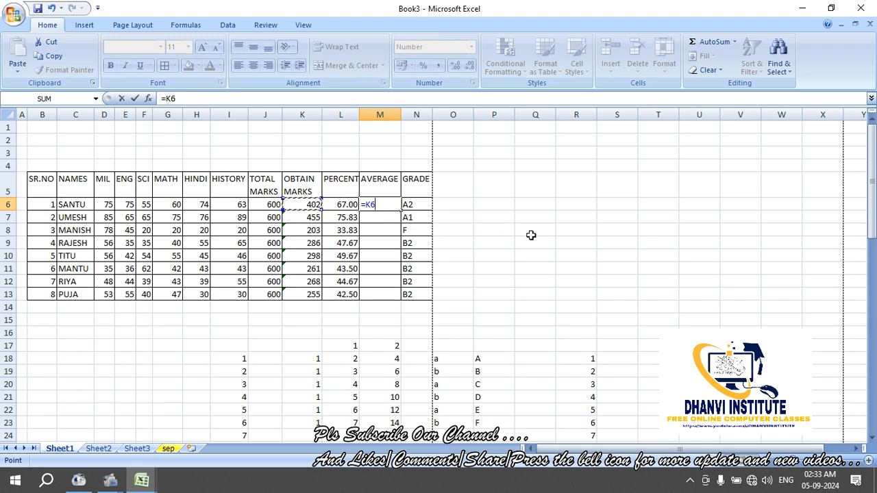
pyautogui.write('/6')
pyautogui.press('Return')
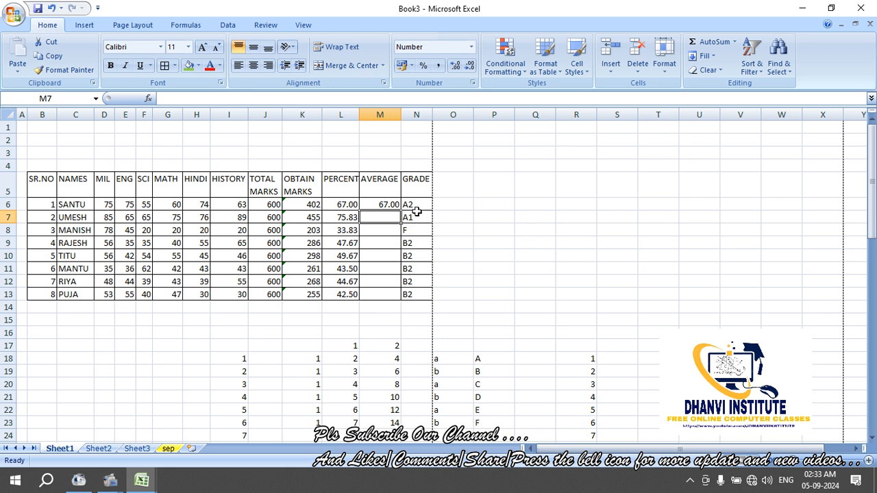
pyautogui.click(394, 206)
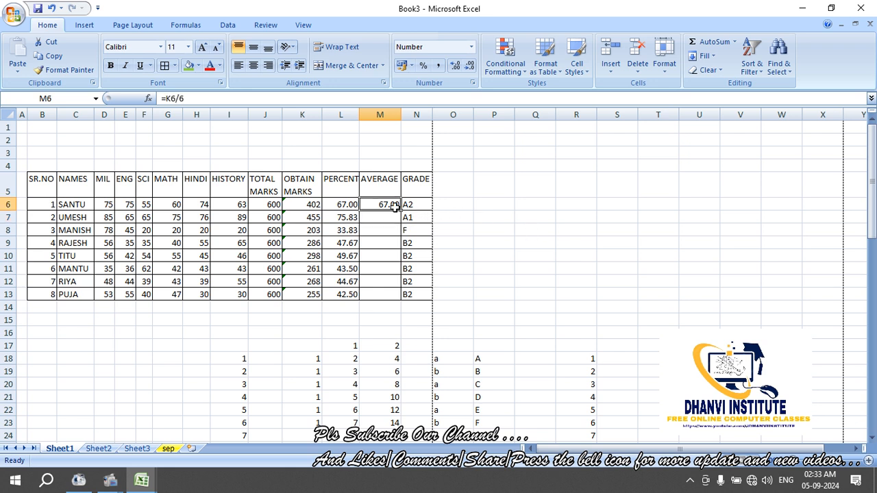
pyautogui.press('Delete')
pyautogui.write('=')
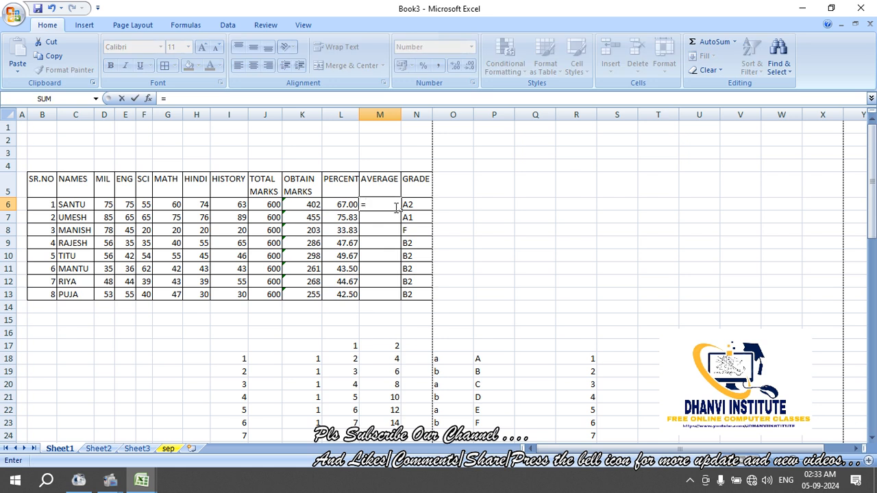
pyautogui.write('average')
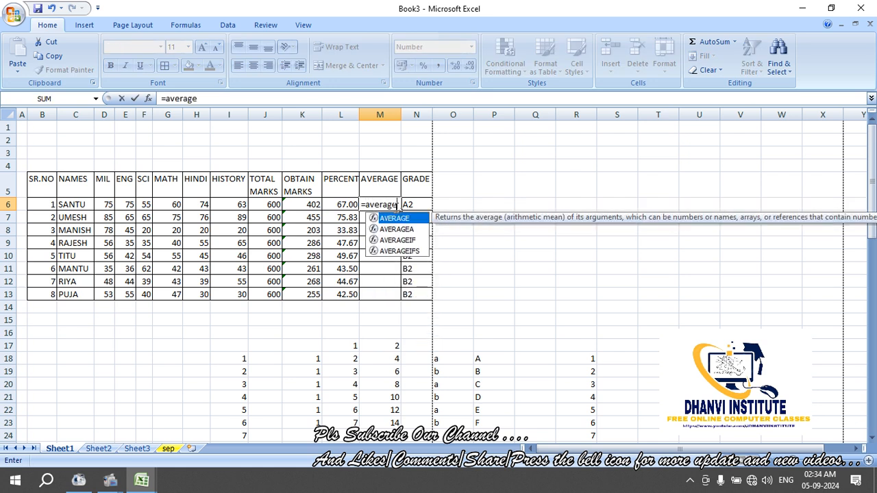
pyautogui.write('(')
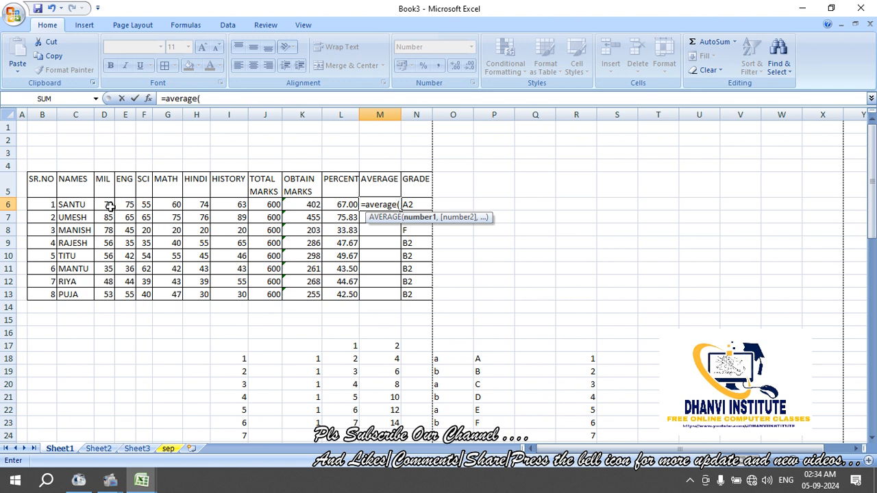
pyautogui.moveTo(110, 205); pyautogui.dragTo(226, 206)
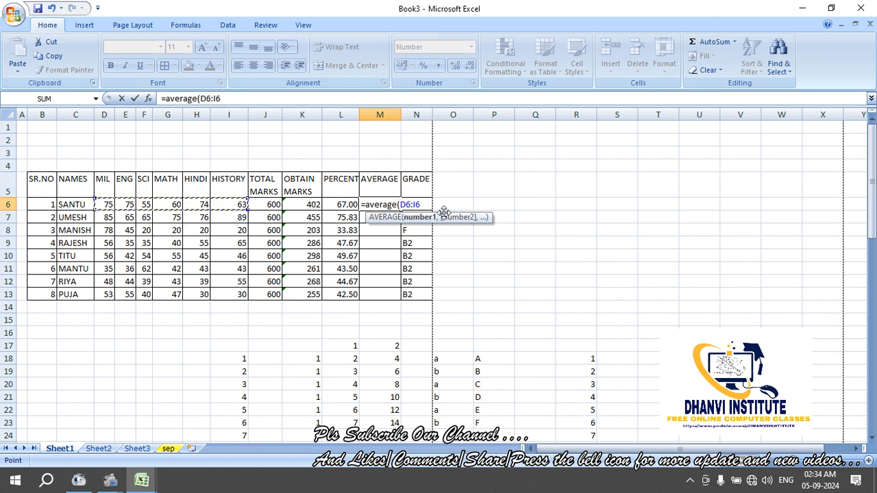
pyautogui.write(')')
pyautogui.press('Return')
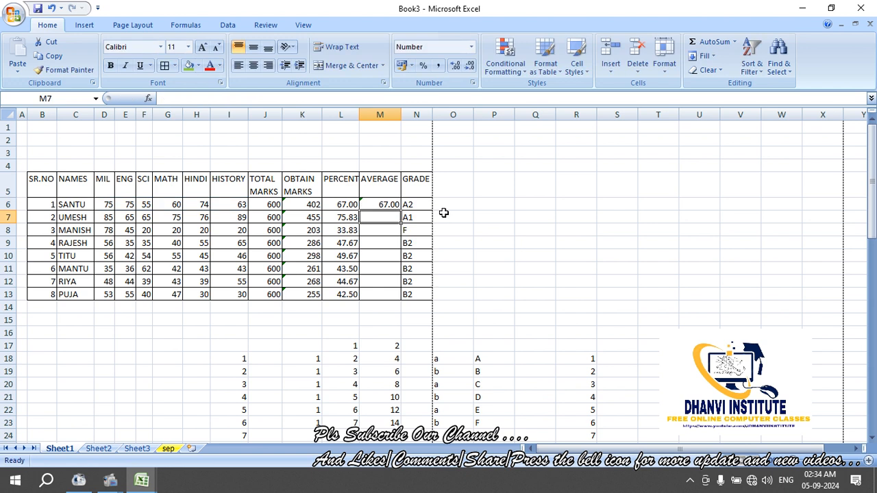
# Fill the AVERAGE formula down M6:M13 with Ctrl+D, then review the J6 and K6 formulas
pyautogui.press('Up')
pyautogui.press('Down')
pyautogui.press('Down')
pyautogui.press('Down')
pyautogui.press('Down')
pyautogui.press('Down')
pyautogui.press('Down')
pyautogui.press('Down')
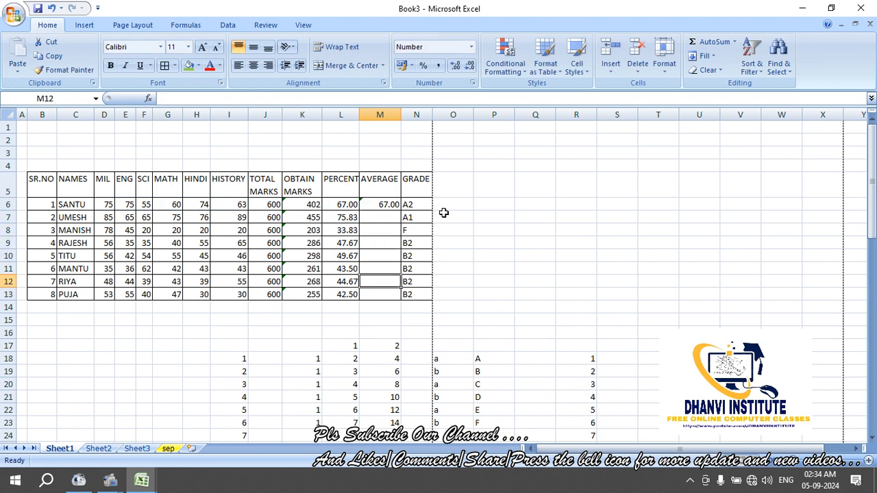
pyautogui.hotkey('shift', 'Up')
pyautogui.hotkey('shift', 'Up')
pyautogui.hotkey('shift', 'Up')
pyautogui.hotkey('shift', 'Up')
pyautogui.hotkey('shift', 'Up')
pyautogui.hotkey('shift', 'Up')
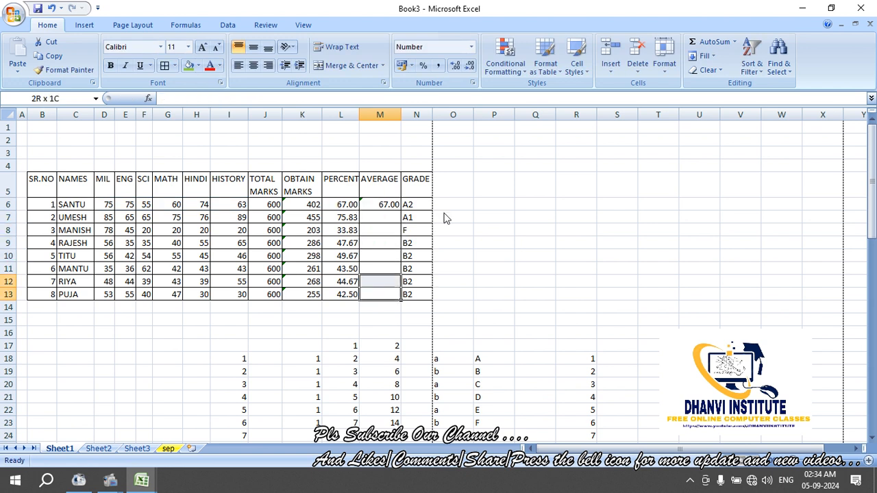
pyautogui.hotkey('shift', 'Up')
pyautogui.hotkey('ctrl', 'd')
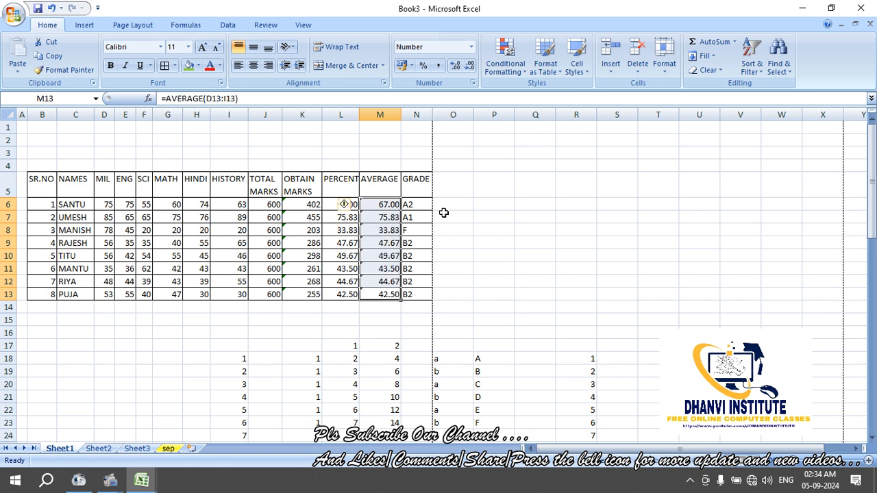
pyautogui.press('Down')
pyautogui.press('Down')
pyautogui.press('Down')
pyautogui.press('Up')
pyautogui.press('Up')
pyautogui.press('Up')
pyautogui.press('Up')
pyautogui.press('Up')
pyautogui.press('Up')
pyautogui.press('Up')
pyautogui.press('Up')
pyautogui.press('Up')
pyautogui.press('Up')
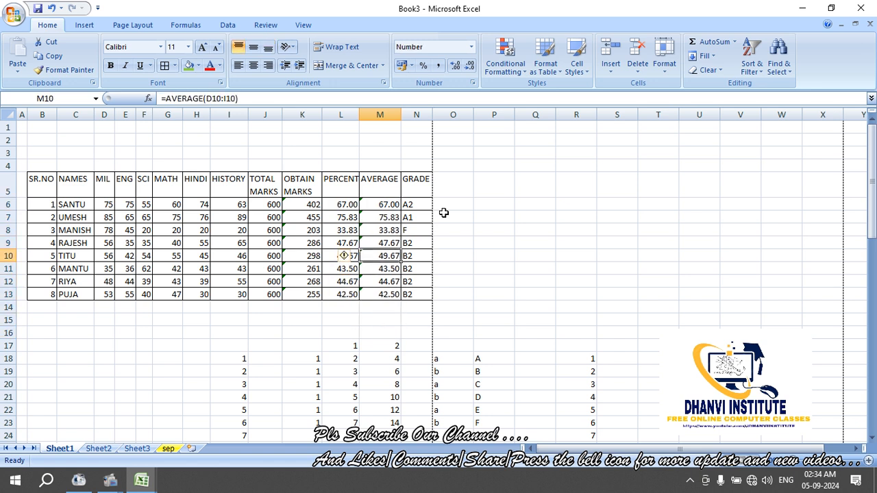
pyautogui.press('Left')
pyautogui.press('Left')
pyautogui.press('Left')
pyautogui.press('Right')
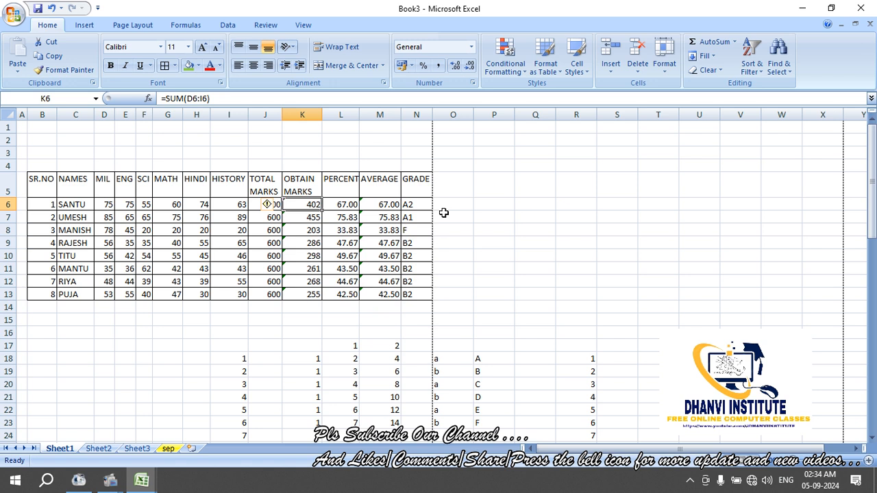
pyautogui.press('Right')
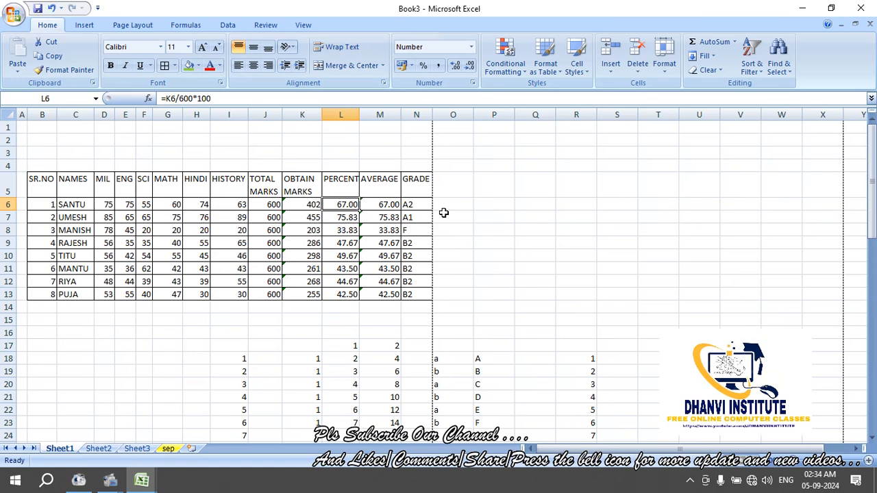
pyautogui.press('Right')
pyautogui.press('Left')
pyautogui.press('Right')
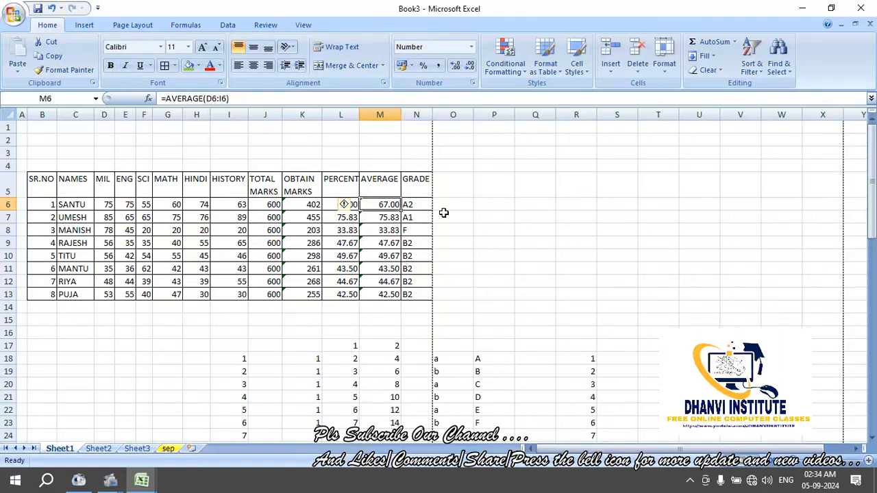
pyautogui.press('Right')
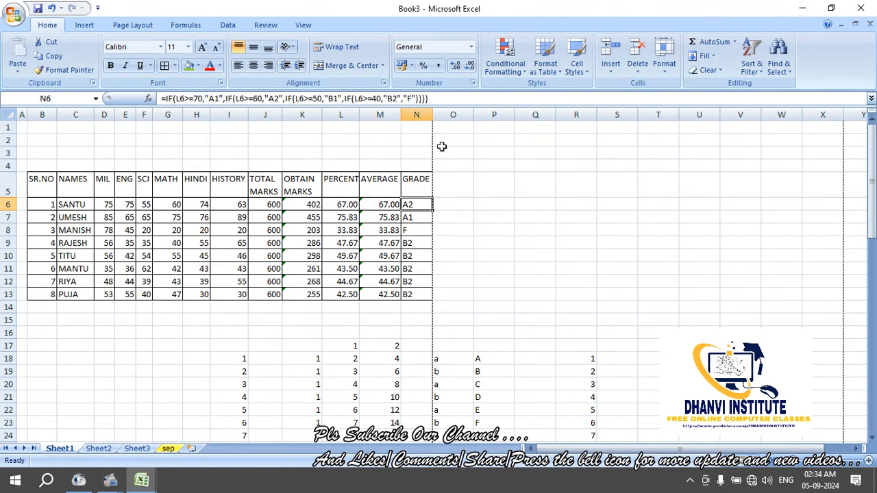
pyautogui.click(455, 100)
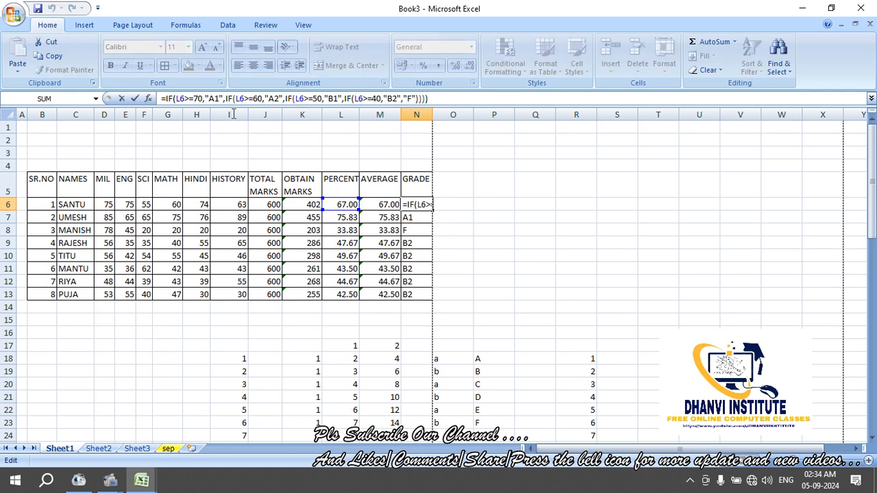
pyautogui.keyDown('shift'); pyautogui.click(157, 99); pyautogui.keyUp('shift')
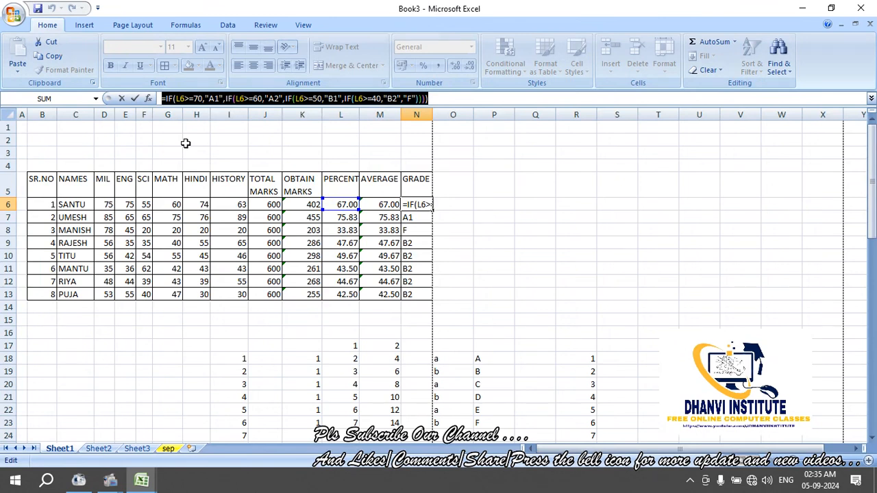
pyautogui.press('Return')
pyautogui.press('Up')
pyautogui.press('Down')
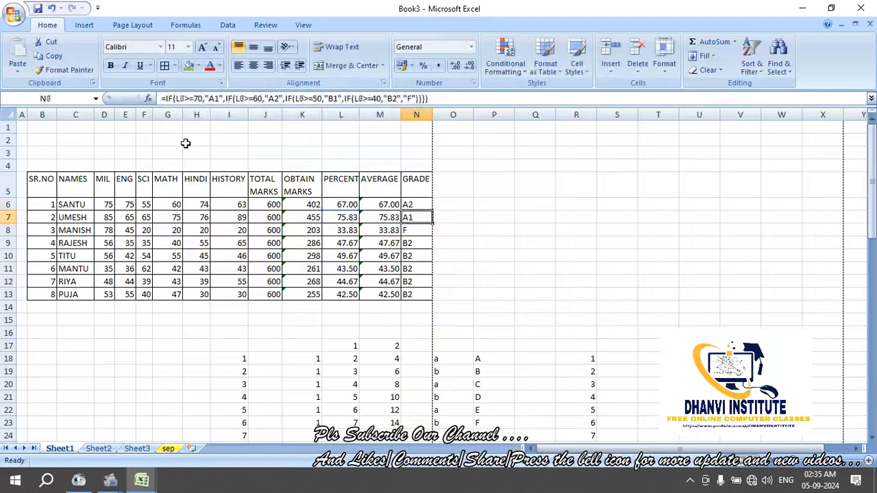
pyautogui.press('Down')
pyautogui.press('Up')
pyautogui.press('Up')
pyautogui.press('Left')
pyautogui.press('Left')
pyautogui.press('Left')
pyautogui.press('Left')
pyautogui.press('Left')
pyautogui.press('Left')
pyautogui.press('Left')
pyautogui.press('Left')
pyautogui.press('Left')
pyautogui.press('Left')
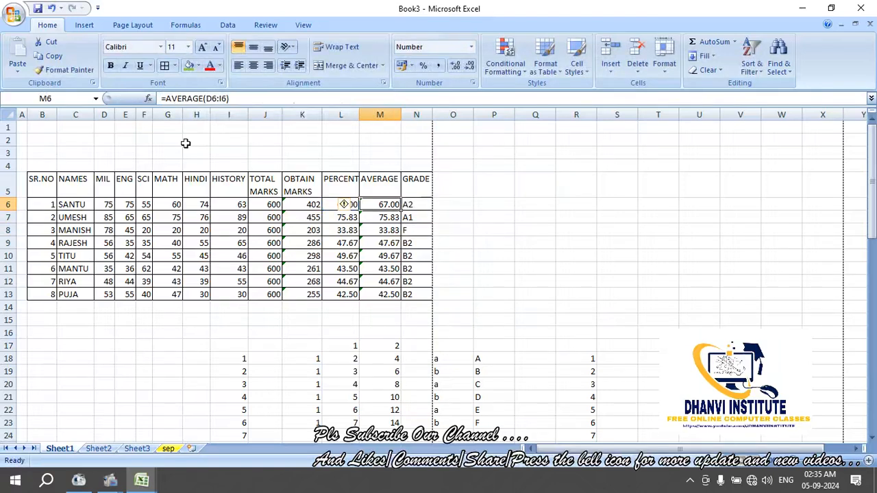
pyautogui.press('Left')
pyautogui.press('Left')
pyautogui.press('Left')
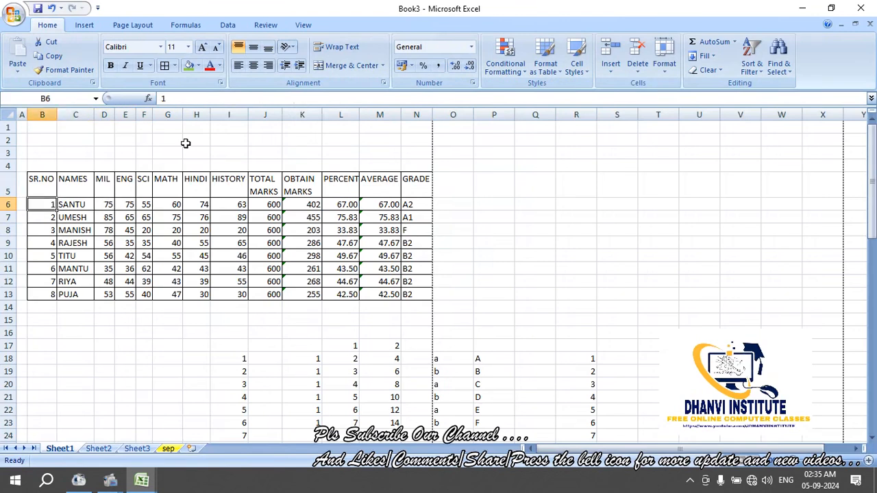
pyautogui.press('Up')
pyautogui.press('Up')
pyautogui.press('Up')
pyautogui.press('Up')
pyautogui.press('Up')
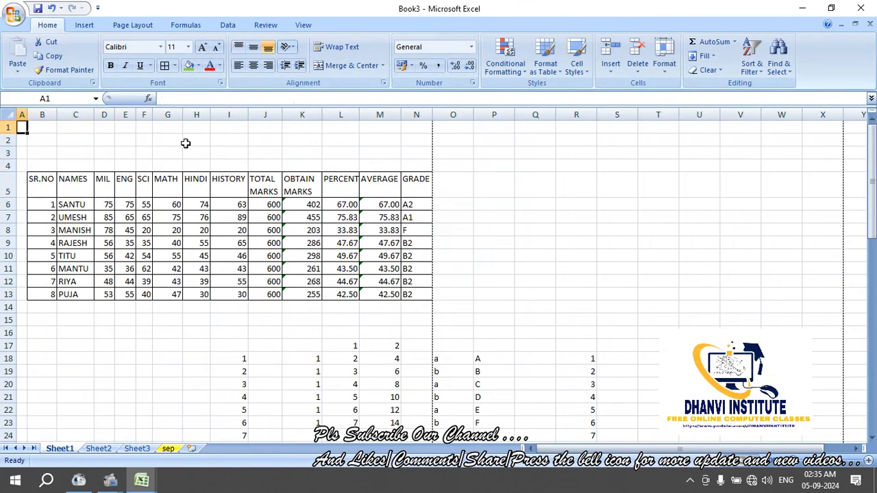
pyautogui.press('Right')
pyautogui.press('Down')
pyautogui.press('Down')
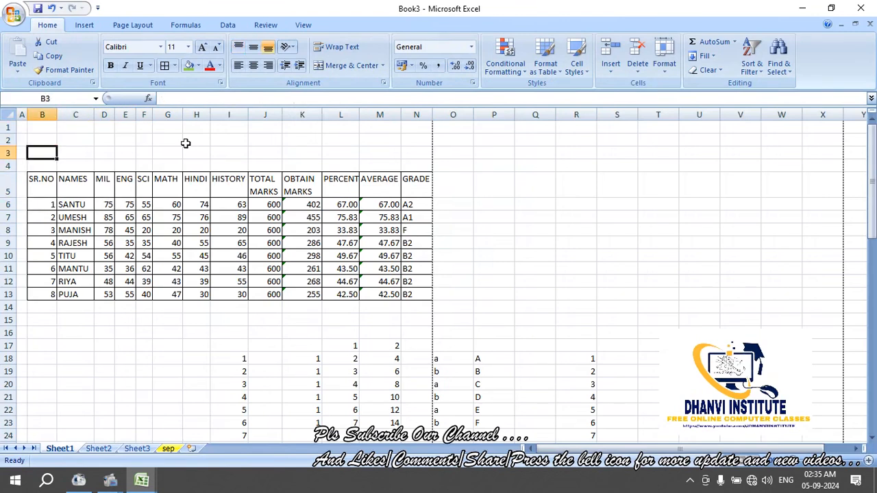